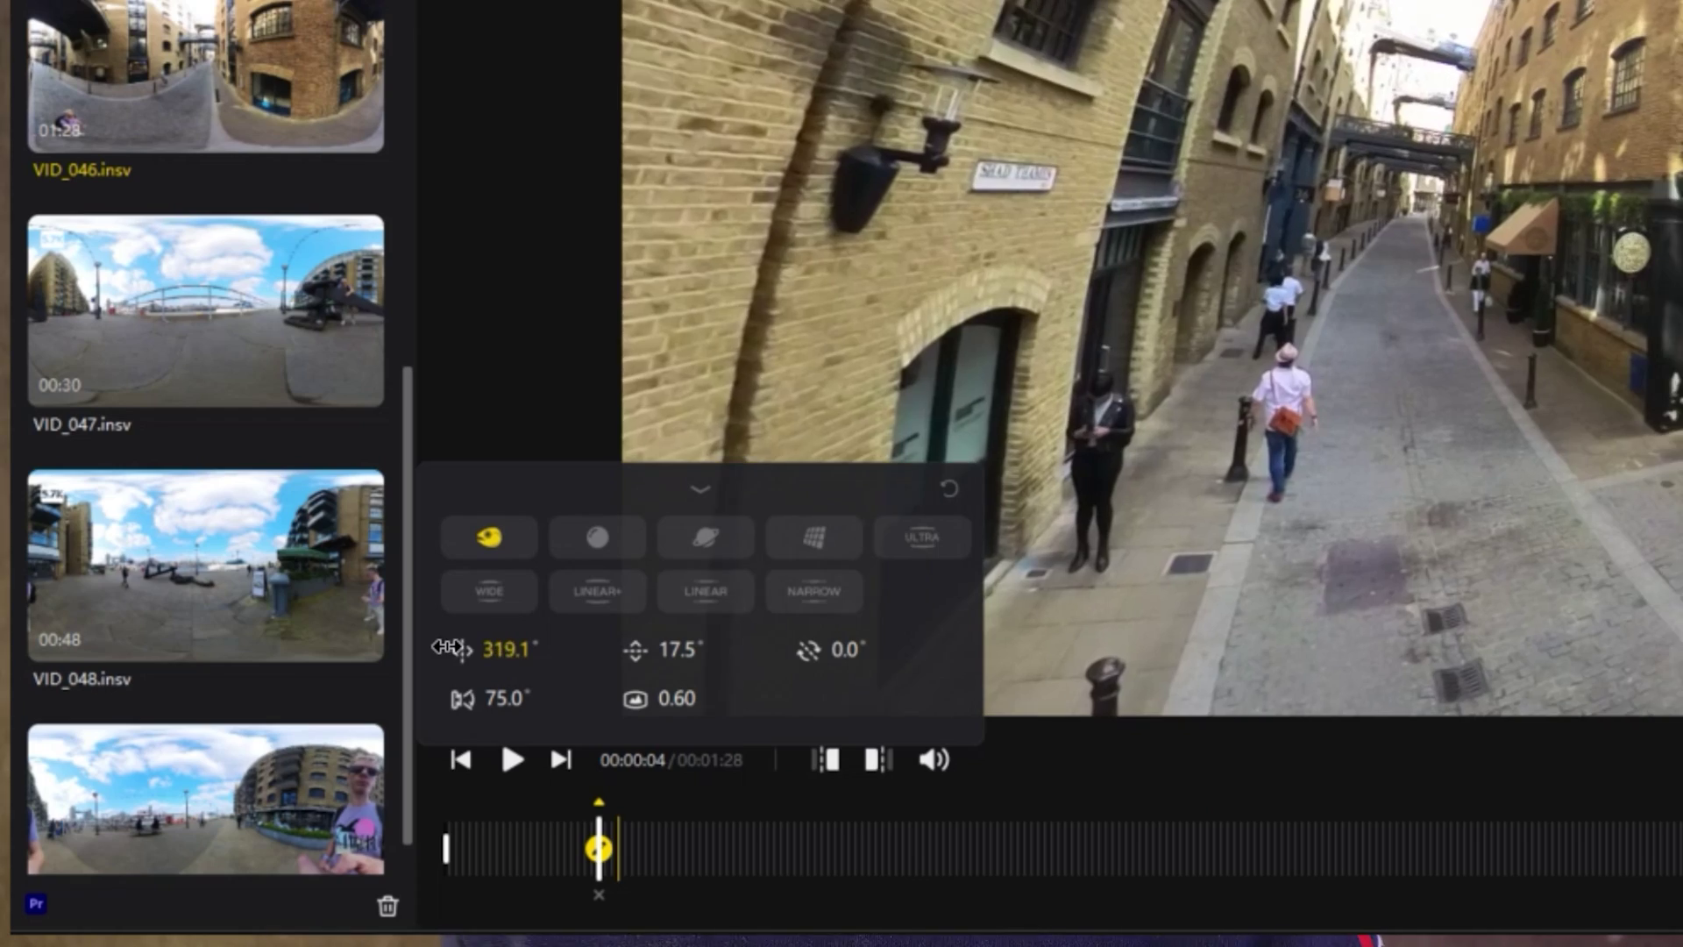
Step: Drag the street clip's pan value from 319.1° to about 16.1° to swing the framing round
{"action": "left_click_drag", "start_coordinate": [447, 647], "coordinate": [468, 647]}
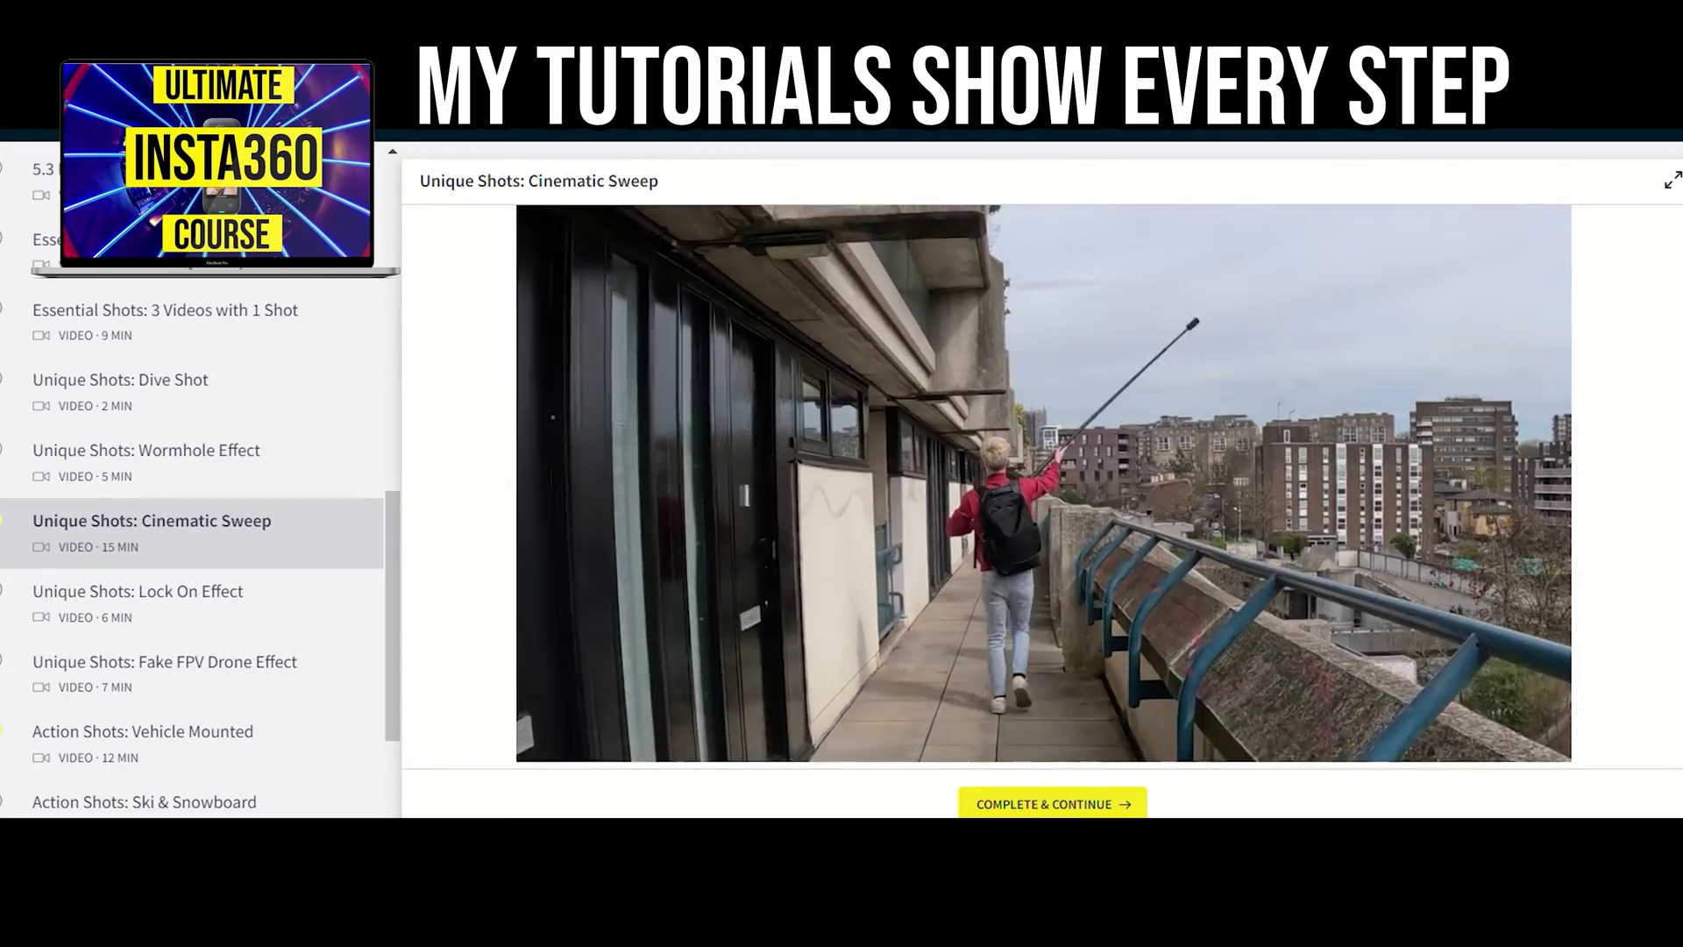
{"action": "scroll", "coordinate": [166, 555], "scroll_direction": "down", "scroll_amount": 3}
{"action": "scroll", "coordinate": [166, 558], "scroll_direction": "up", "scroll_amount": 7}
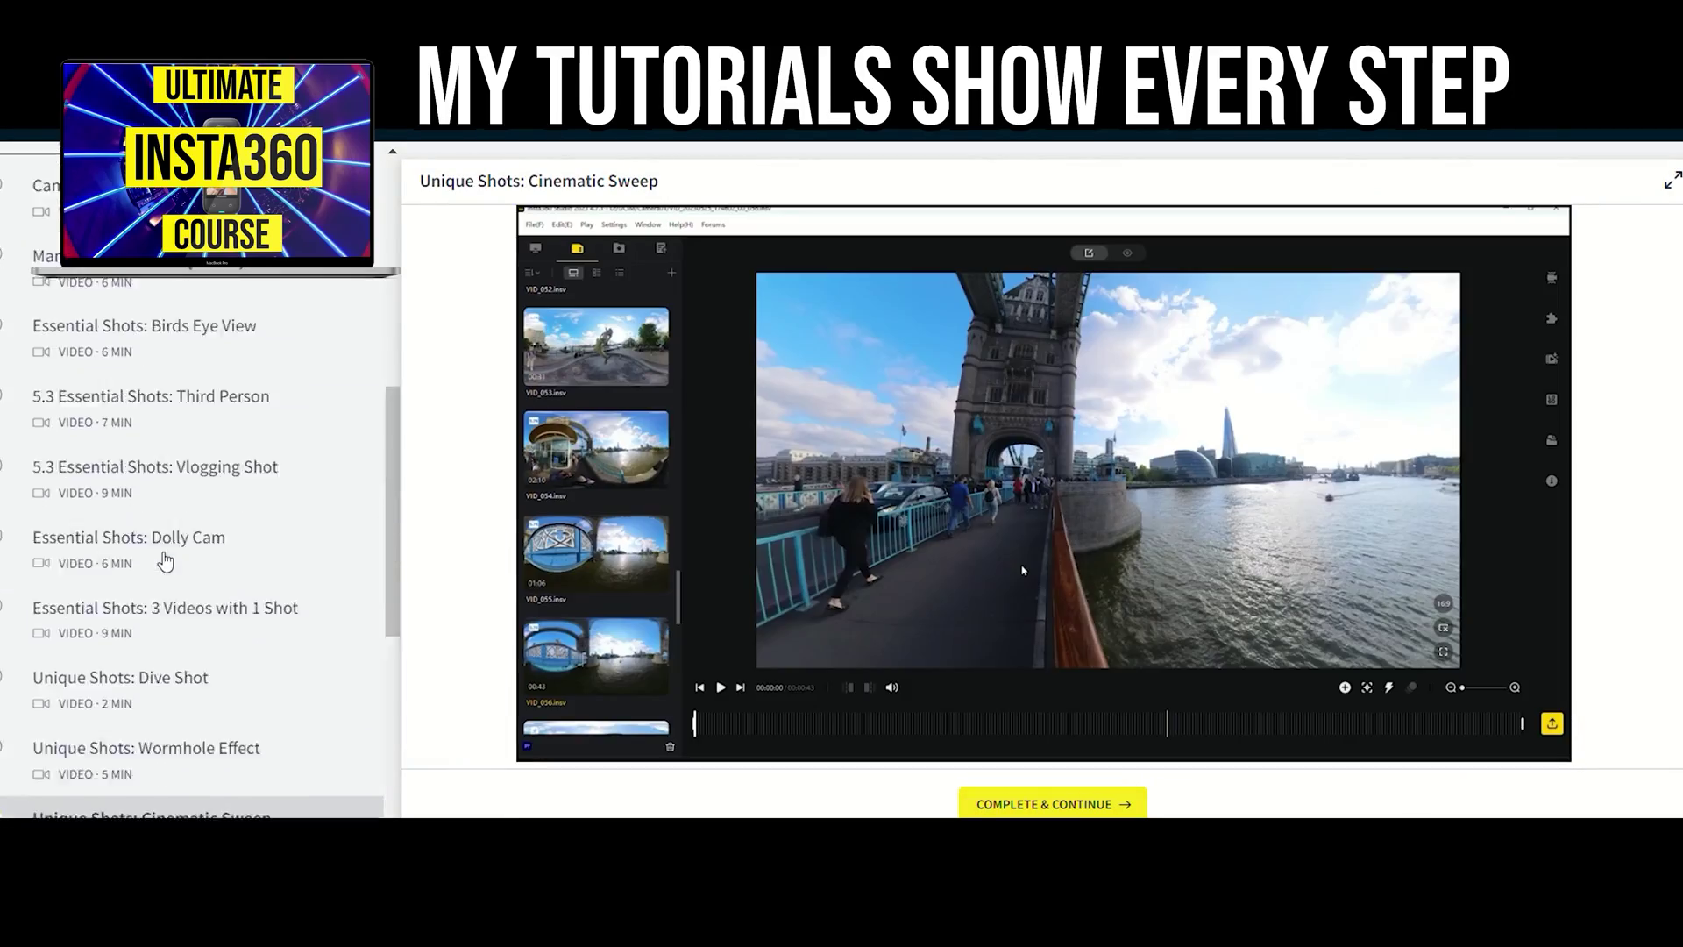
{"action": "scroll", "coordinate": [166, 558], "scroll_direction": "up", "scroll_amount": 1}
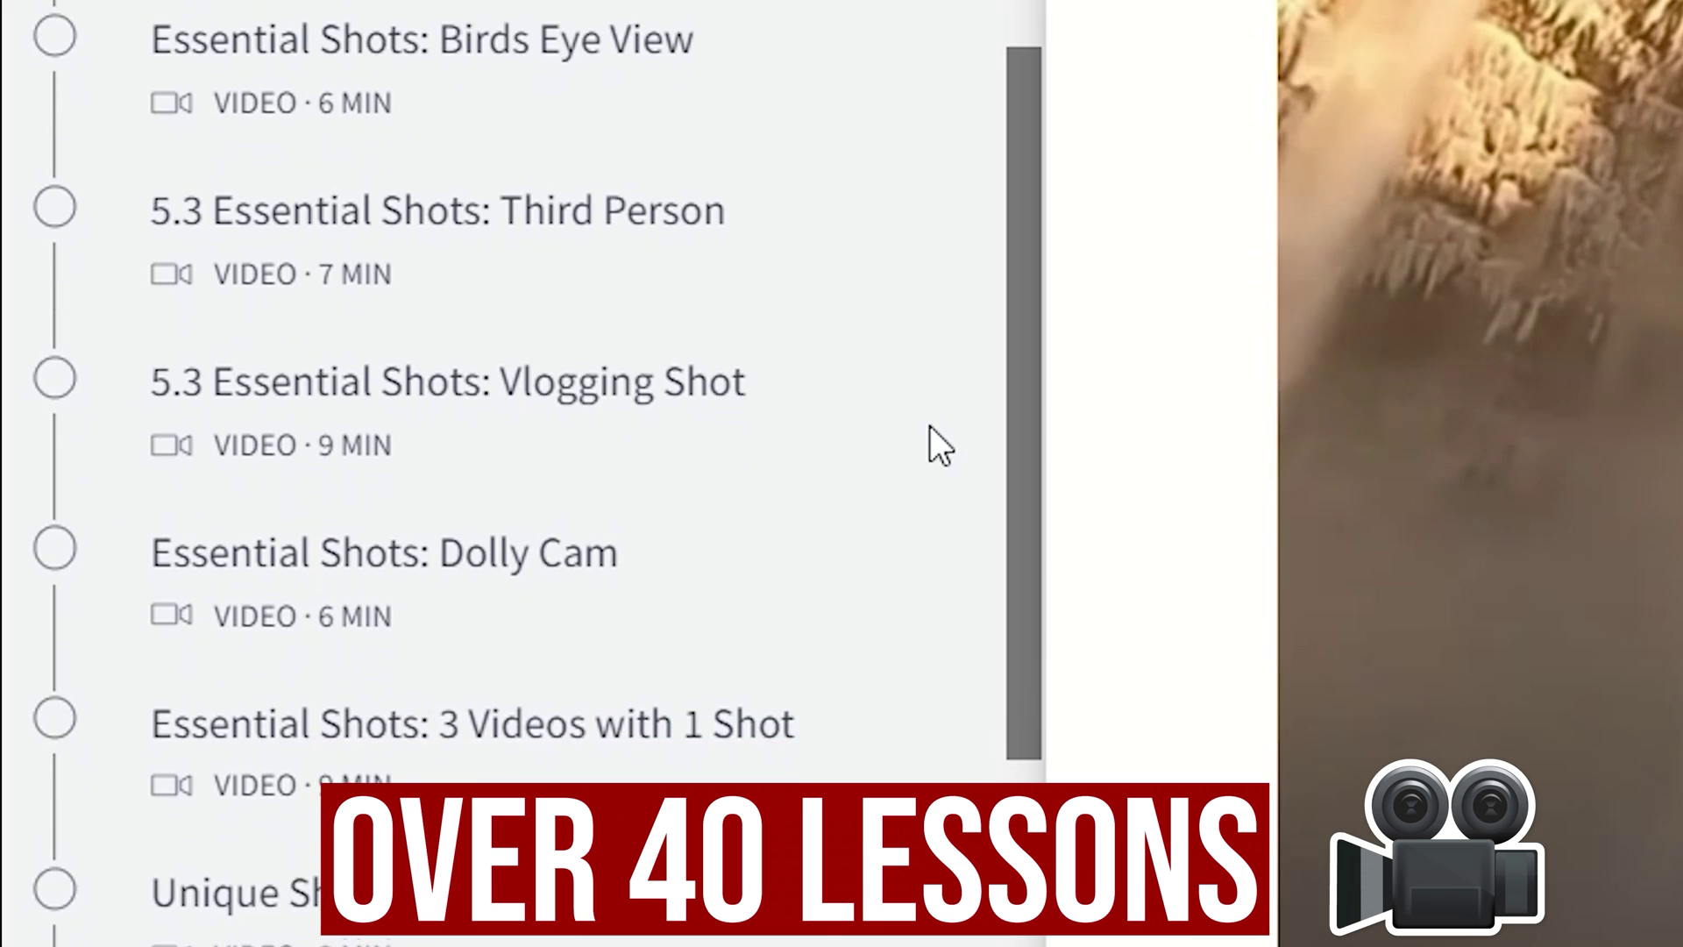
{"action": "scroll", "coordinate": [929, 438], "scroll_direction": "down", "scroll_amount": 1}
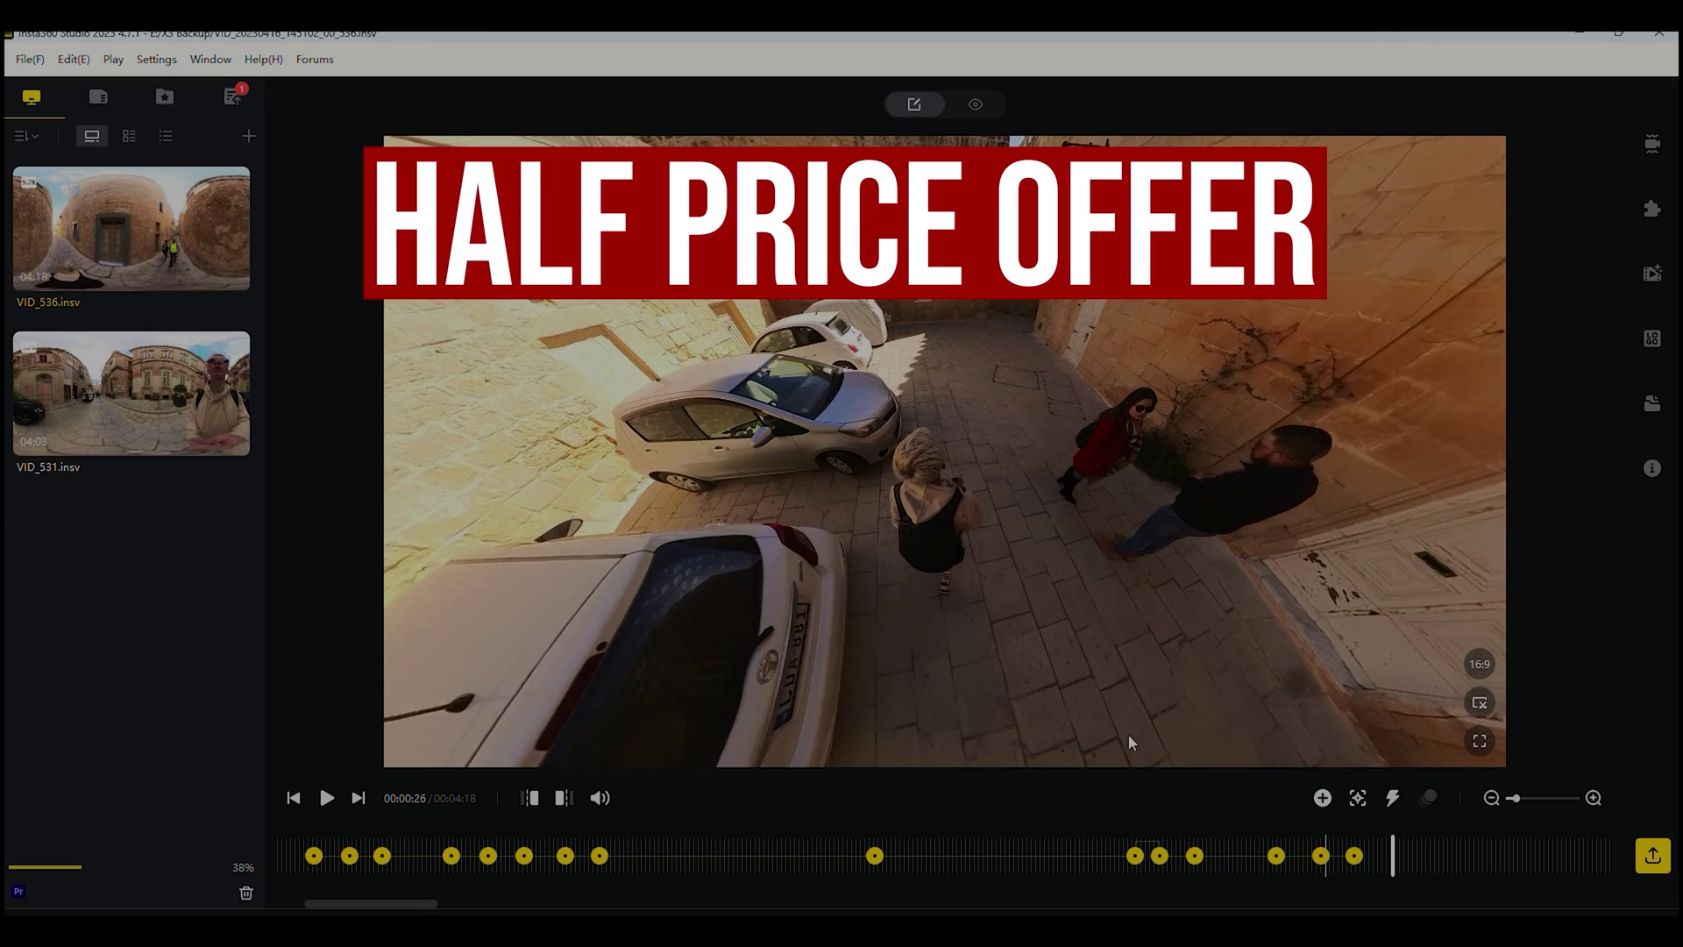
{"action": "scroll", "coordinate": [1402, 852], "scroll_direction": "down", "scroll_amount": 2}
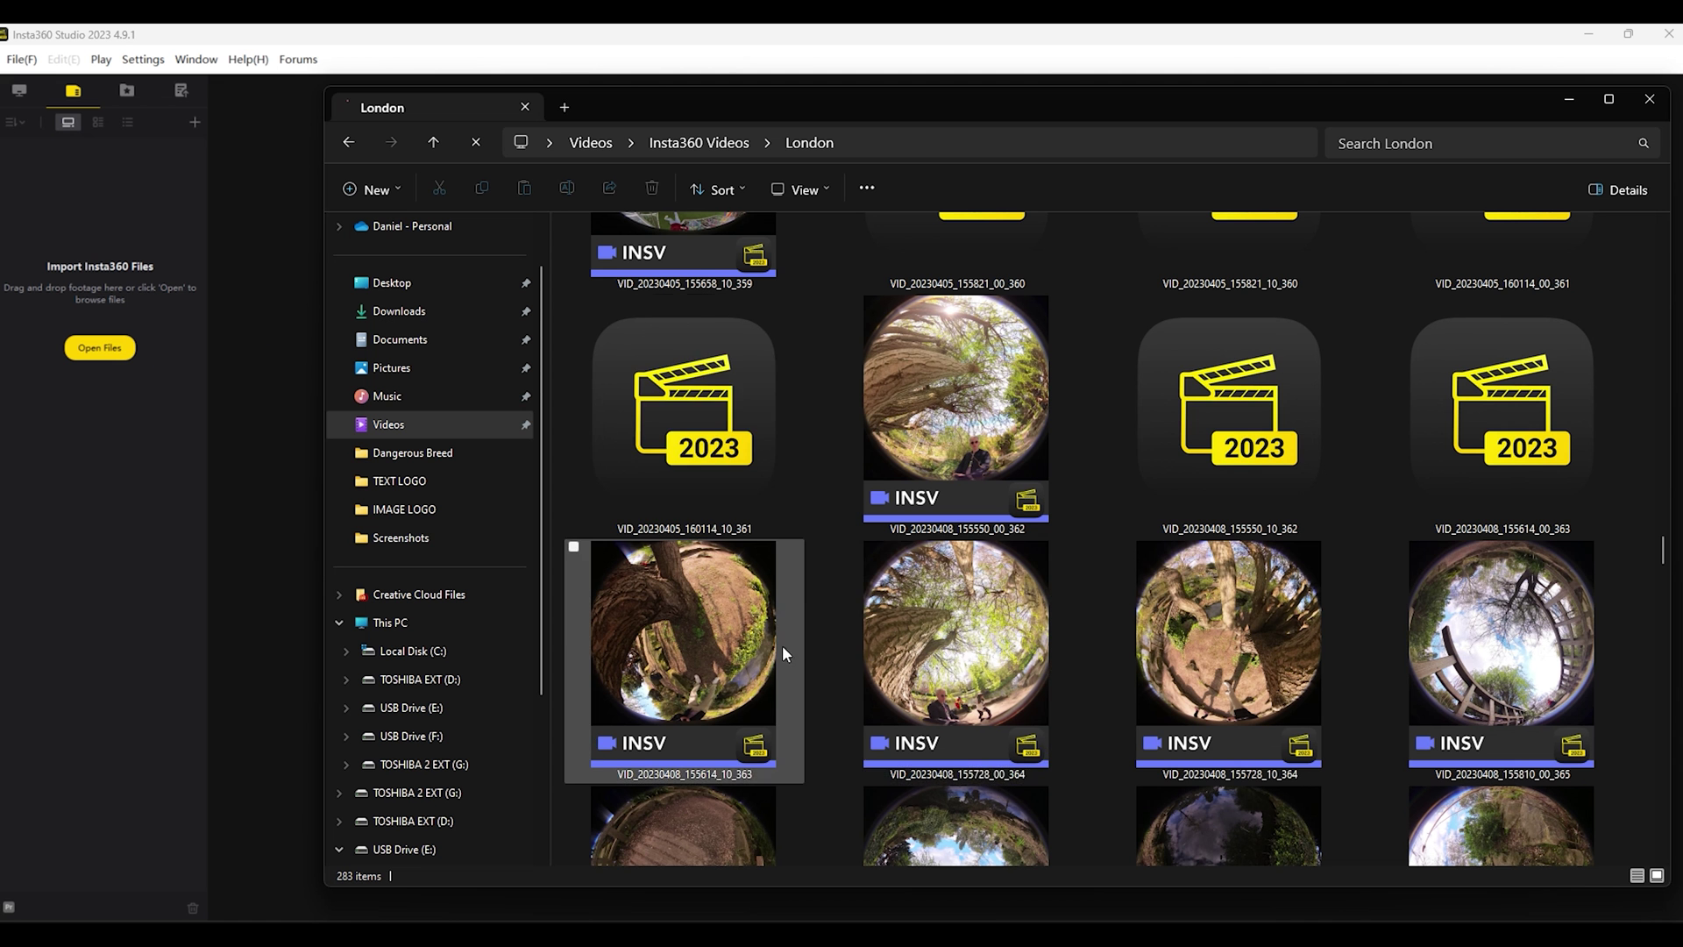
Step: Drag-select the London clips numbered 365 to 375 in File Explorer, 20 items in all
{"action": "scroll", "coordinate": [1288, 531], "scroll_direction": "down", "scroll_amount": 5}
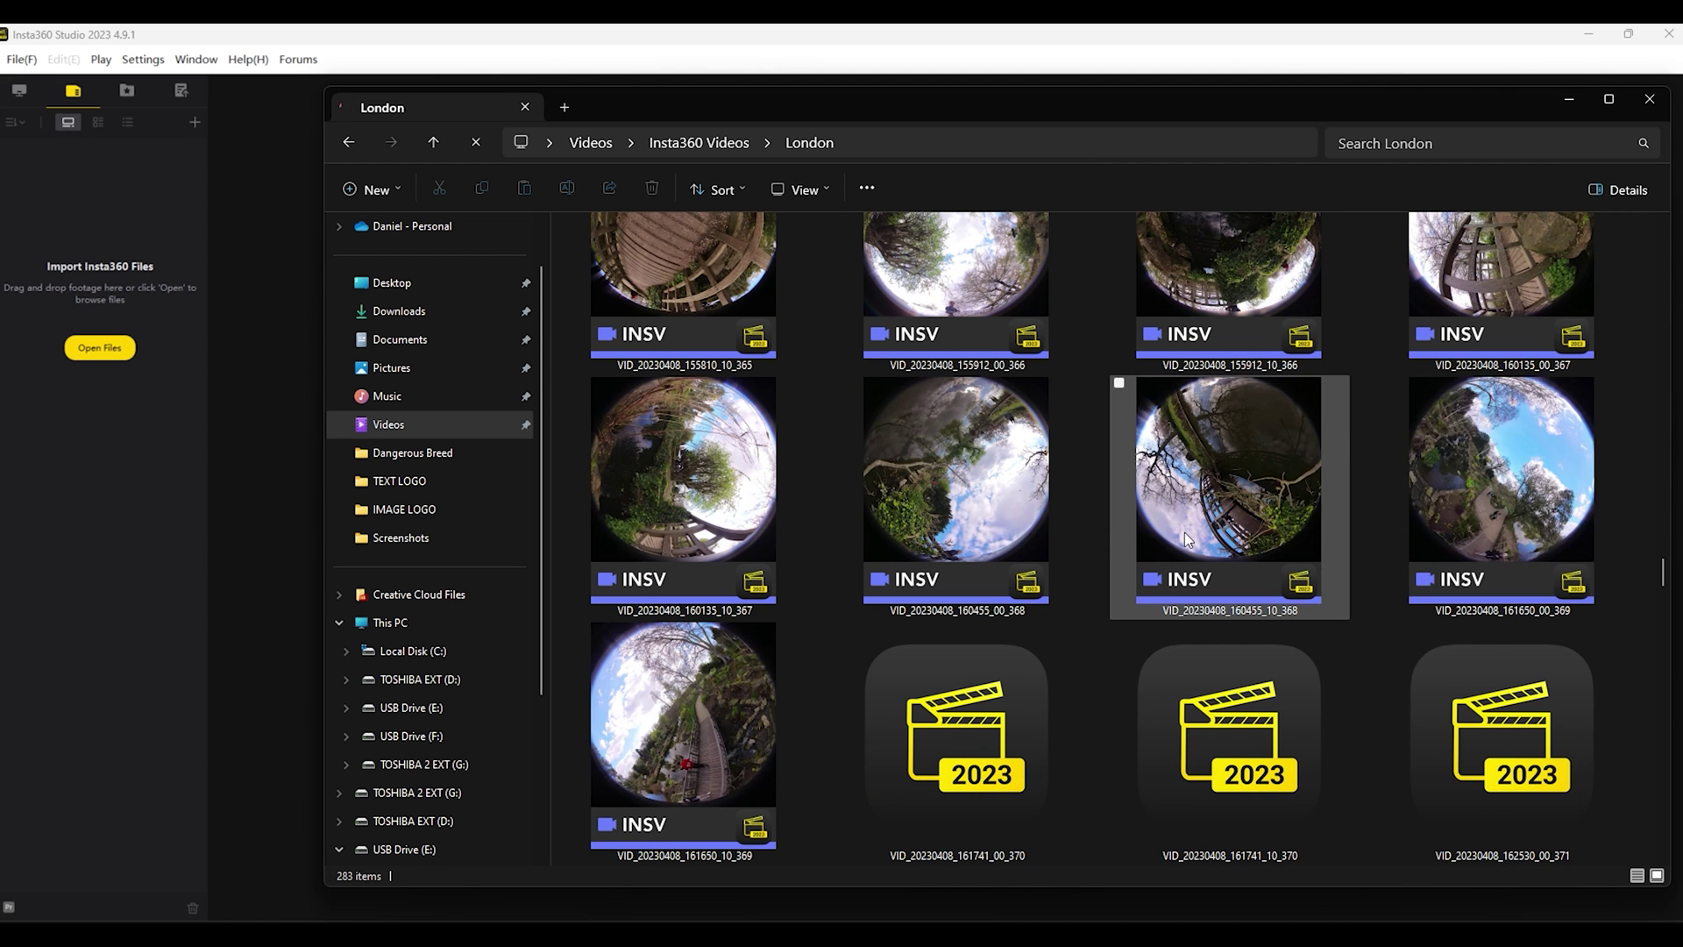
{"action": "scroll", "coordinate": [1185, 537], "scroll_direction": "up", "scroll_amount": 6}
{"action": "scroll", "coordinate": [1344, 555], "scroll_direction": "down", "scroll_amount": 10}
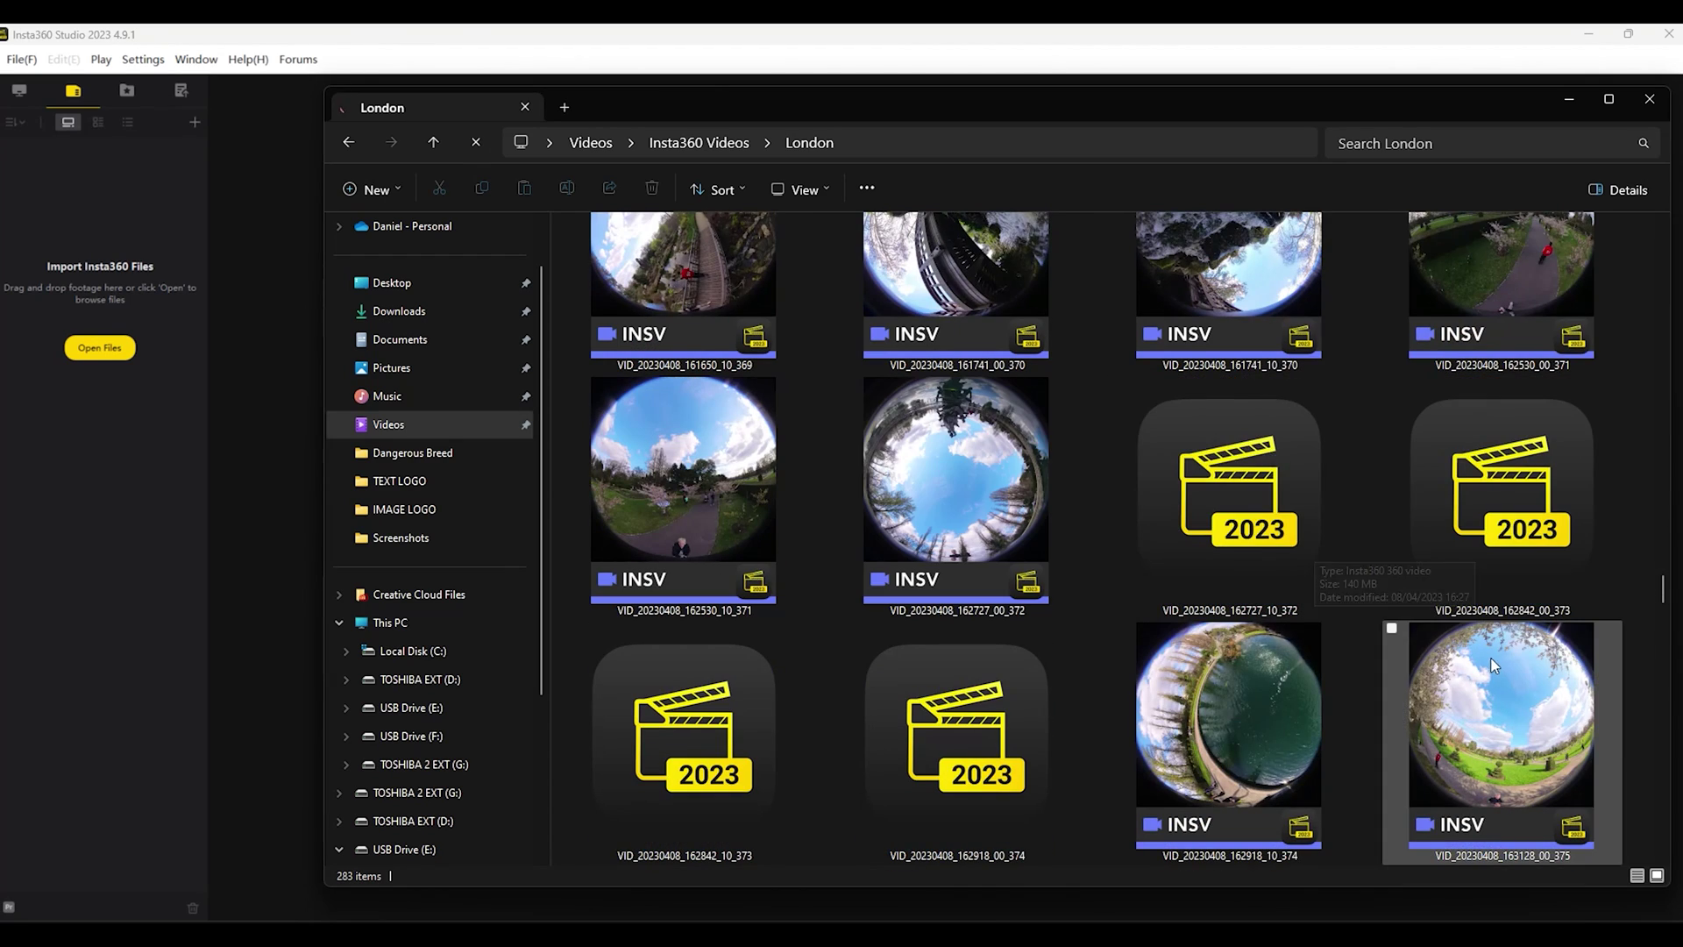
{"action": "left_click_drag", "start_coordinate": [1633, 761], "coordinate": [236, 518]}
{"action": "scroll", "coordinate": [466, 406], "scroll_direction": "up", "scroll_amount": 1}
{"action": "scroll", "coordinate": [659, 401], "scroll_direction": "up", "scroll_amount": 5}
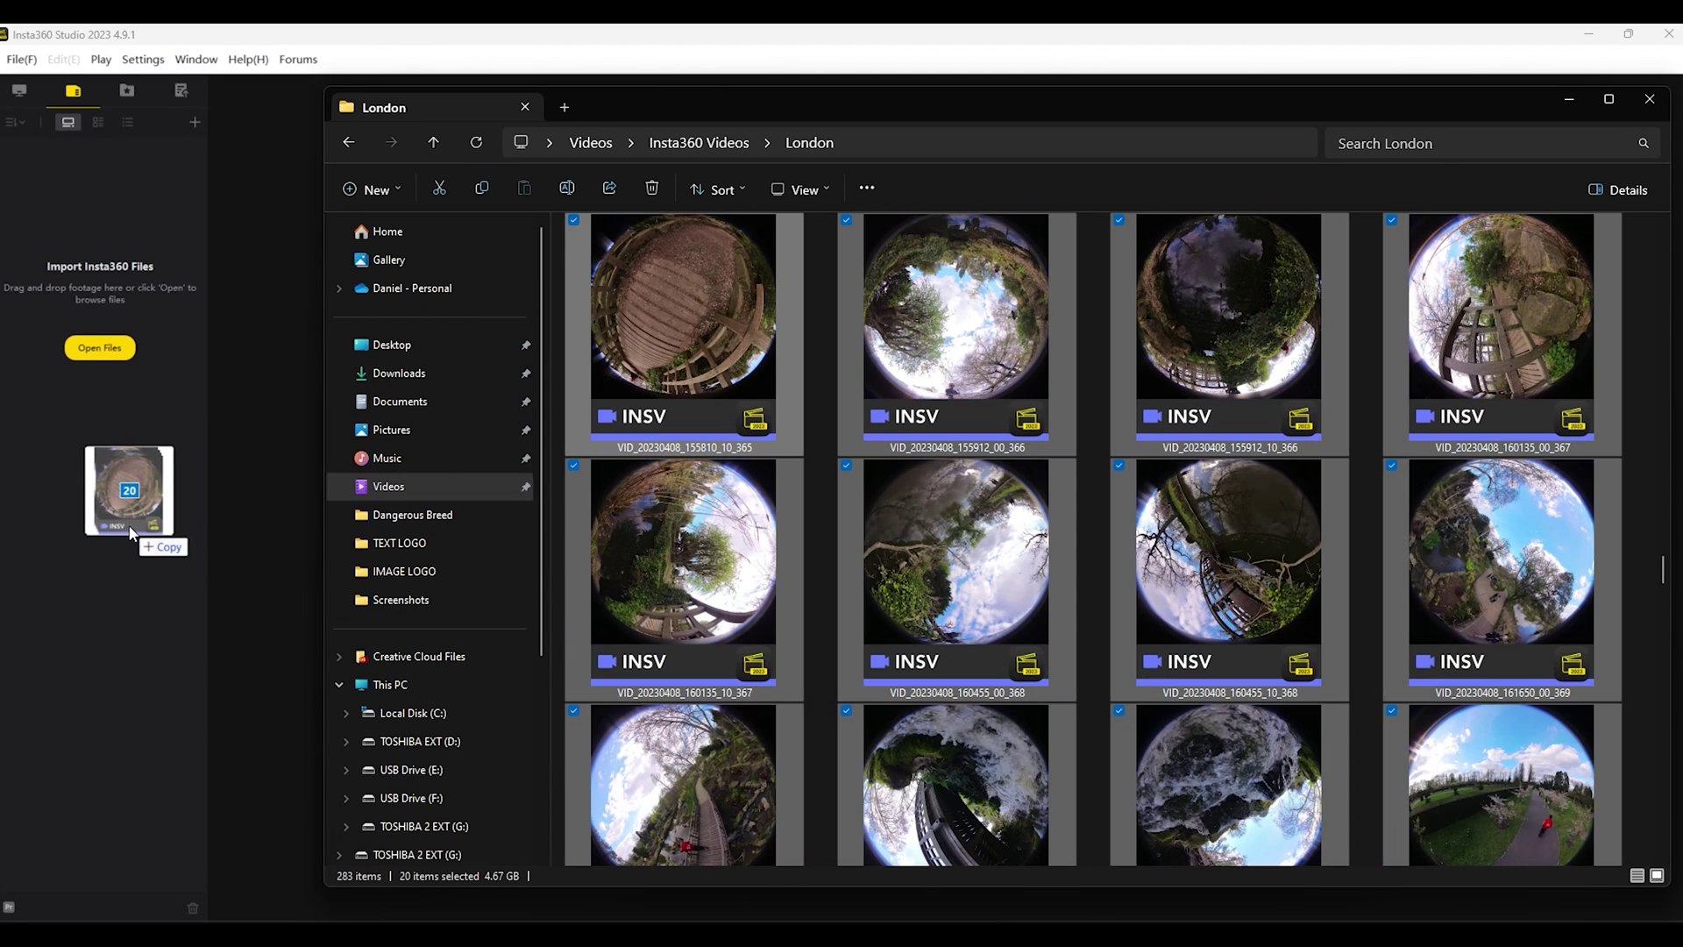
Step: Import the 20 London clips, then look around VID_365 toward the path, tree canopy, trunk and pond
{"action": "left_click_drag", "start_coordinate": [129, 526], "coordinate": [128, 525]}
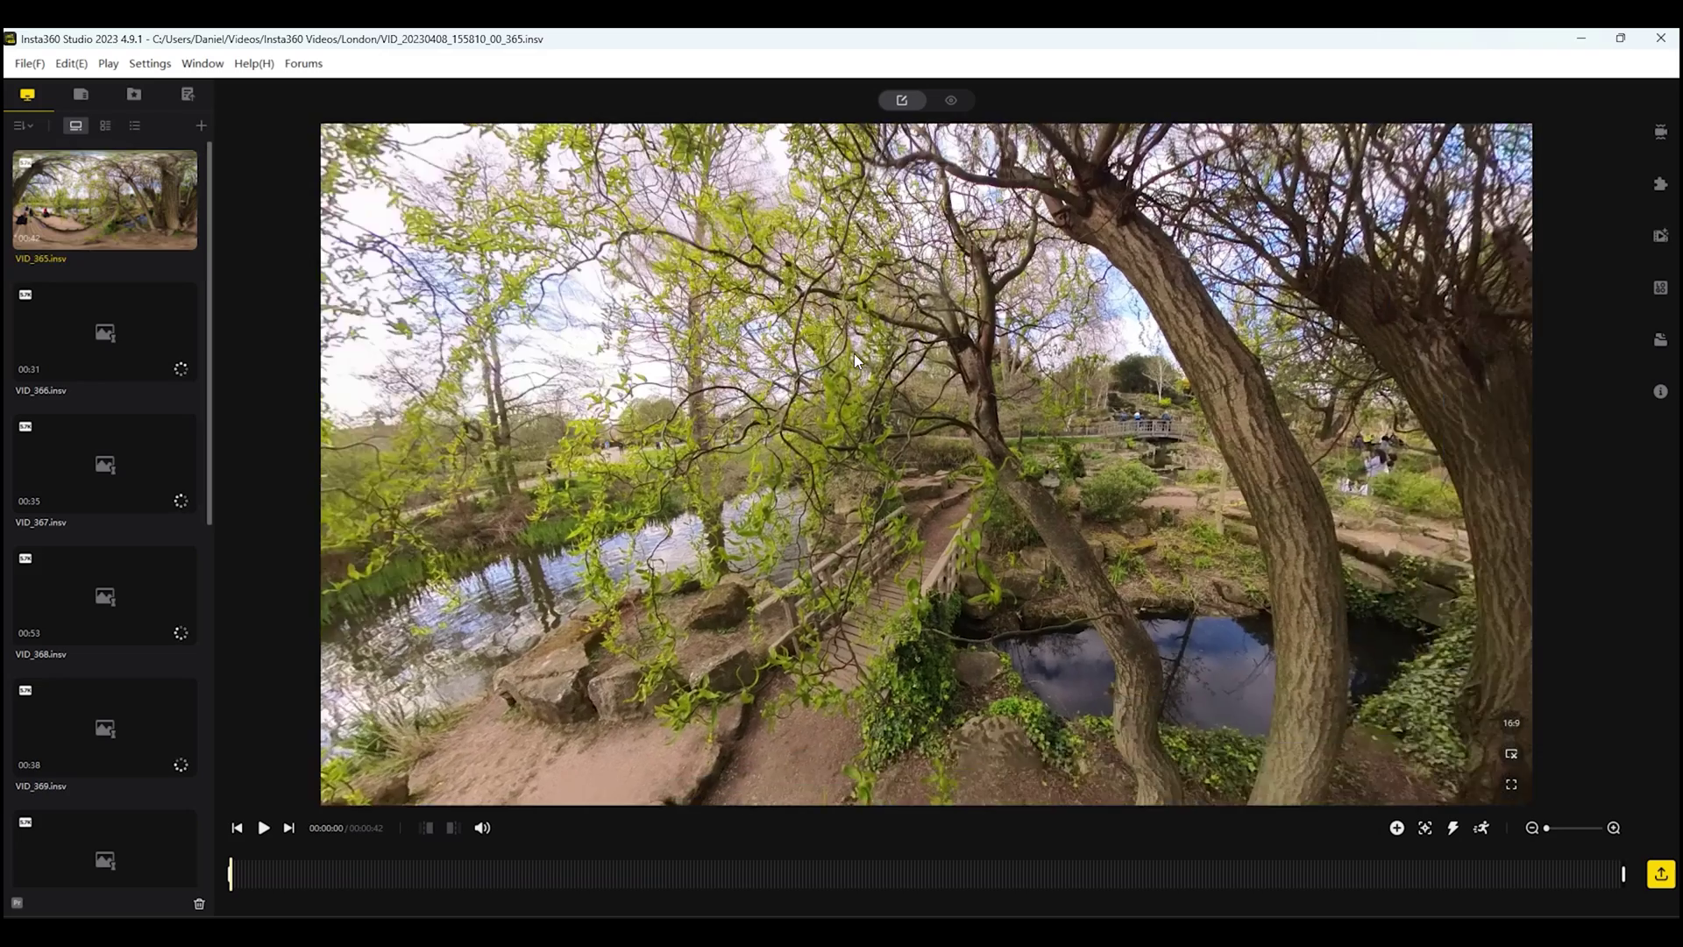
{"action": "left_click_drag", "start_coordinate": [856, 359], "coordinate": [1000, 671]}
{"action": "left_click_drag", "start_coordinate": [1074, 406], "coordinate": [585, 716]}
{"action": "left_click_drag", "start_coordinate": [1262, 462], "coordinate": [572, 689]}
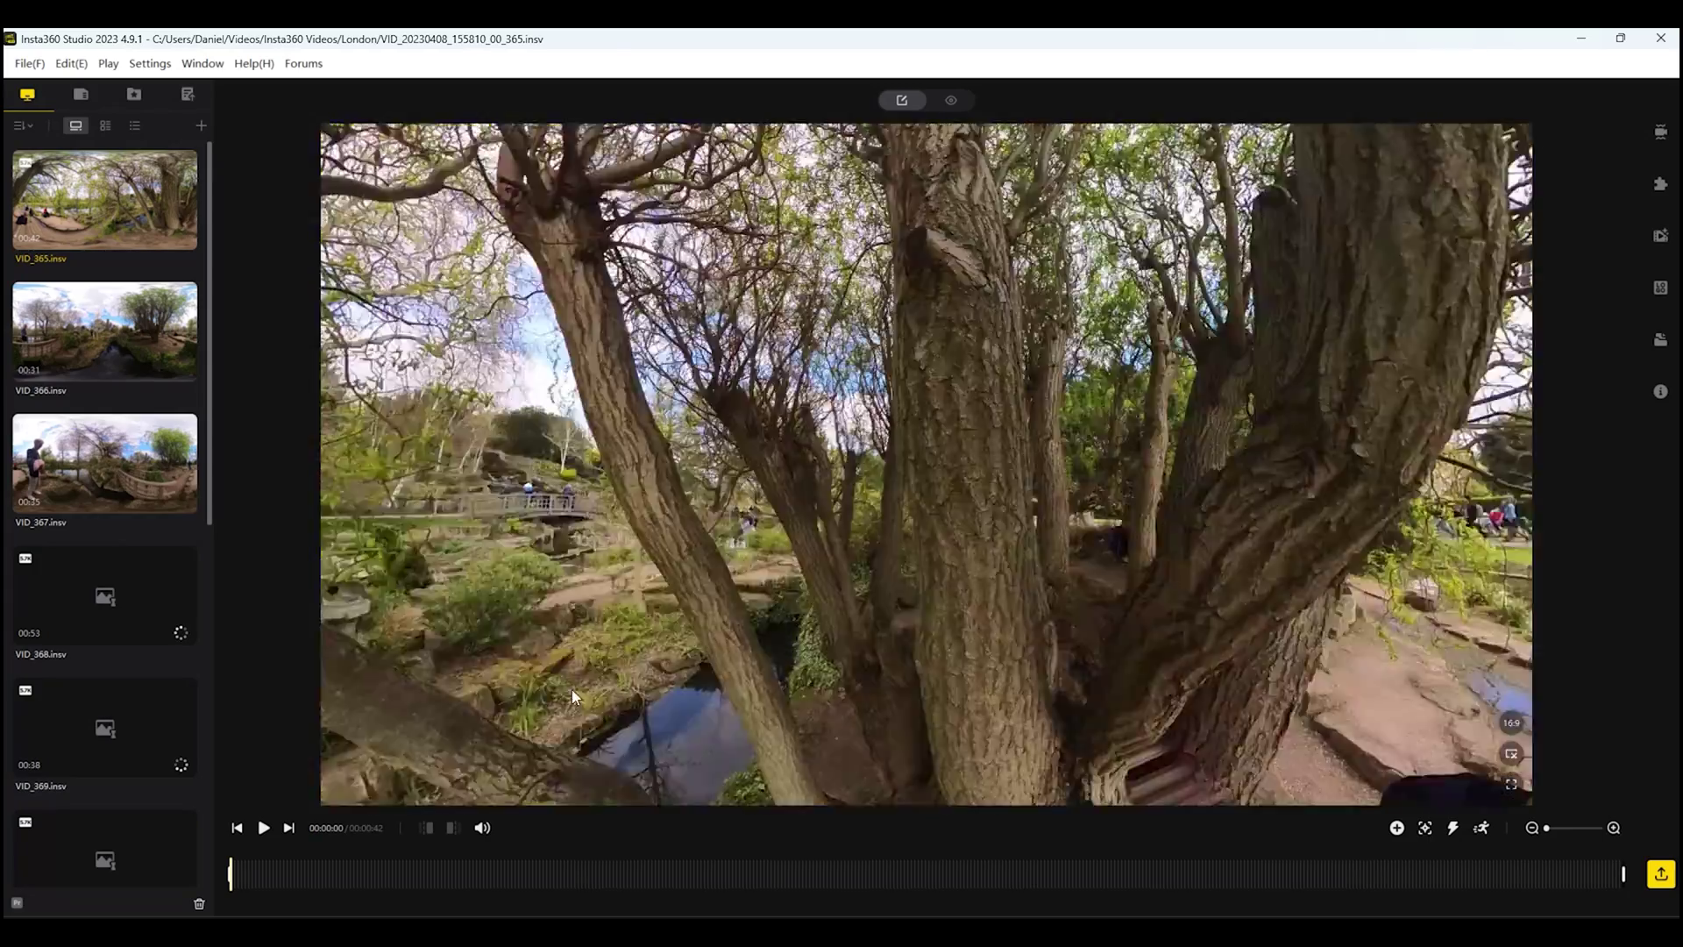
{"action": "left_click_drag", "start_coordinate": [959, 370], "coordinate": [638, 591]}
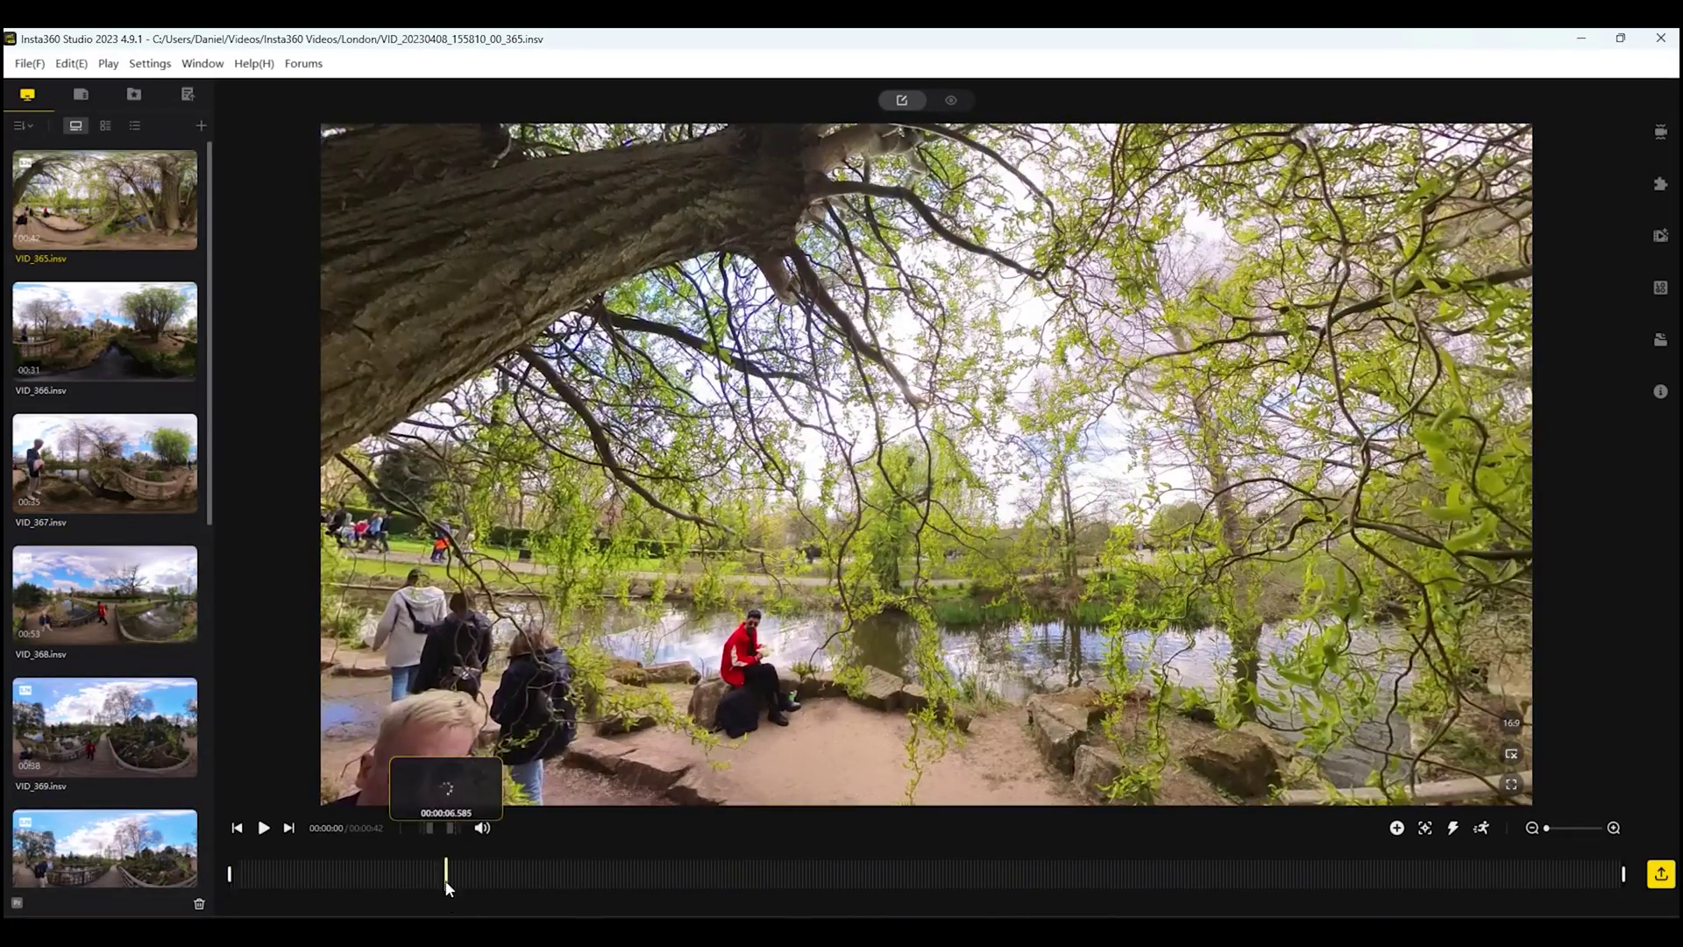
{"action": "left_click_drag", "start_coordinate": [1083, 492], "coordinate": [1201, 447]}
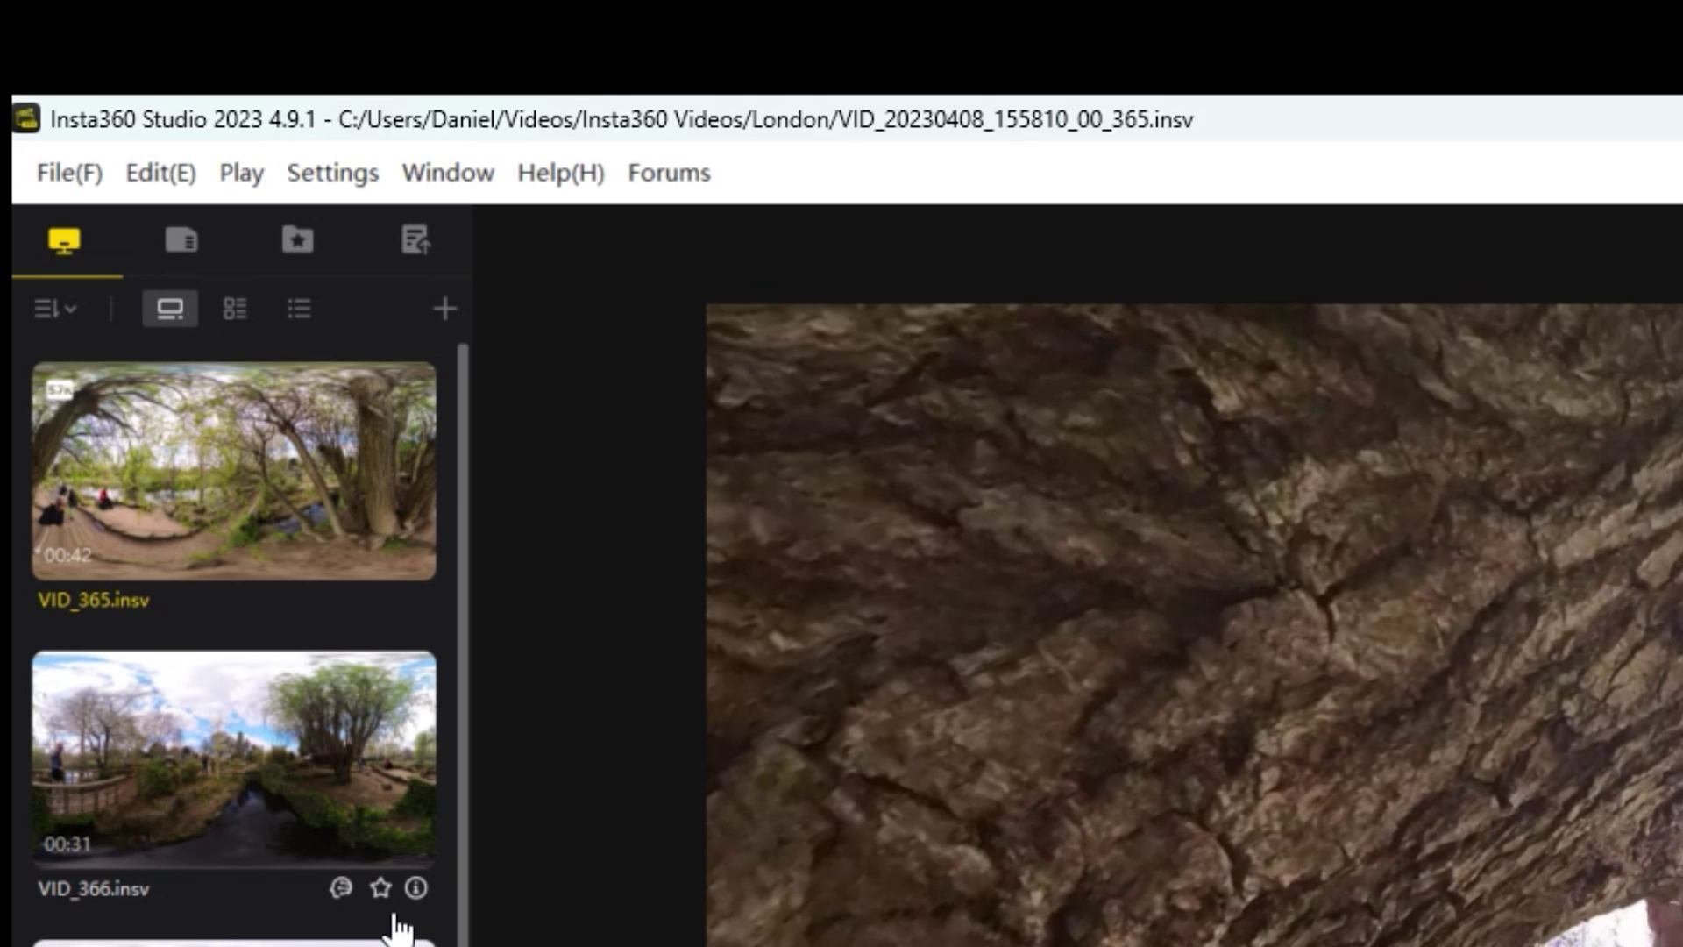
Step: Try the Simple Thumbnail and List library views, then return to Preview Thumbnail
{"action": "scroll", "coordinate": [466, 819], "scroll_direction": "down", "scroll_amount": 15}
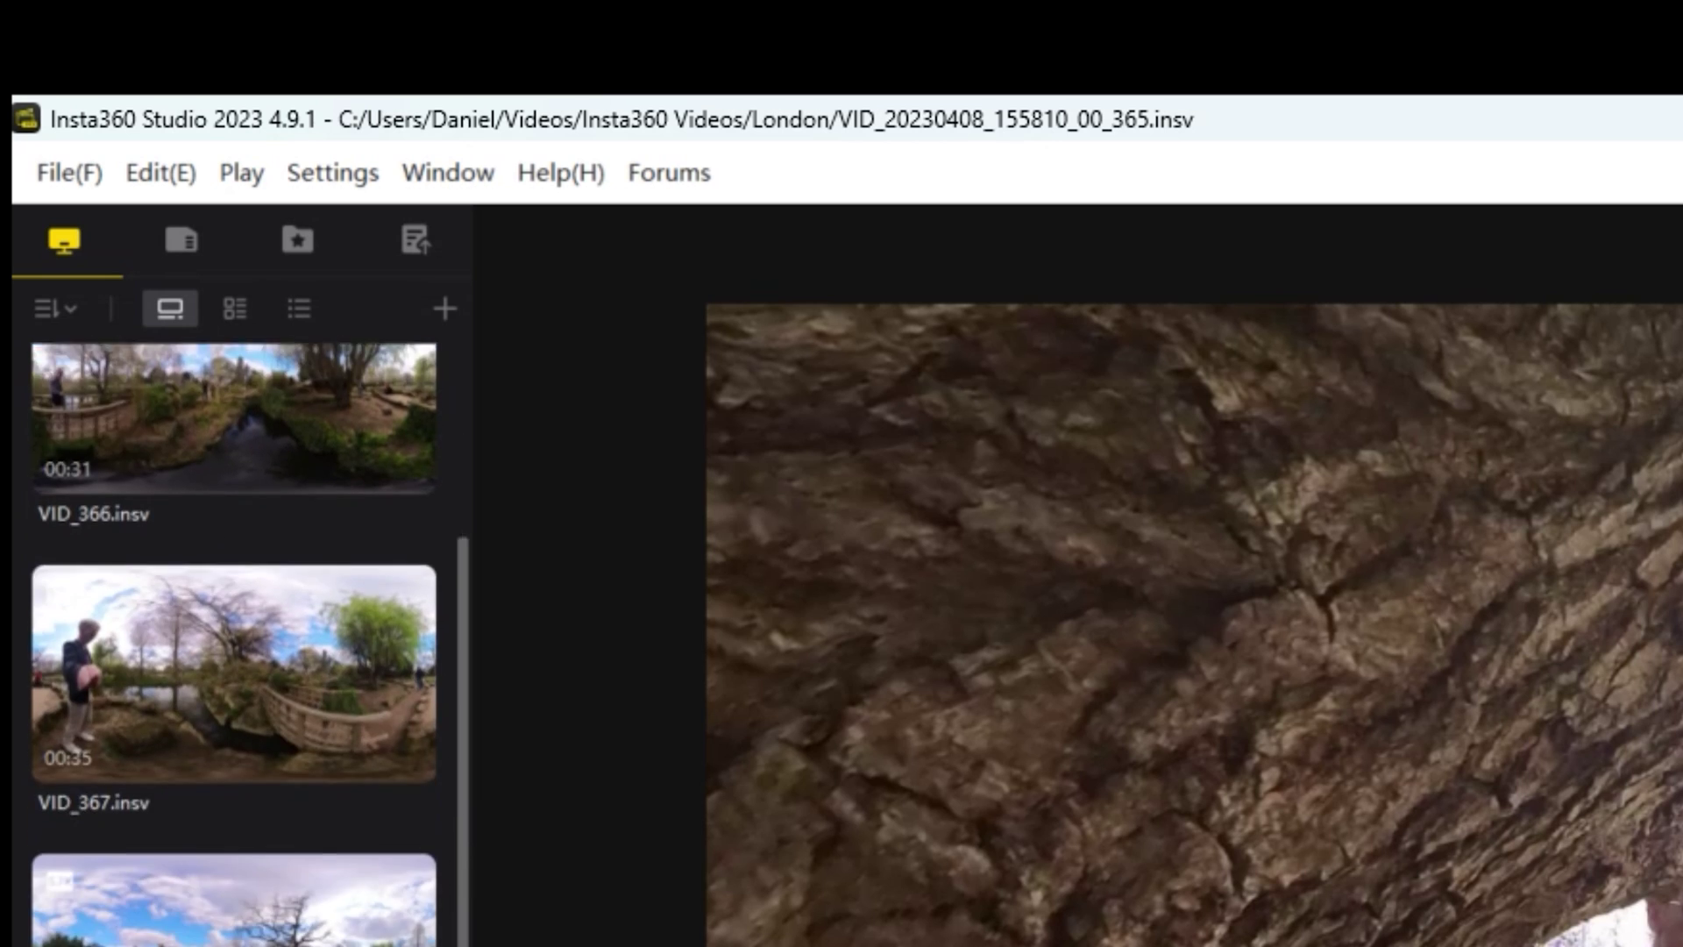
{"action": "scroll", "coordinate": [456, 693], "scroll_direction": "up", "scroll_amount": 15}
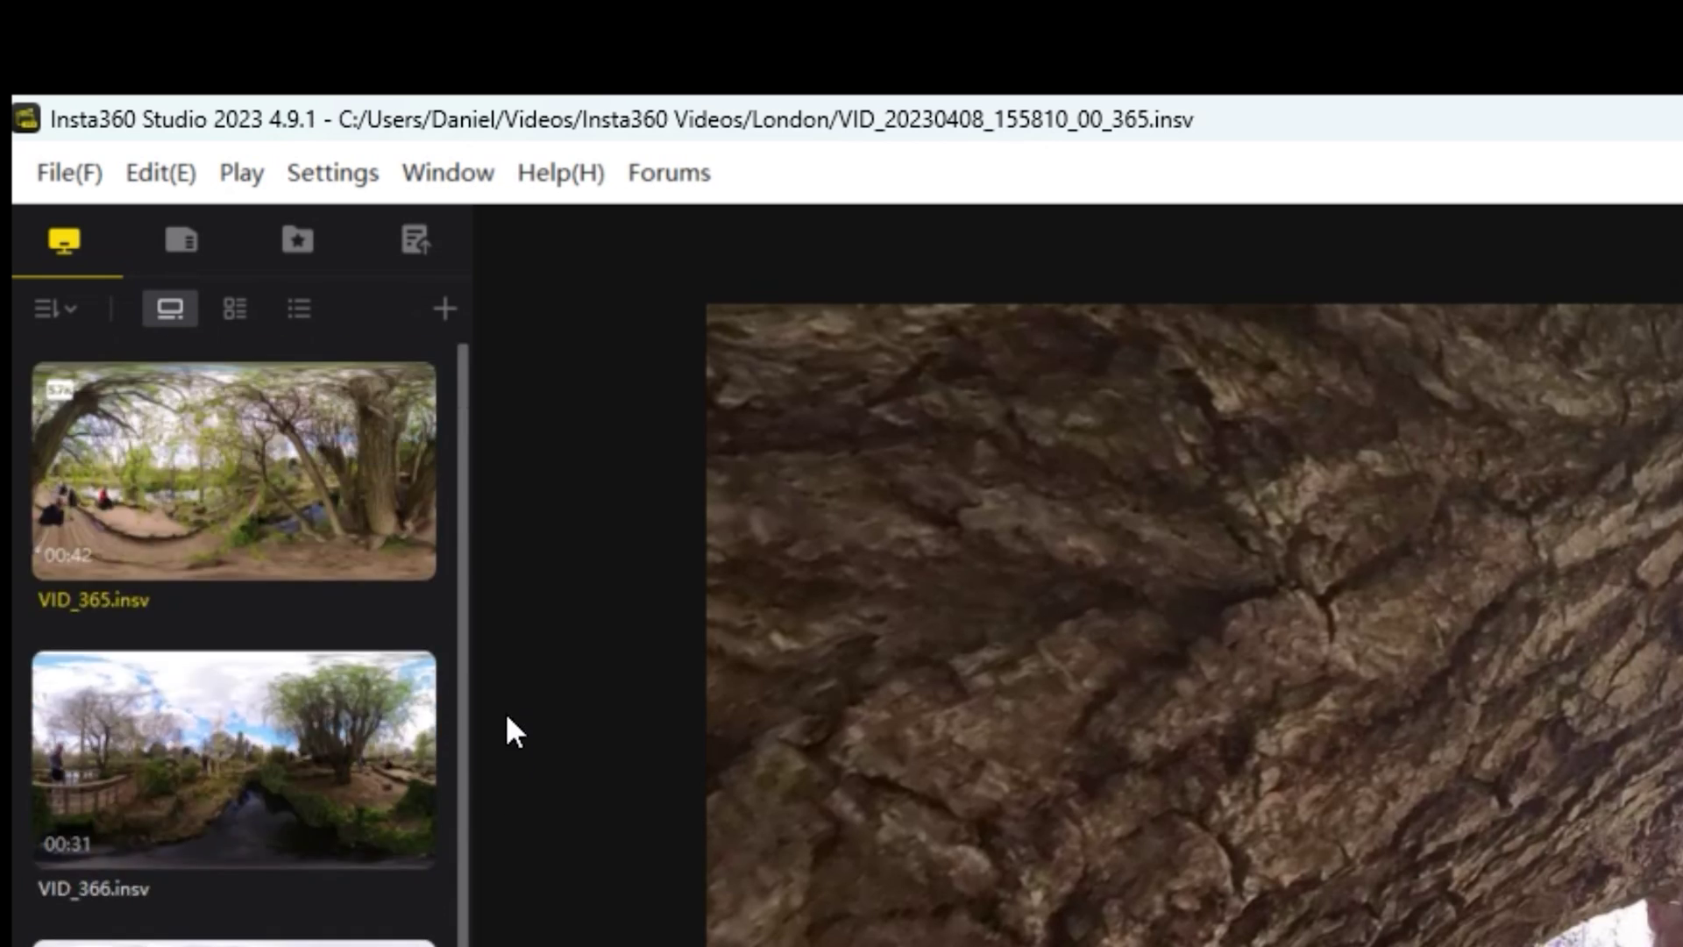
{"action": "left_click", "coordinate": [233, 337]}
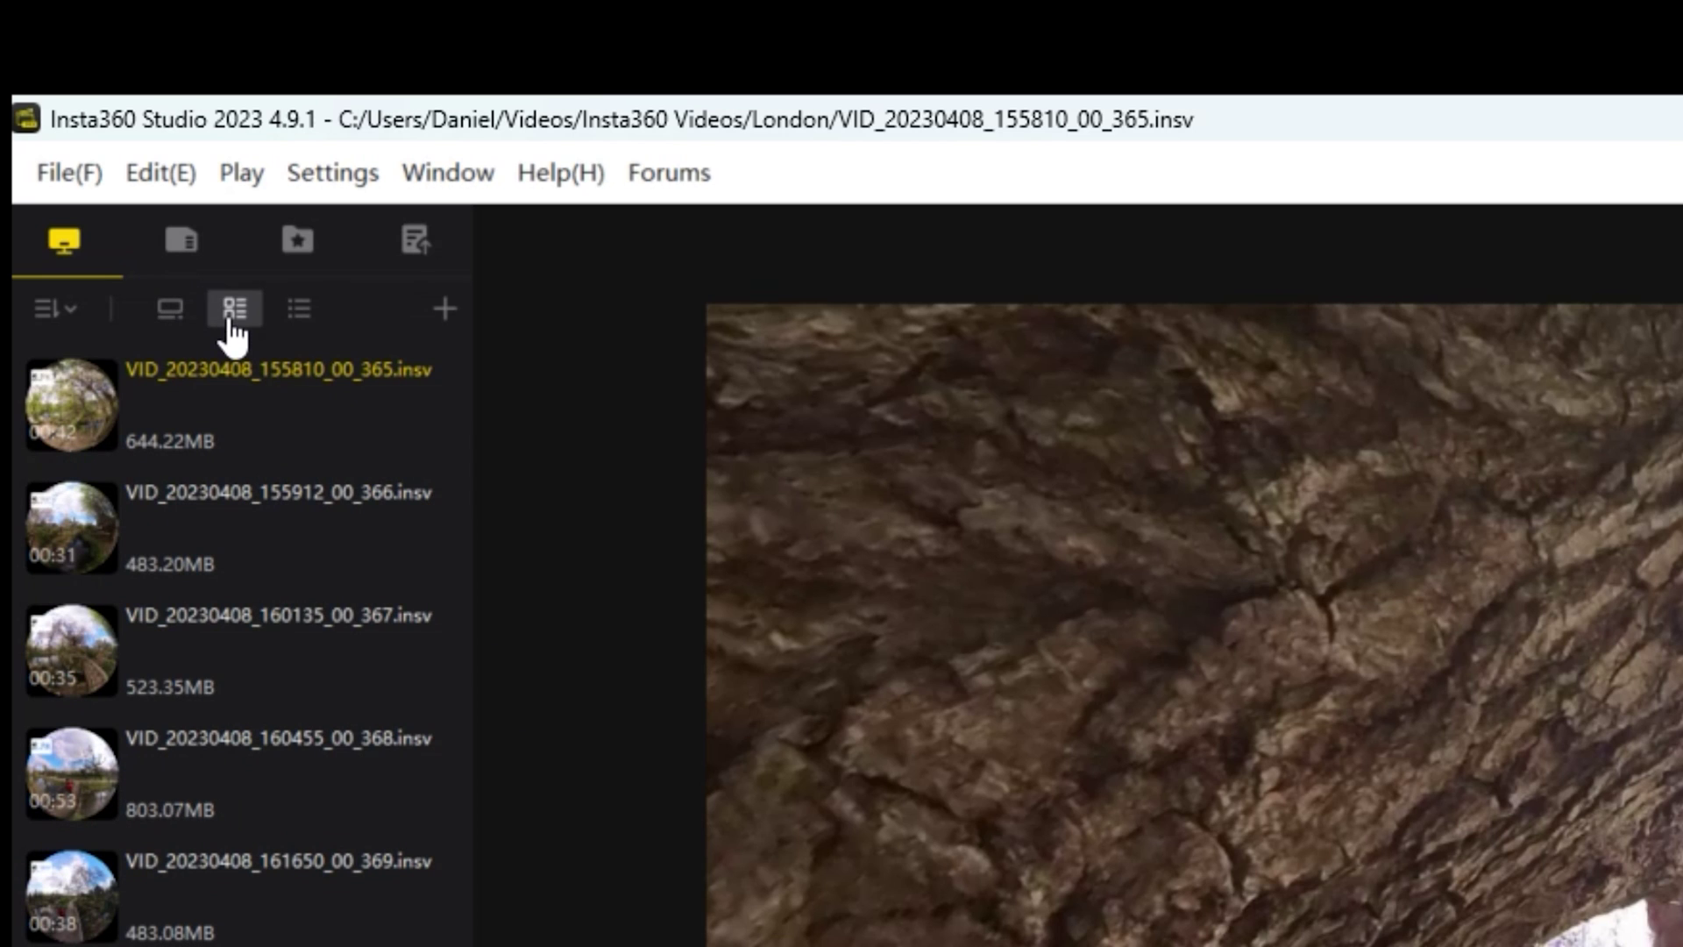
{"action": "left_click", "coordinate": [286, 328]}
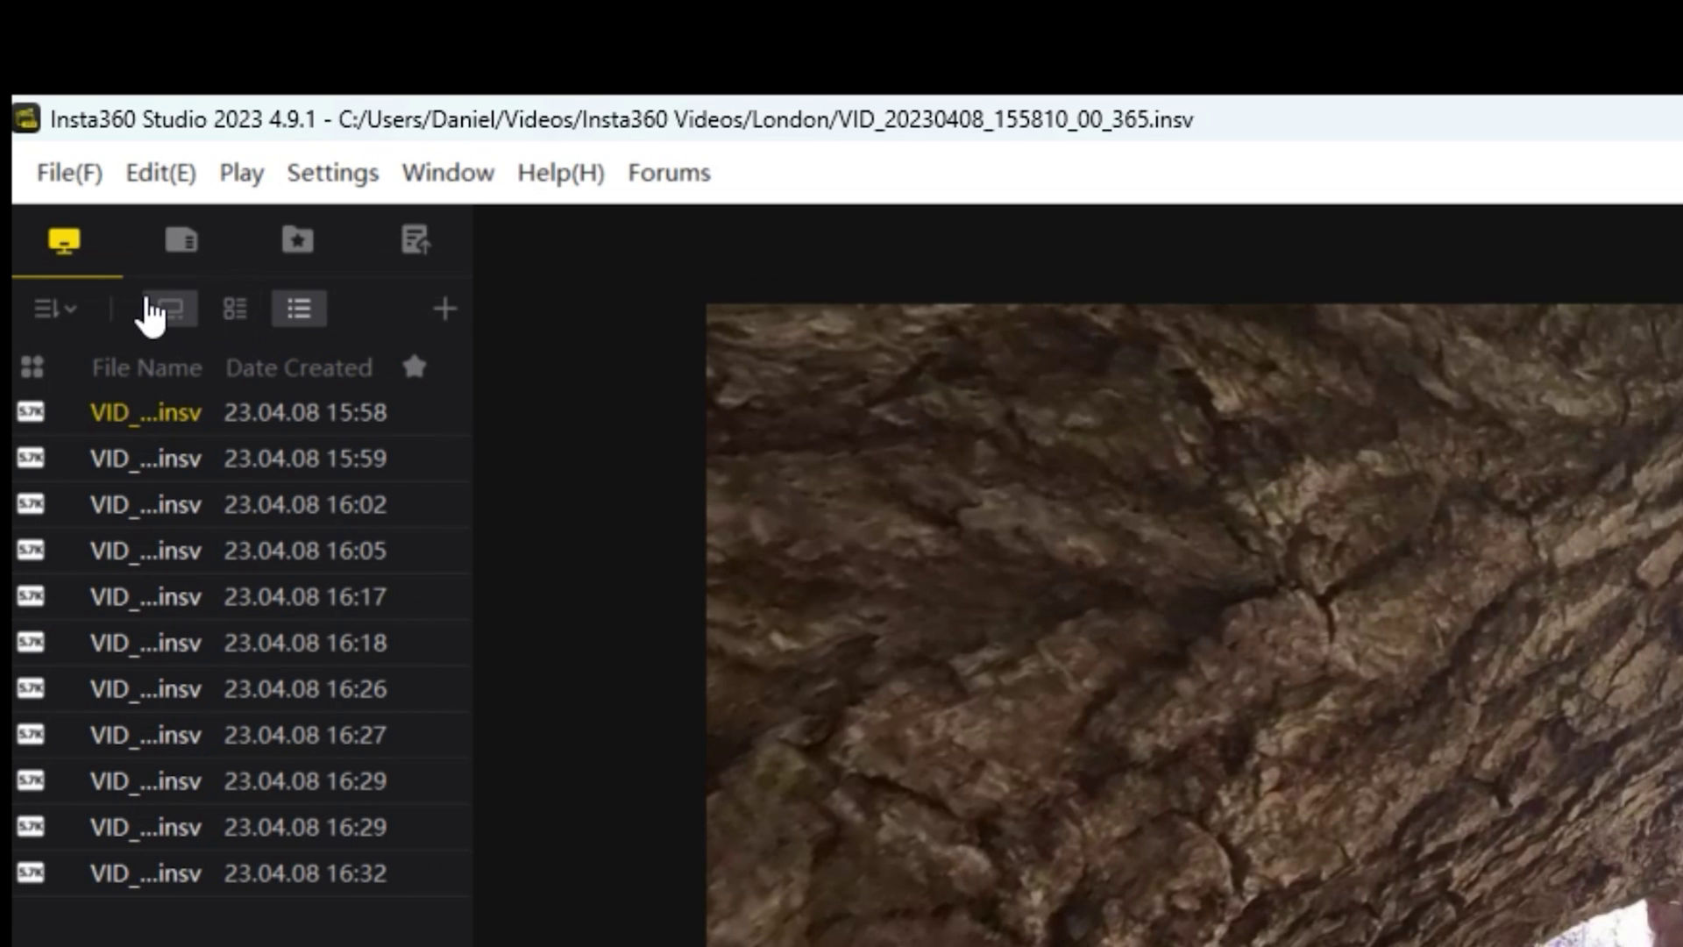
{"action": "left_click", "coordinate": [156, 314]}
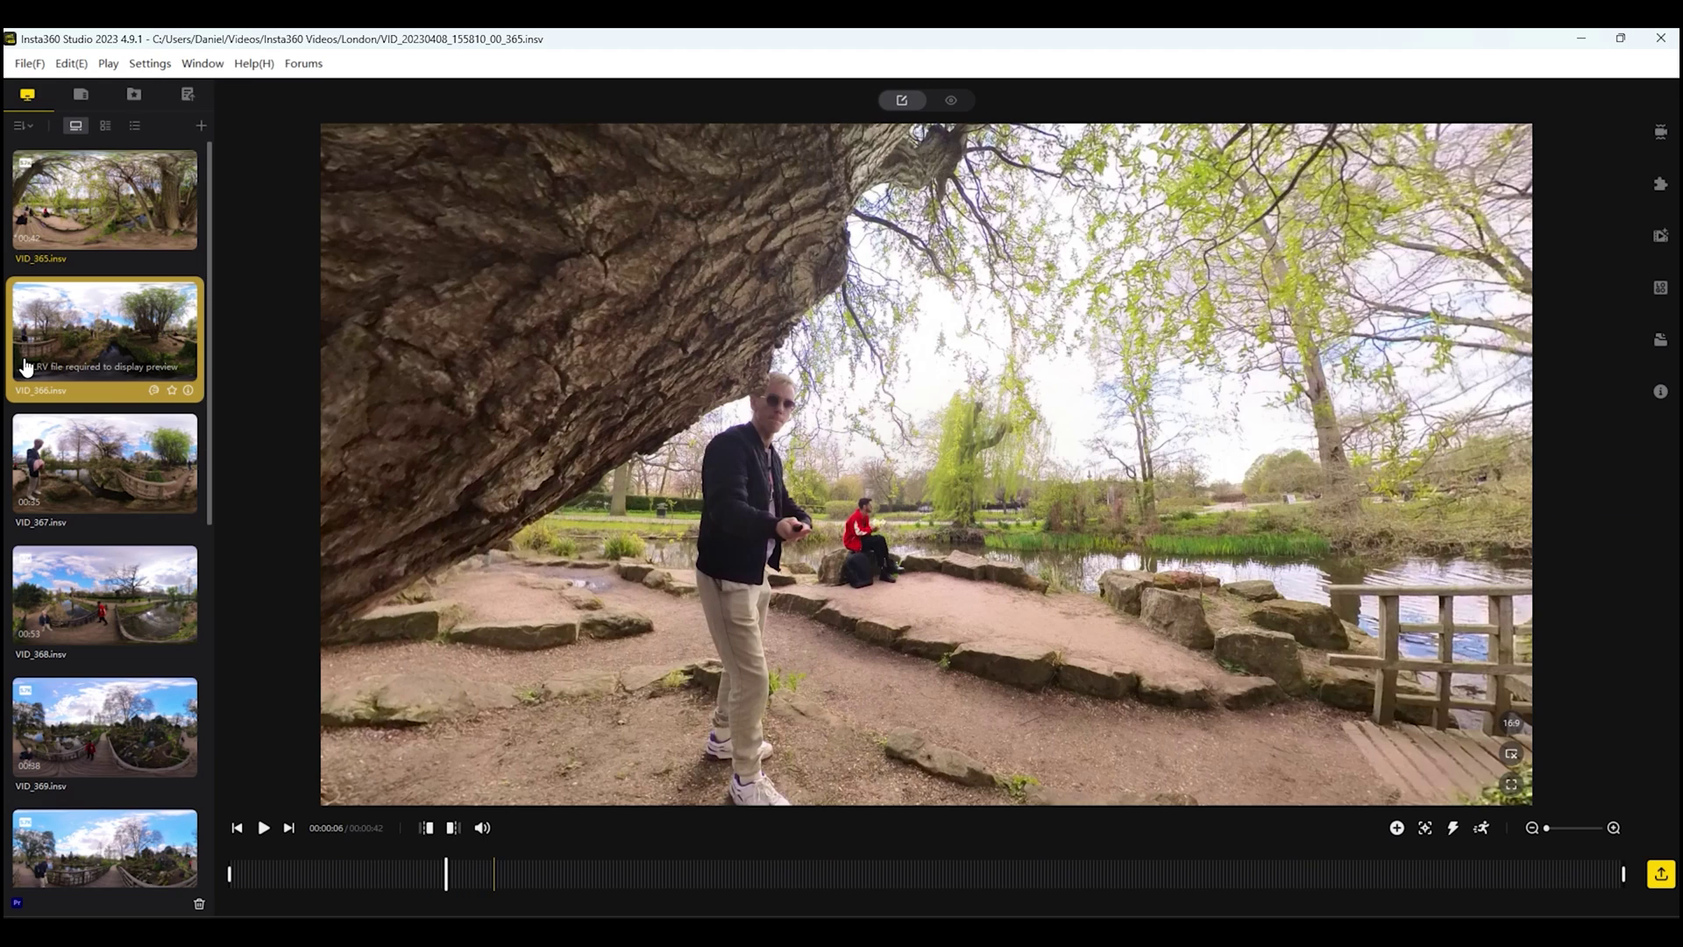
Step: Star VID_365 as a favourite, check it under Favorites, then go back to the full Media library
{"action": "left_click", "coordinate": [92, 496]}
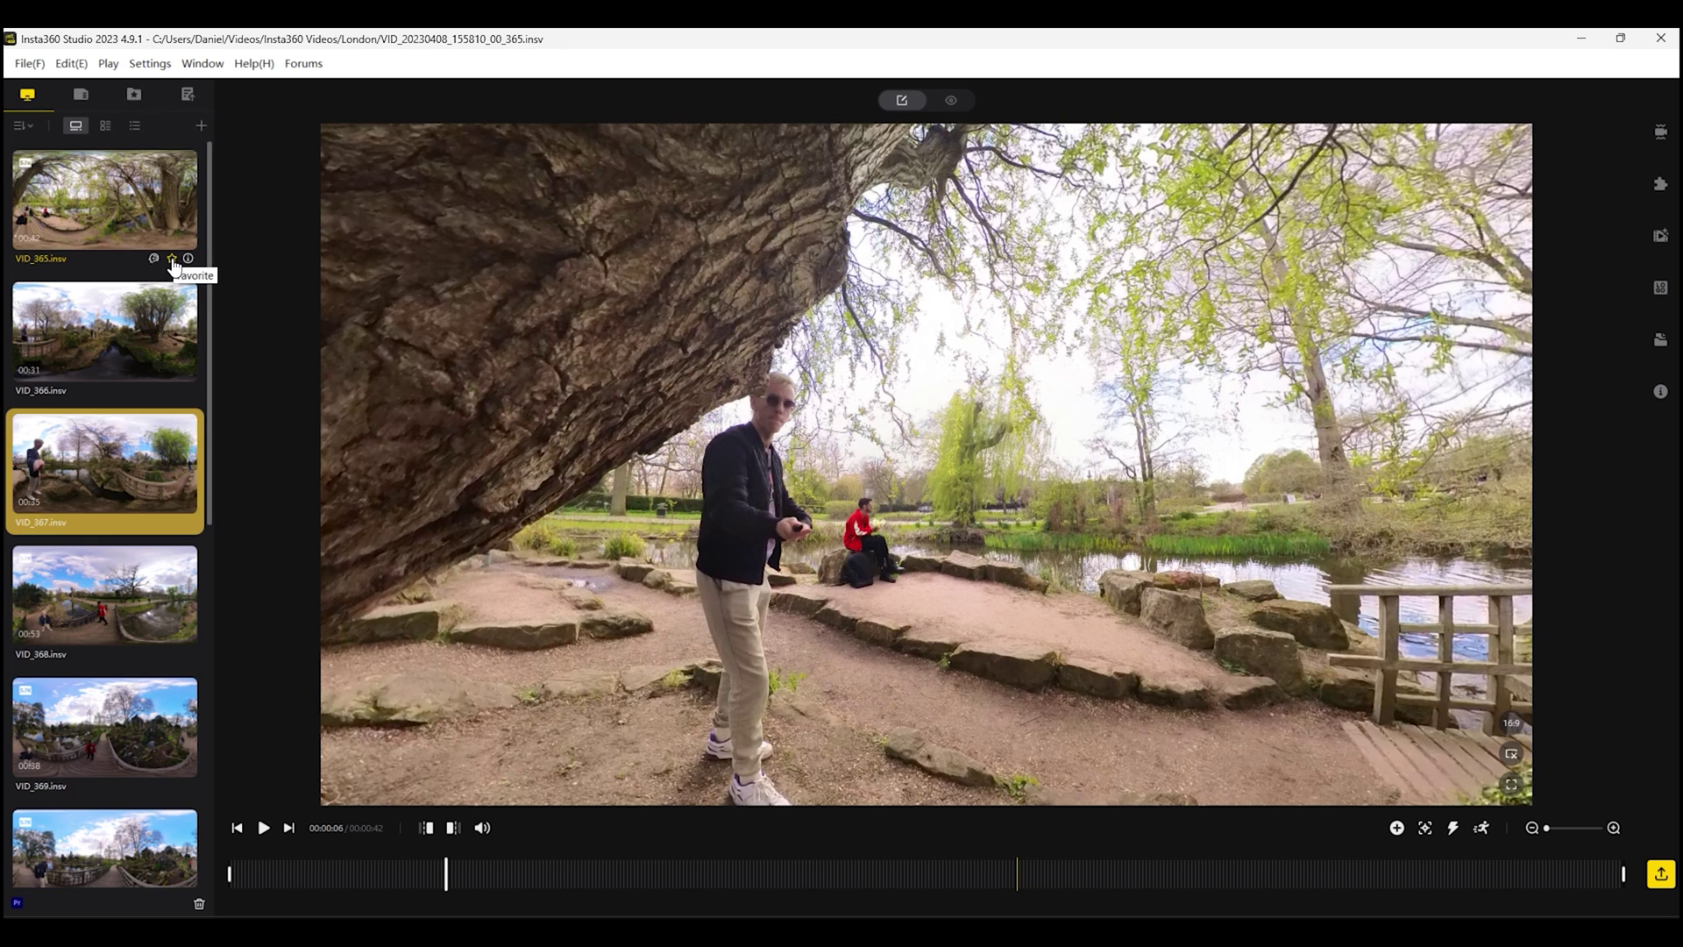
{"action": "left_click", "coordinate": [134, 103]}
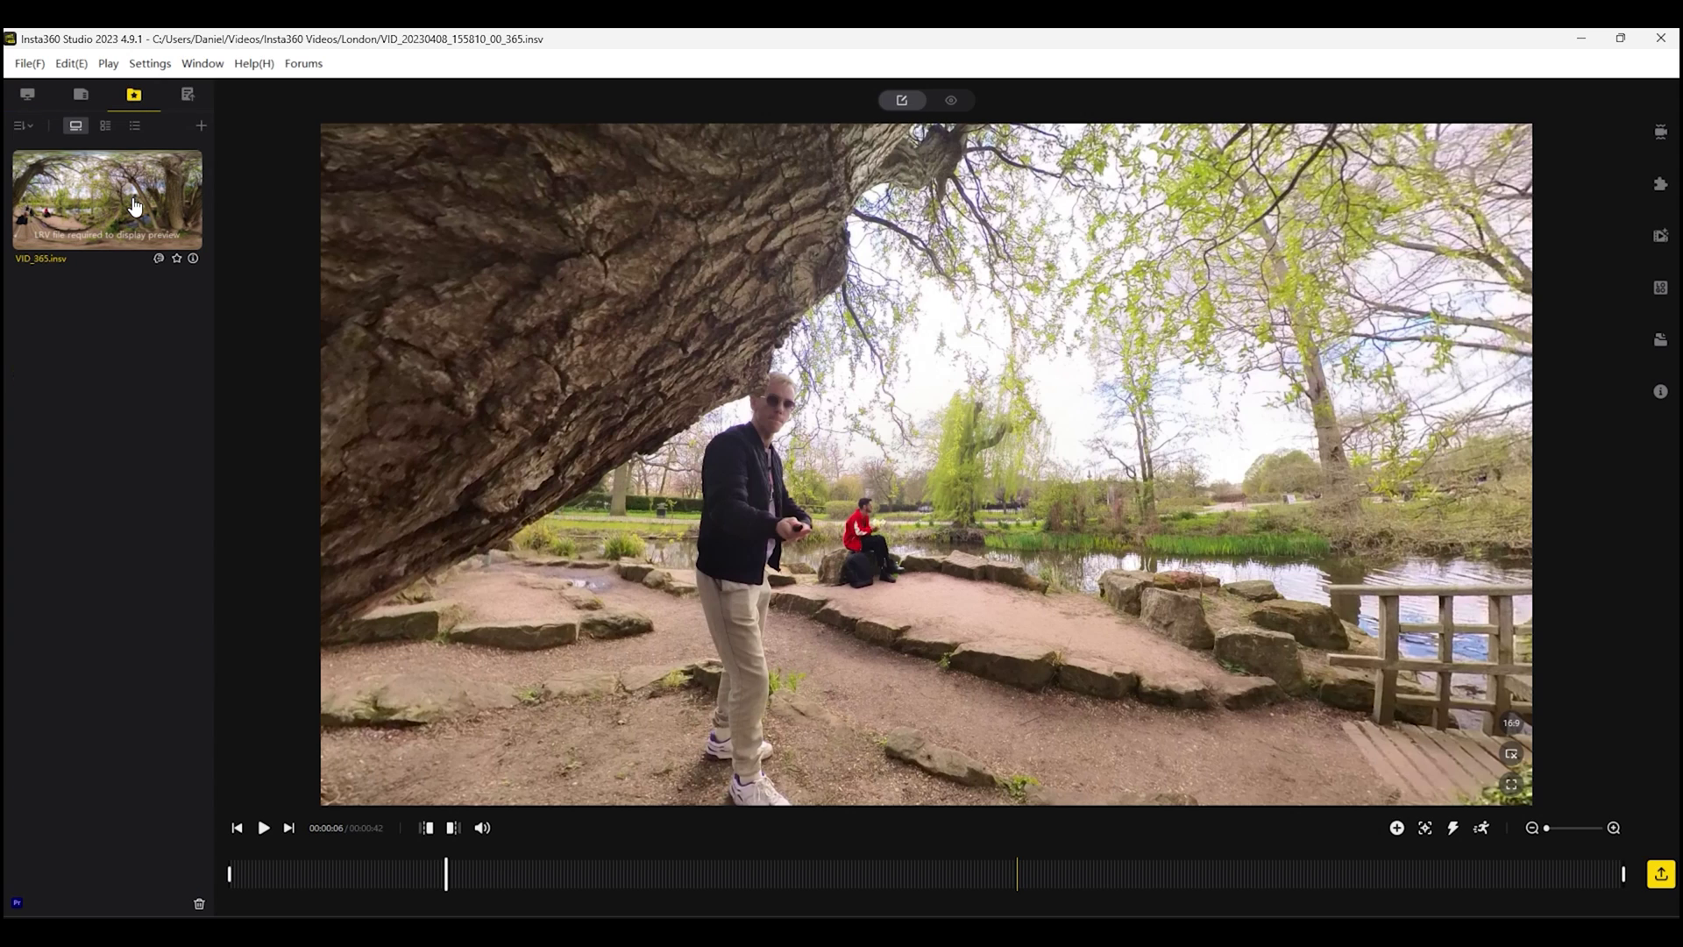
{"action": "left_click", "coordinate": [27, 94]}
Step: Open VID_374 and compare its little-planet 360 View with Reframe, finishing in Reframe mode
{"action": "left_click_drag", "start_coordinate": [218, 752], "coordinate": [223, 182]}
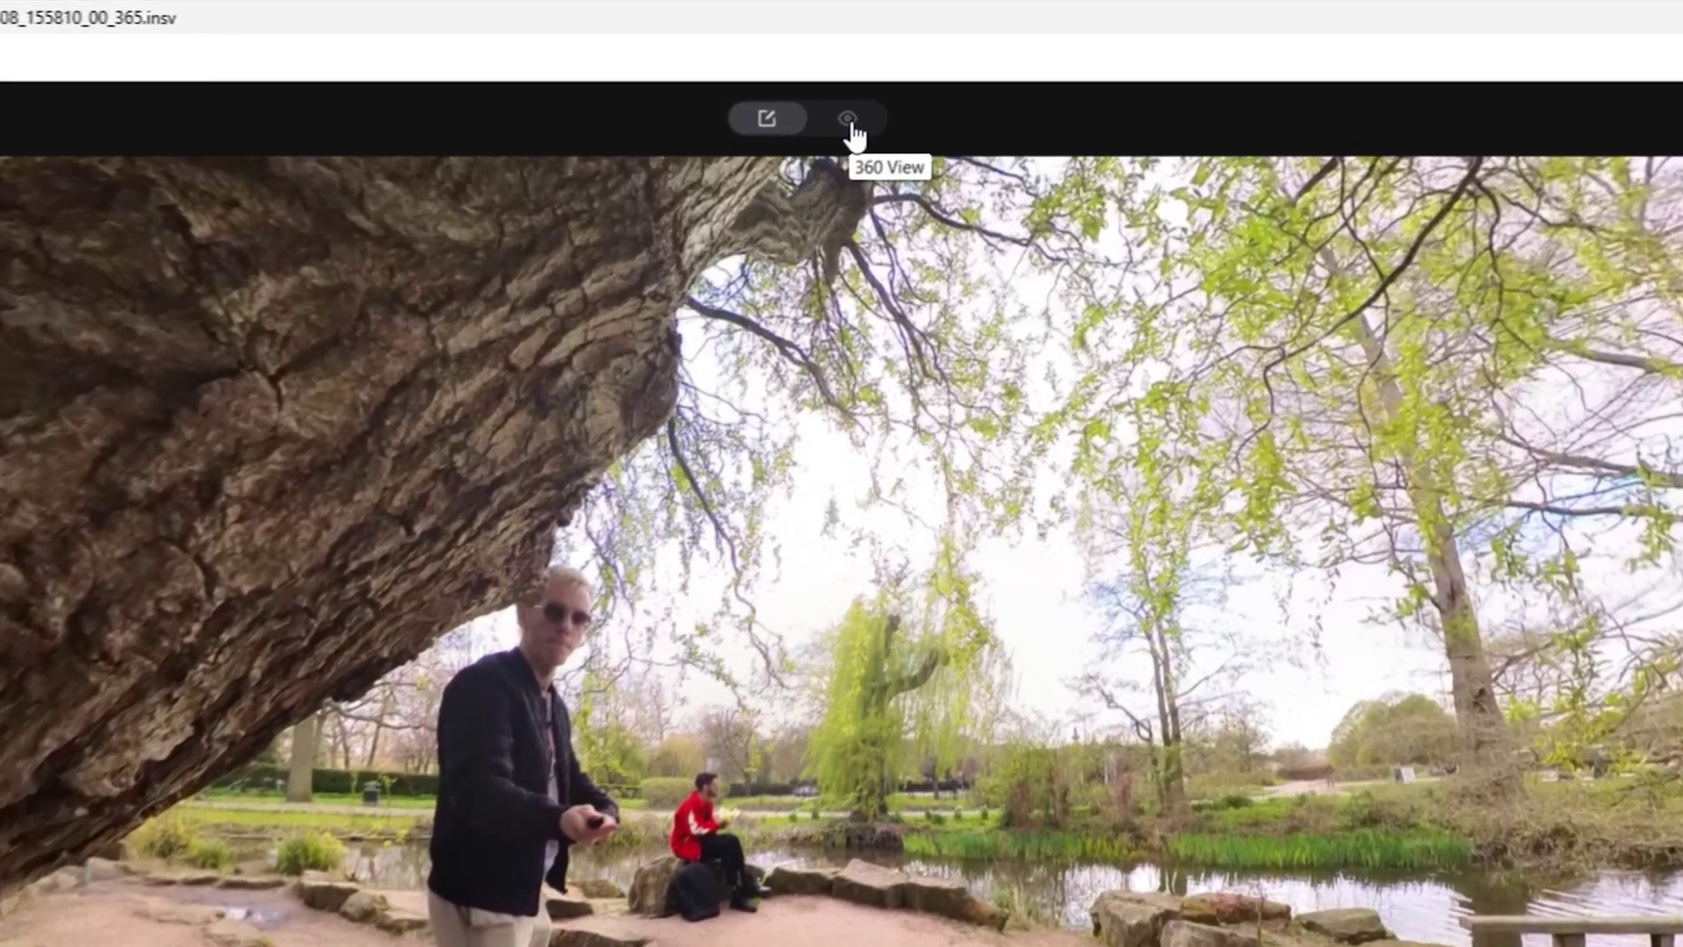
{"action": "left_click", "coordinate": [849, 123]}
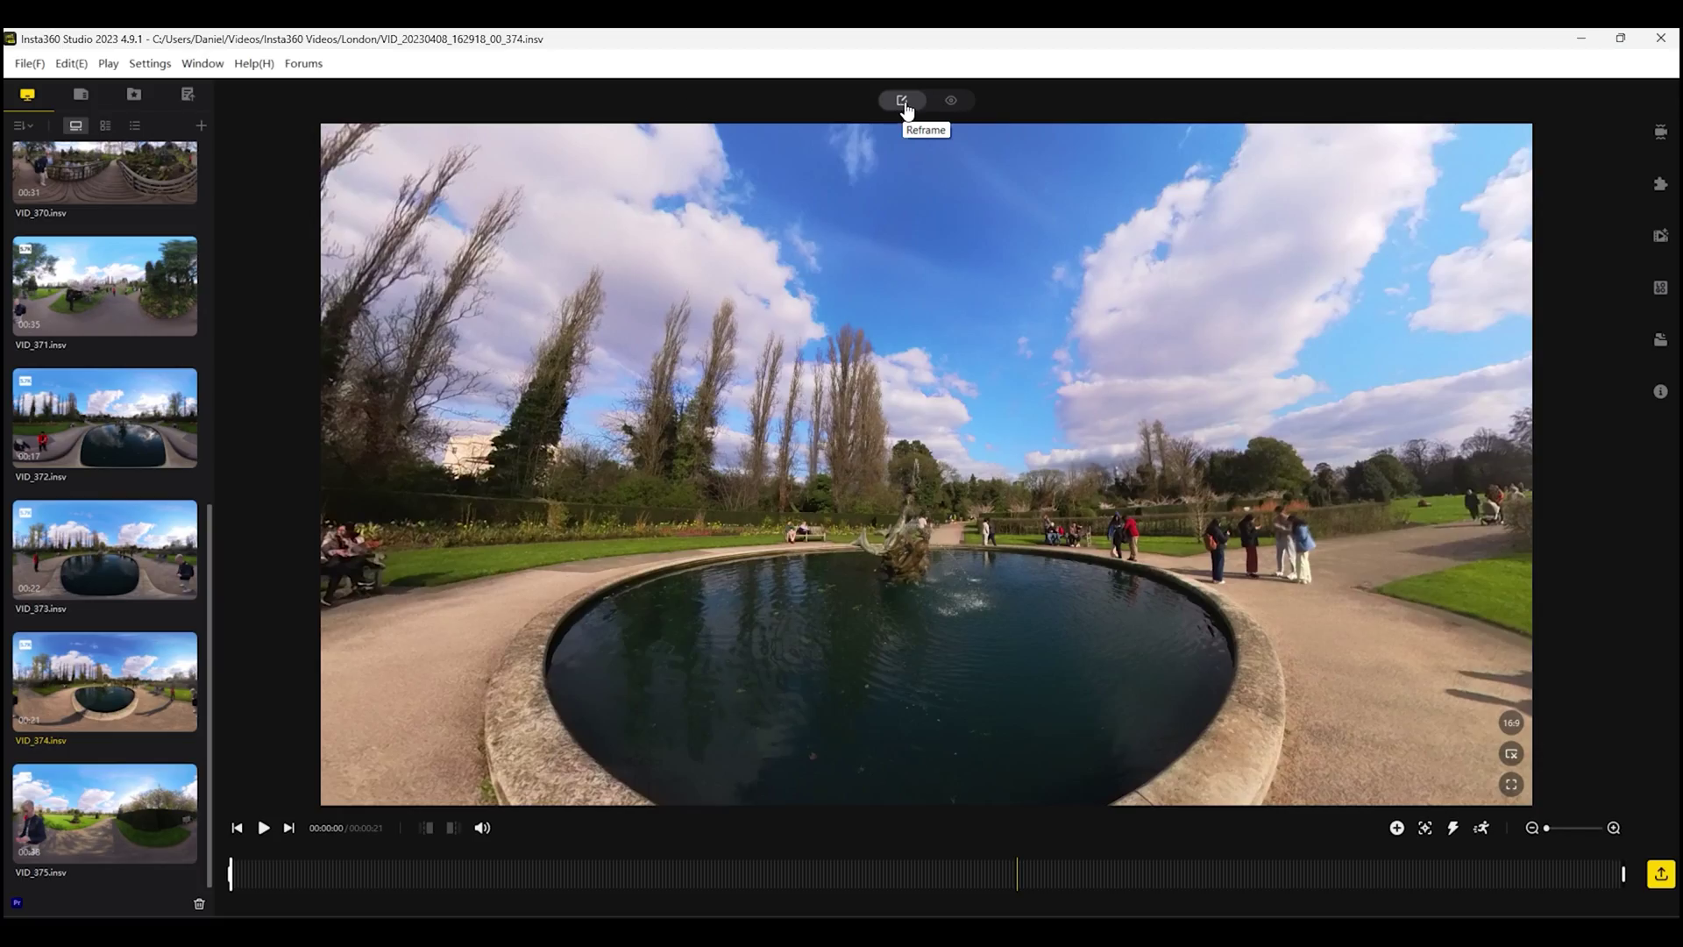
{"action": "left_click", "coordinate": [946, 102]}
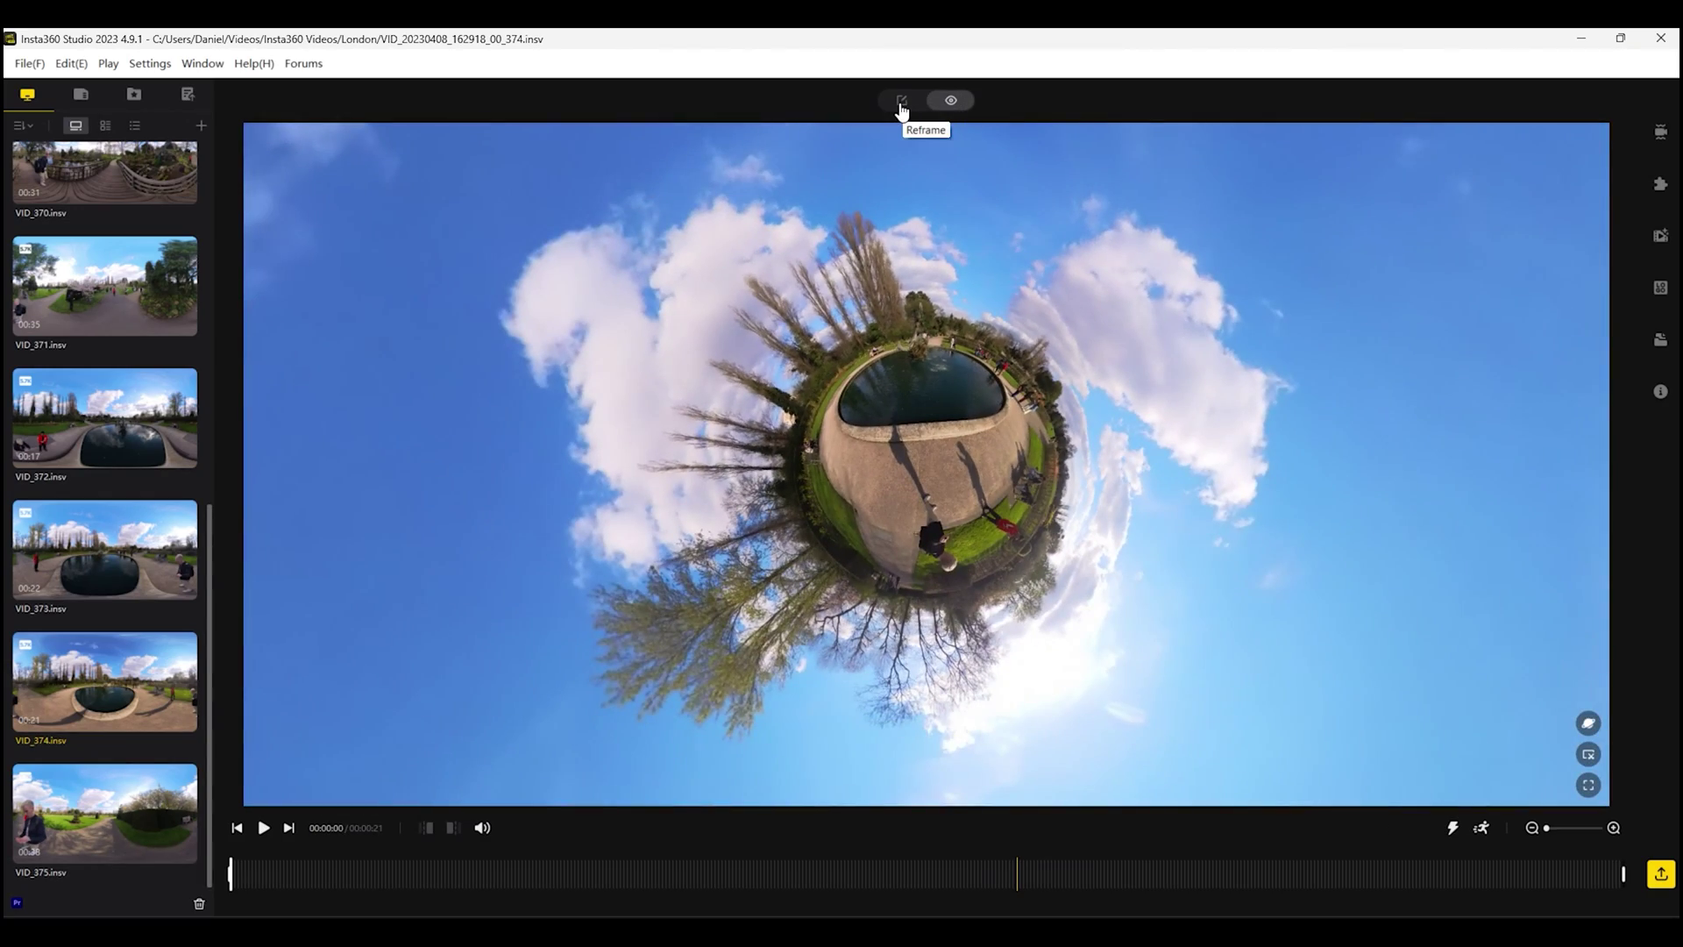
{"action": "left_click", "coordinate": [901, 105]}
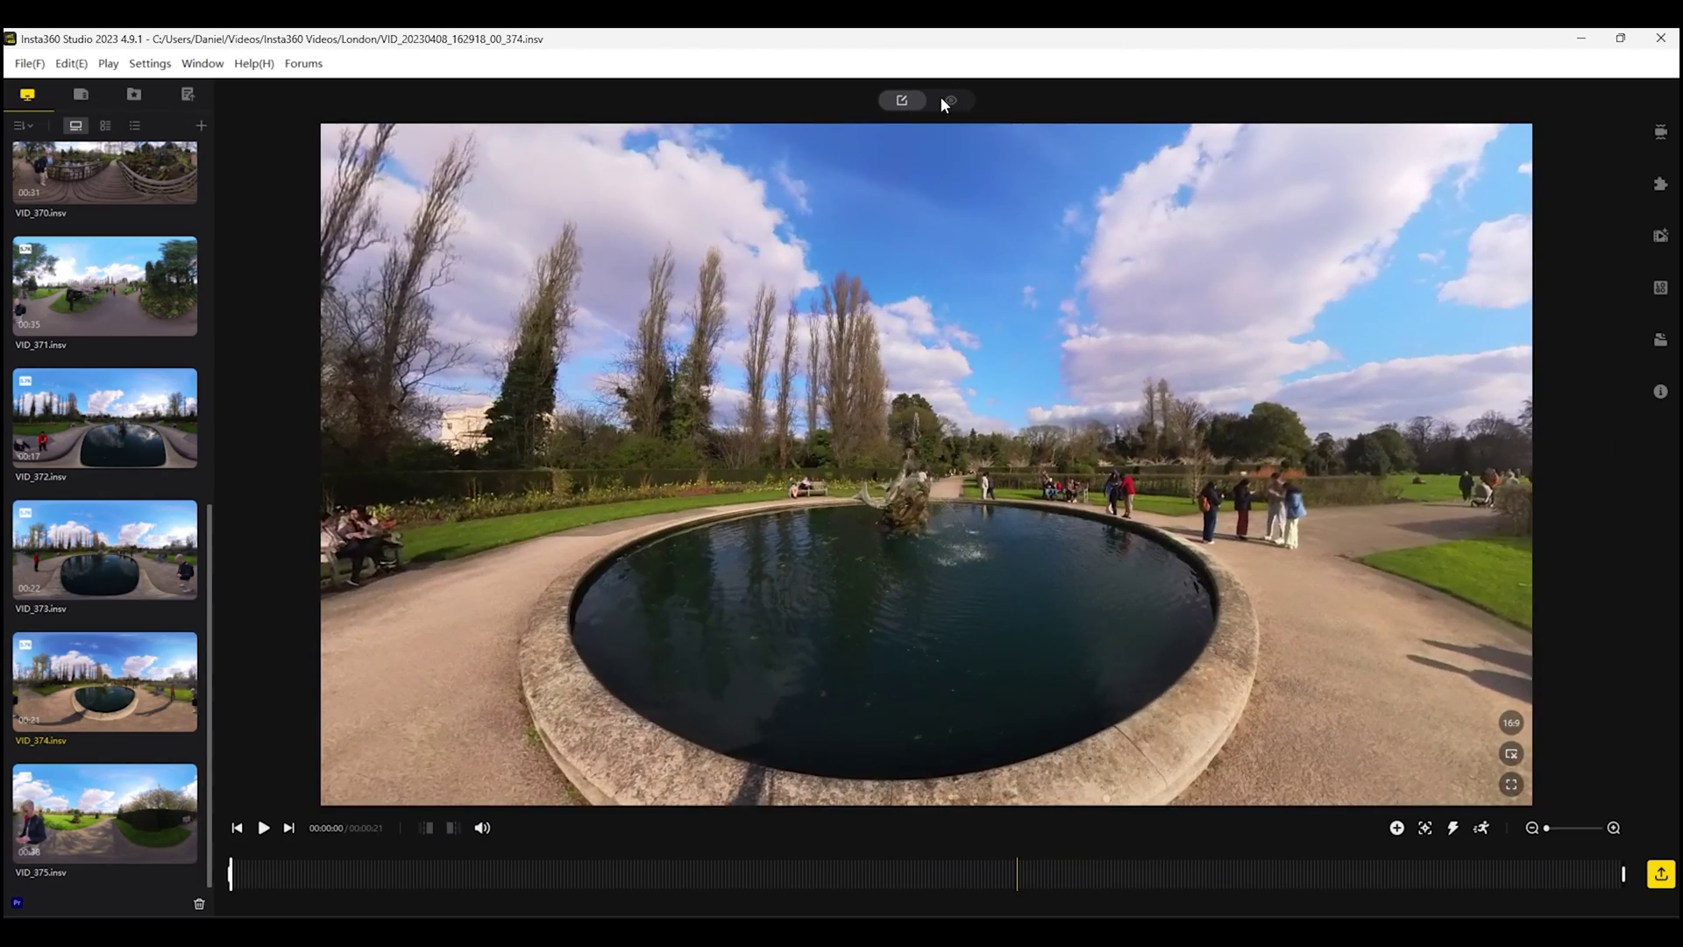
{"action": "left_click", "coordinate": [945, 102]}
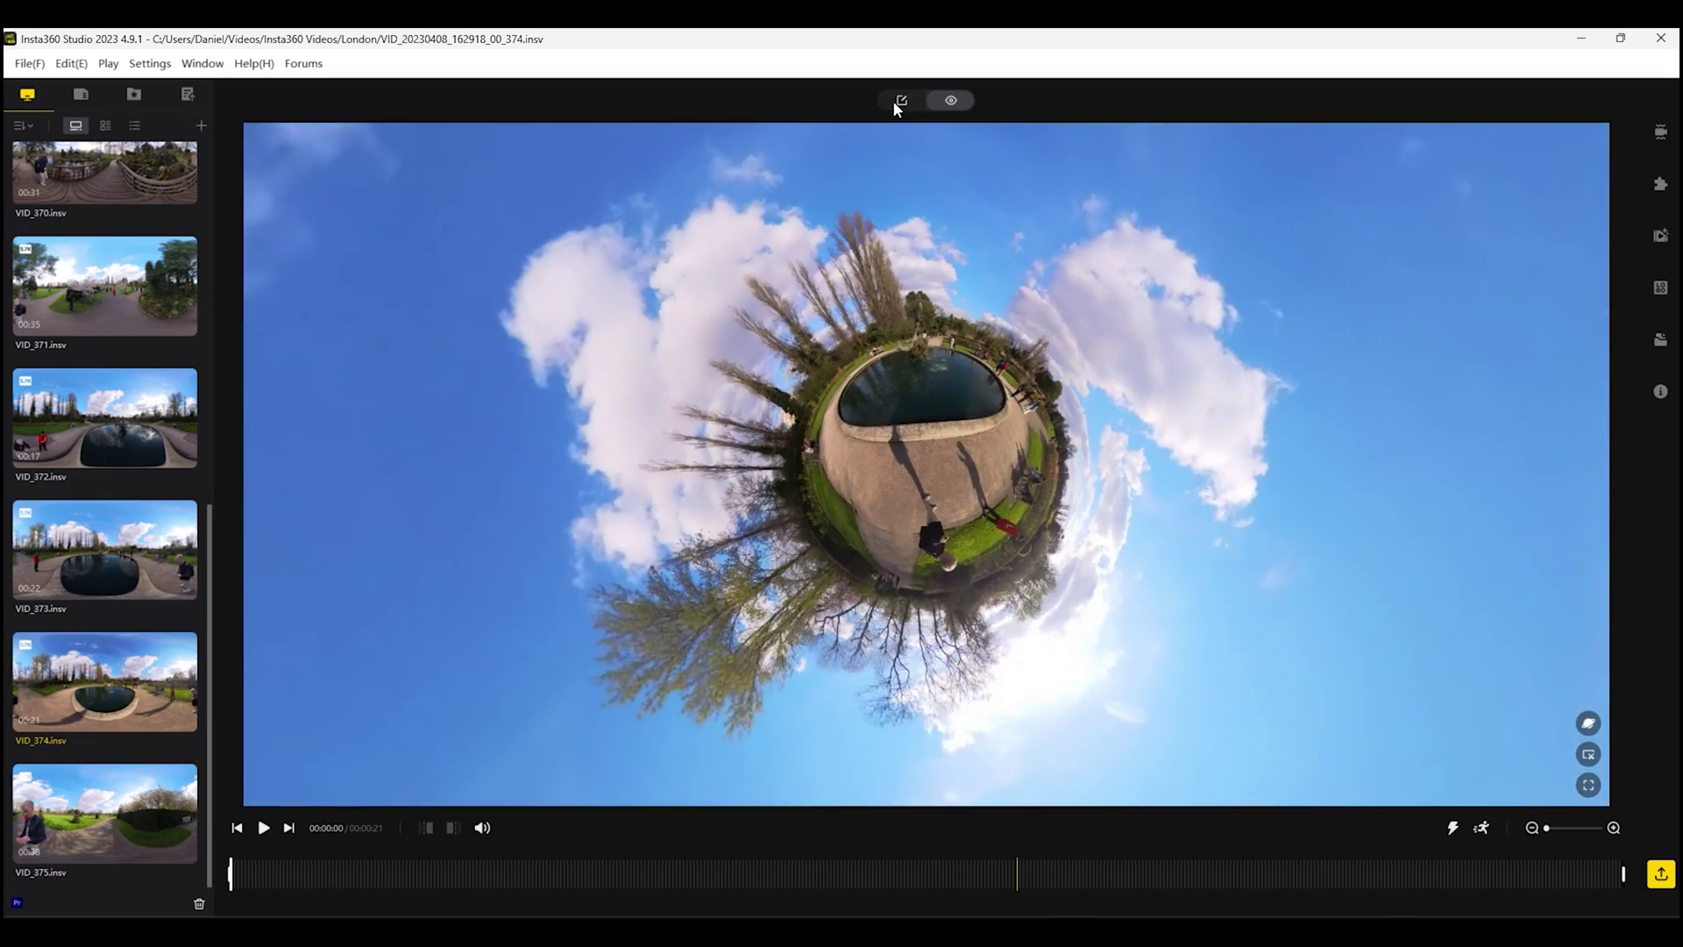
{"action": "left_click", "coordinate": [894, 101]}
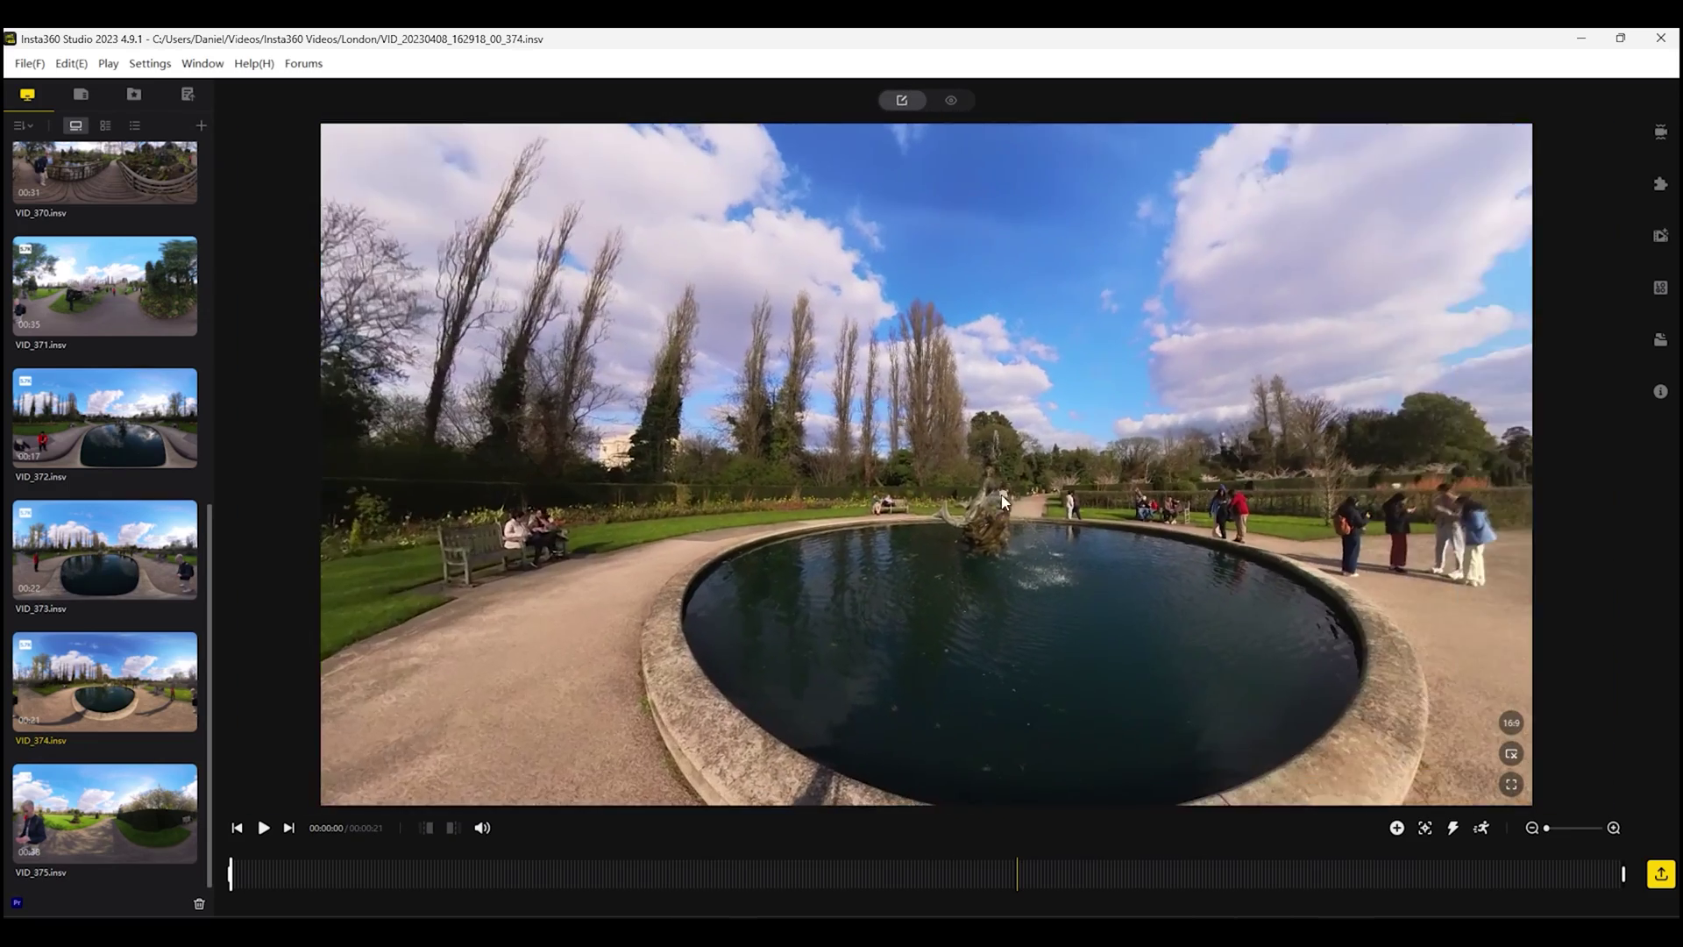
{"action": "scroll", "coordinate": [1010, 529], "scroll_direction": "down", "scroll_amount": 3}
{"action": "scroll", "coordinate": [1009, 529], "scroll_direction": "up", "scroll_amount": 3}
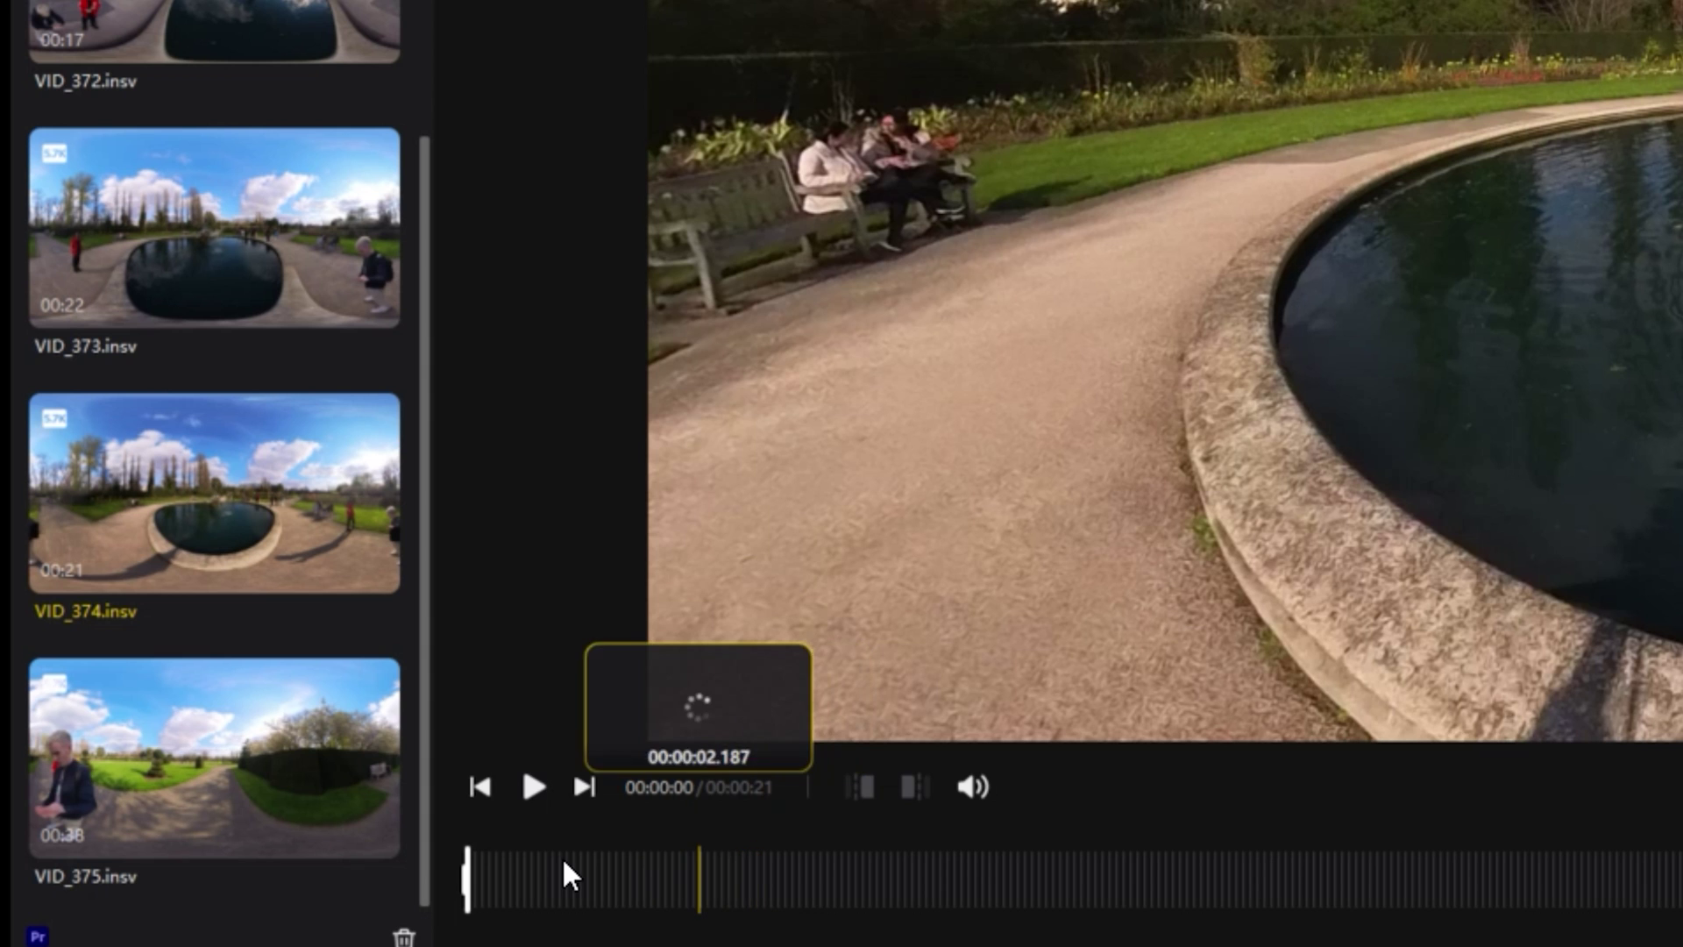
Step: Scrub VID_374 through about 4, 6, 12 and 14 seconds, then turn the view onto the fountain
{"action": "left_click", "coordinate": [836, 882]}
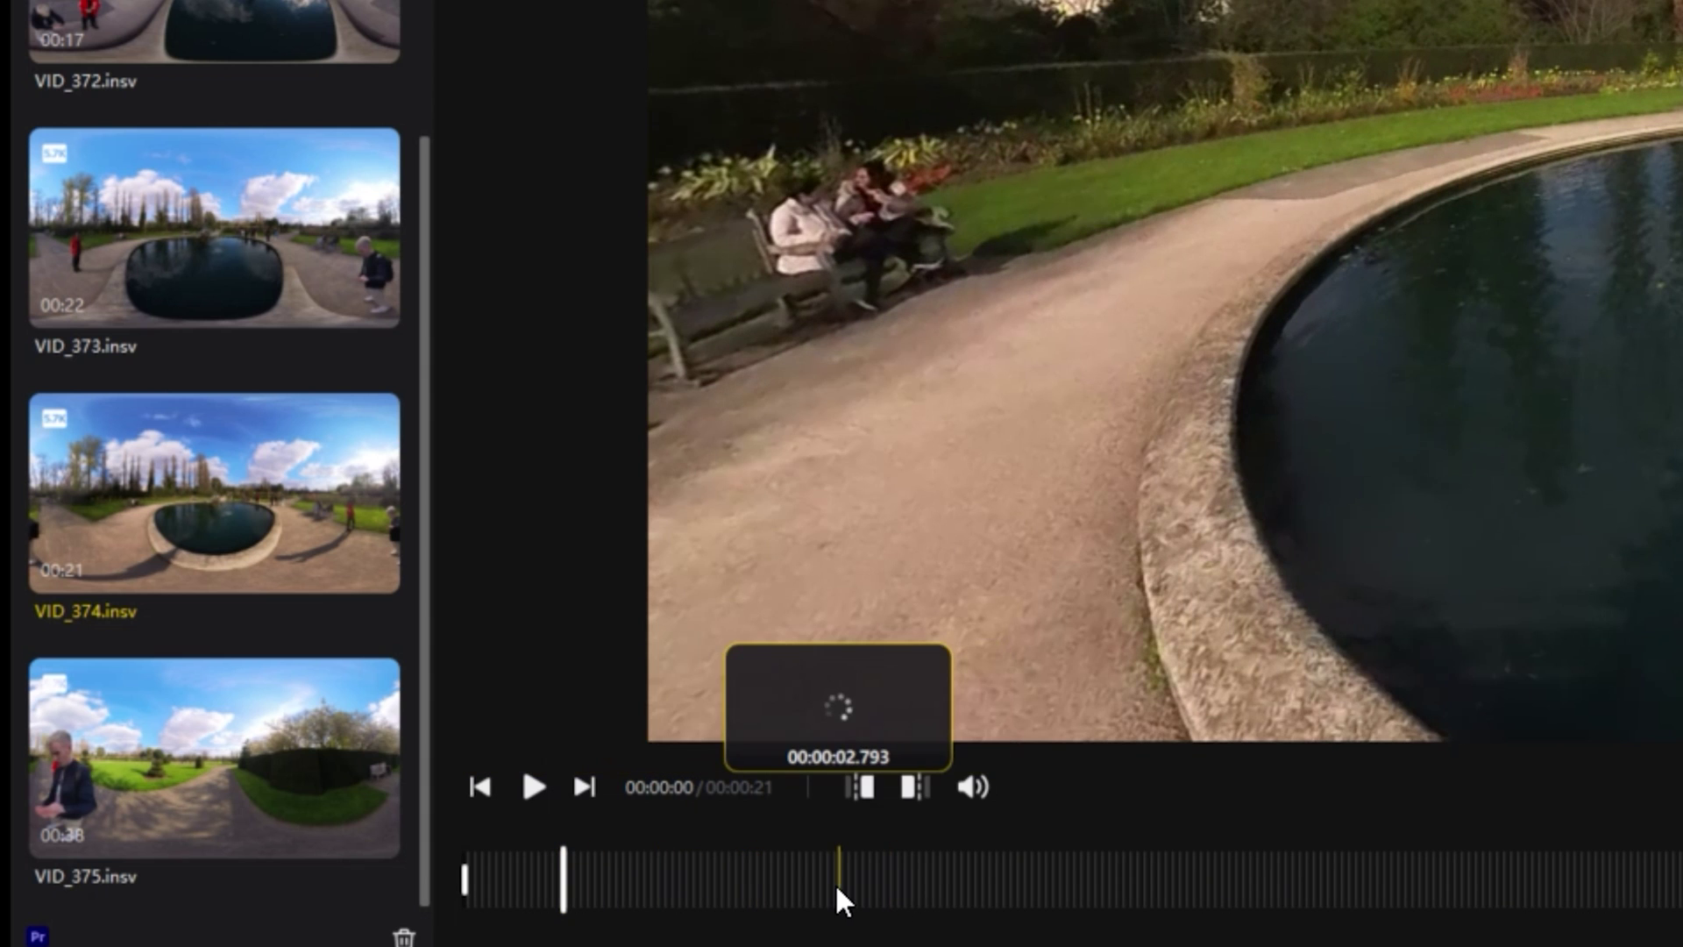
{"action": "left_click", "coordinate": [1055, 885]}
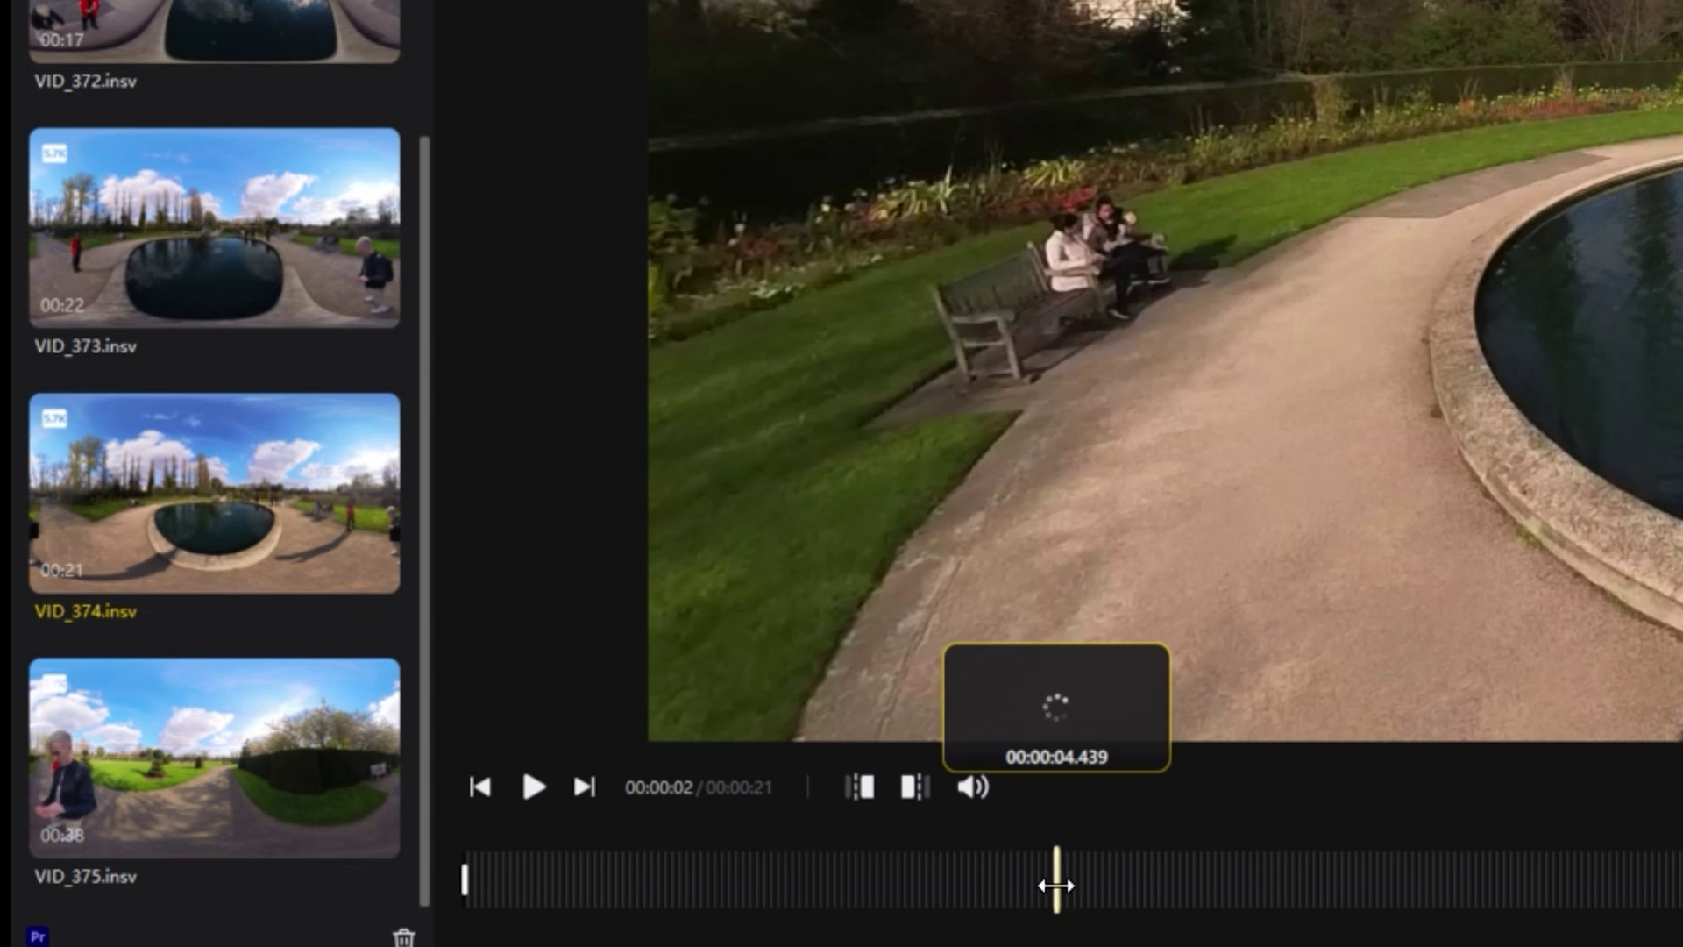
{"action": "left_click", "coordinate": [1296, 881]}
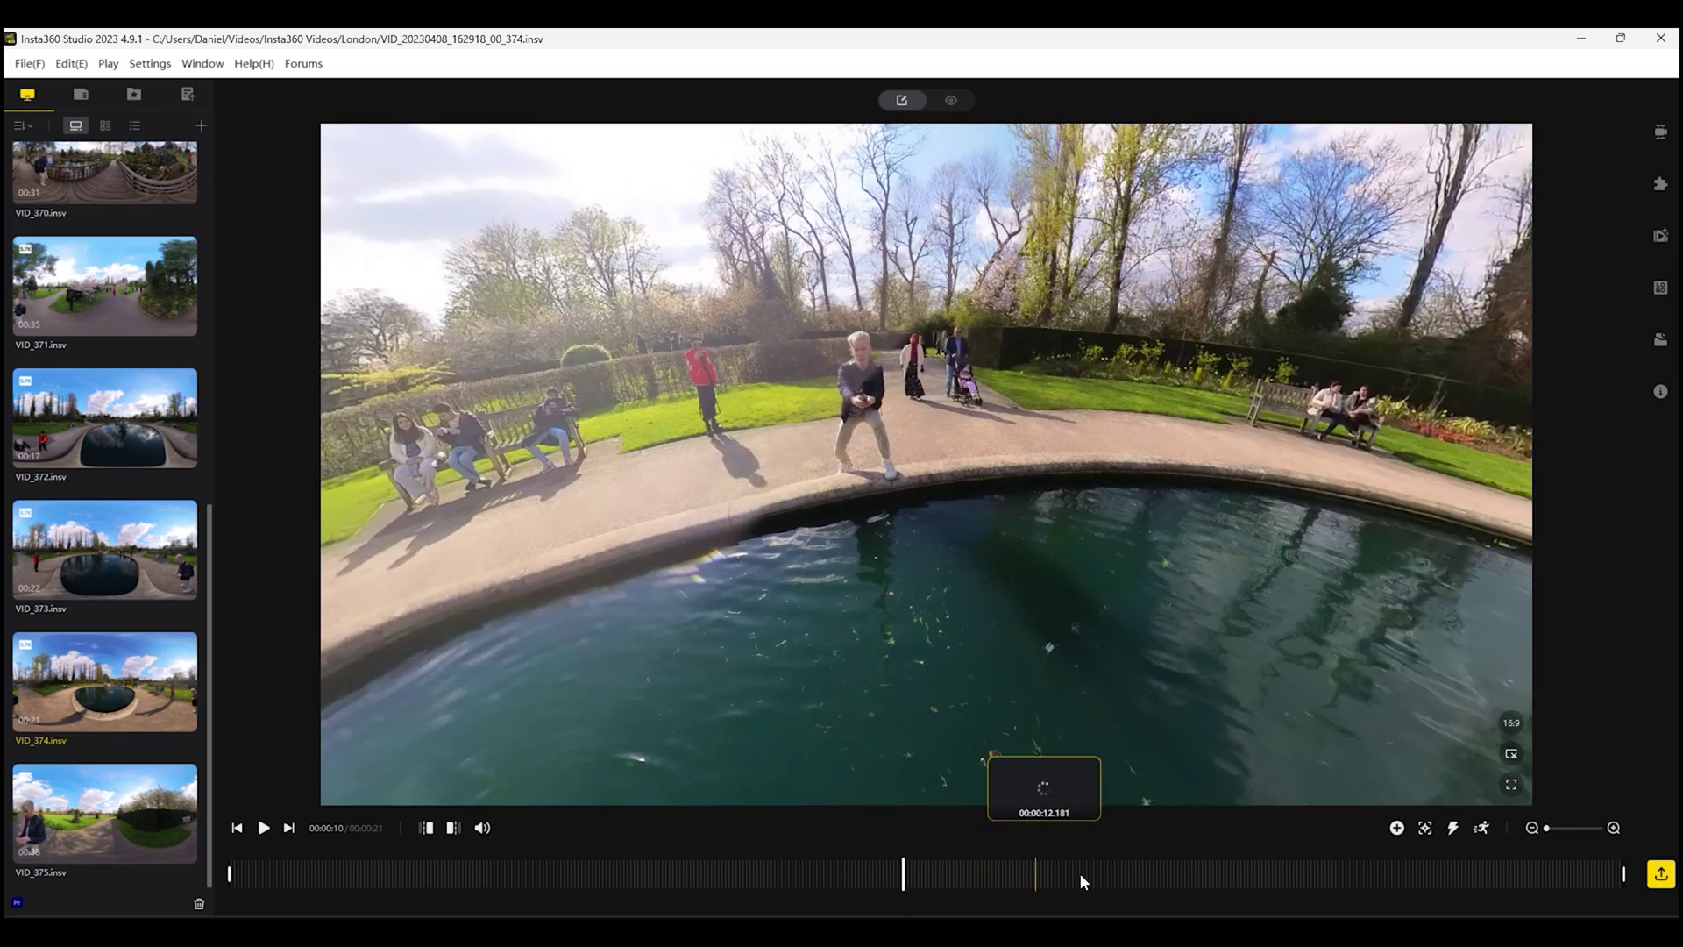
{"action": "left_click", "coordinate": [1080, 873]}
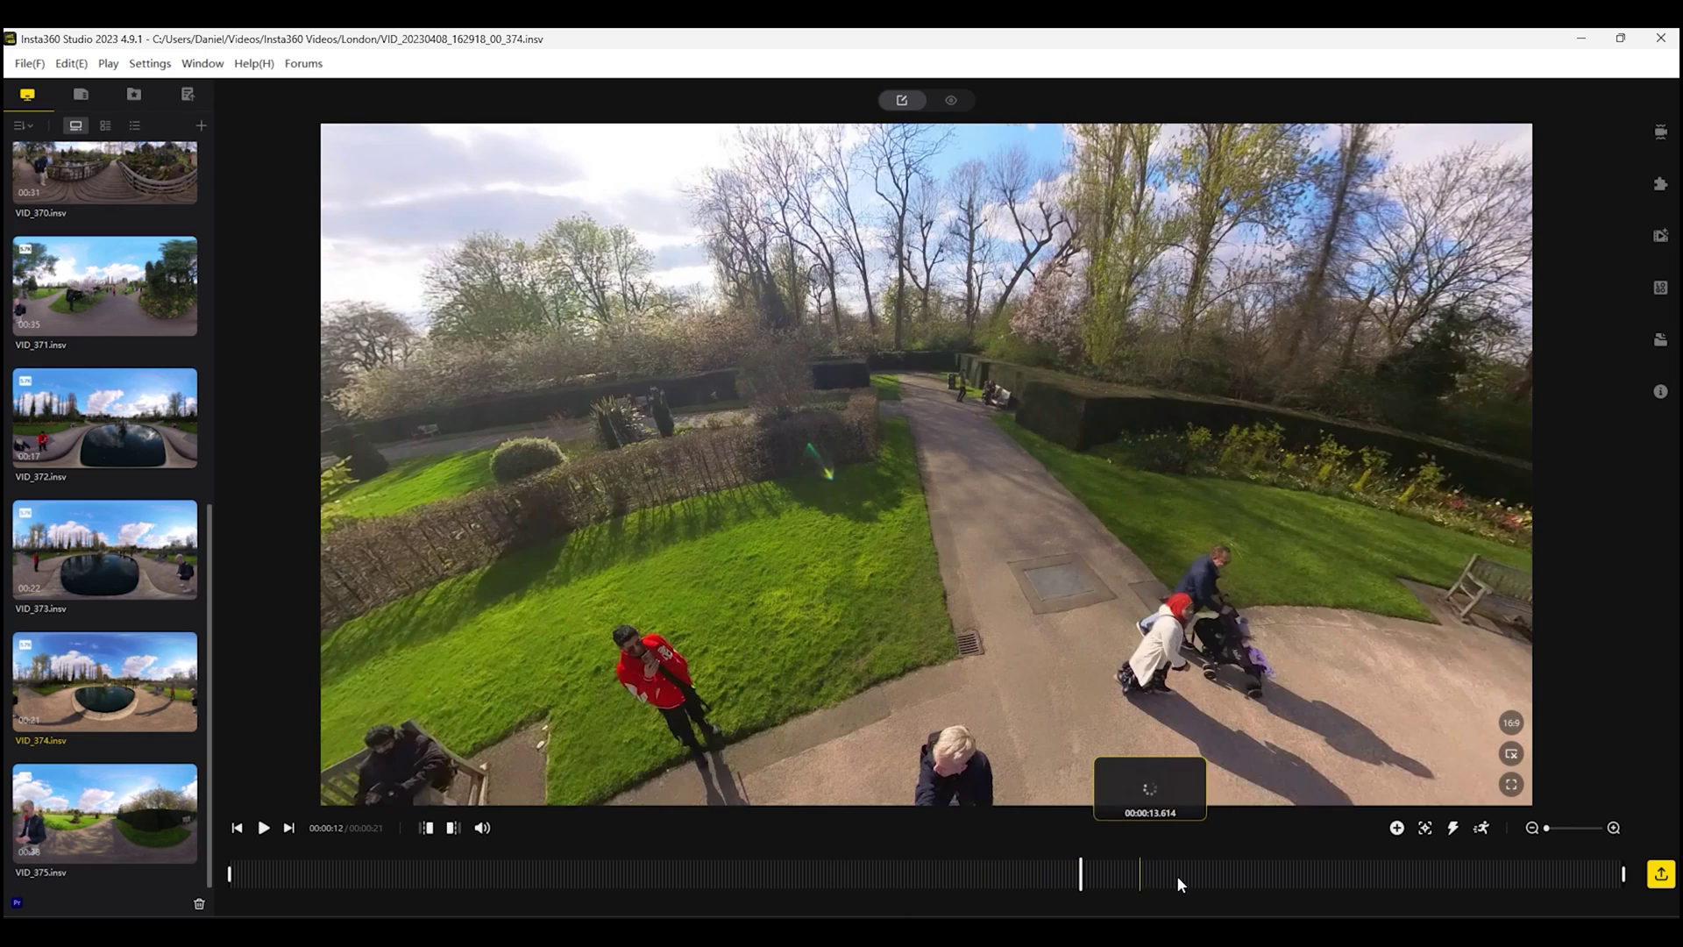
{"action": "left_click", "coordinate": [1218, 875]}
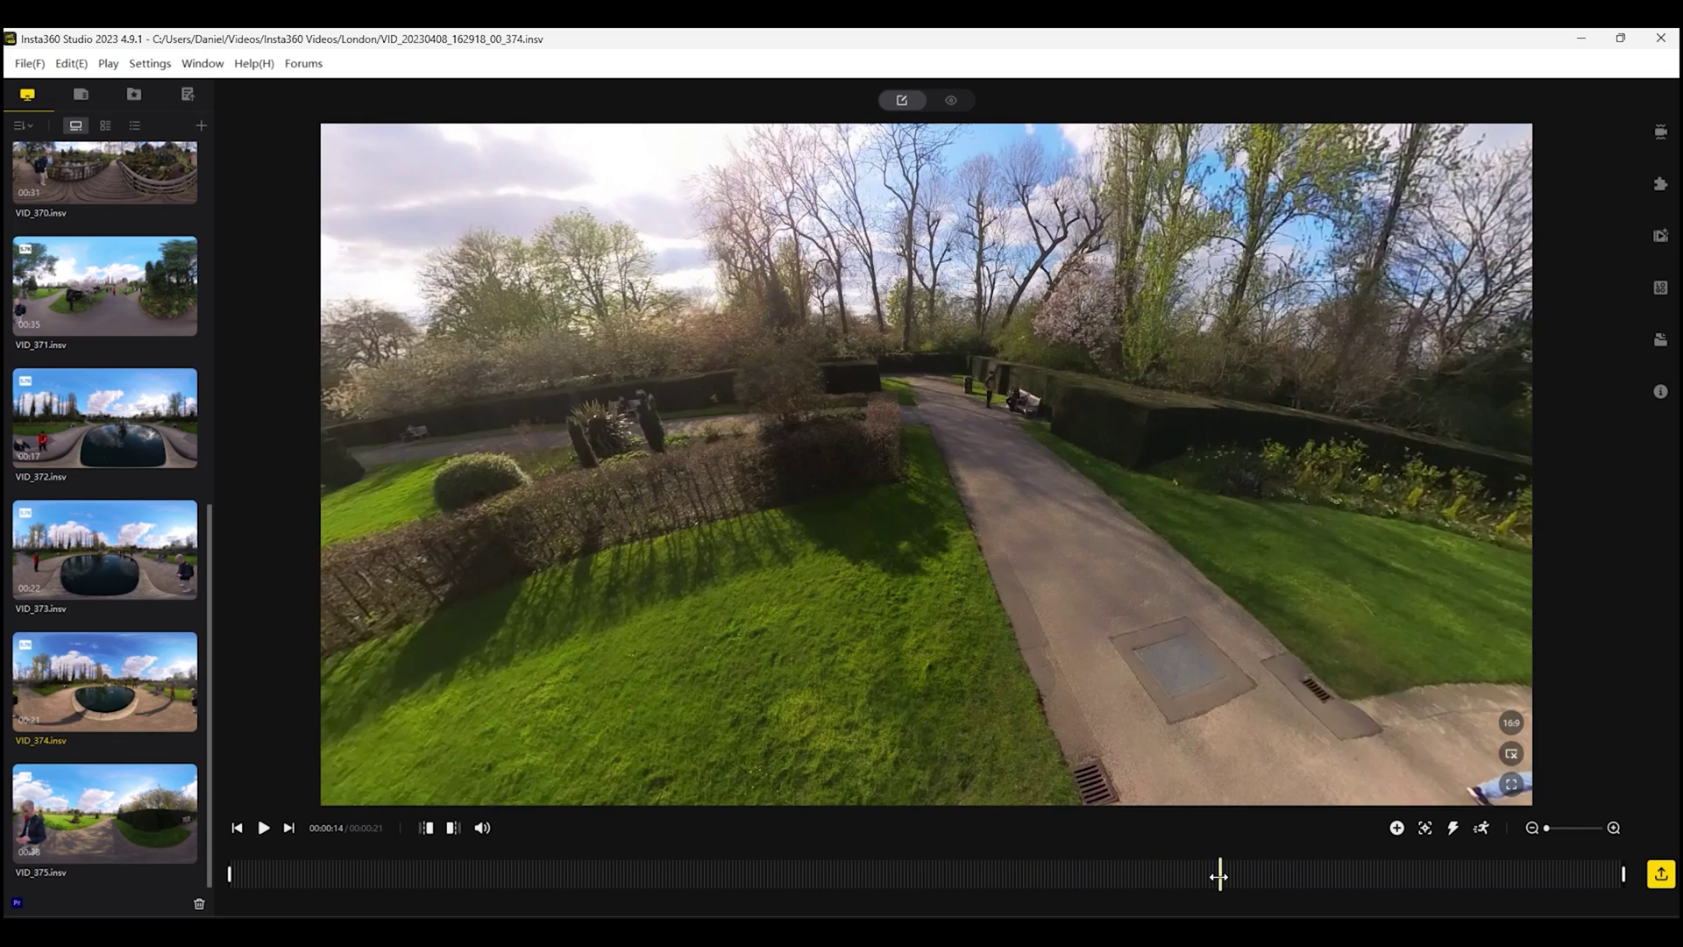
{"action": "left_click_drag", "start_coordinate": [666, 491], "coordinate": [1552, 421]}
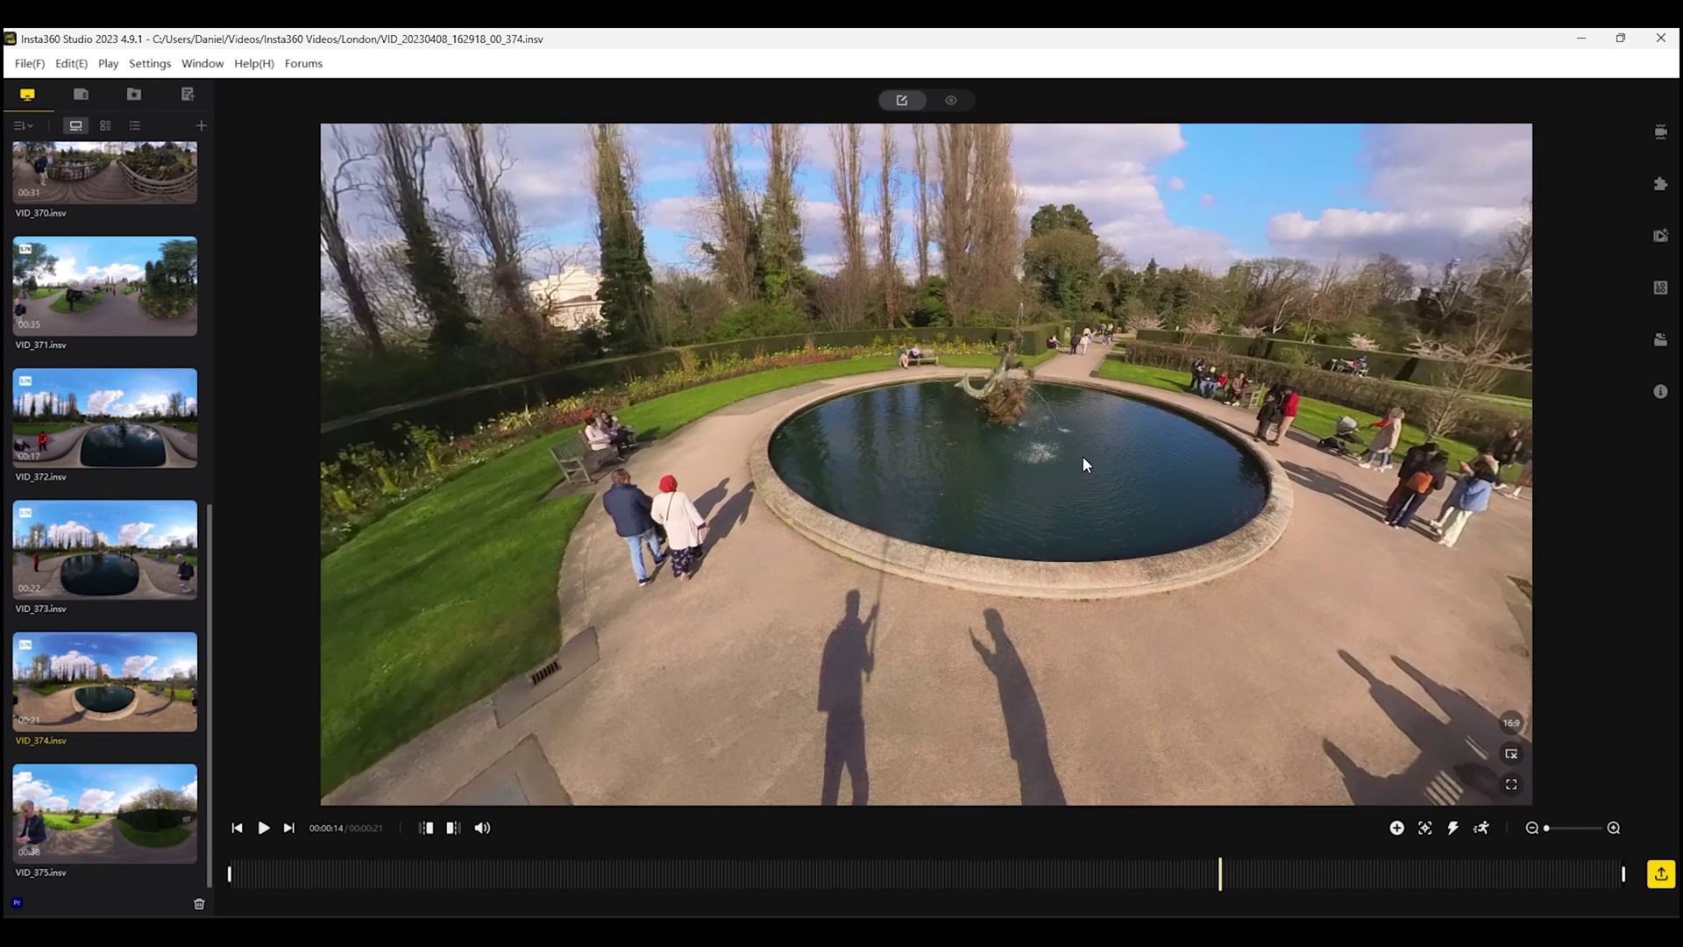
Step: Mark In at 4 seconds, move to 13 seconds, and drag the start trim handle to leave about 18 seconds
{"action": "left_click", "coordinate": [506, 873]}
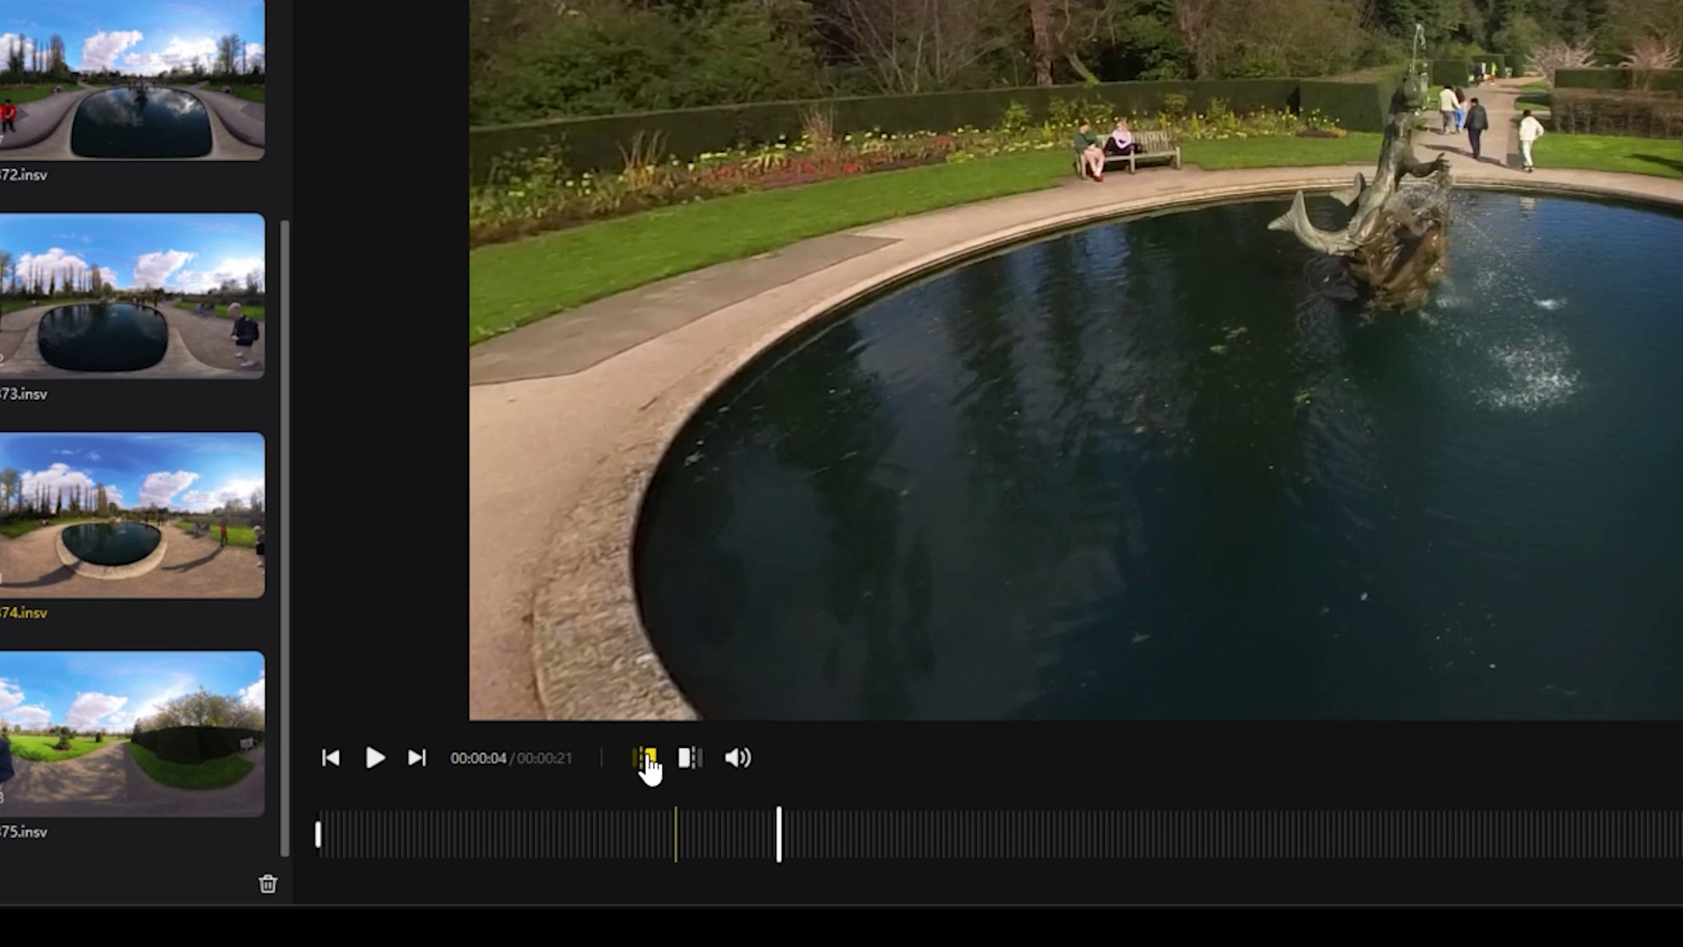
{"action": "left_click", "coordinate": [647, 759]}
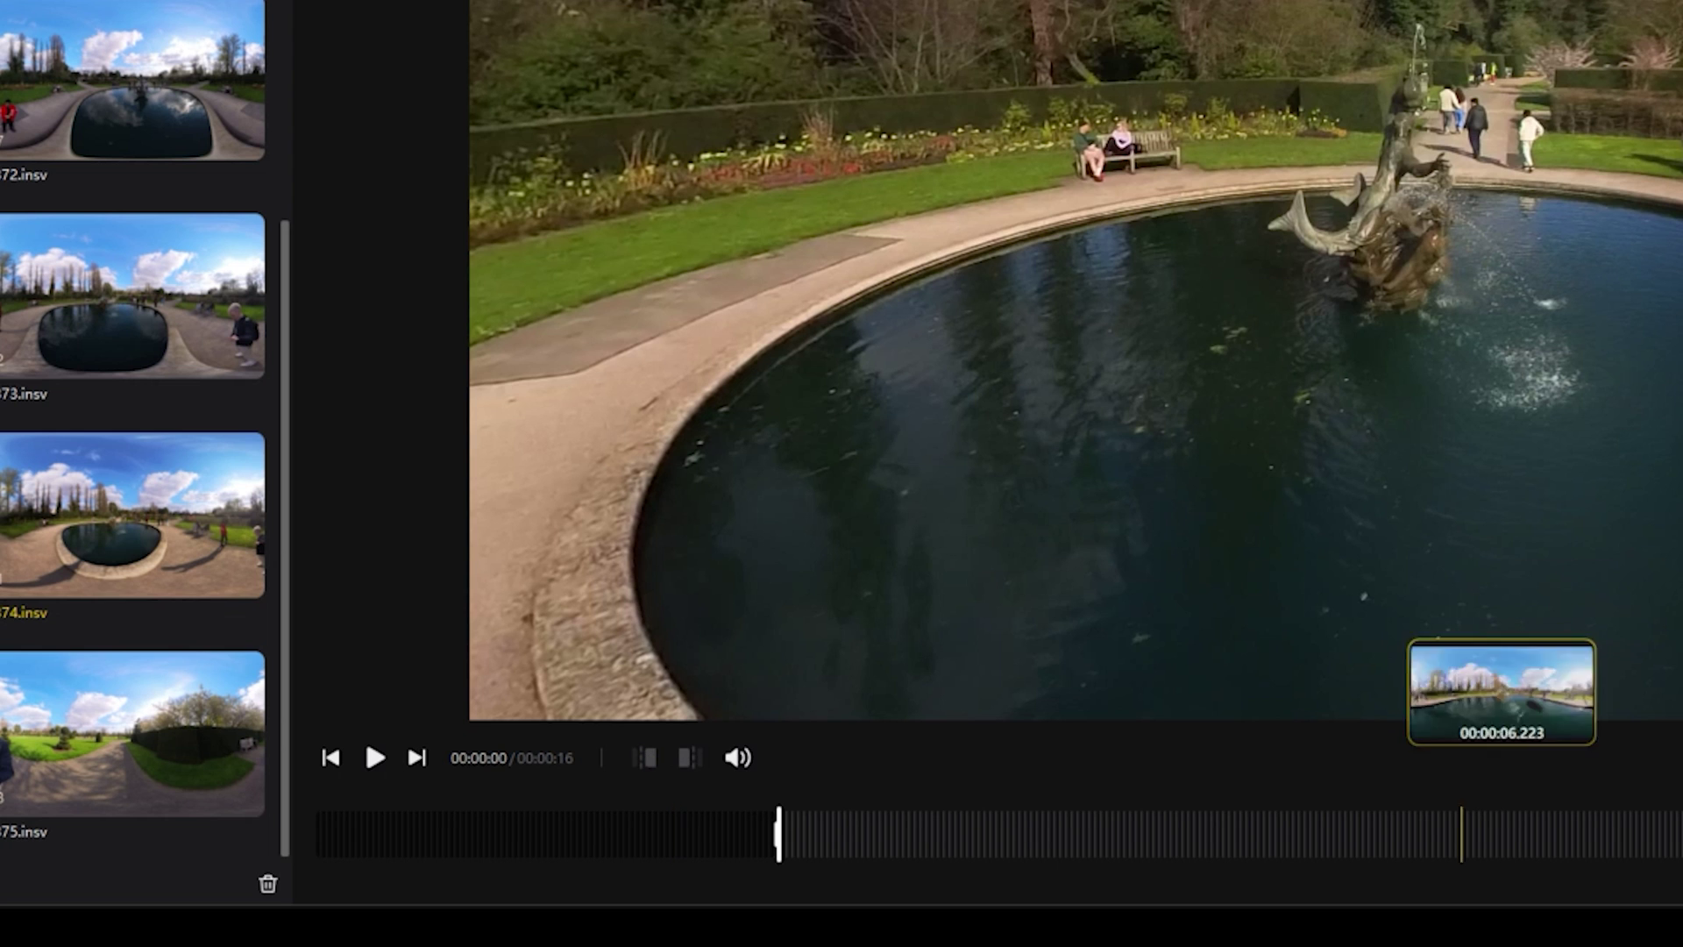
{"action": "left_click", "coordinate": [1268, 832]}
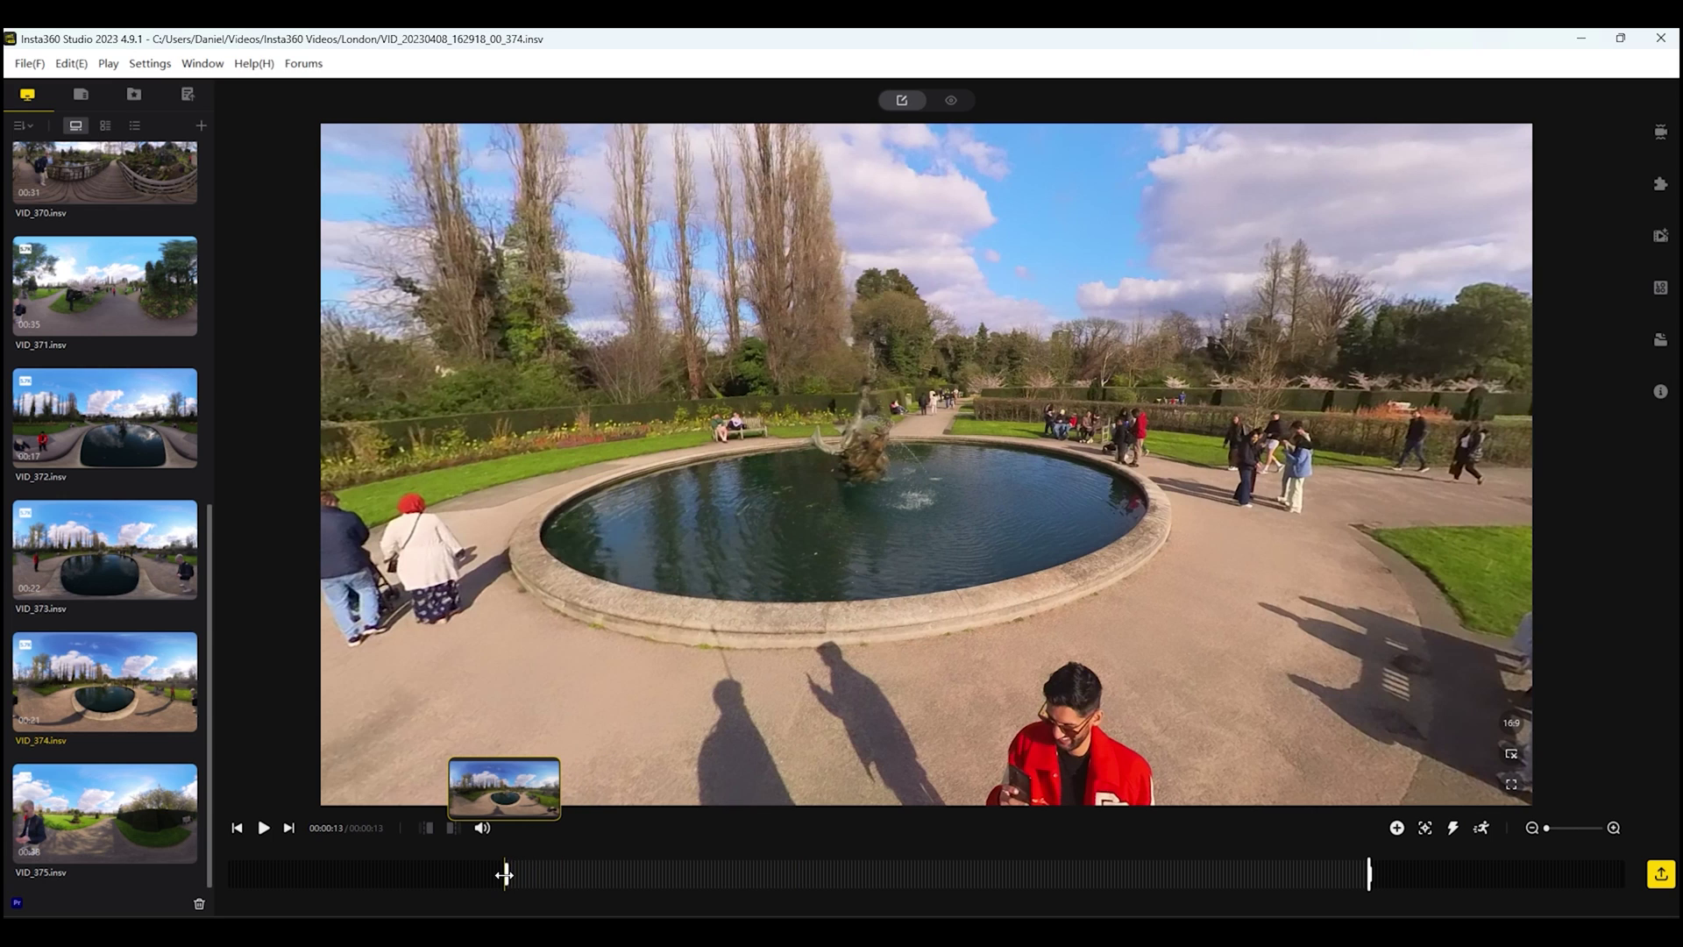
{"action": "left_click_drag", "start_coordinate": [505, 874], "coordinate": [335, 898]}
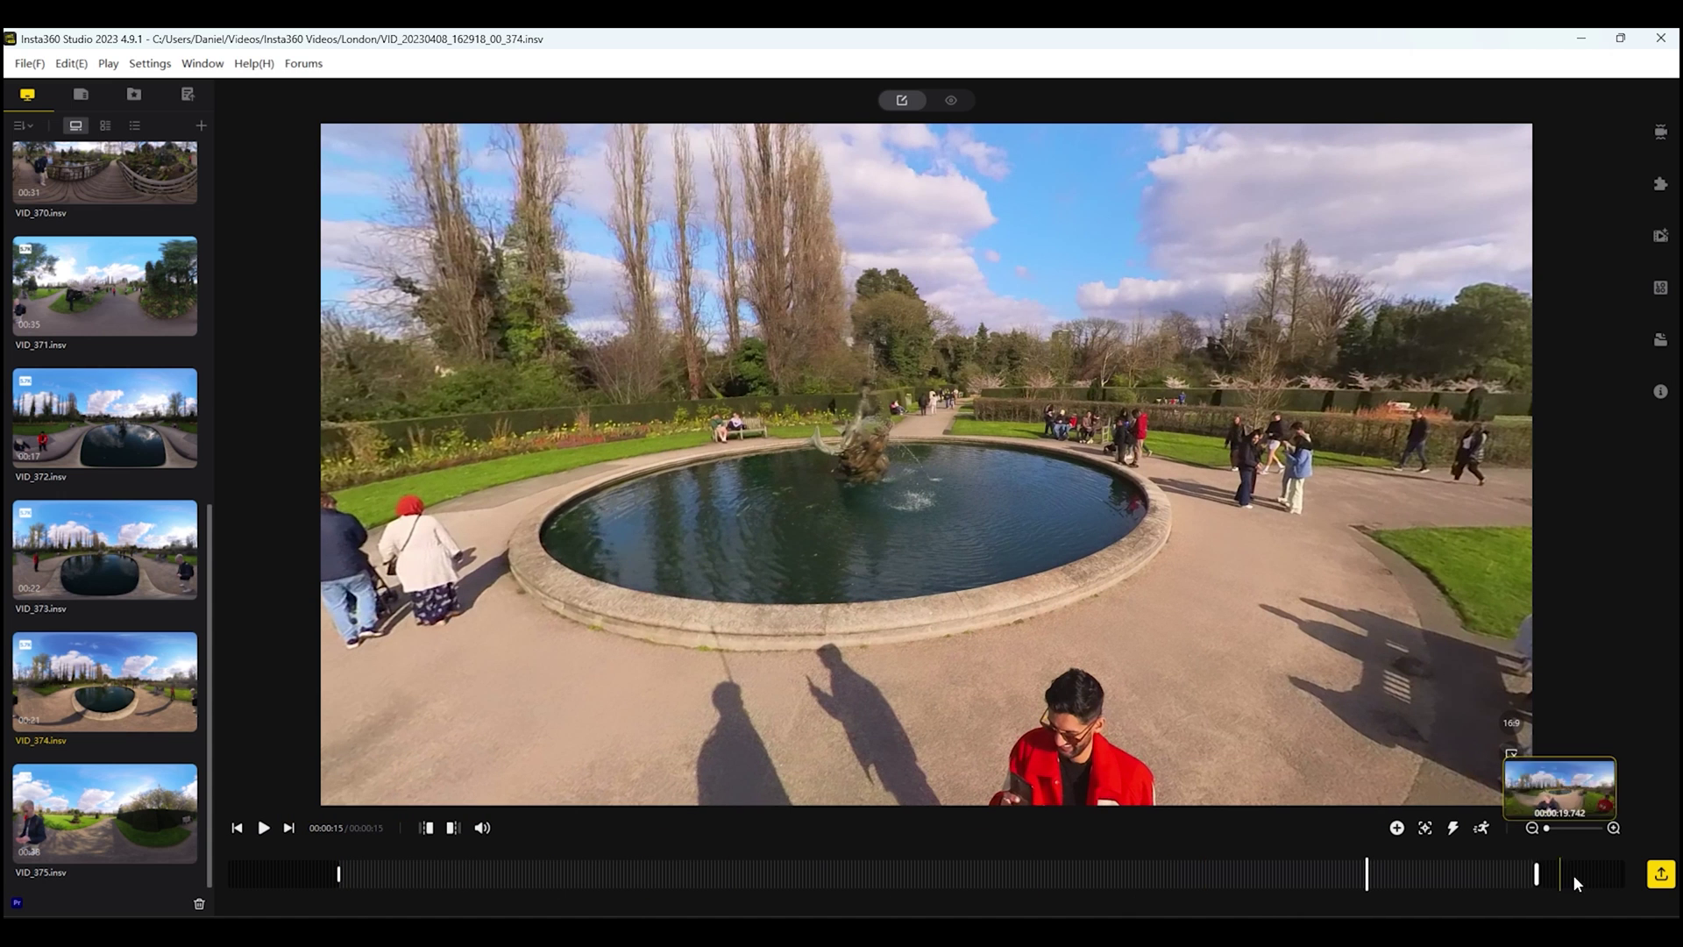
{"action": "scroll", "coordinate": [158, 424], "scroll_direction": "up", "scroll_amount": 5}
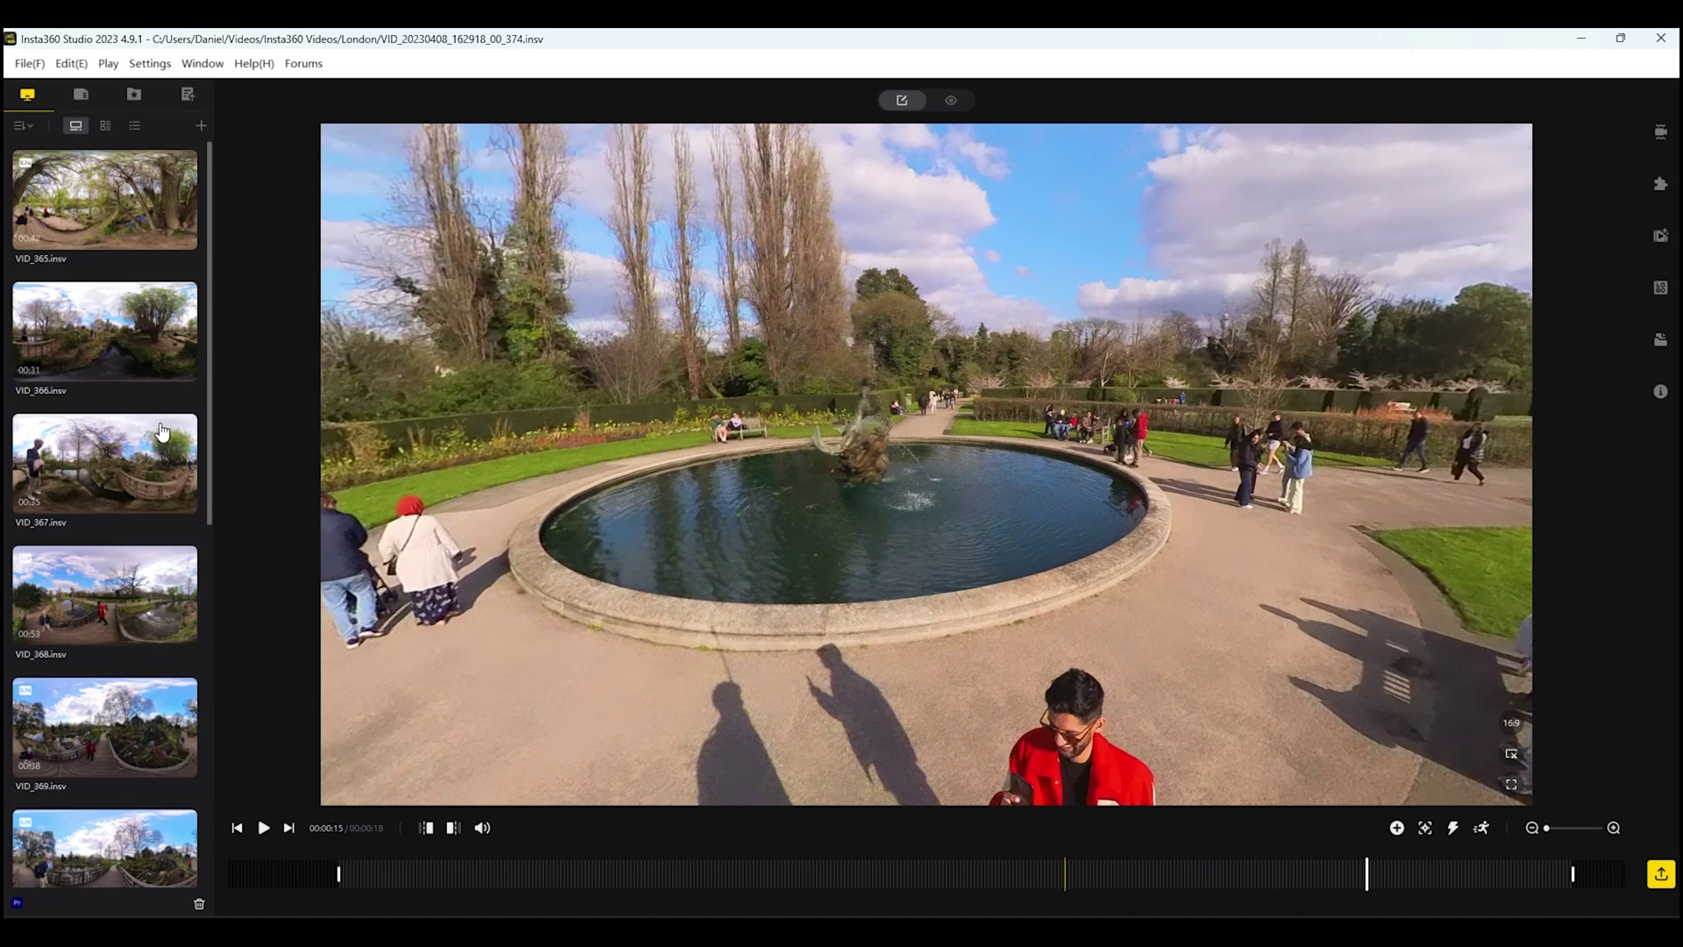
Step: Load VID_371, the 0:35 cherry-blossom path clip, from the media library
{"action": "scroll", "coordinate": [156, 421], "scroll_direction": "down", "scroll_amount": 5}
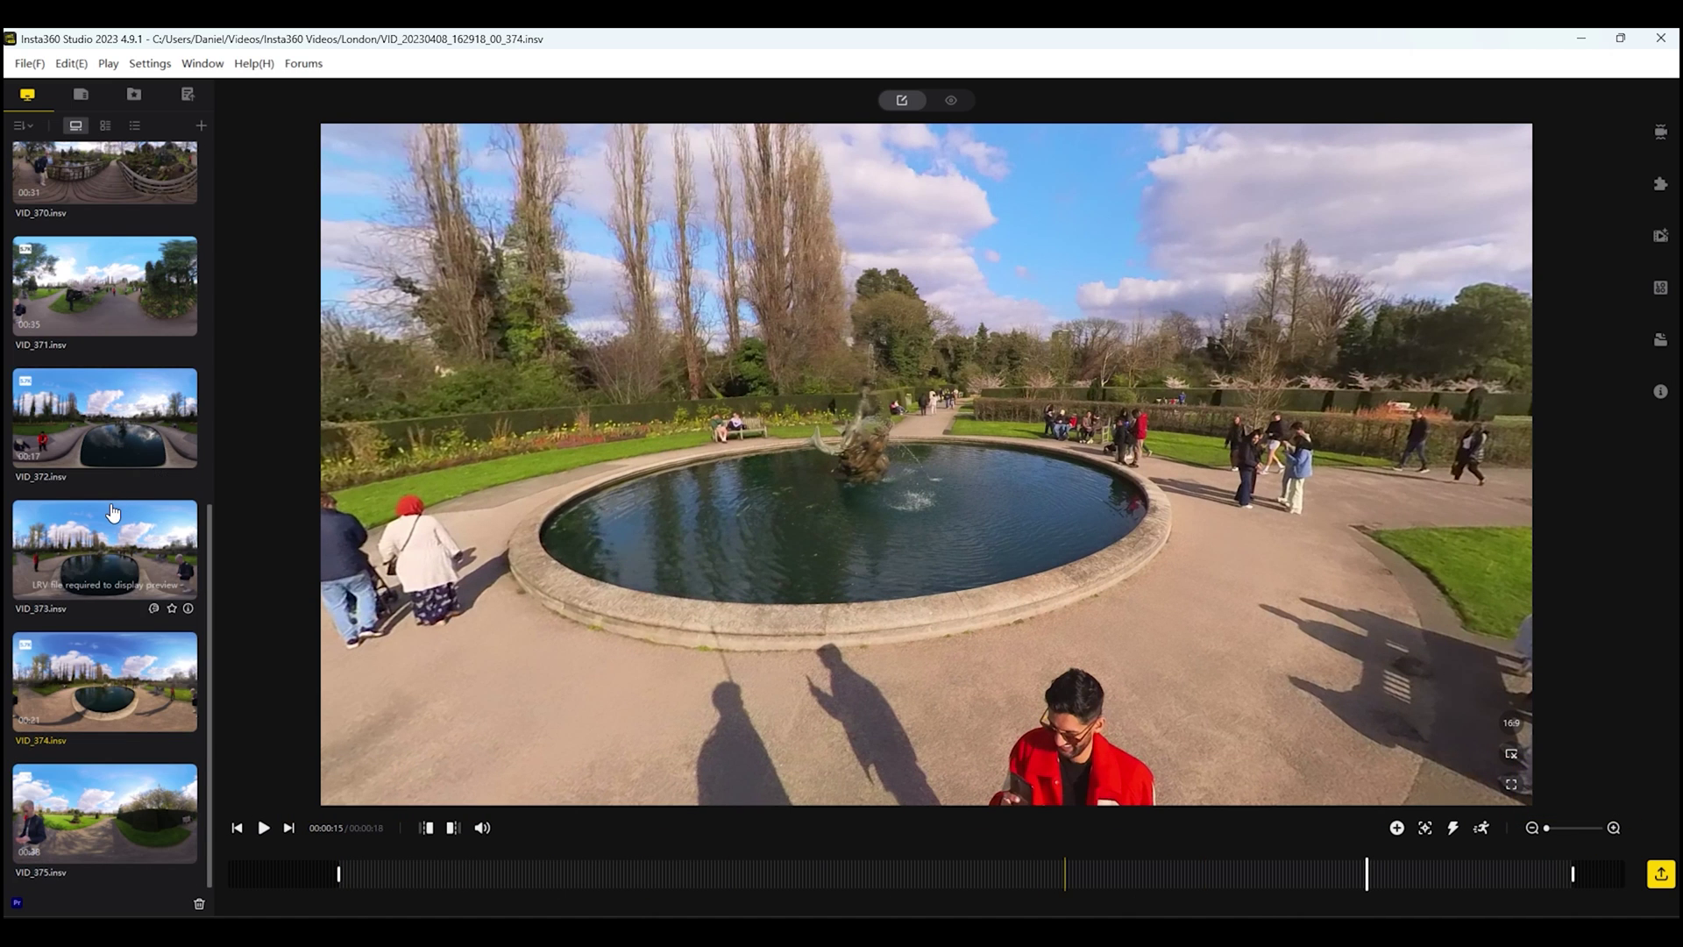
{"action": "left_click", "coordinate": [105, 286]}
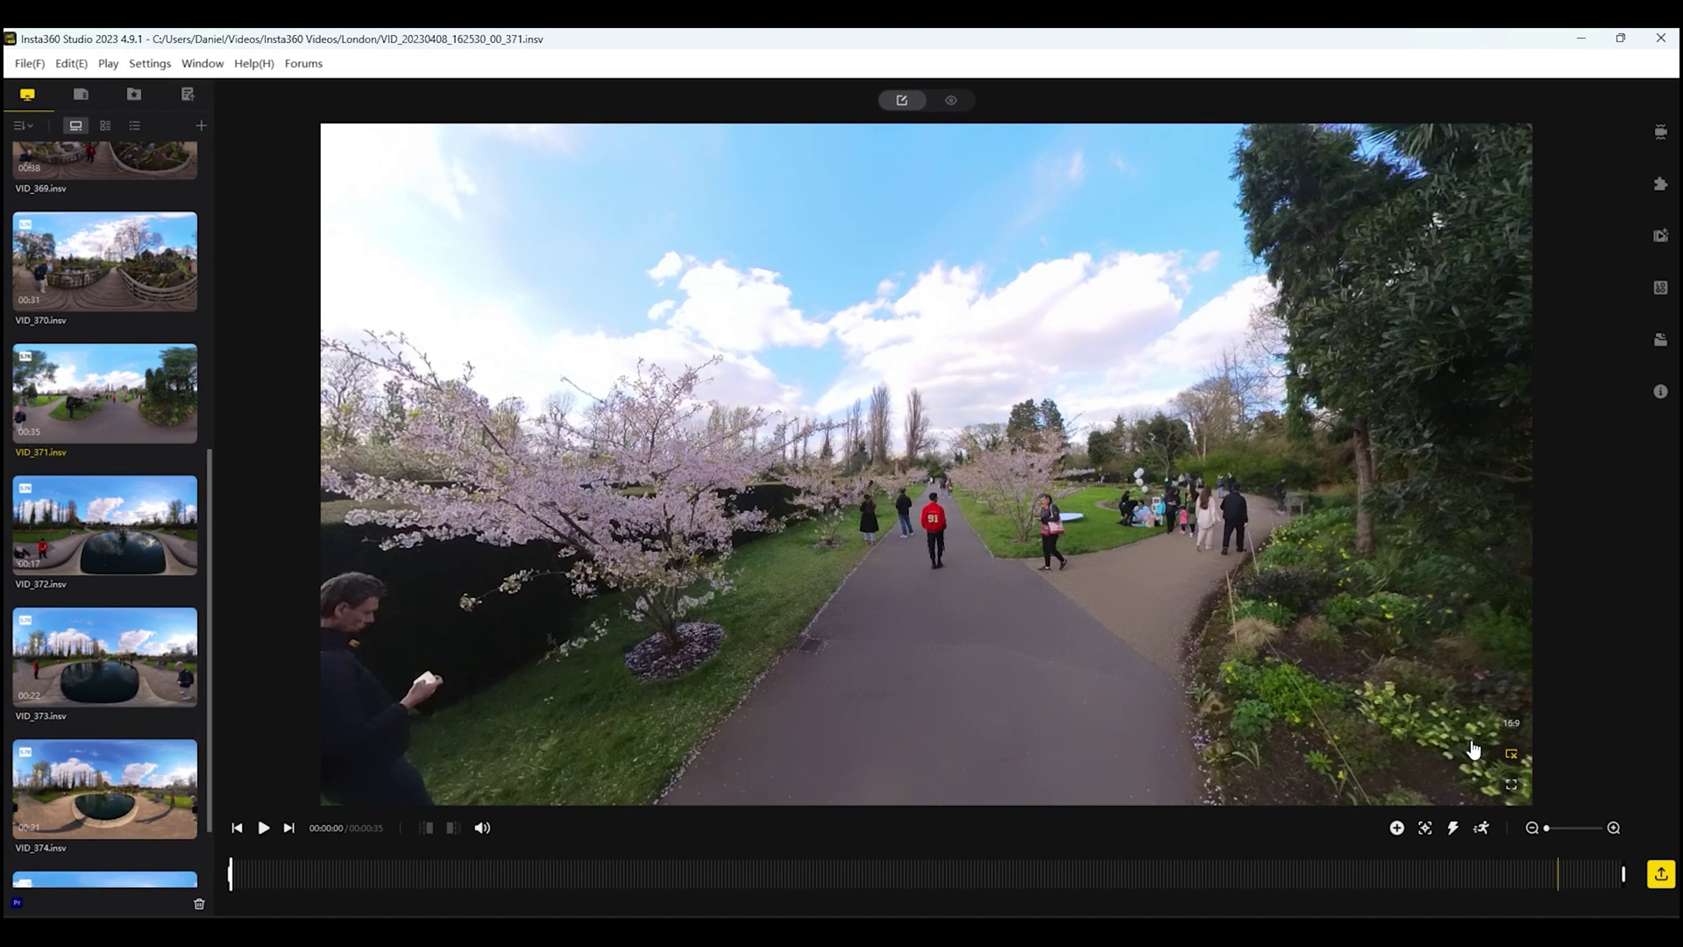
Step: Jump VID_371 to the 9-second mark and tilt the view down the blossom path
{"action": "left_click", "coordinate": [610, 871]}
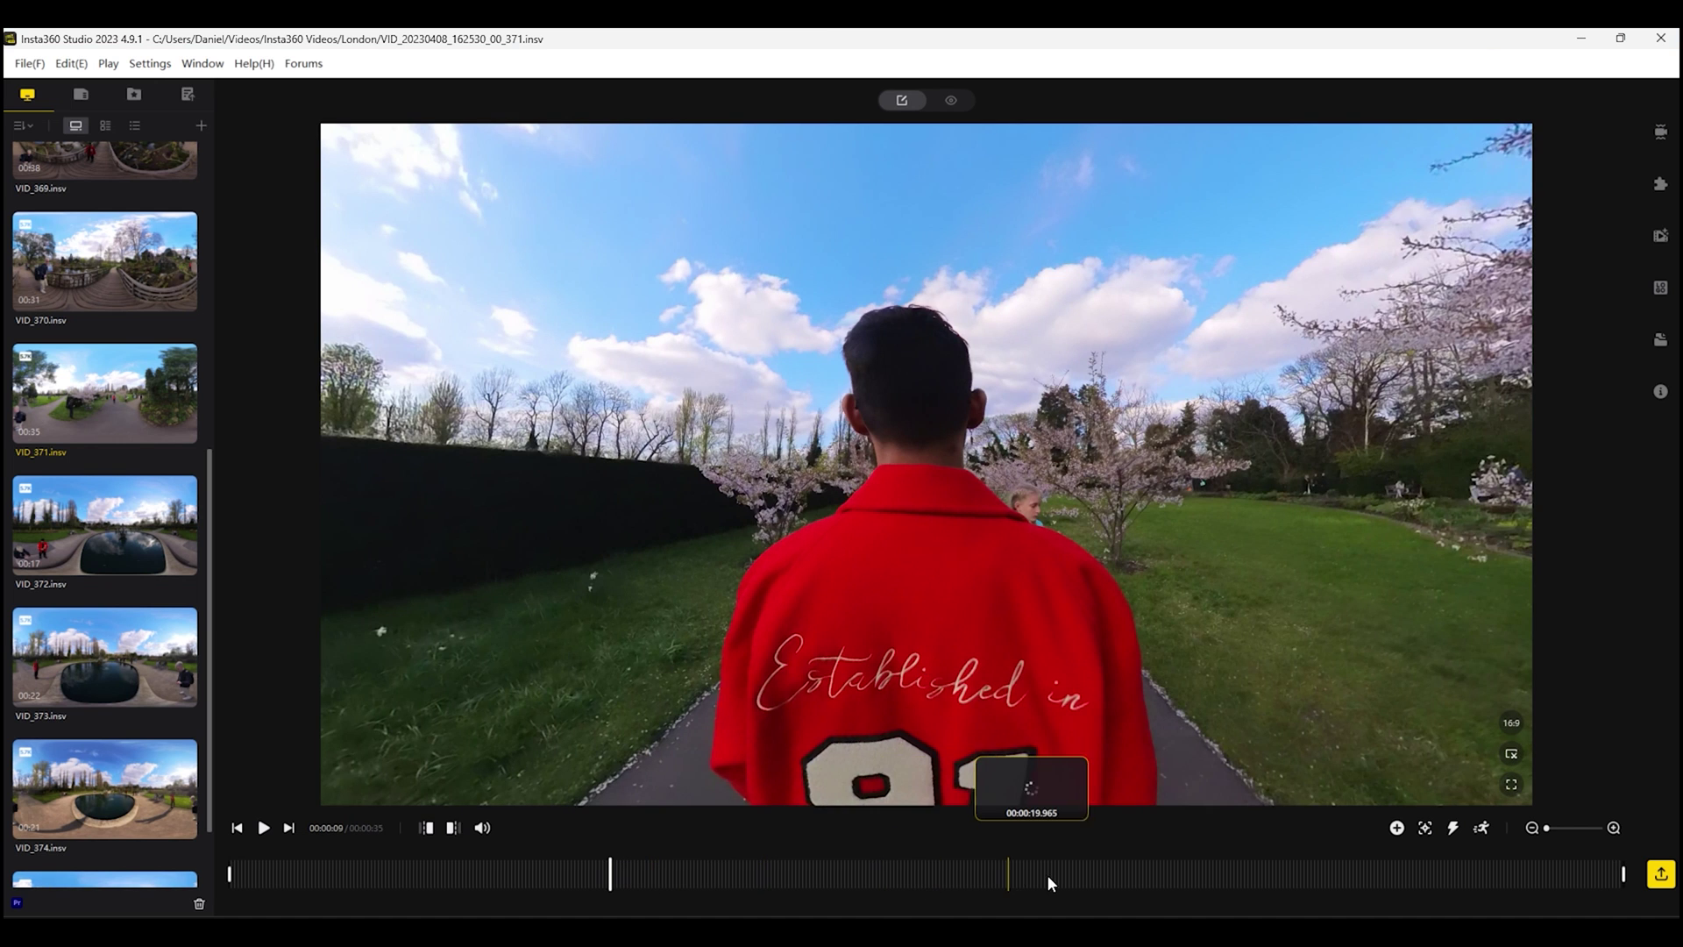
{"action": "left_click_drag", "start_coordinate": [1052, 703], "coordinate": [985, 249]}
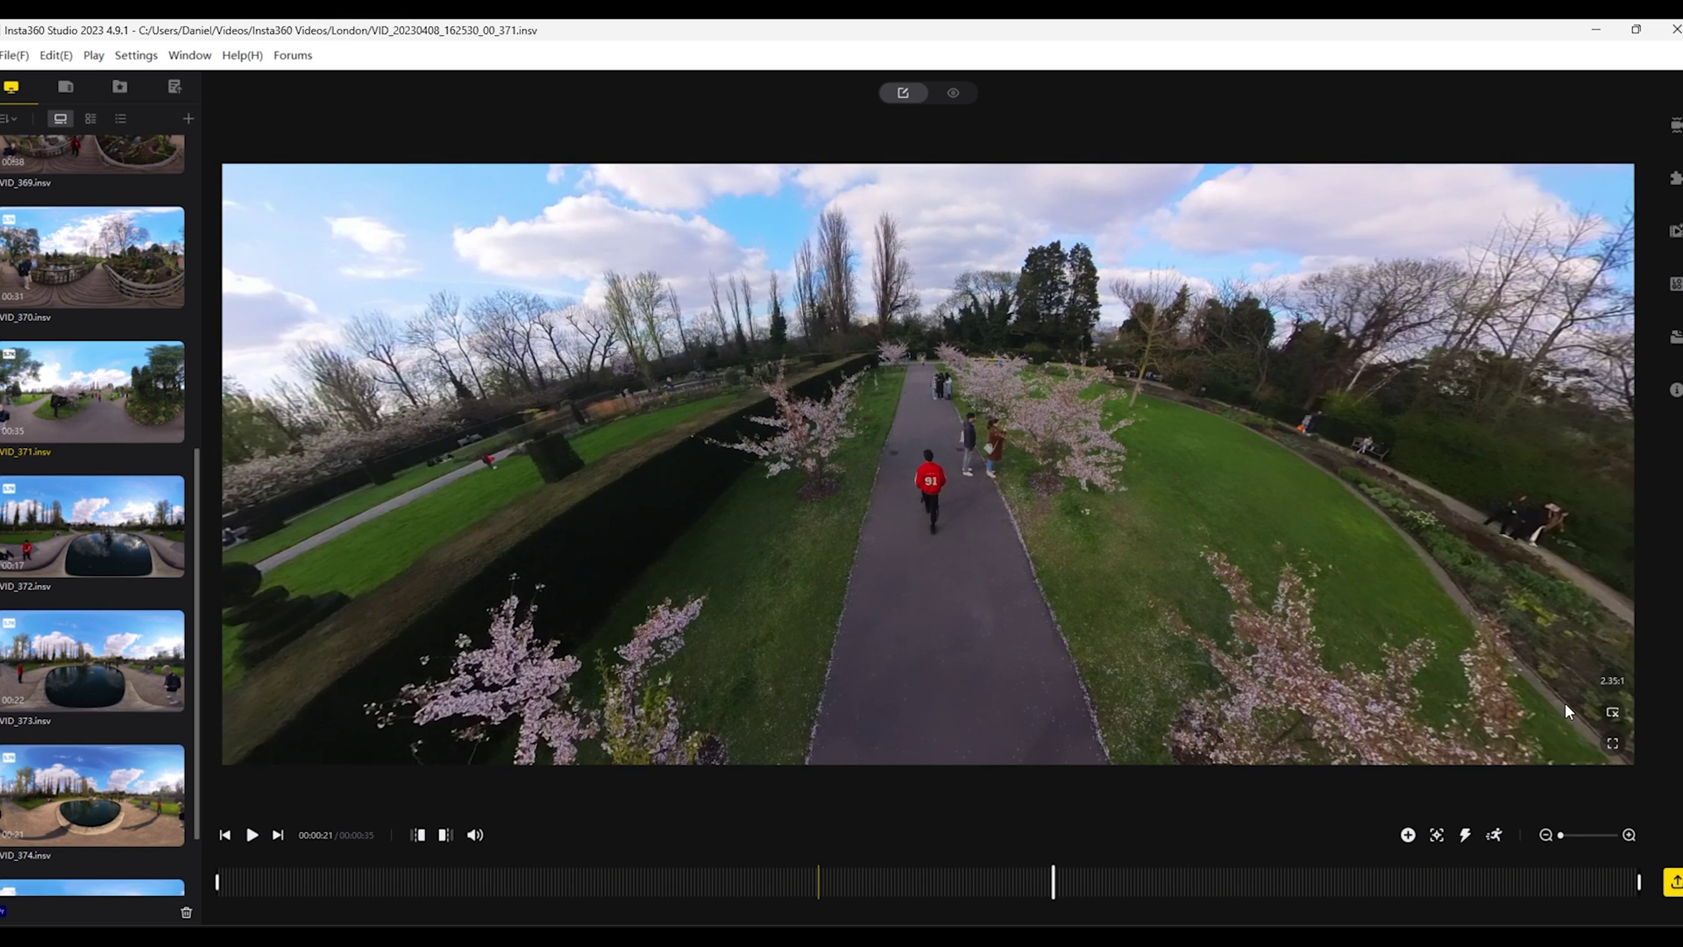
Step: Try 9:16 and 1:1 framings of the path, then settle on 16:9 with the path recentred
{"action": "left_click", "coordinate": [1614, 690]}
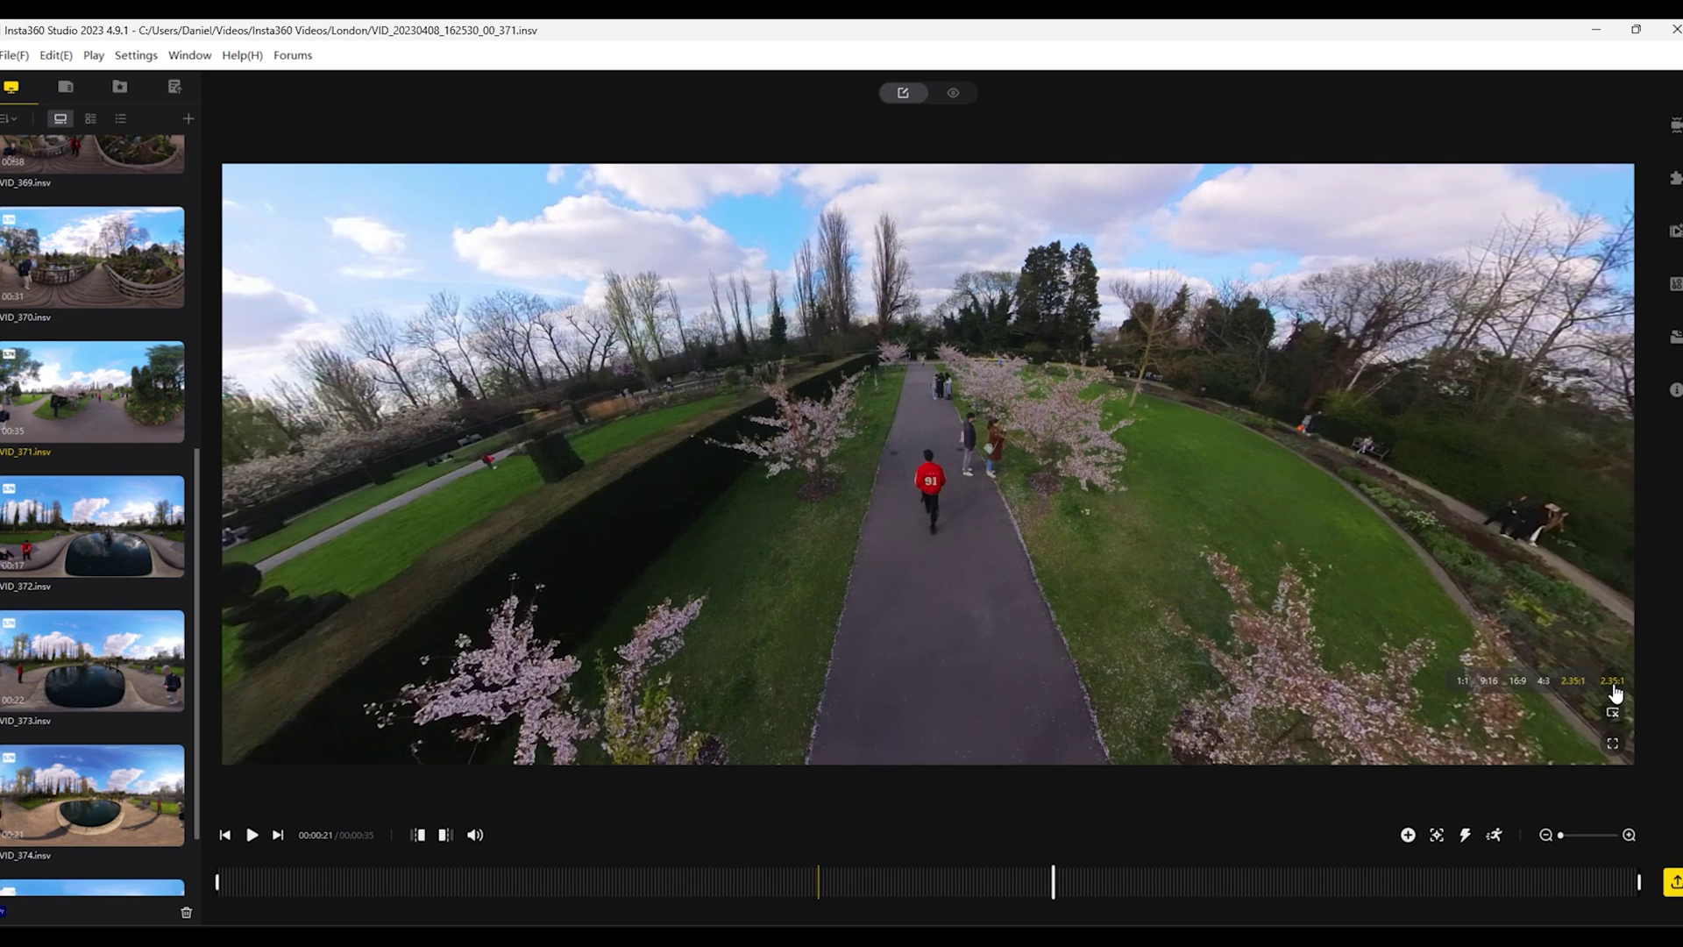
{"action": "left_click", "coordinate": [1487, 681]}
{"action": "left_click_drag", "start_coordinate": [964, 620], "coordinate": [1100, 726]}
{"action": "left_click", "coordinate": [1101, 723]}
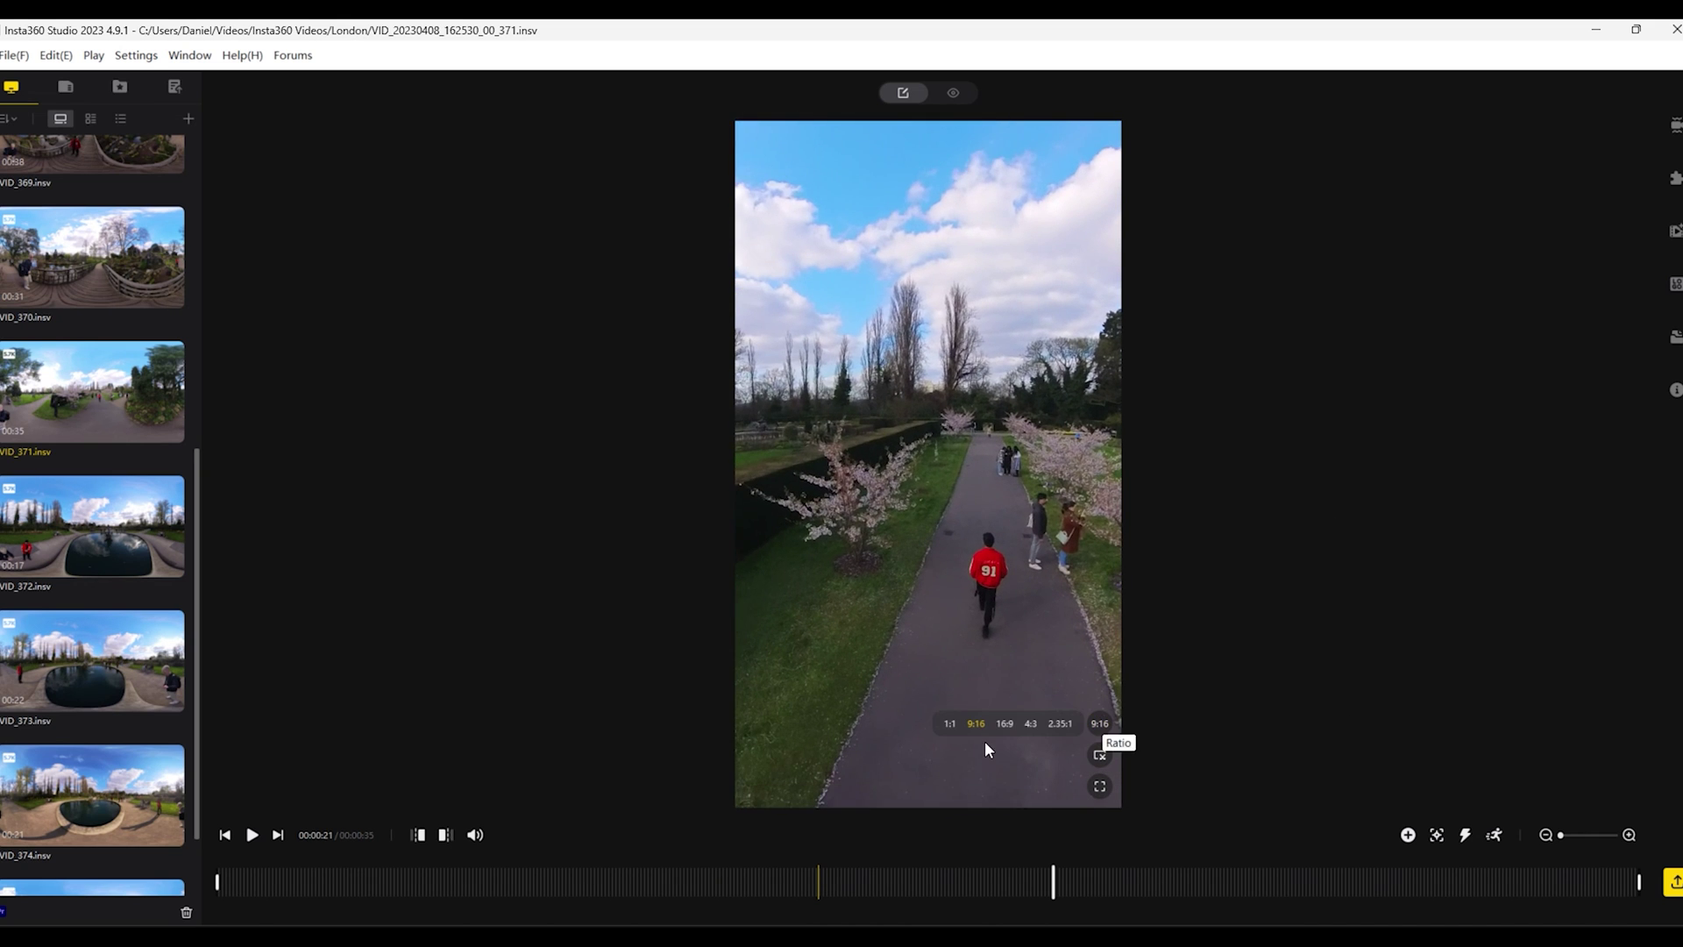
{"action": "left_click", "coordinate": [954, 734]}
{"action": "left_click_drag", "start_coordinate": [955, 735], "coordinate": [1201, 712]}
{"action": "left_click", "coordinate": [1257, 733]}
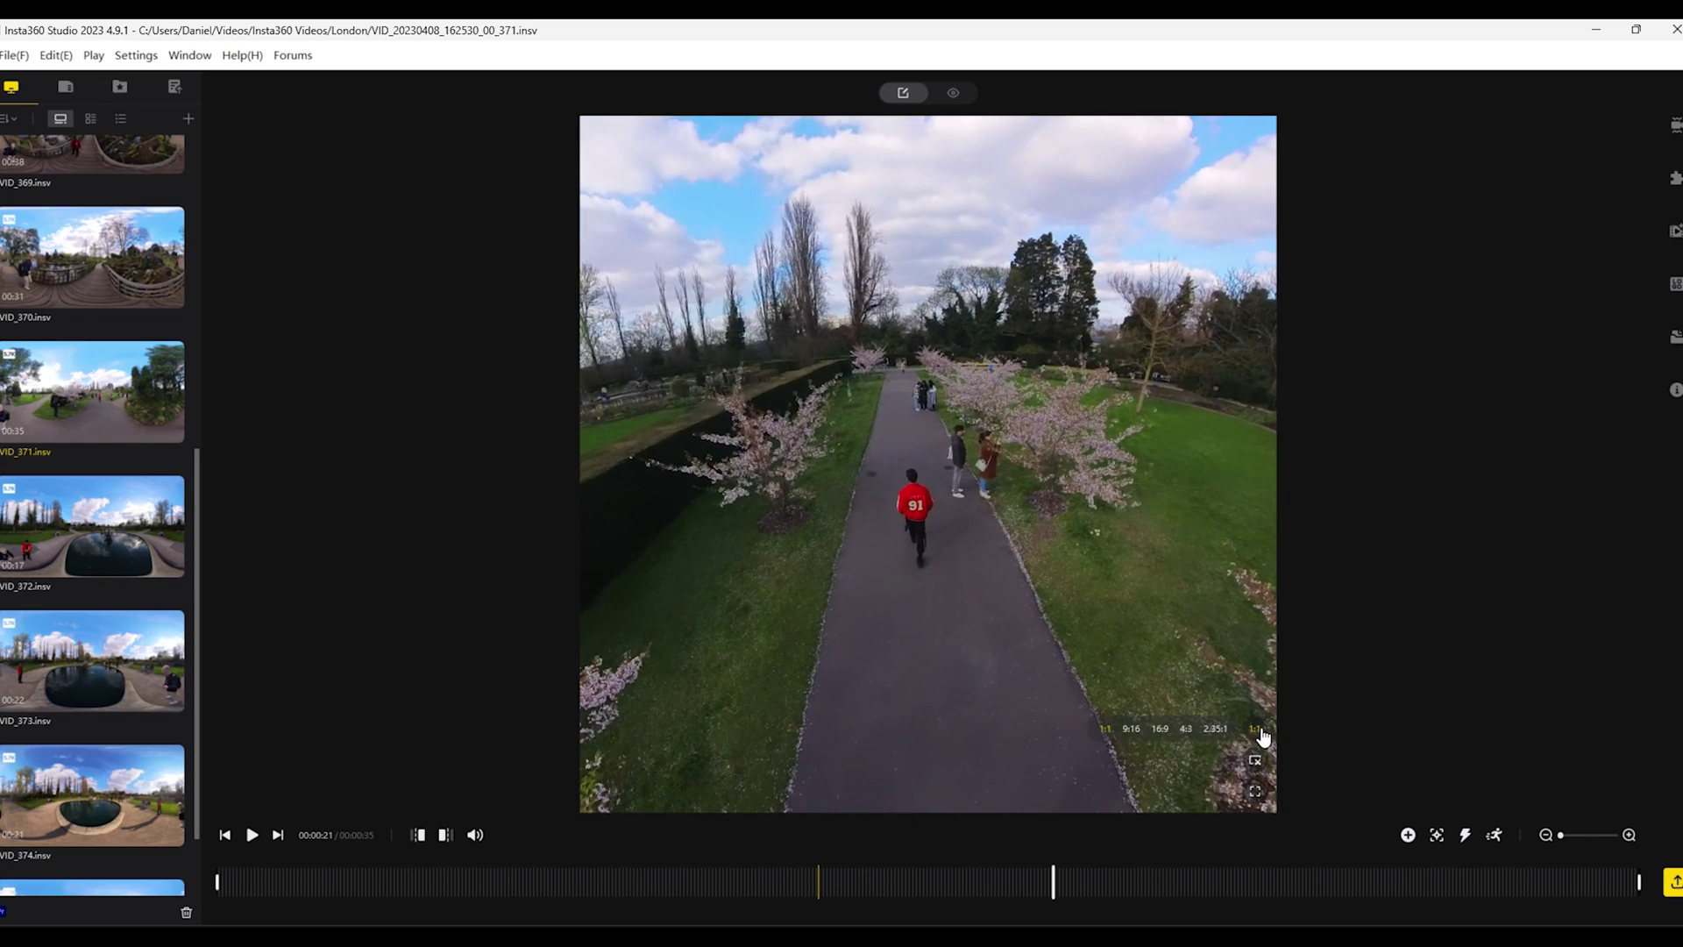
{"action": "left_click", "coordinate": [1158, 737]}
{"action": "left_click_drag", "start_coordinate": [840, 600], "coordinate": [929, 554]}
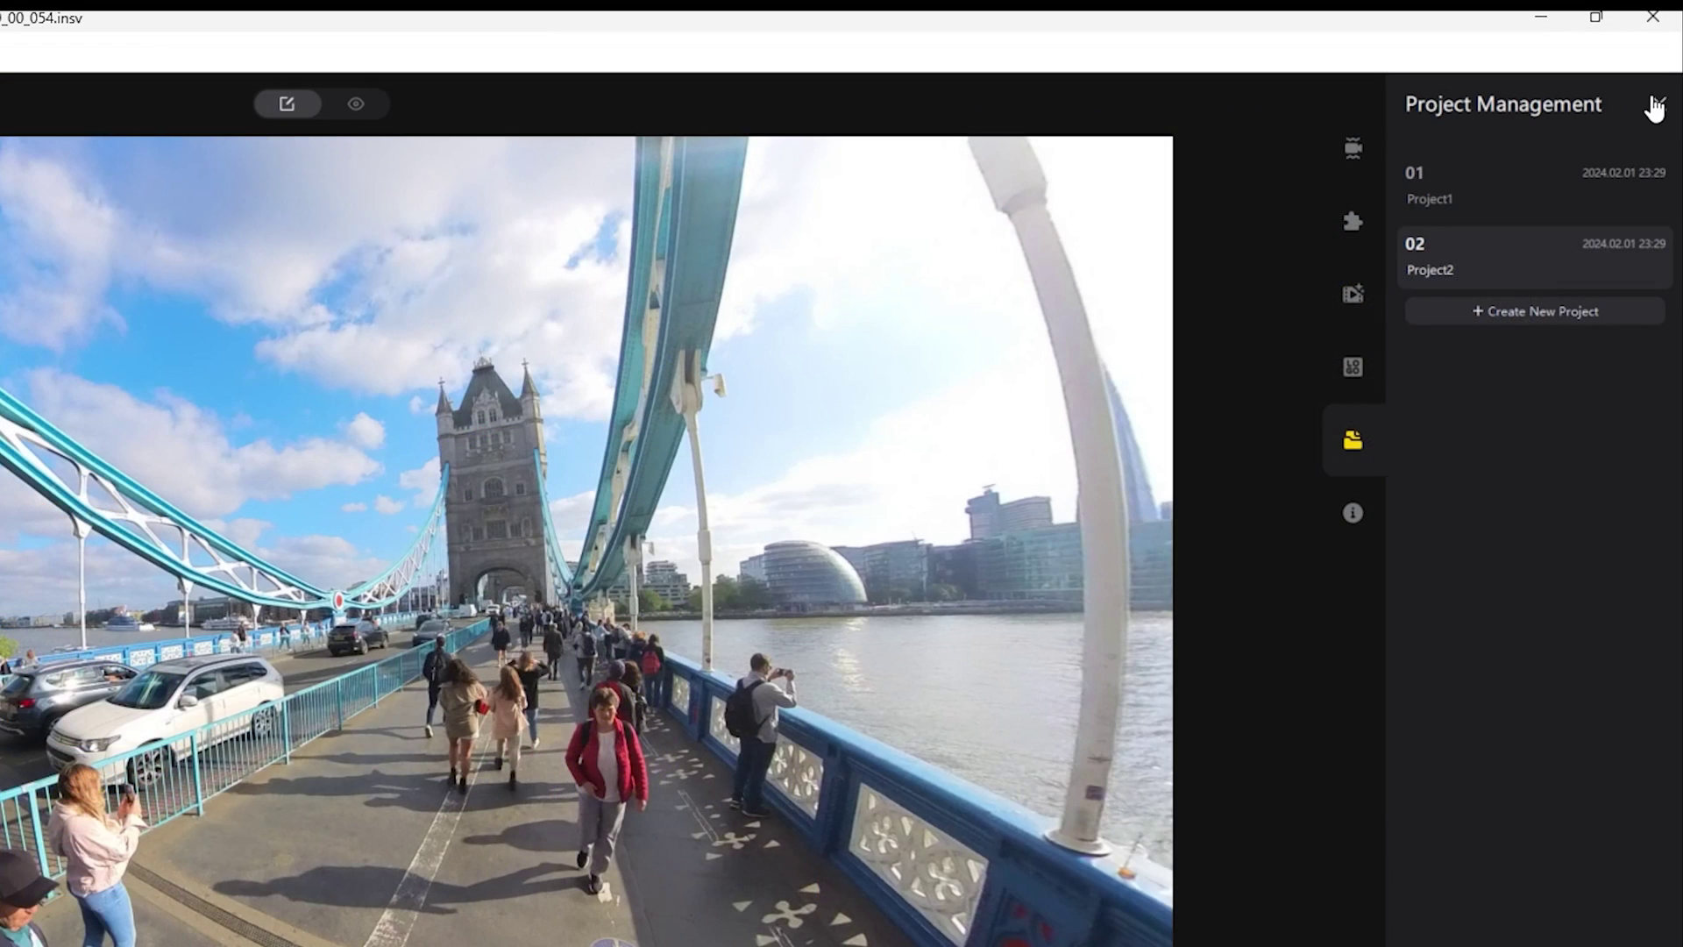
Step: Widen the preview, open Stabilization settings, toggle Direction Lock and play the Tower Bridge clip
{"action": "left_click", "coordinate": [1654, 110]}
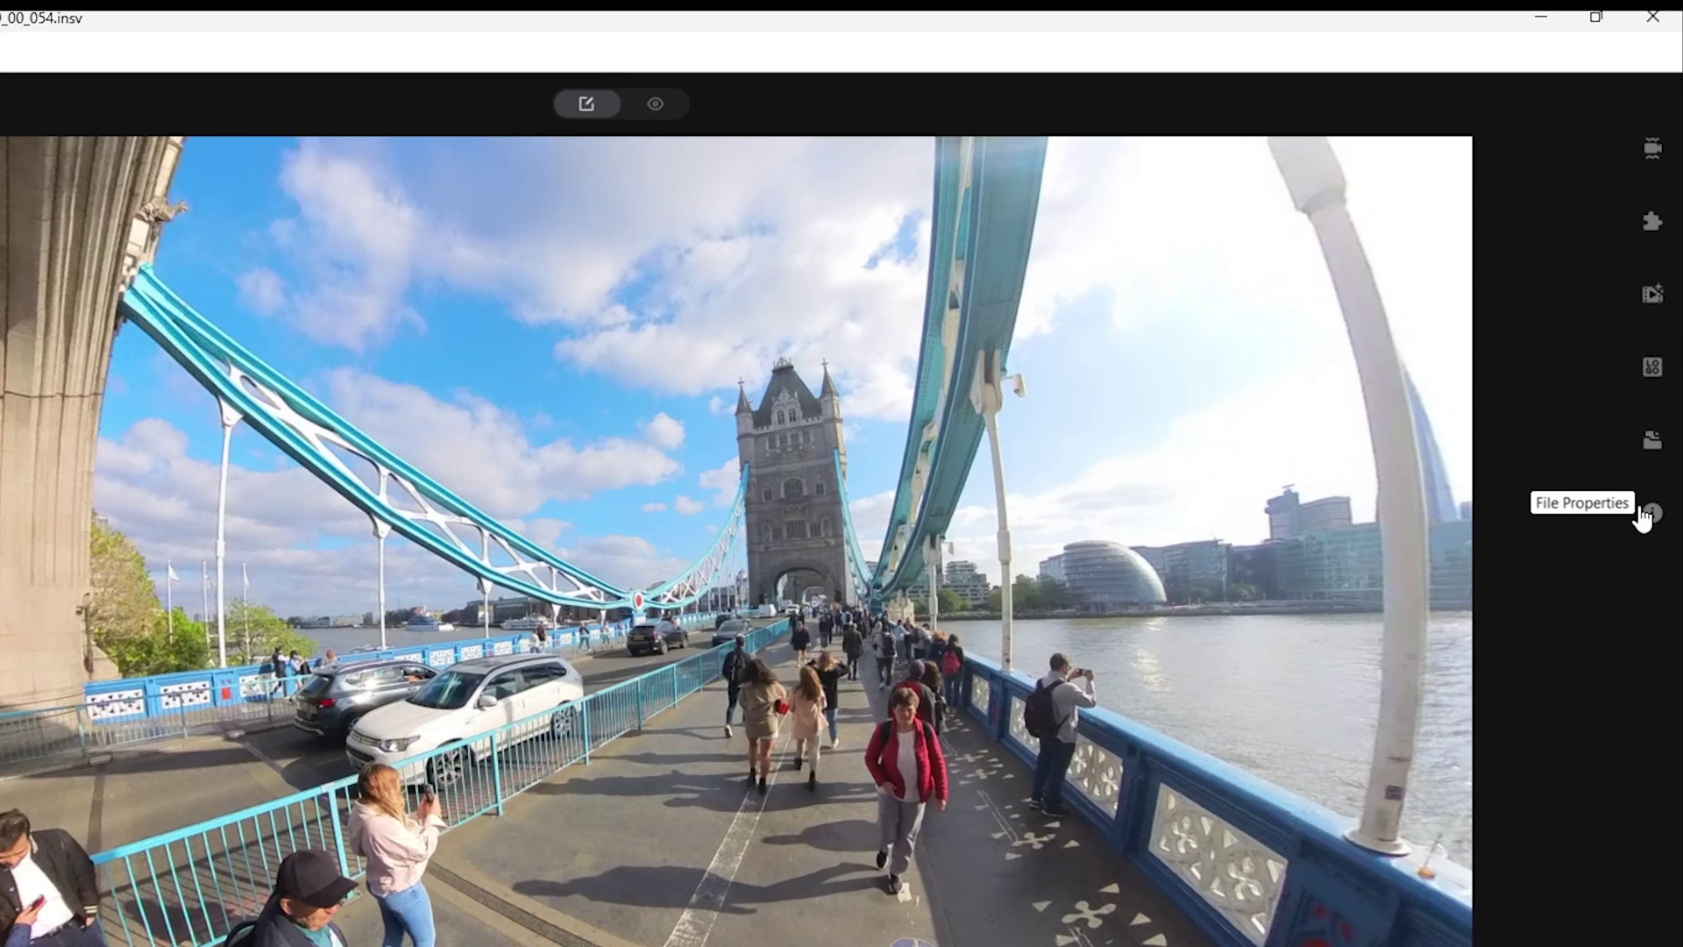
{"action": "left_click", "coordinate": [1642, 145]}
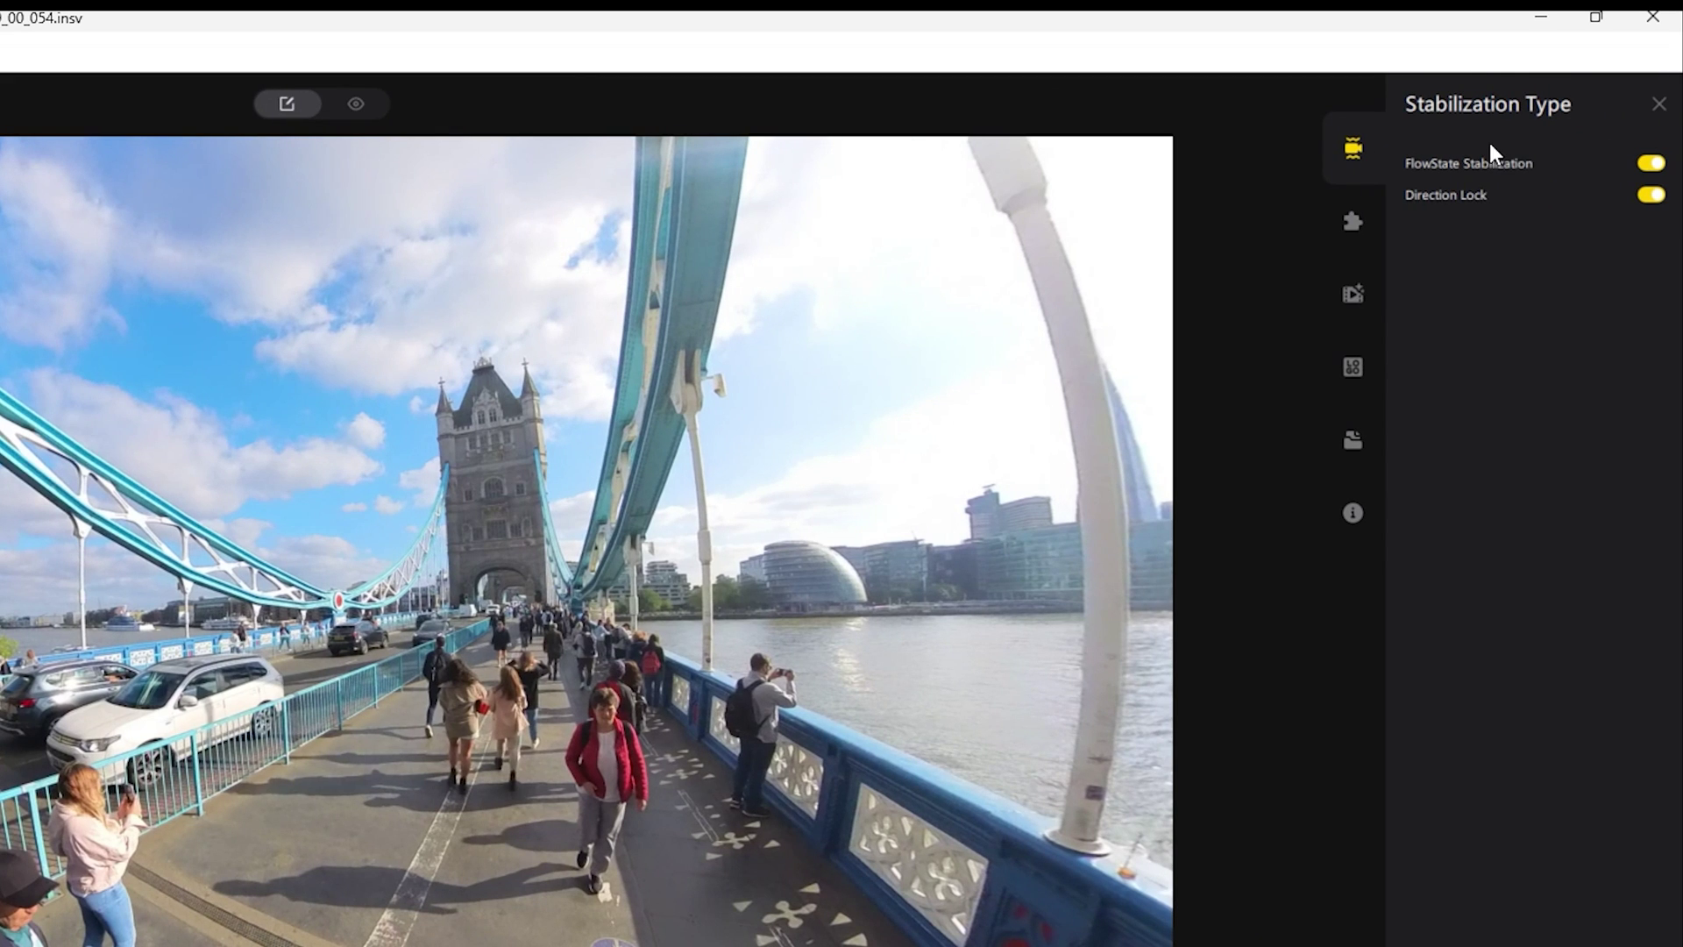
{"action": "left_click", "coordinate": [1651, 194]}
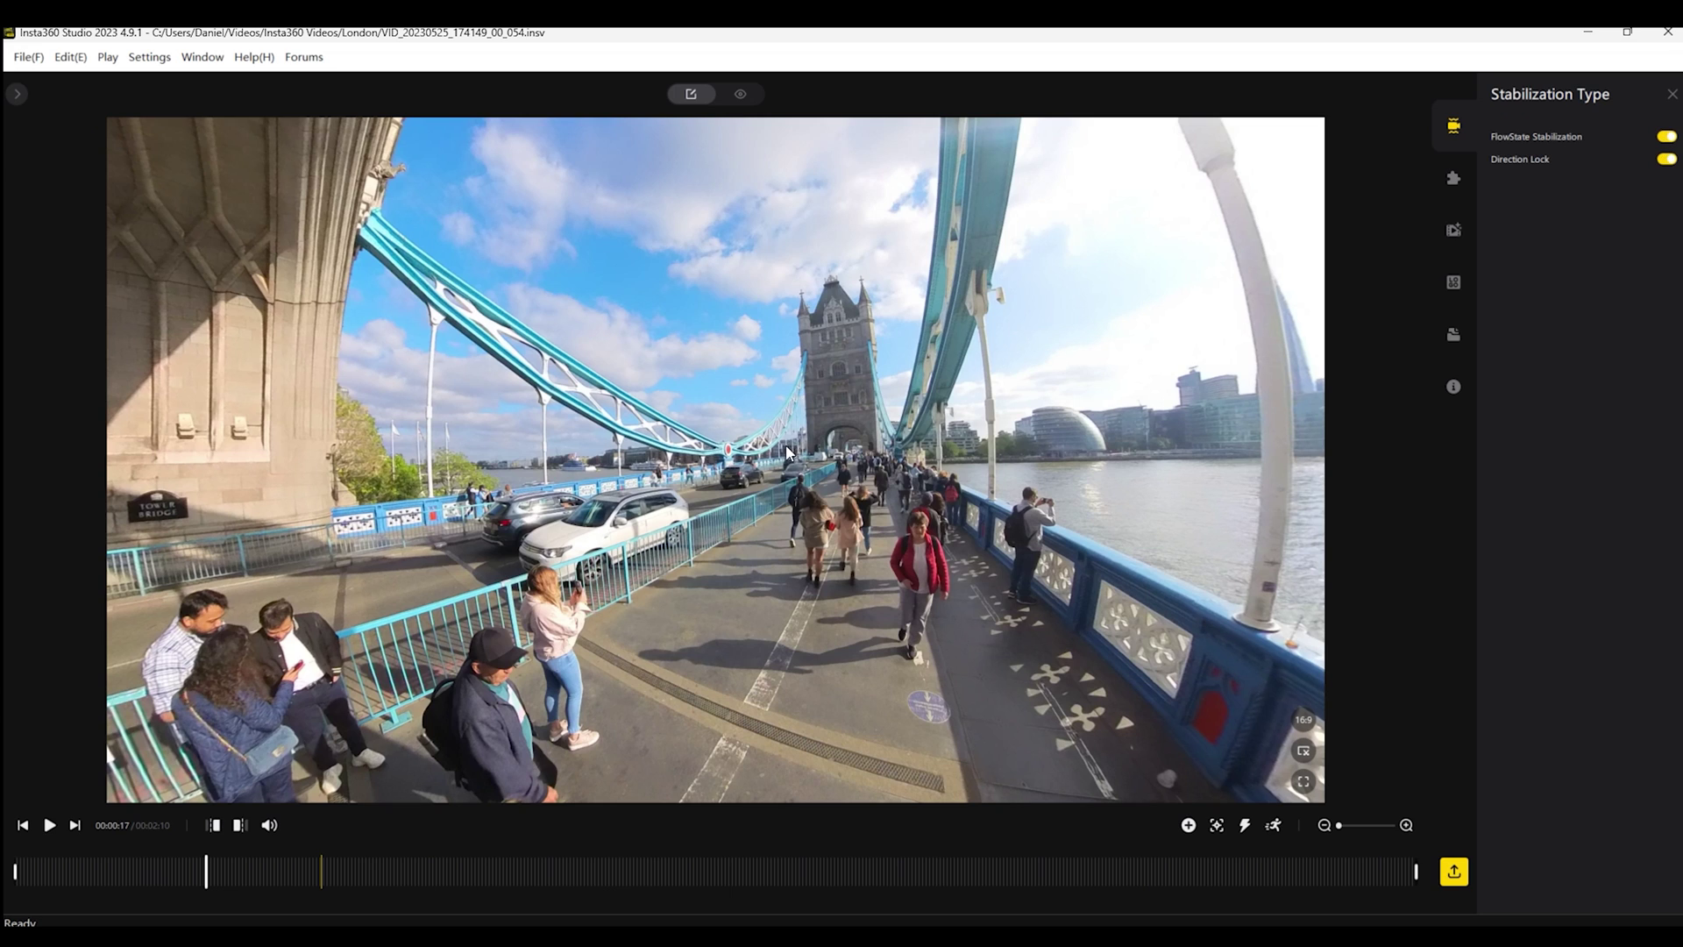
{"action": "left_click", "coordinate": [49, 826]}
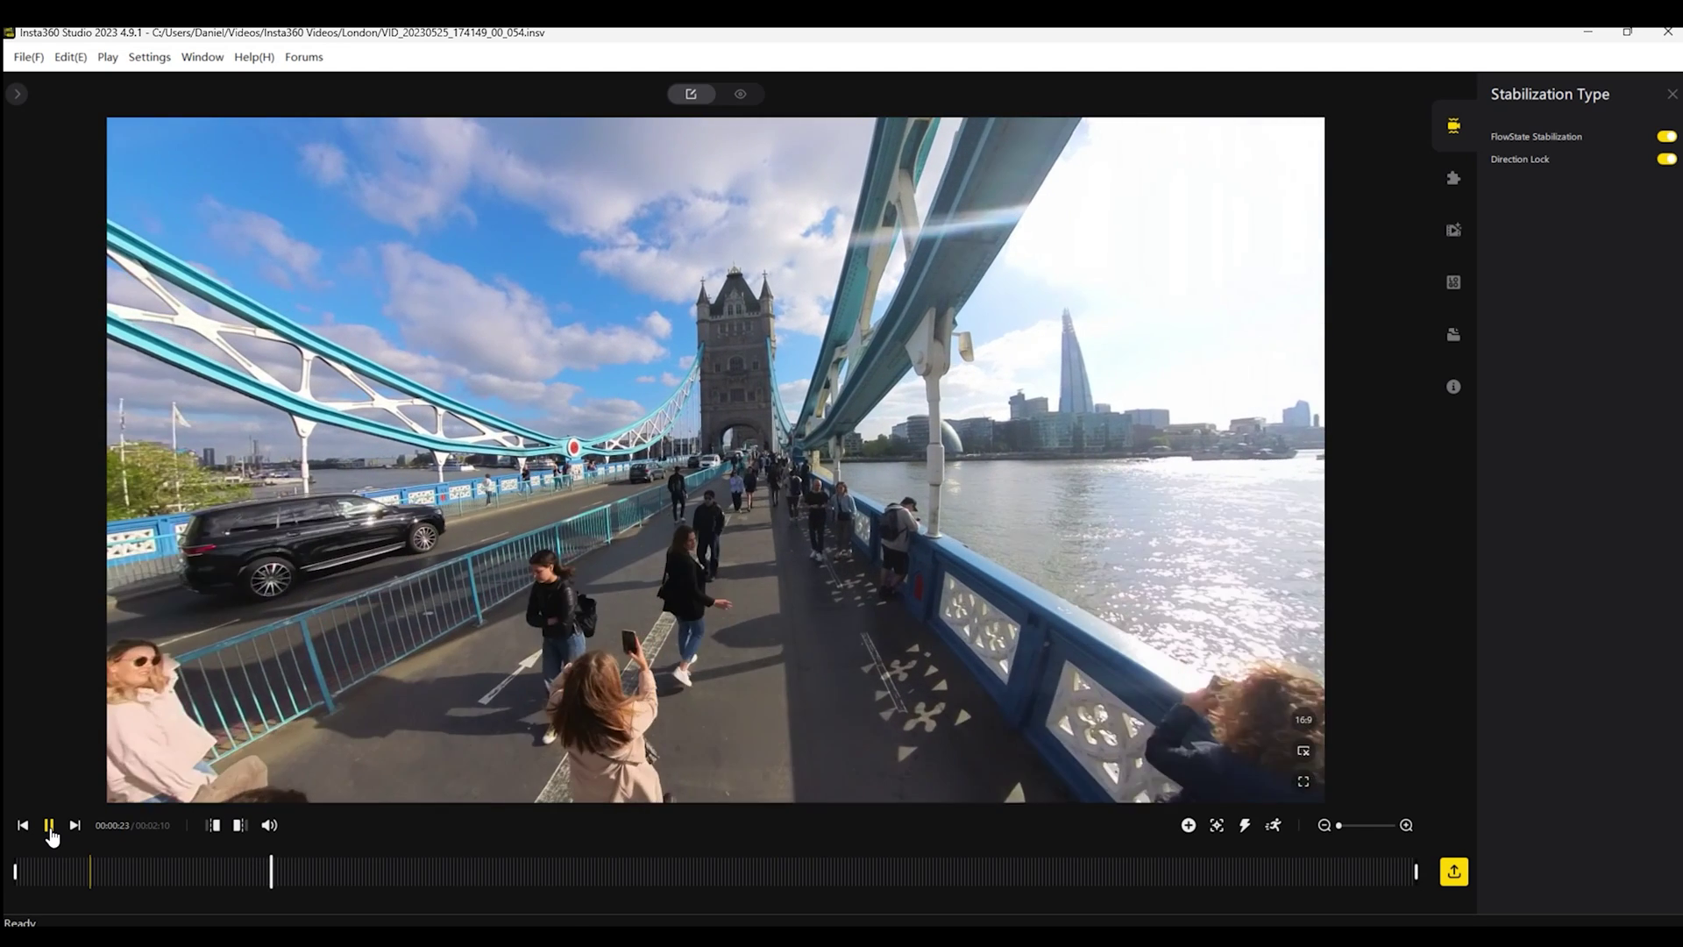
{"action": "key", "text": "space"}
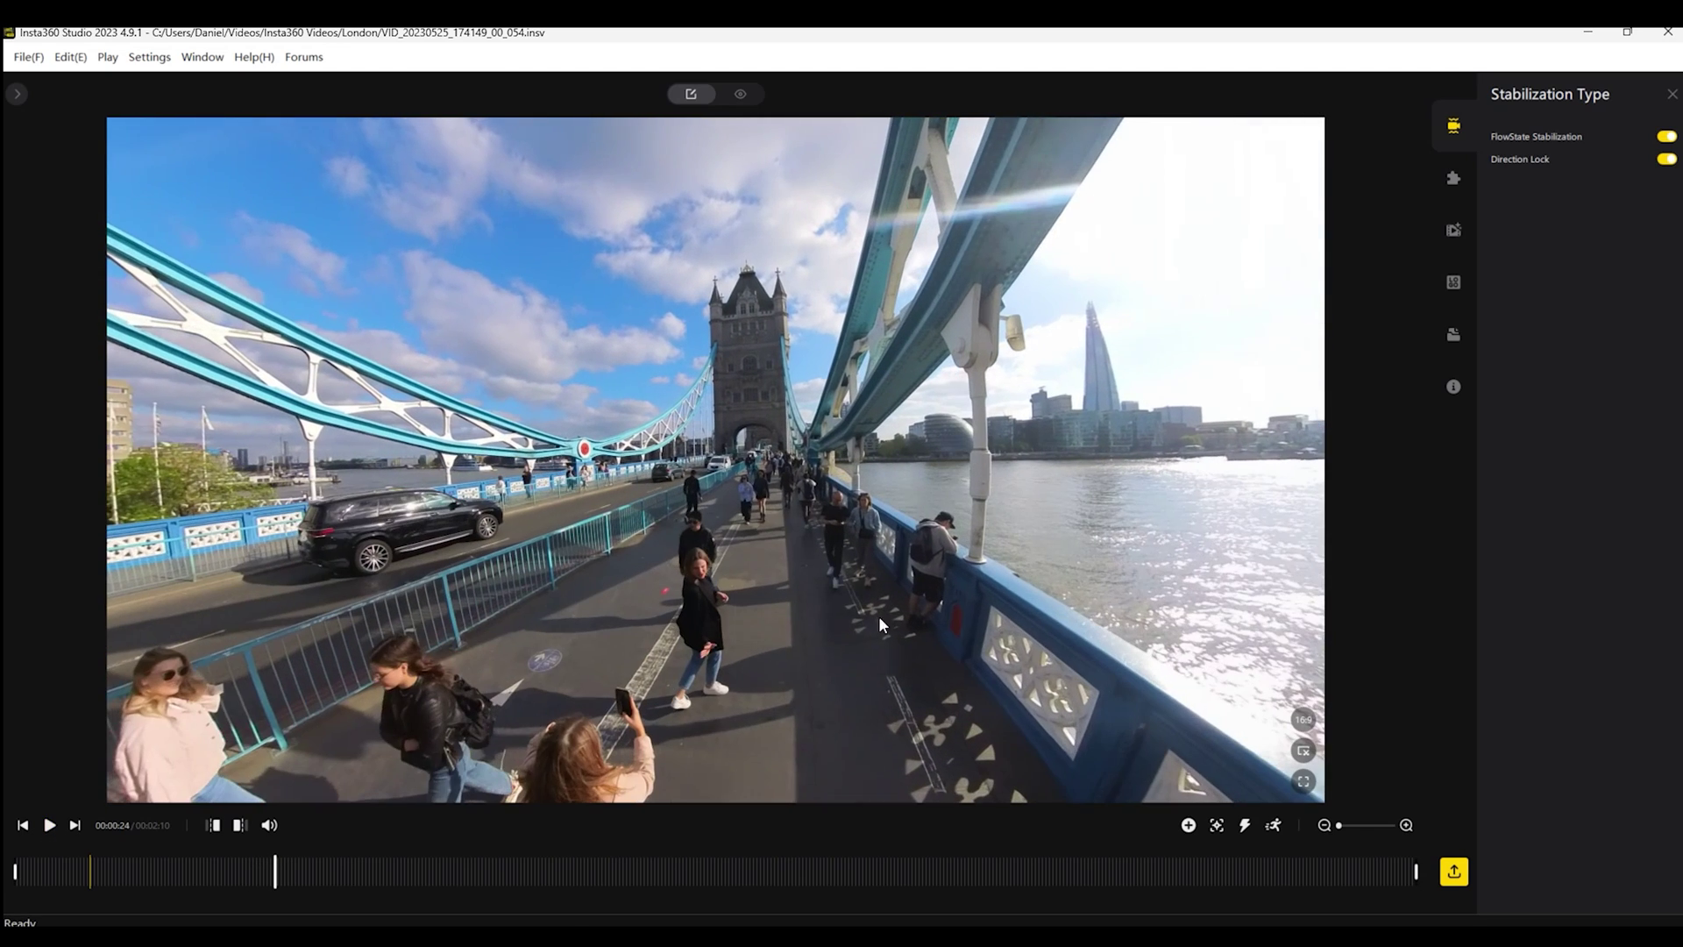
Step: Play the clip with FlowState Stabilization off to 29 seconds, then switch FlowState back on
{"action": "left_click", "coordinate": [1665, 139]}
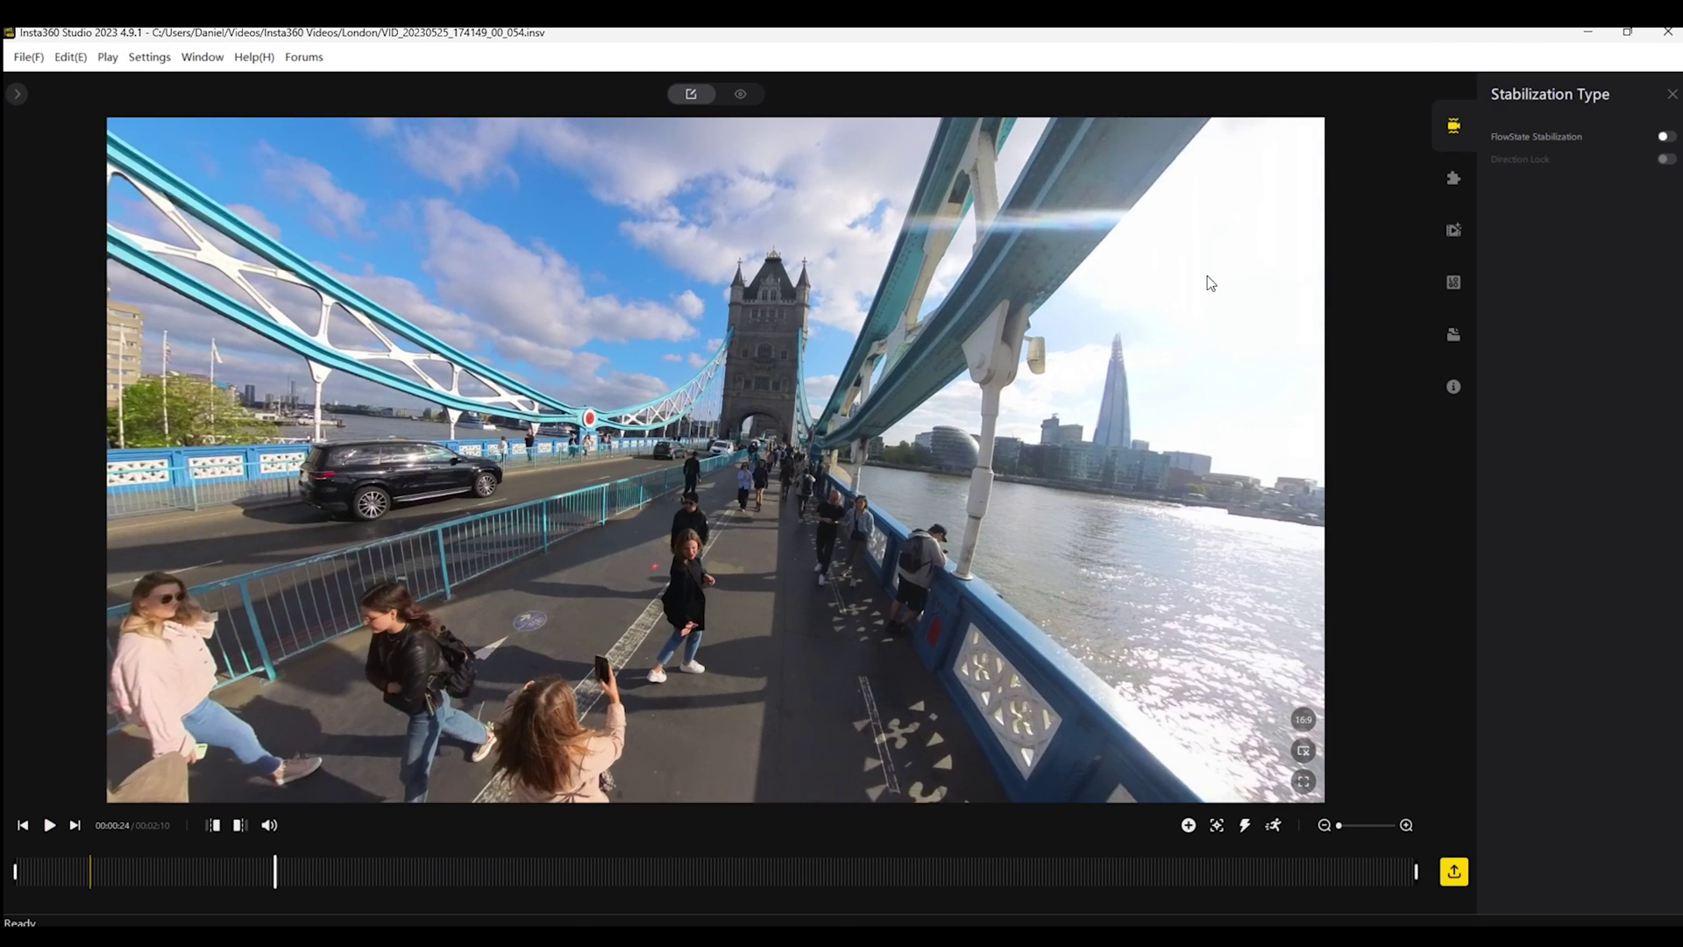
{"action": "left_click", "coordinate": [50, 826]}
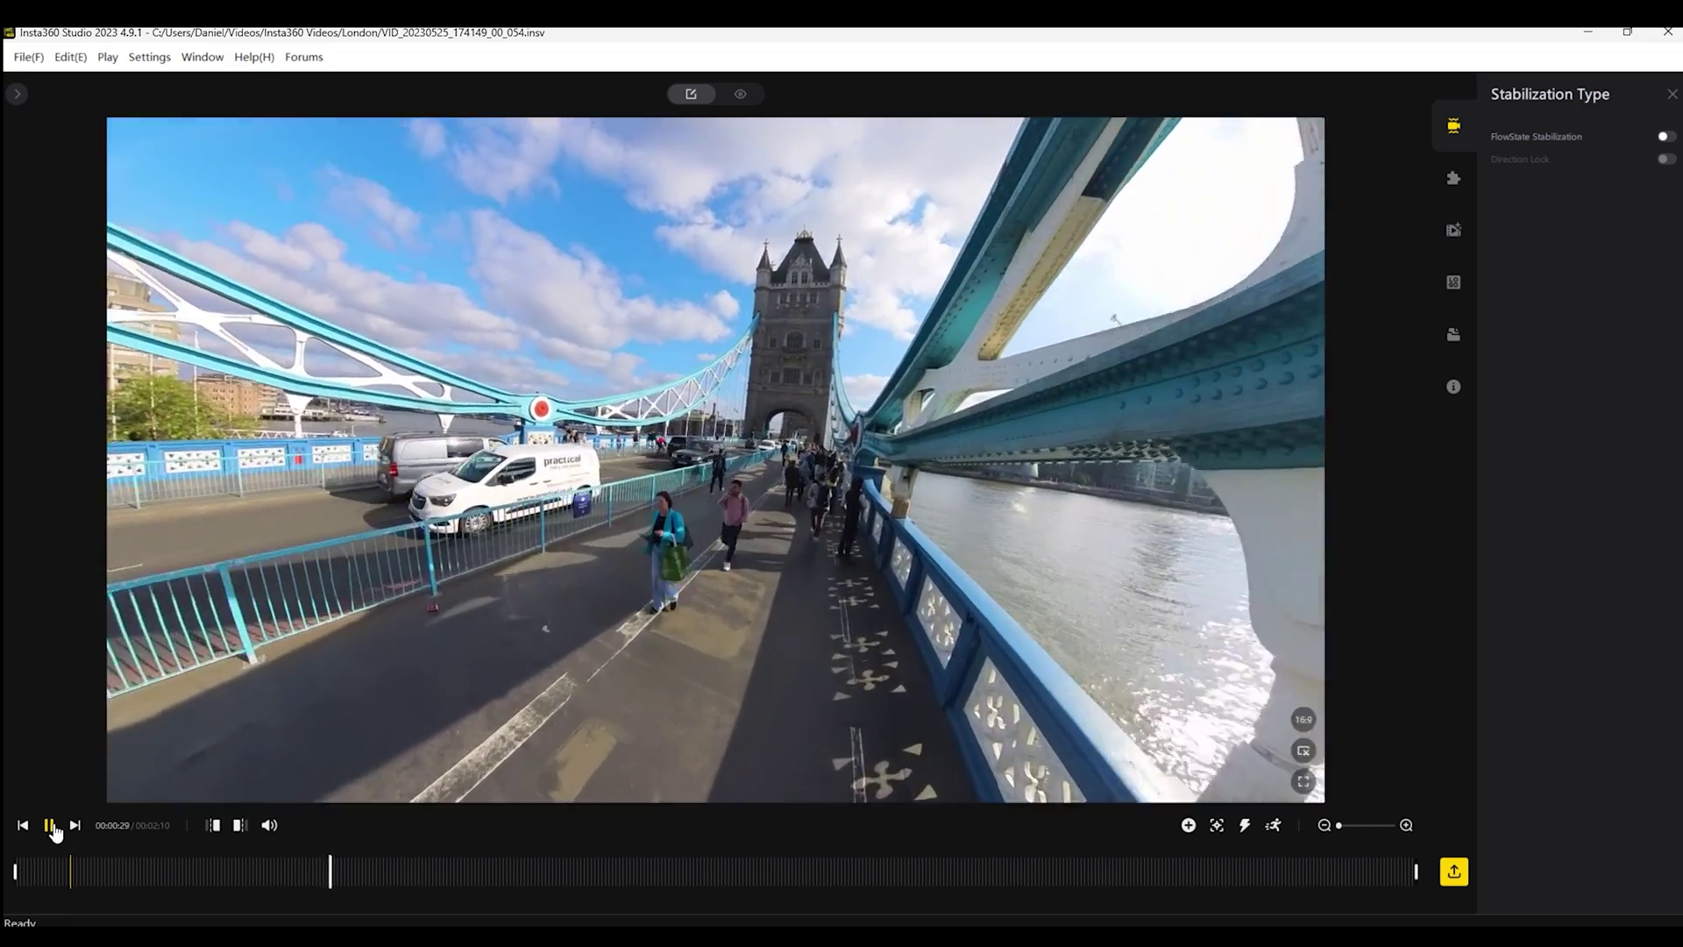
{"action": "left_click", "coordinate": [50, 826]}
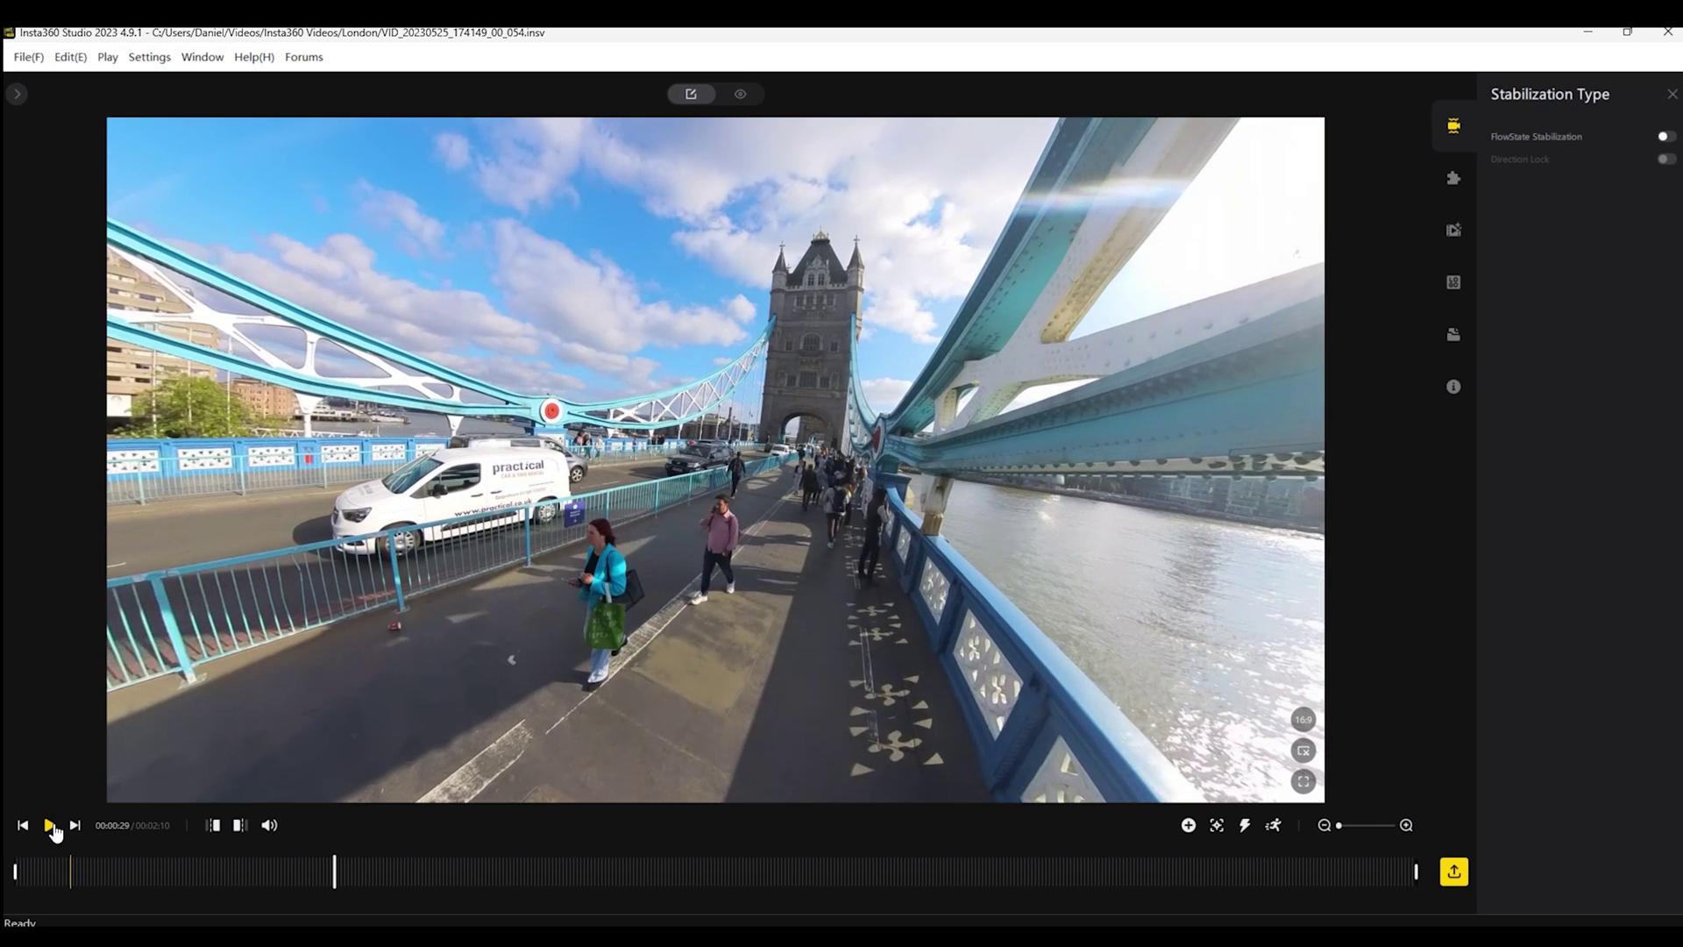
{"action": "left_click", "coordinate": [1663, 138]}
{"action": "left_click_drag", "start_coordinate": [654, 517], "coordinate": [736, 530]}
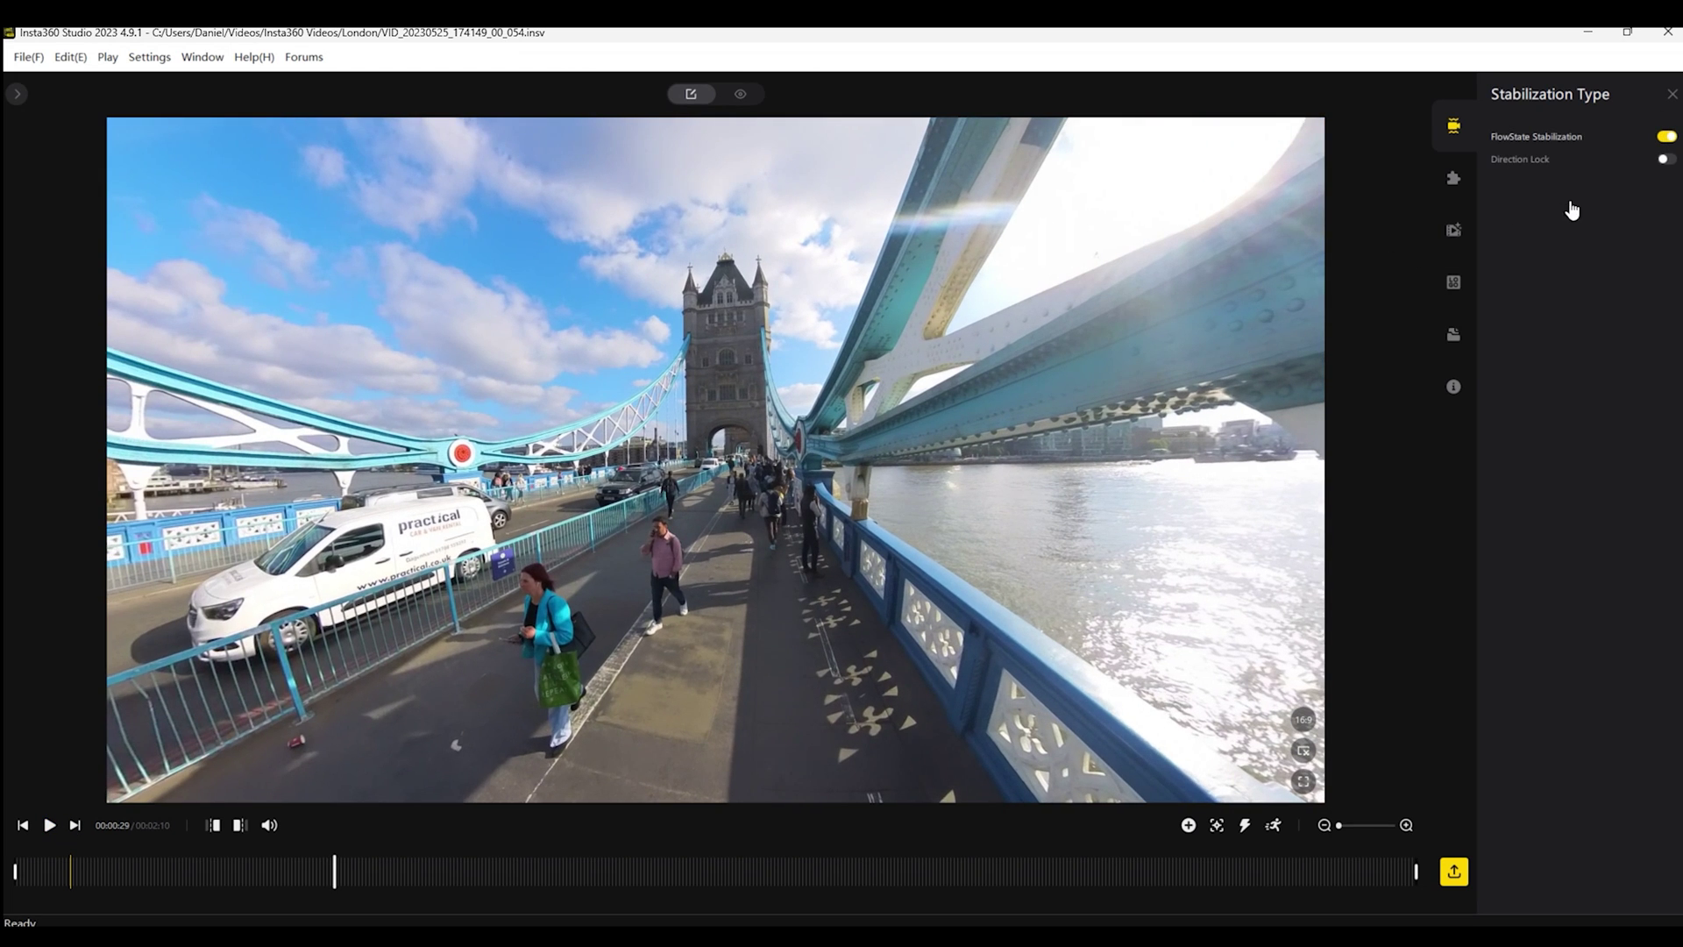
Step: Toggle Direction Lock on and off, then play the clip with only FlowState on
{"action": "left_click", "coordinate": [1664, 160]}
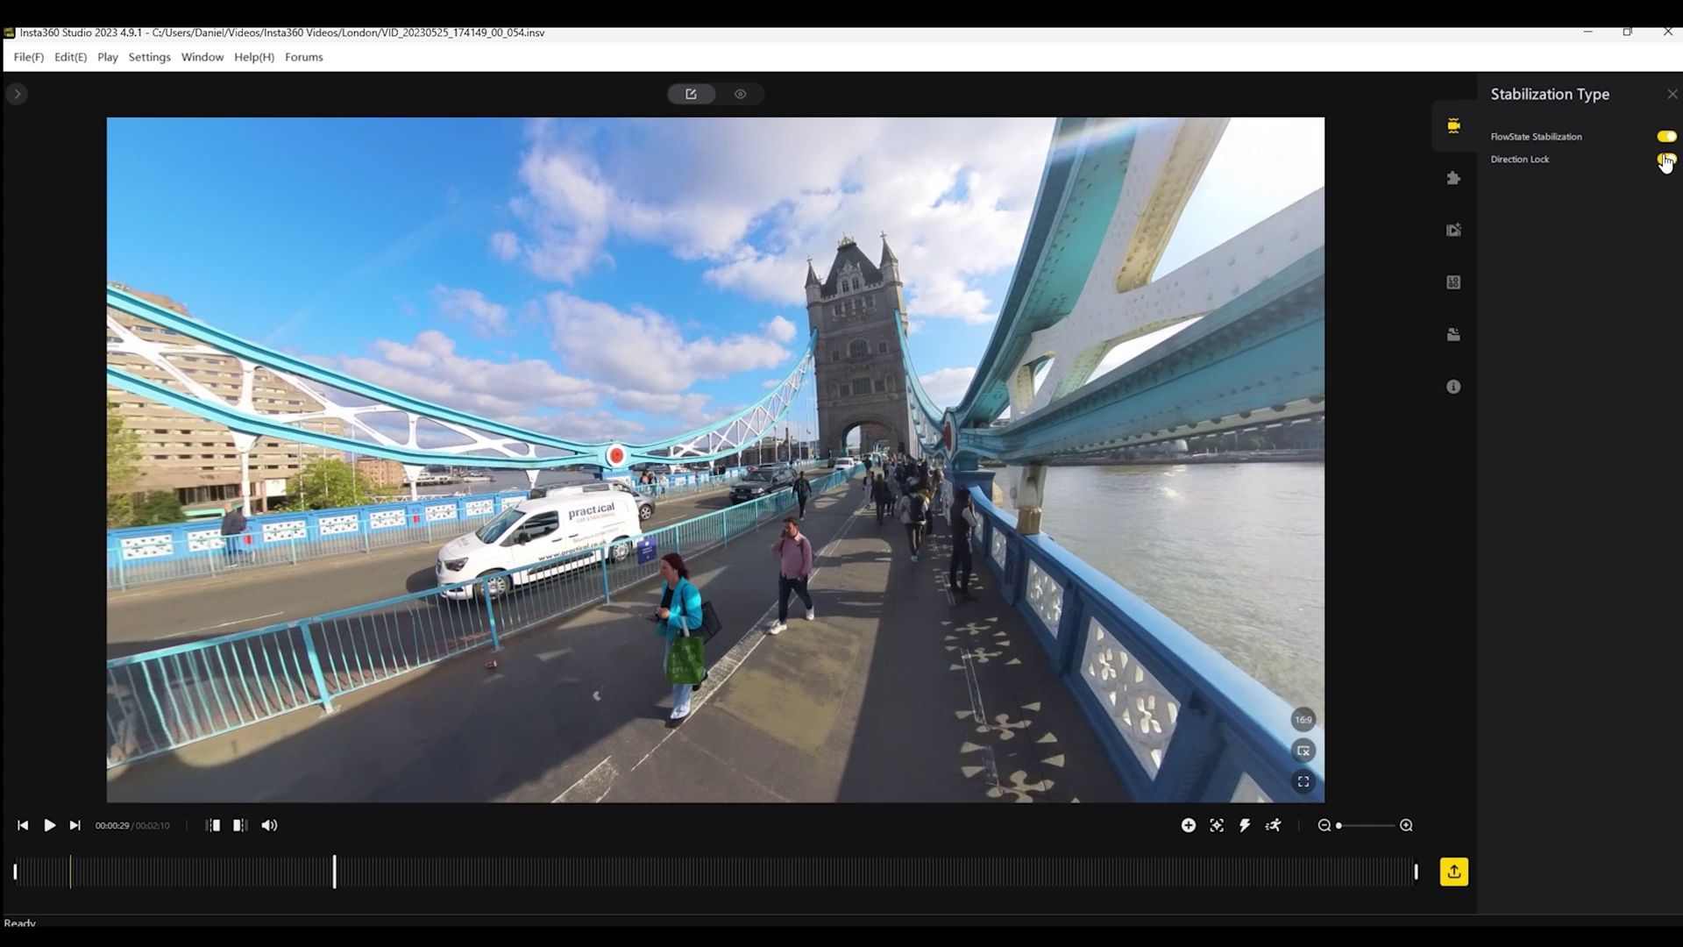
{"action": "left_click", "coordinate": [1666, 161]}
{"action": "mouse_move", "coordinate": [511, 678]}
{"action": "left_mouse_down"}
{"action": "mouse_move", "coordinate": [577, 676]}
{"action": "mouse_move", "coordinate": [539, 678]}
{"action": "left_mouse_up"}
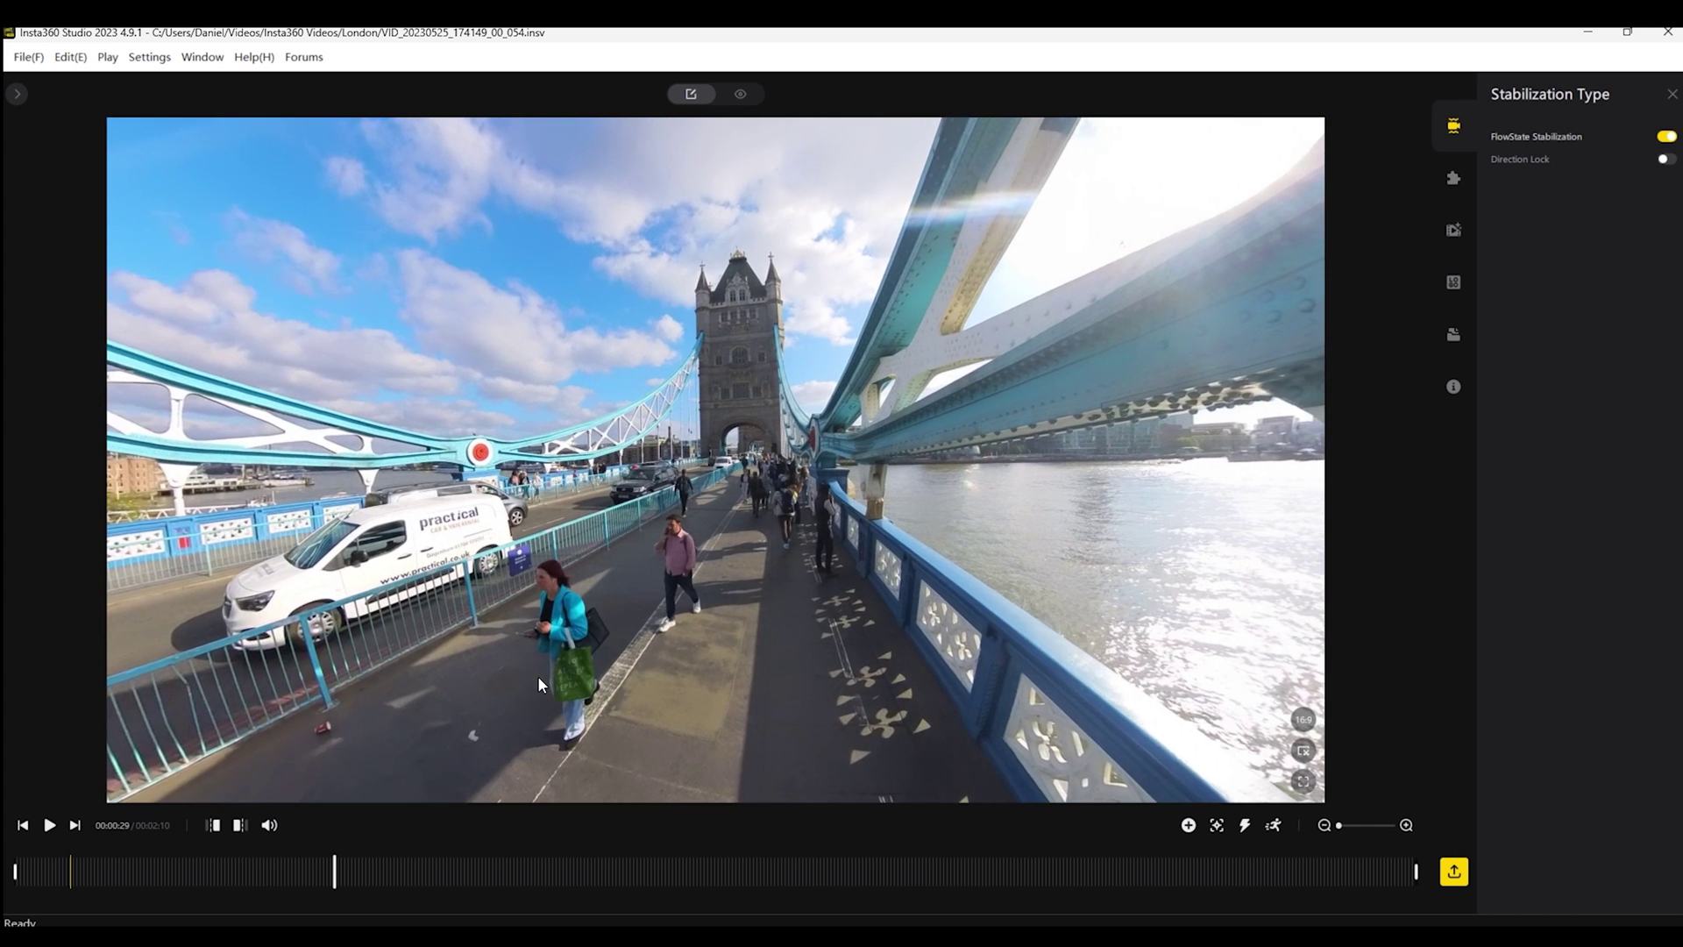
{"action": "left_click", "coordinate": [50, 831]}
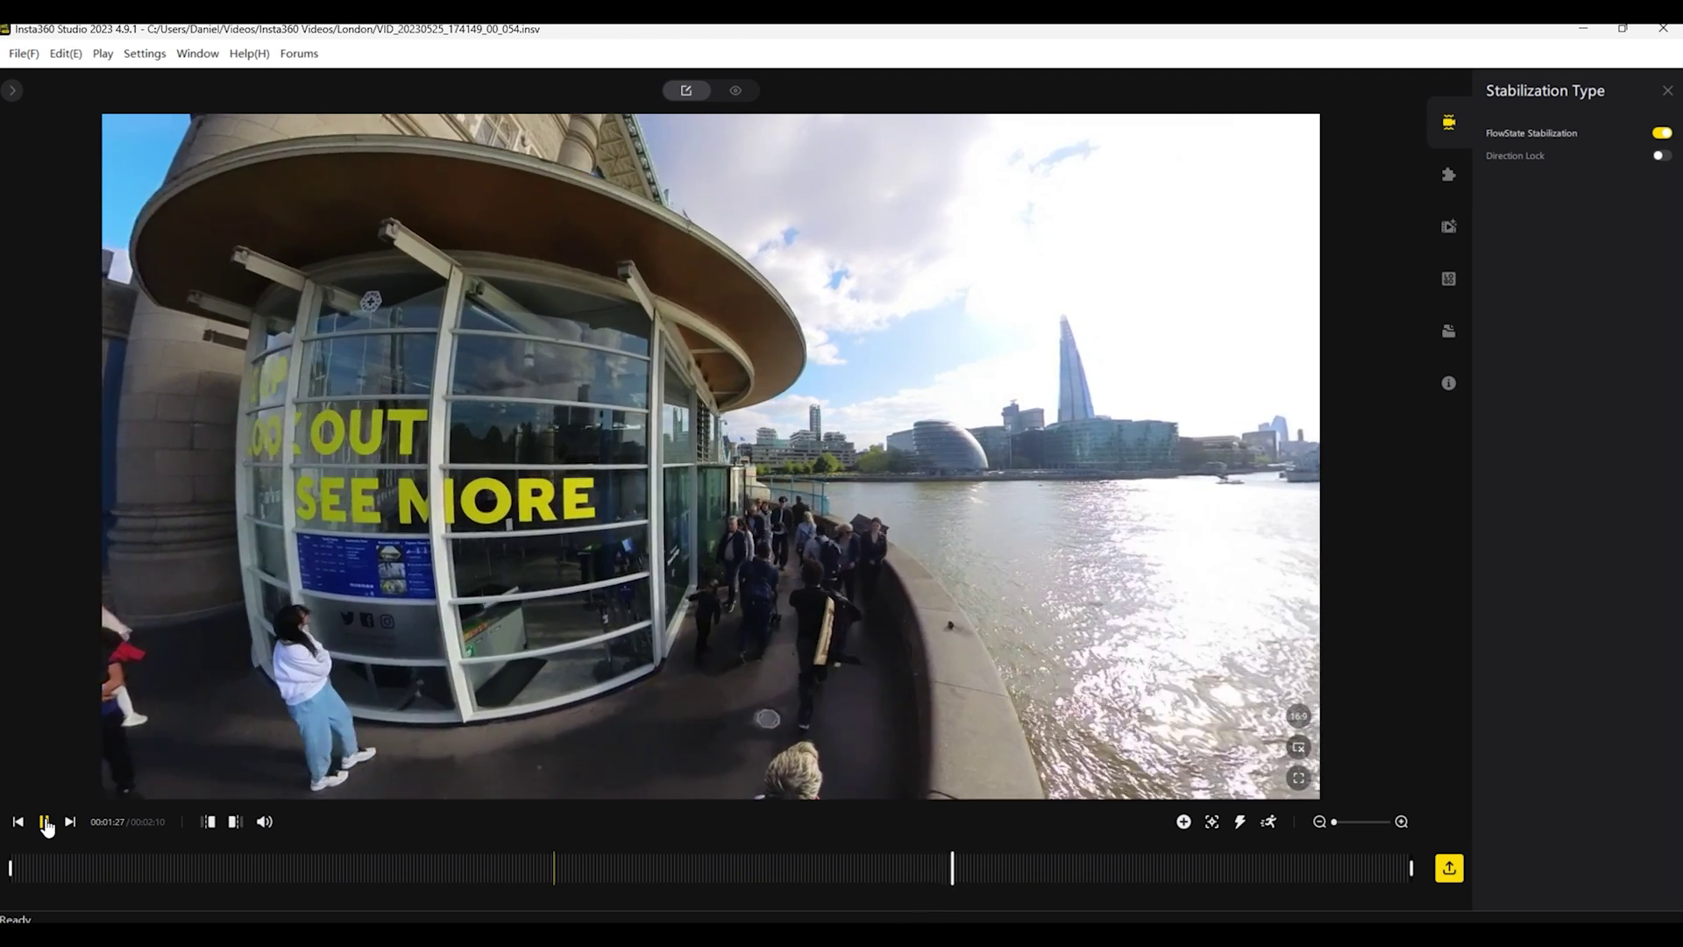
{"action": "left_click", "coordinate": [45, 823]}
Step: Enable Direction Lock, play while swinging the view across the river, then open Stitching settings
{"action": "left_click", "coordinate": [1662, 156]}
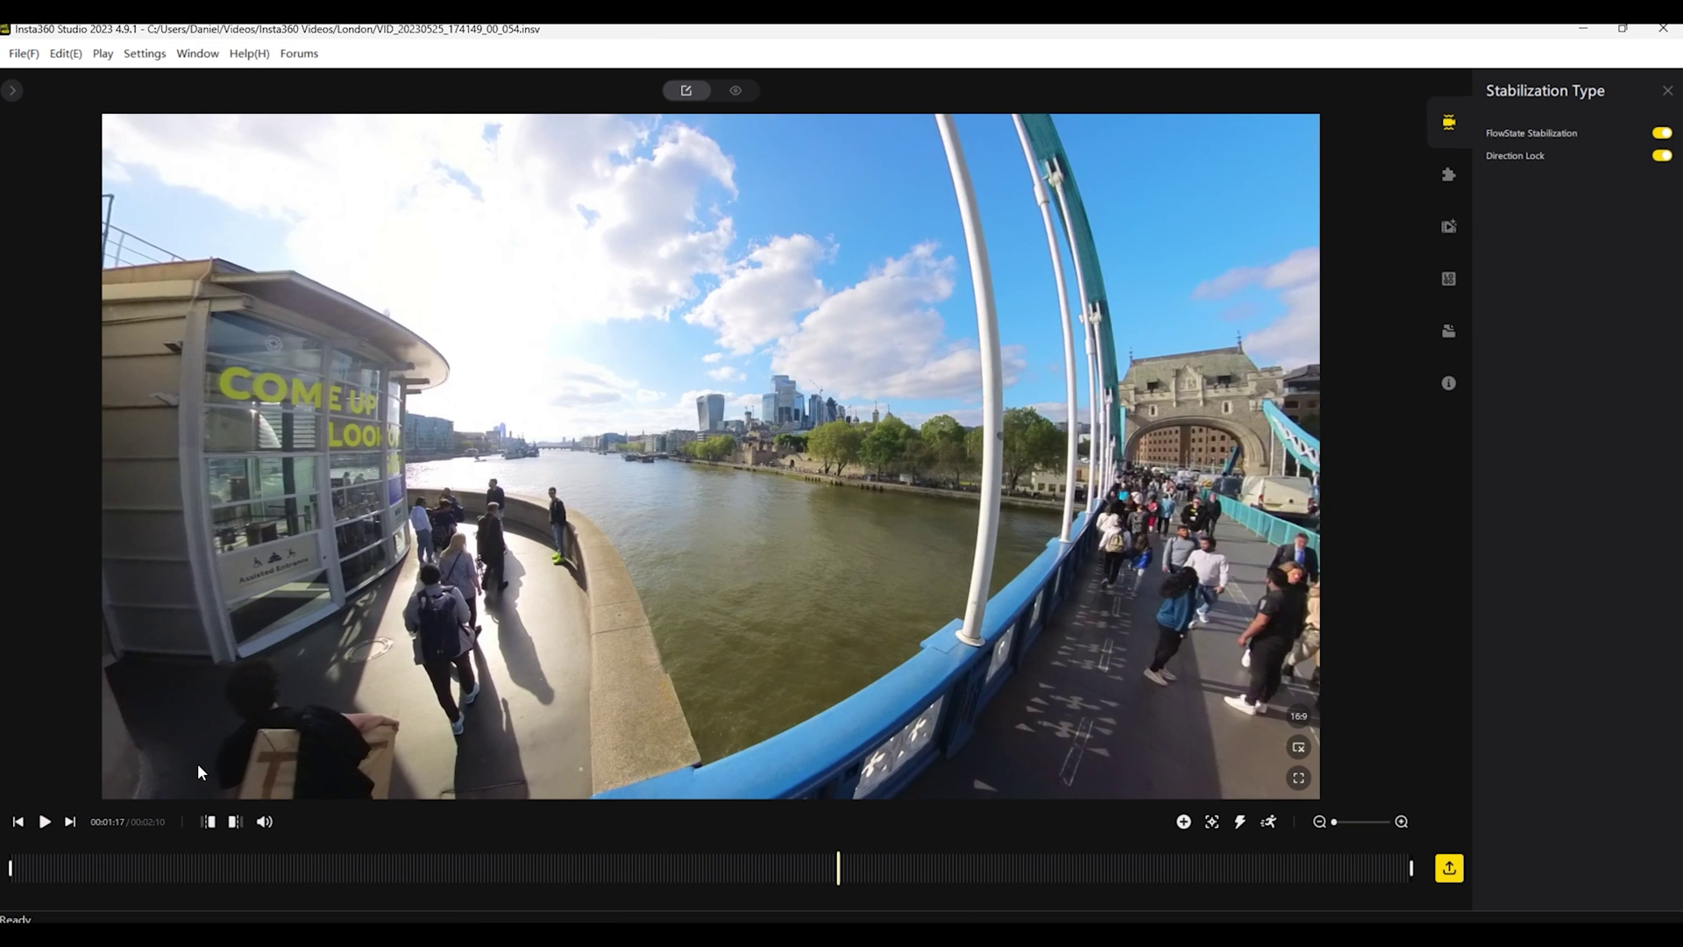
{"action": "left_click", "coordinate": [45, 824]}
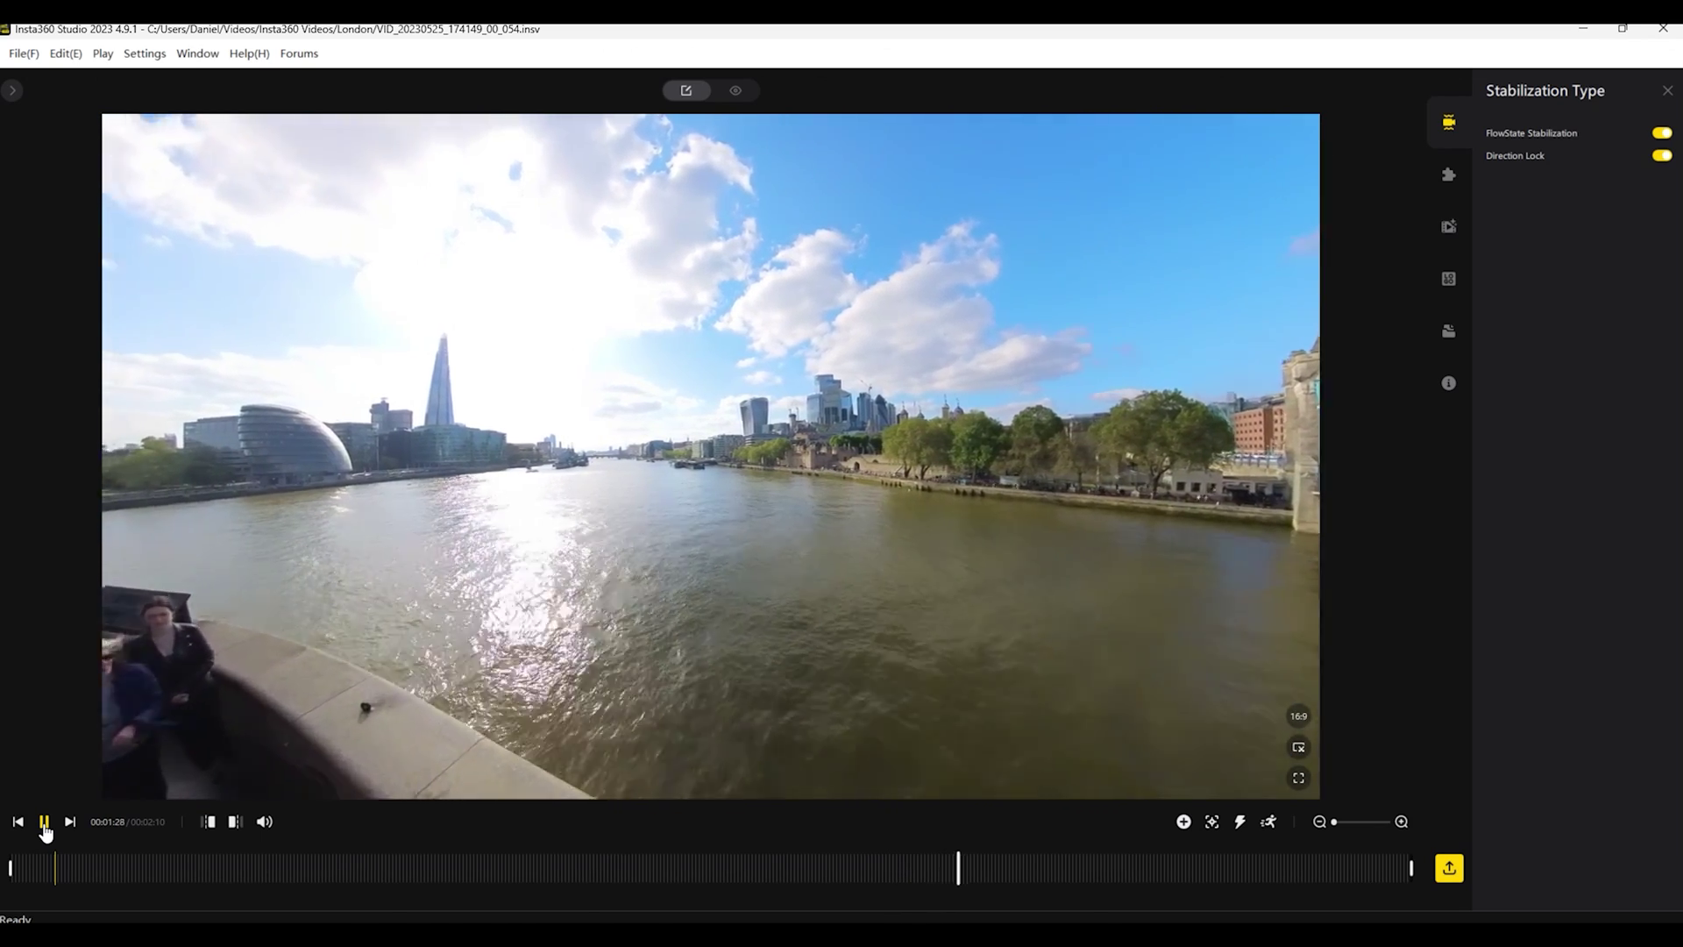
{"action": "left_click_drag", "start_coordinate": [371, 677], "coordinate": [1133, 655]}
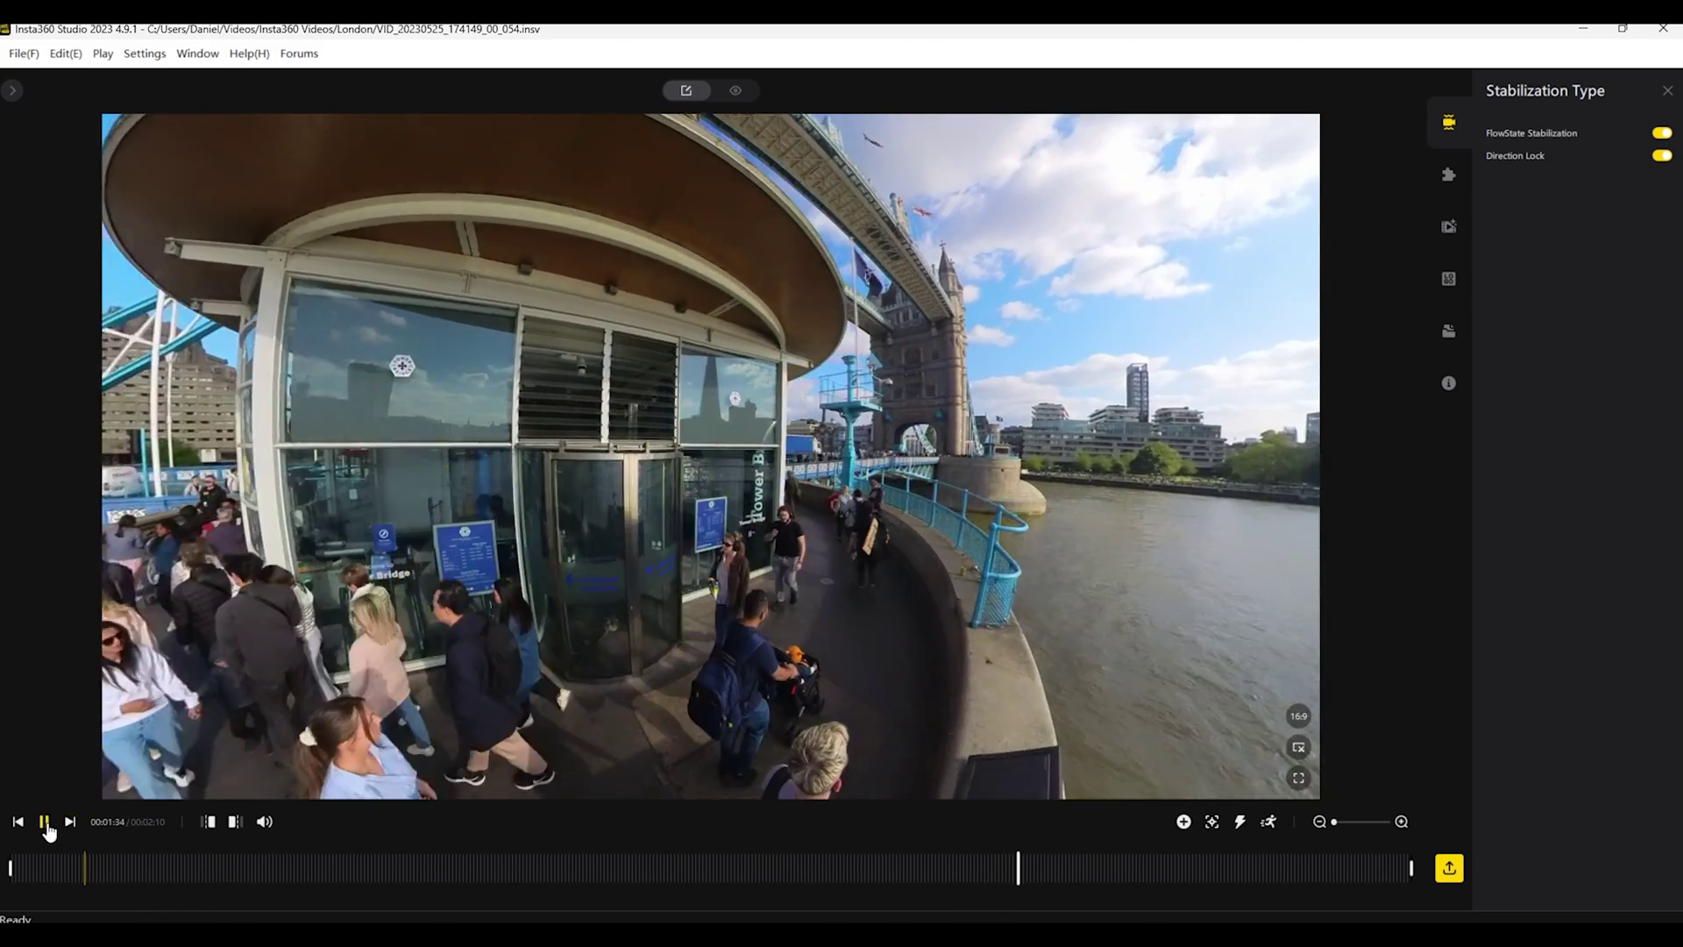
{"action": "left_click", "coordinate": [45, 823]}
{"action": "left_click", "coordinate": [1448, 174]}
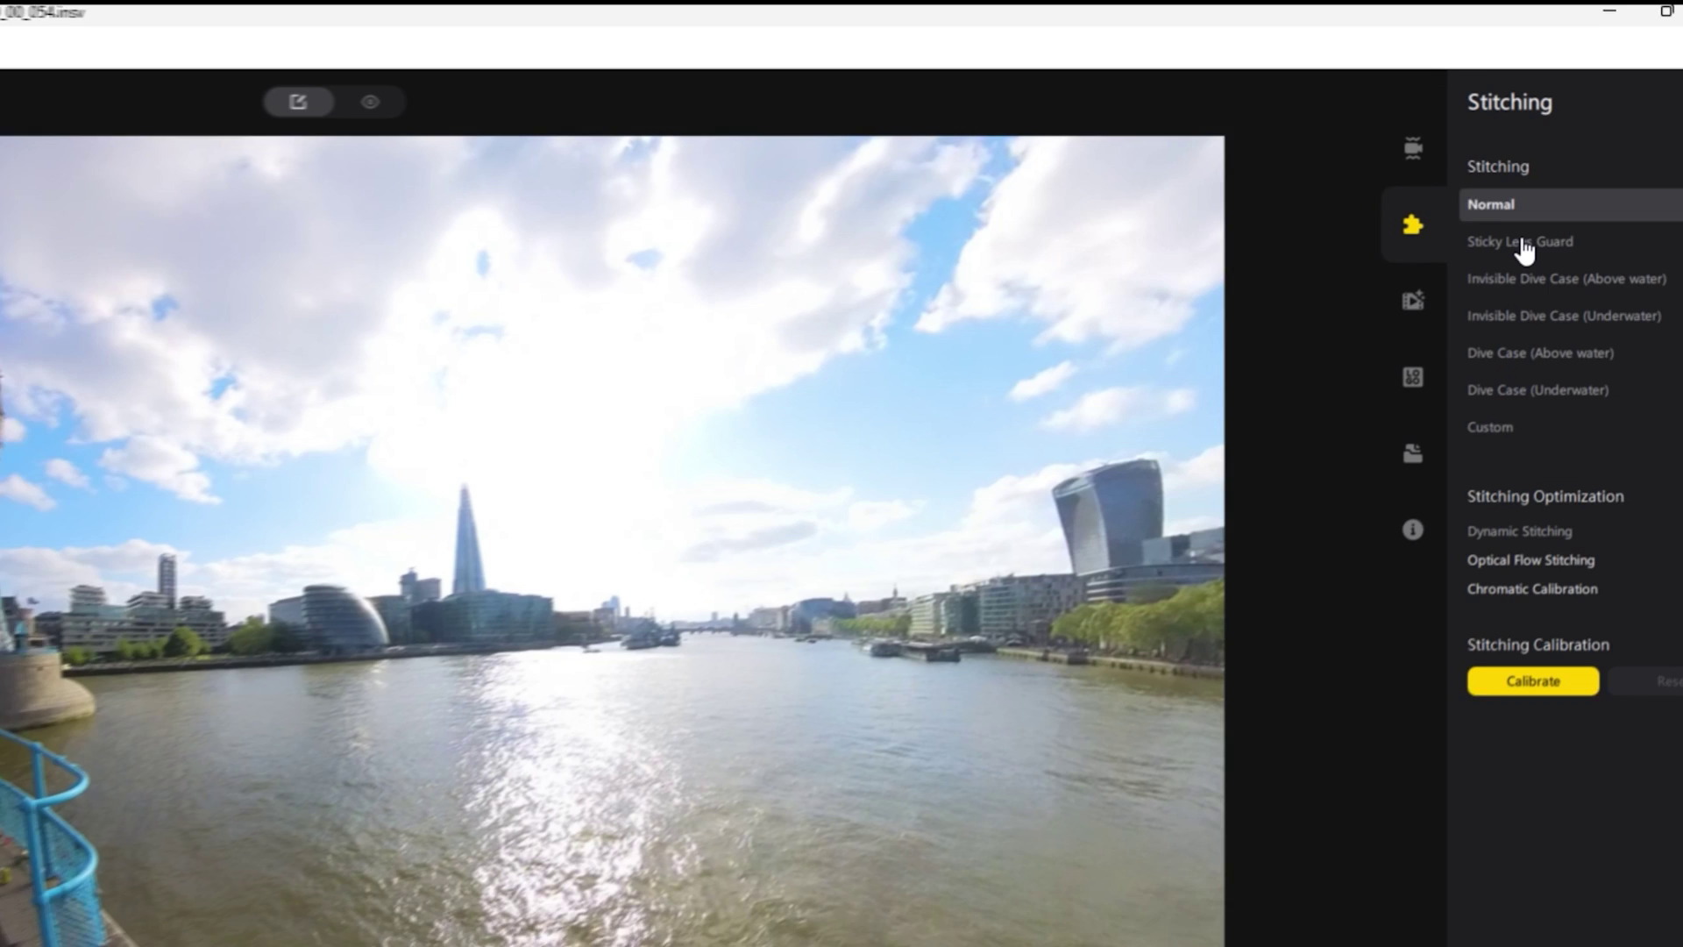
Step: Try Sticky Lens Guard and Invisible Dive Case above-water and underwater stitching, then return to Normal
{"action": "left_click", "coordinate": [1545, 230]}
{"action": "left_click", "coordinate": [1417, 291]}
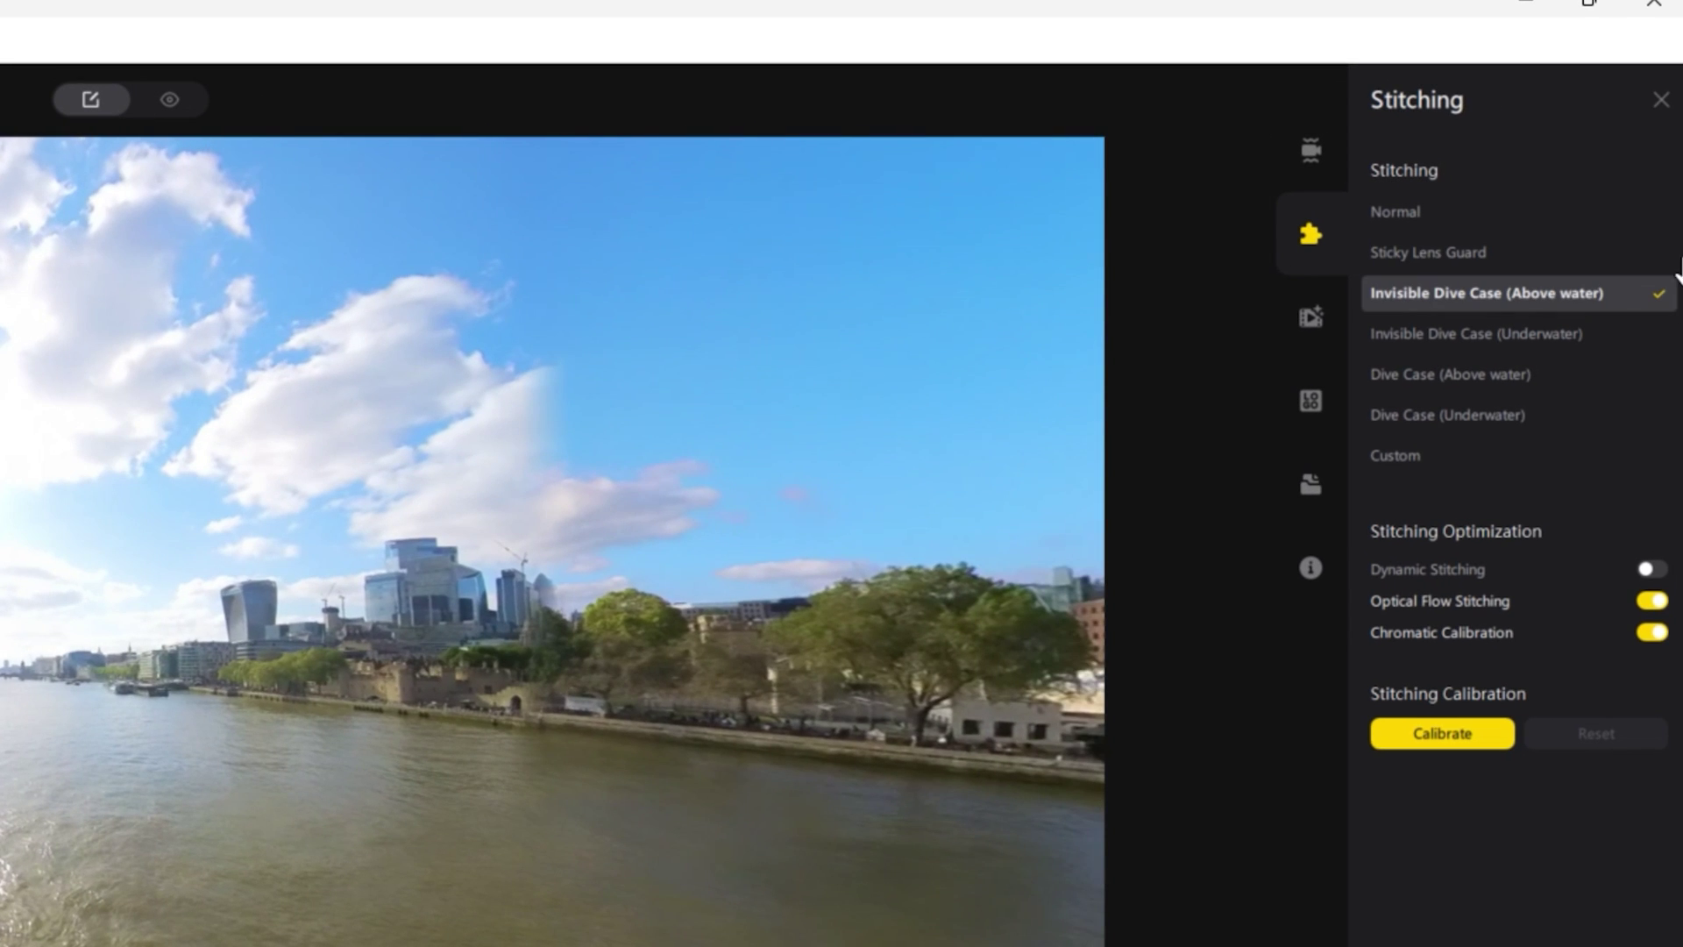
{"action": "left_click", "coordinate": [1589, 335]}
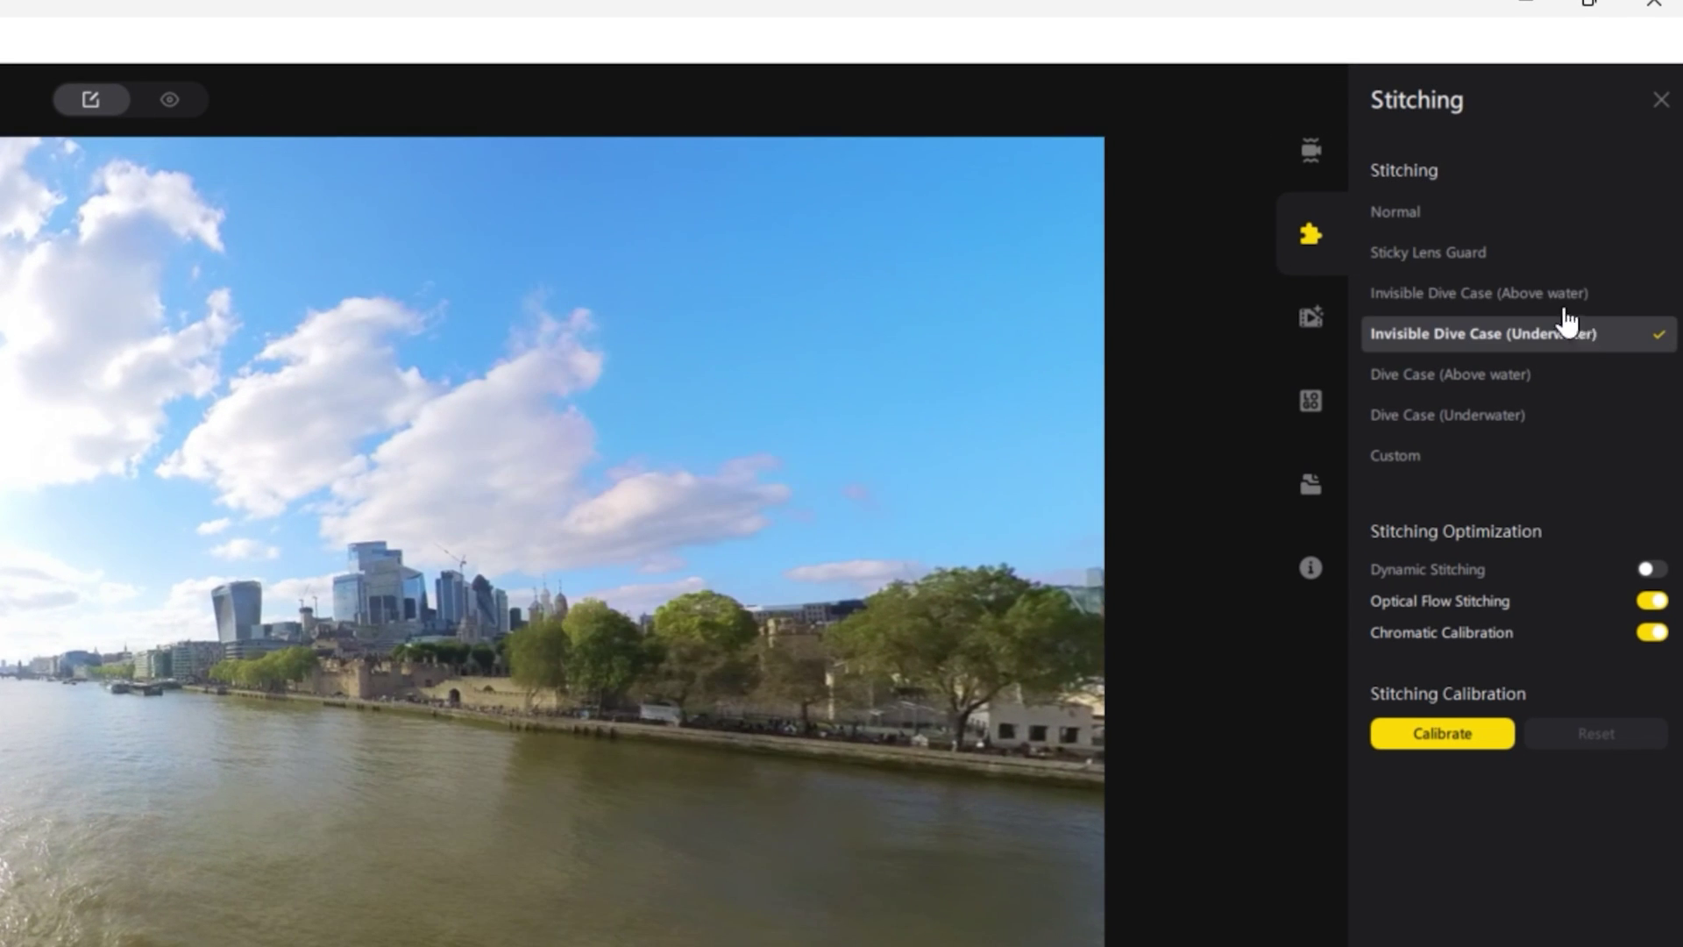
{"action": "left_click", "coordinate": [1557, 310]}
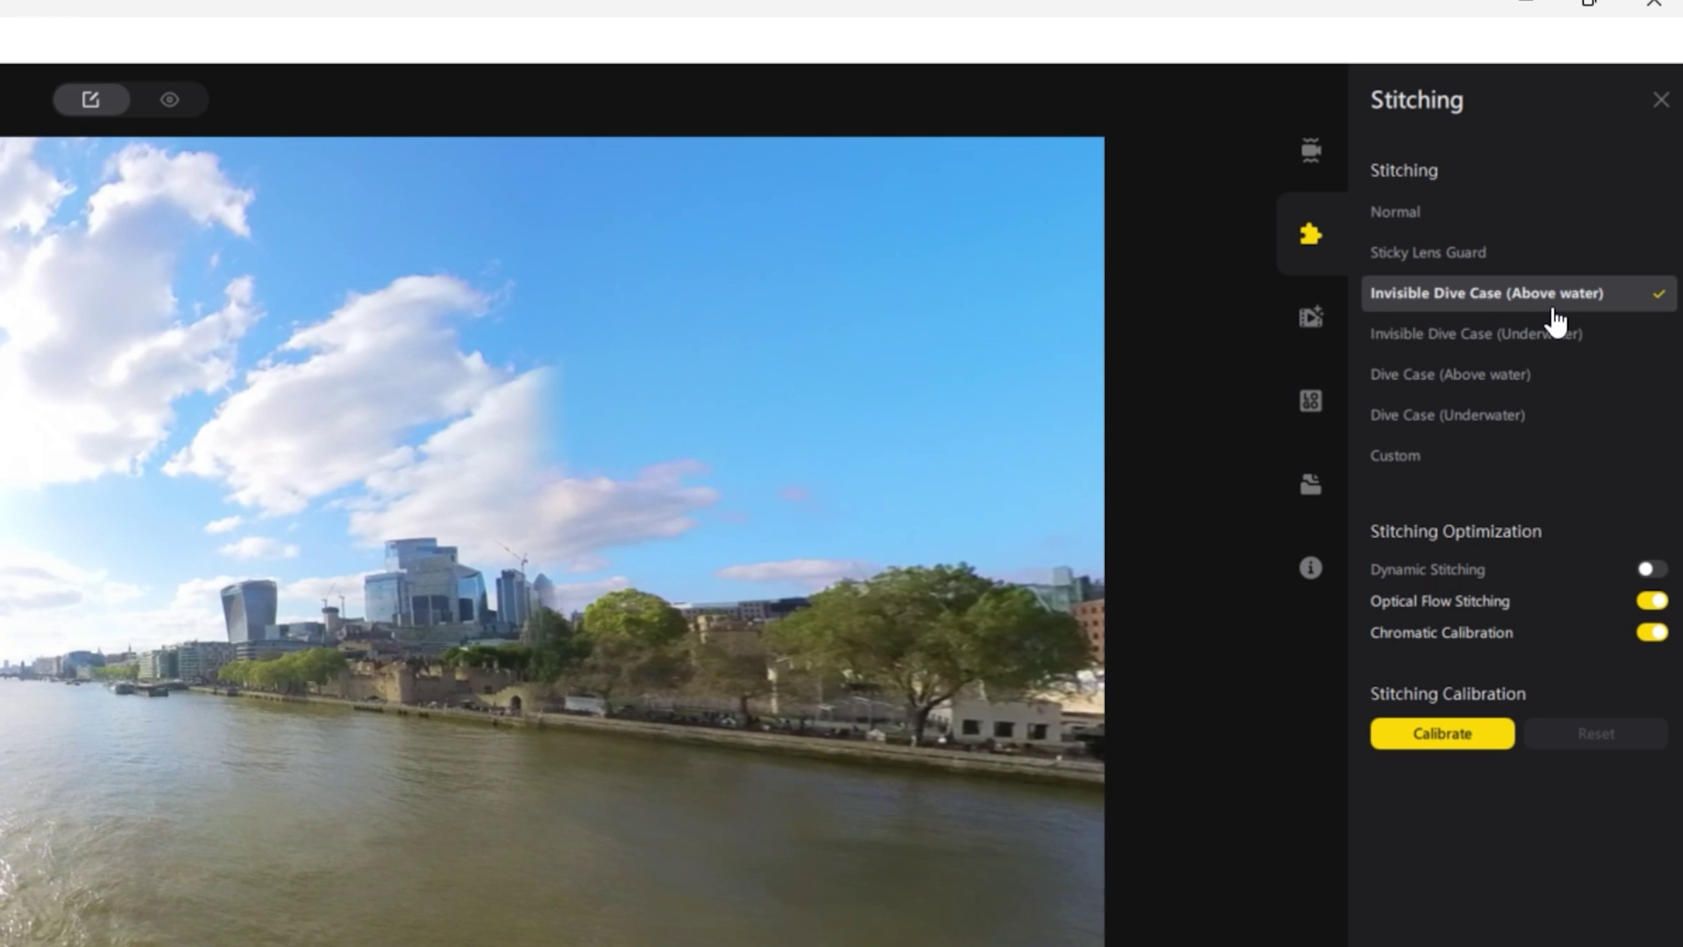
{"action": "left_click_drag", "start_coordinate": [424, 526], "coordinate": [151, 542]}
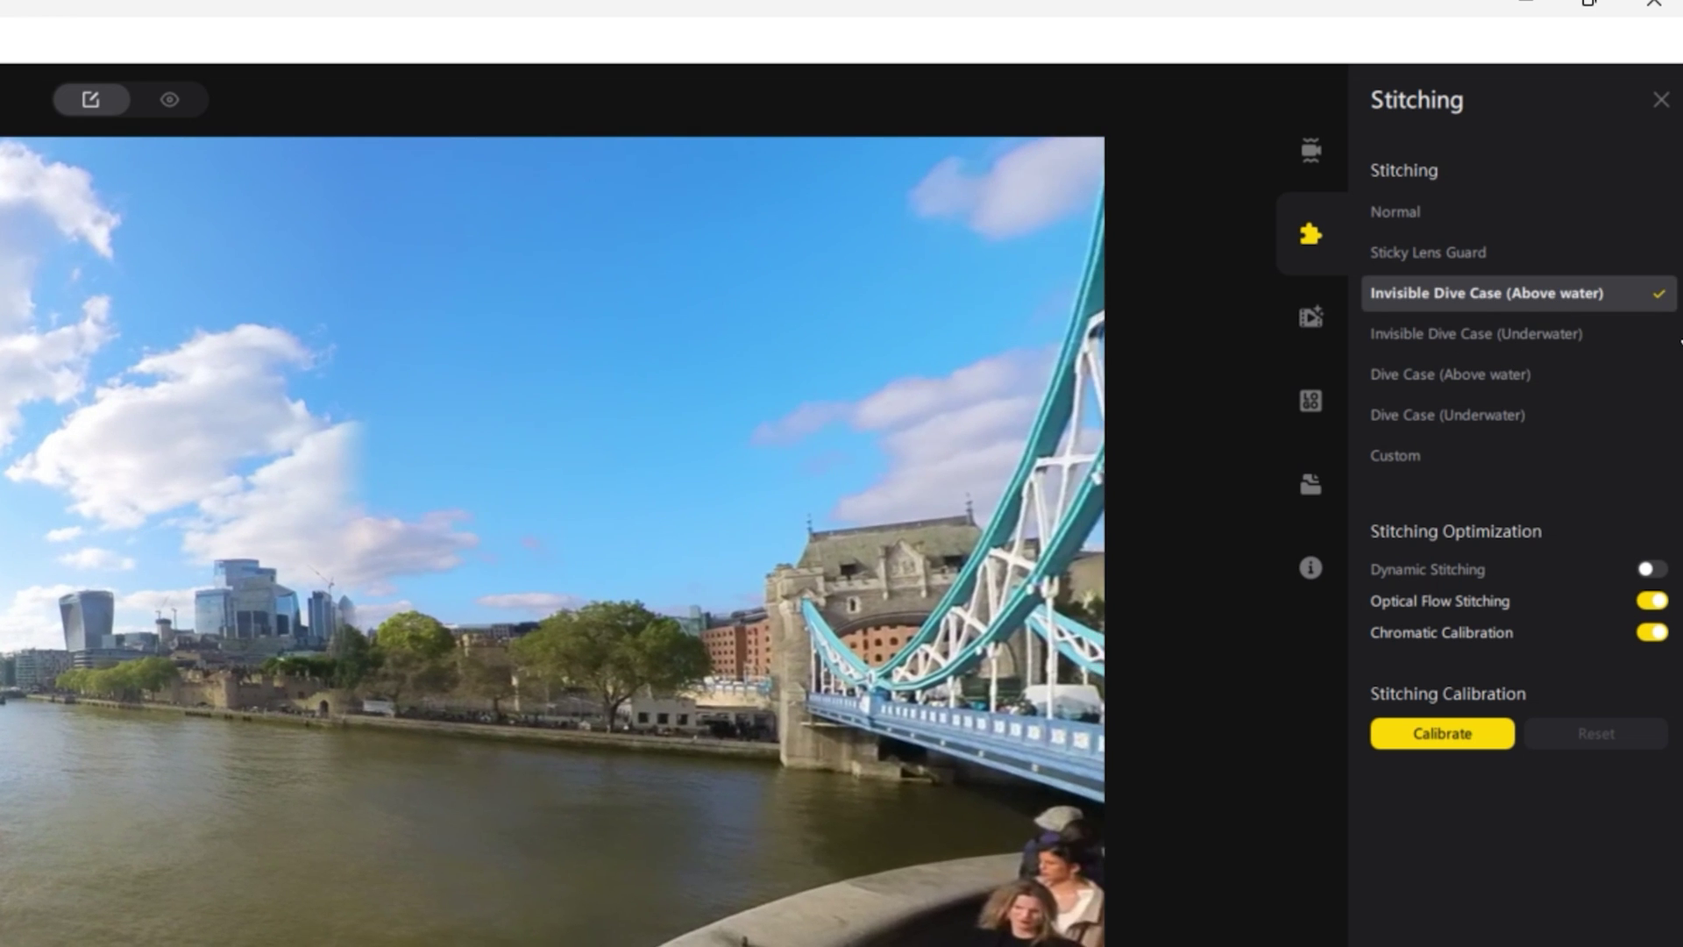
{"action": "left_click_drag", "start_coordinate": [308, 508], "coordinate": [452, 445]}
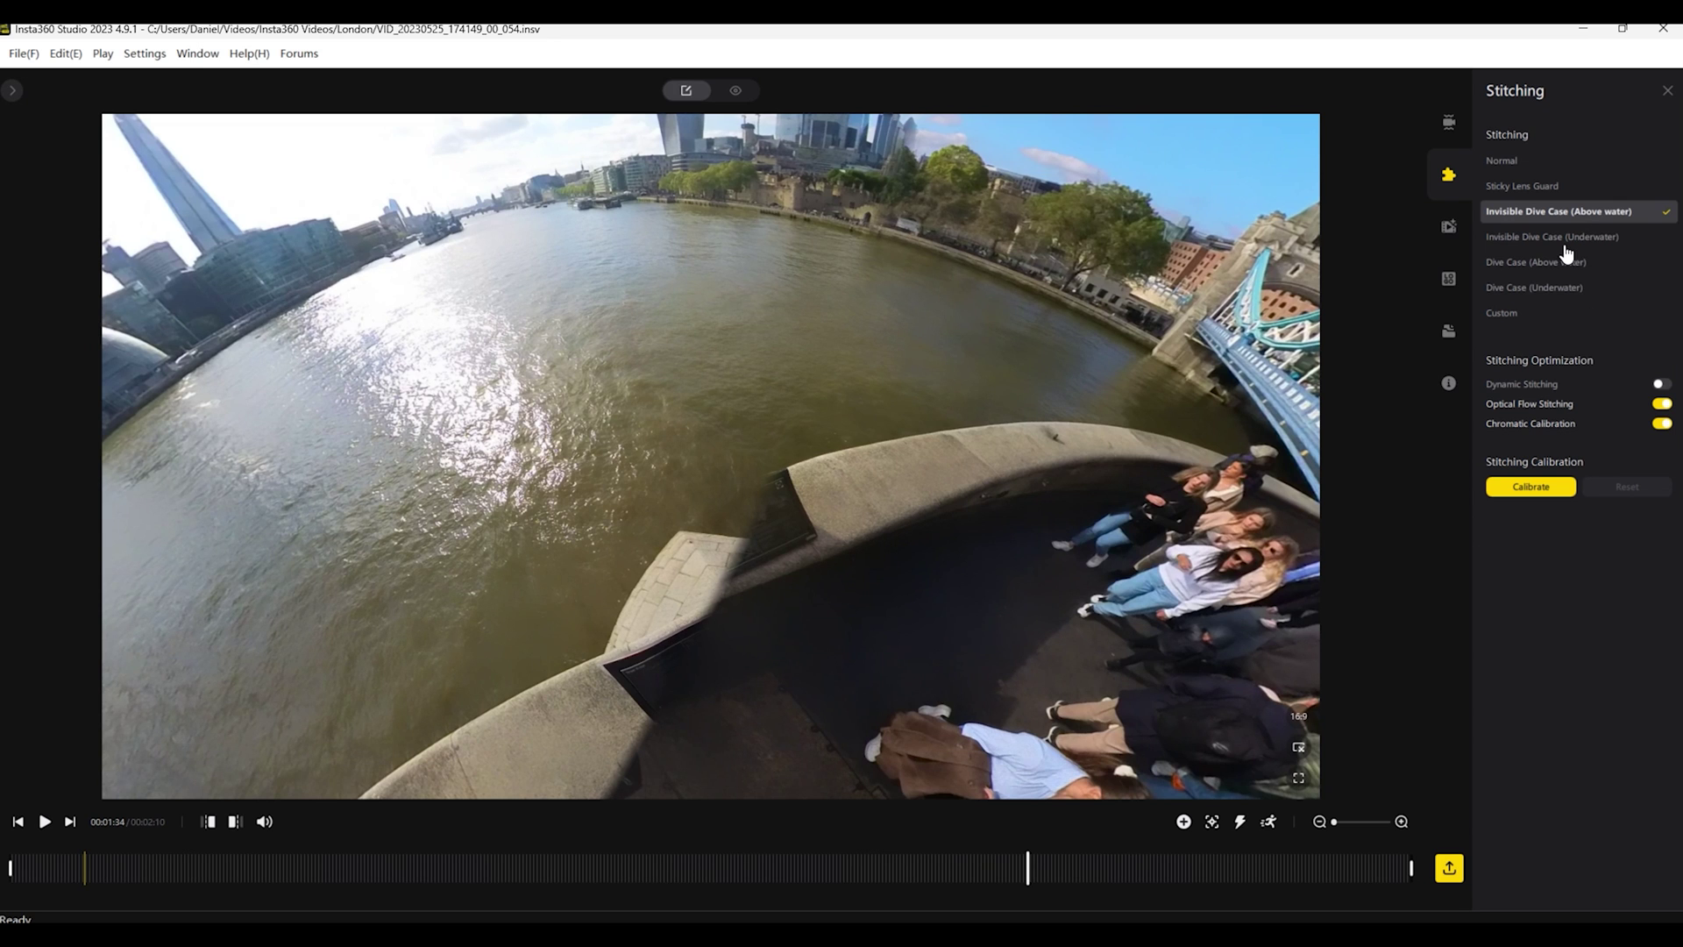
{"action": "left_click", "coordinate": [1566, 245]}
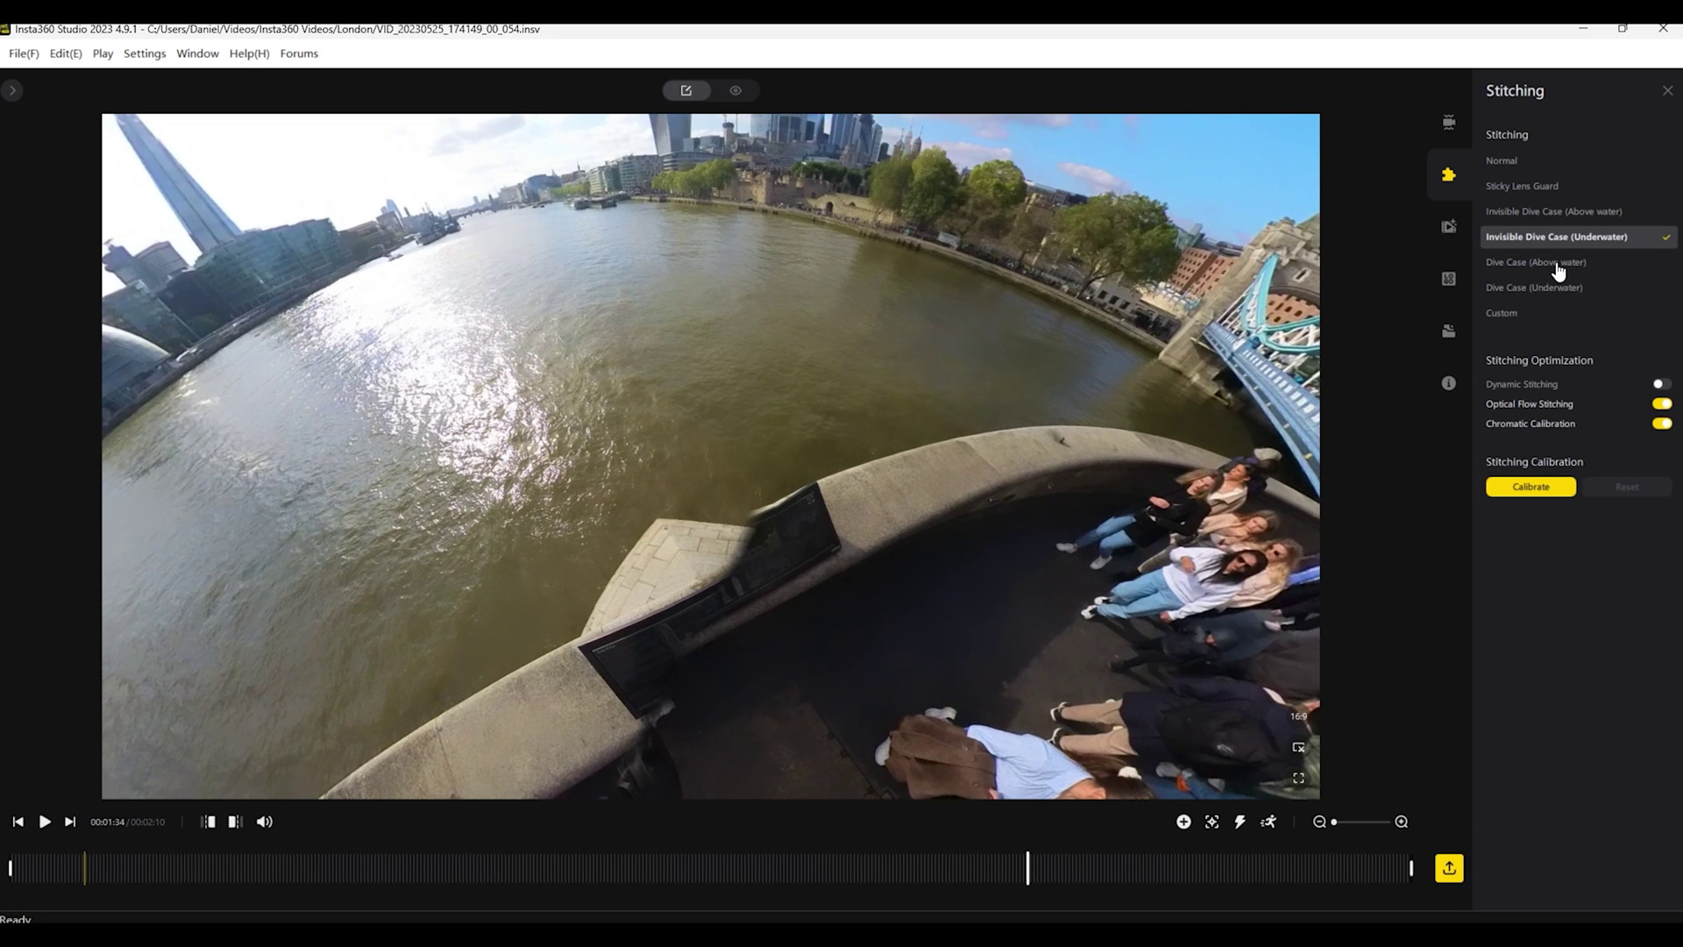
{"action": "left_click", "coordinate": [1544, 289]}
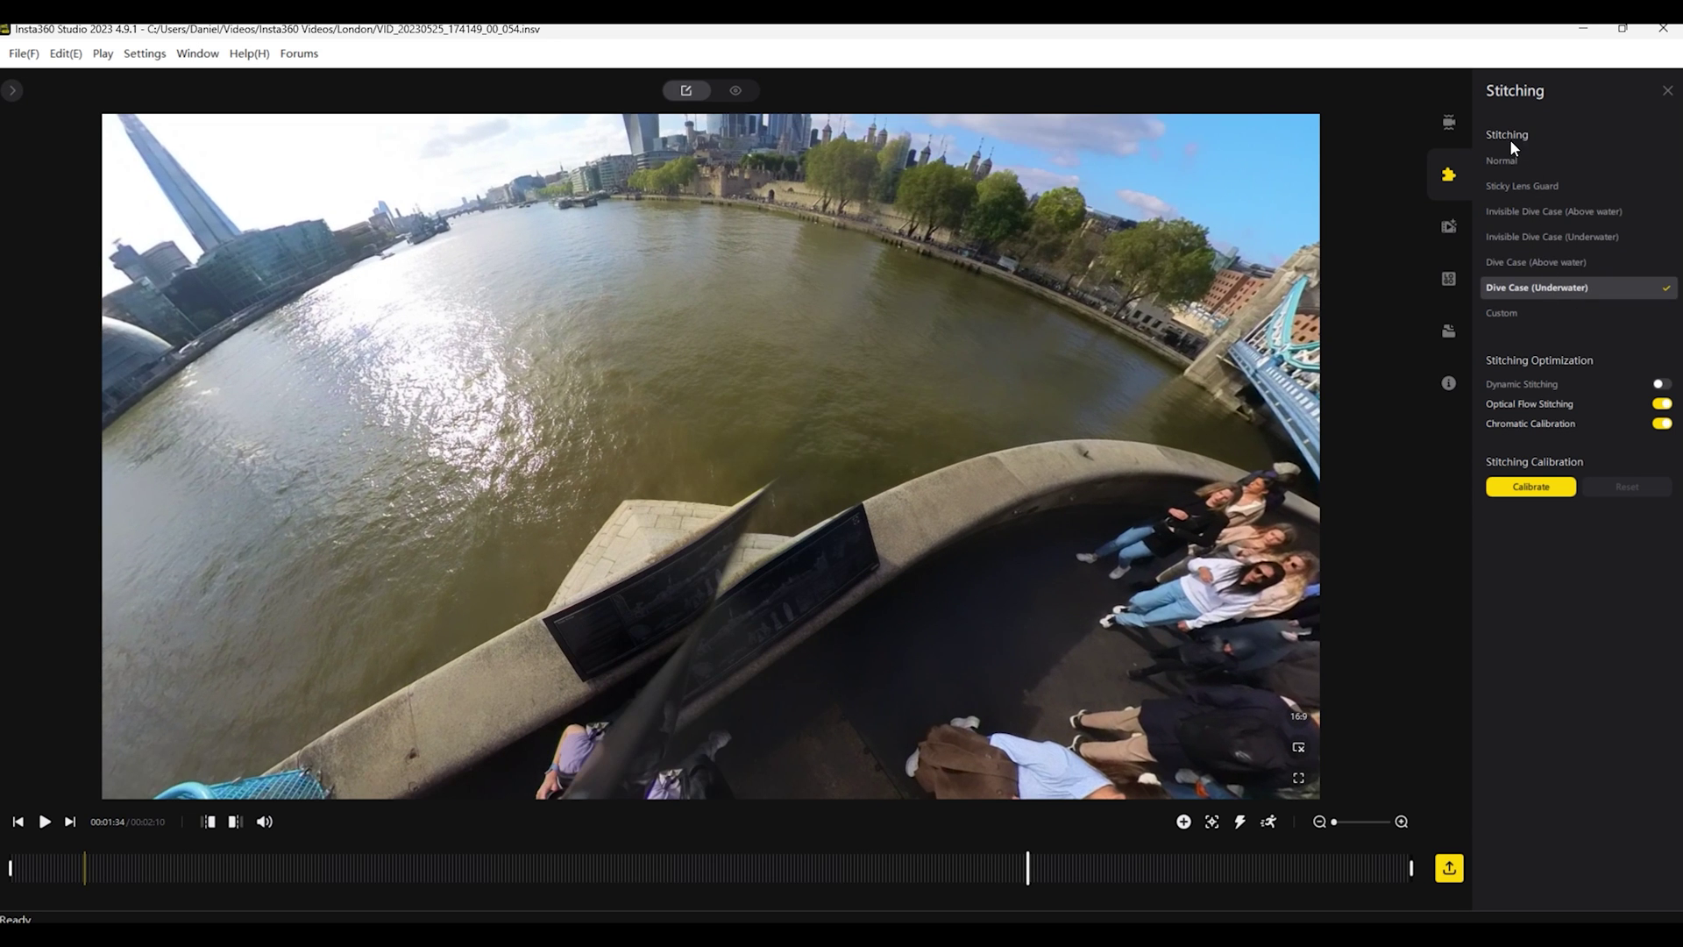
{"action": "left_click", "coordinate": [1509, 163]}
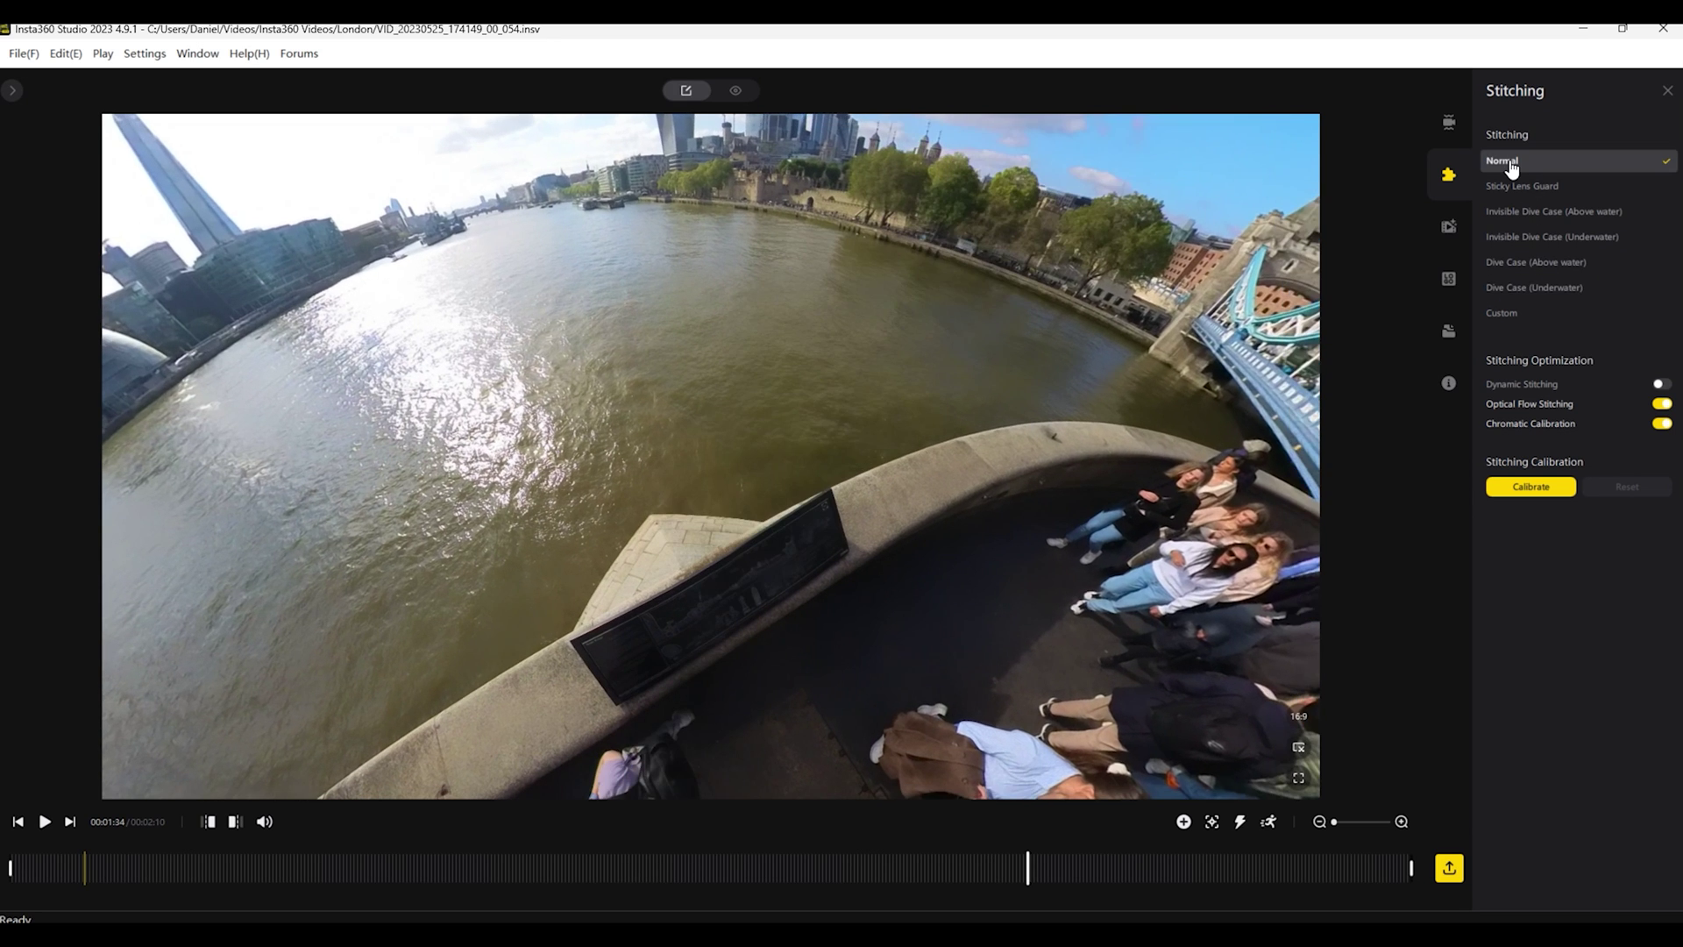
Step: Compare Dynamic Stitching on and off, leave it off, enable Optical Flow Stitching, and recalibrate
{"action": "left_click", "coordinate": [1662, 385]}
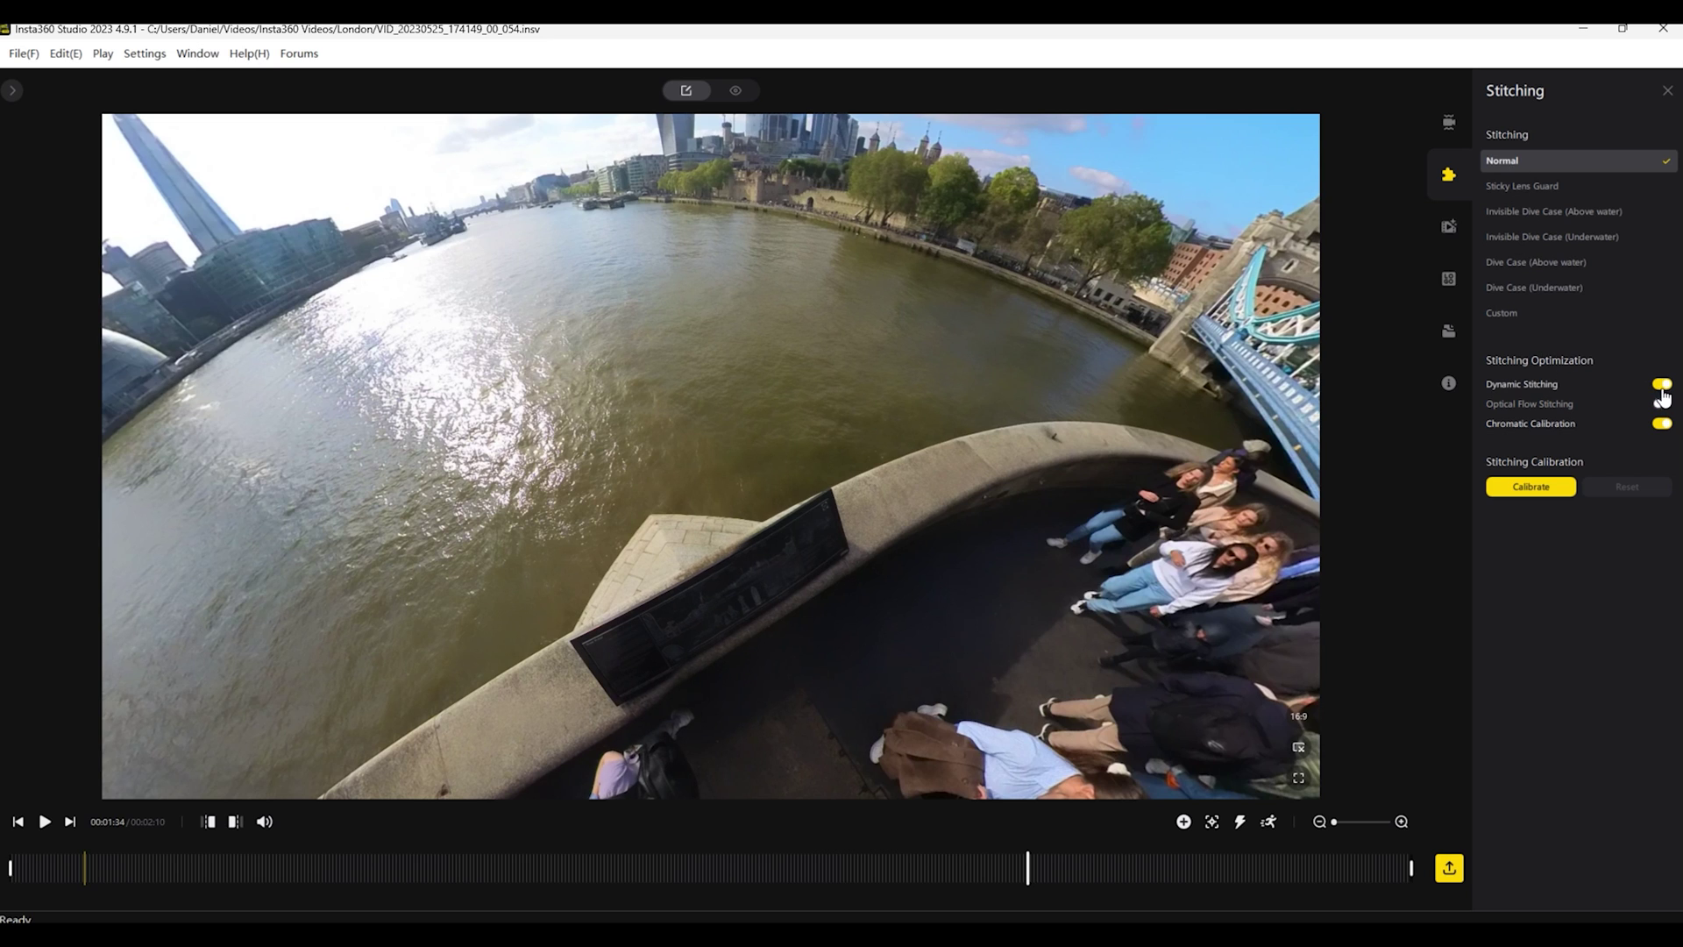
{"action": "left_click", "coordinate": [1662, 389]}
{"action": "left_click", "coordinate": [1663, 390]}
{"action": "left_click", "coordinate": [1661, 386]}
{"action": "left_click_drag", "start_coordinate": [914, 530], "coordinate": [878, 535]}
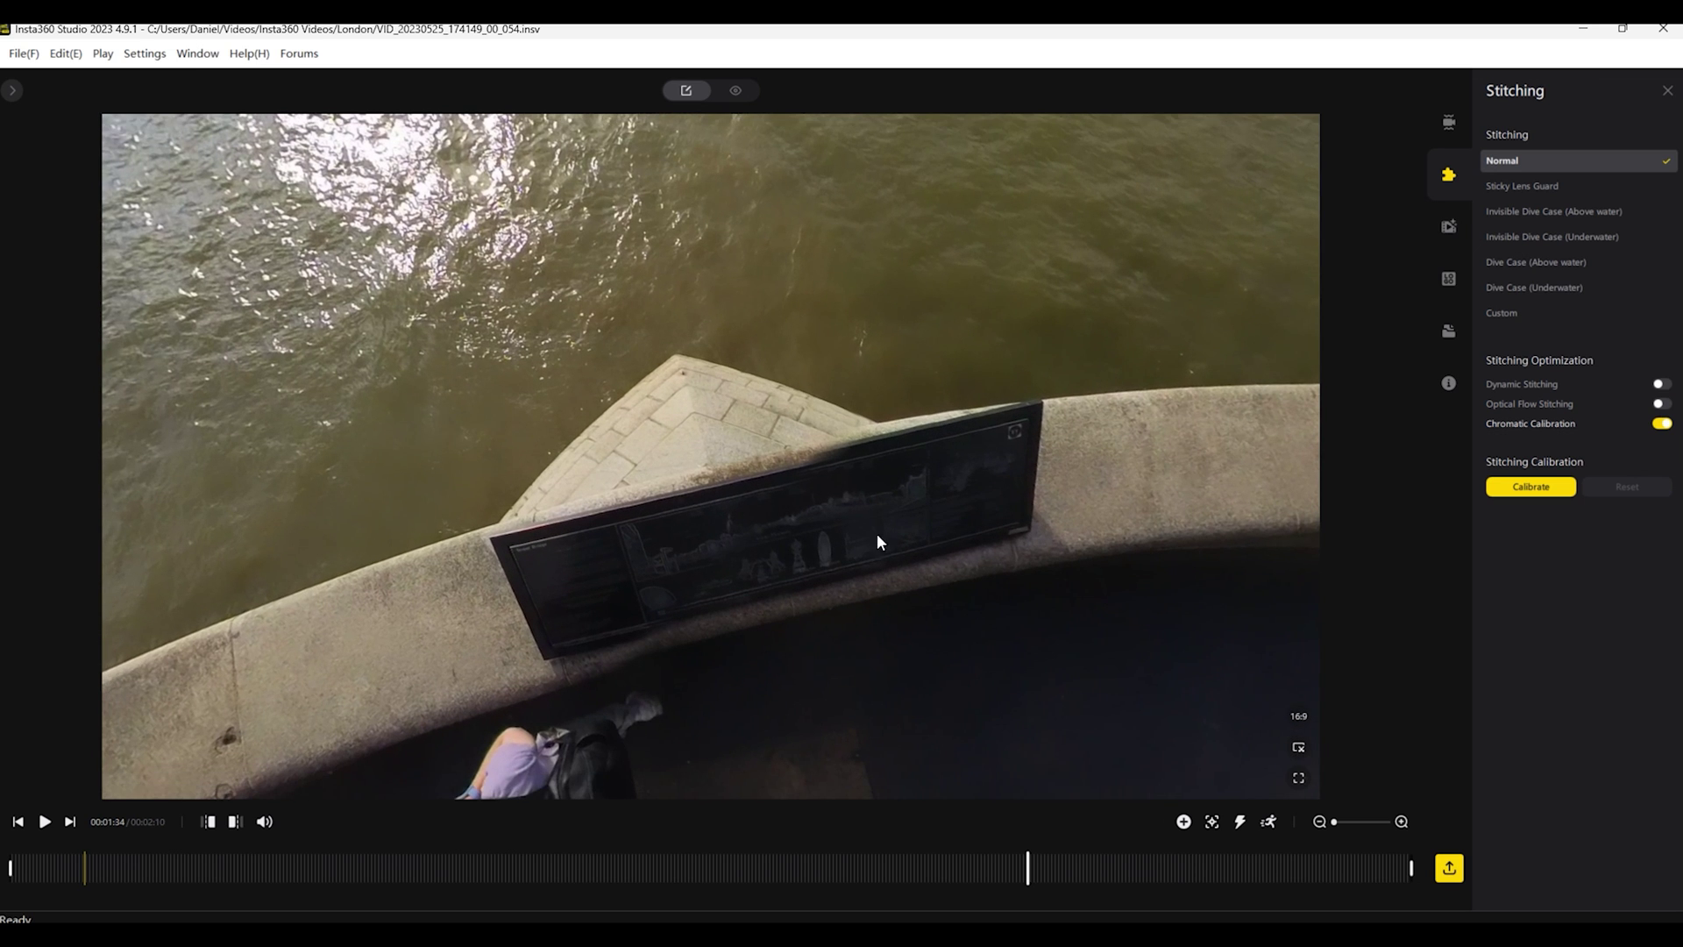
{"action": "left_click", "coordinate": [1661, 385]}
{"action": "left_click", "coordinate": [1661, 386]}
{"action": "left_click", "coordinate": [1661, 405]}
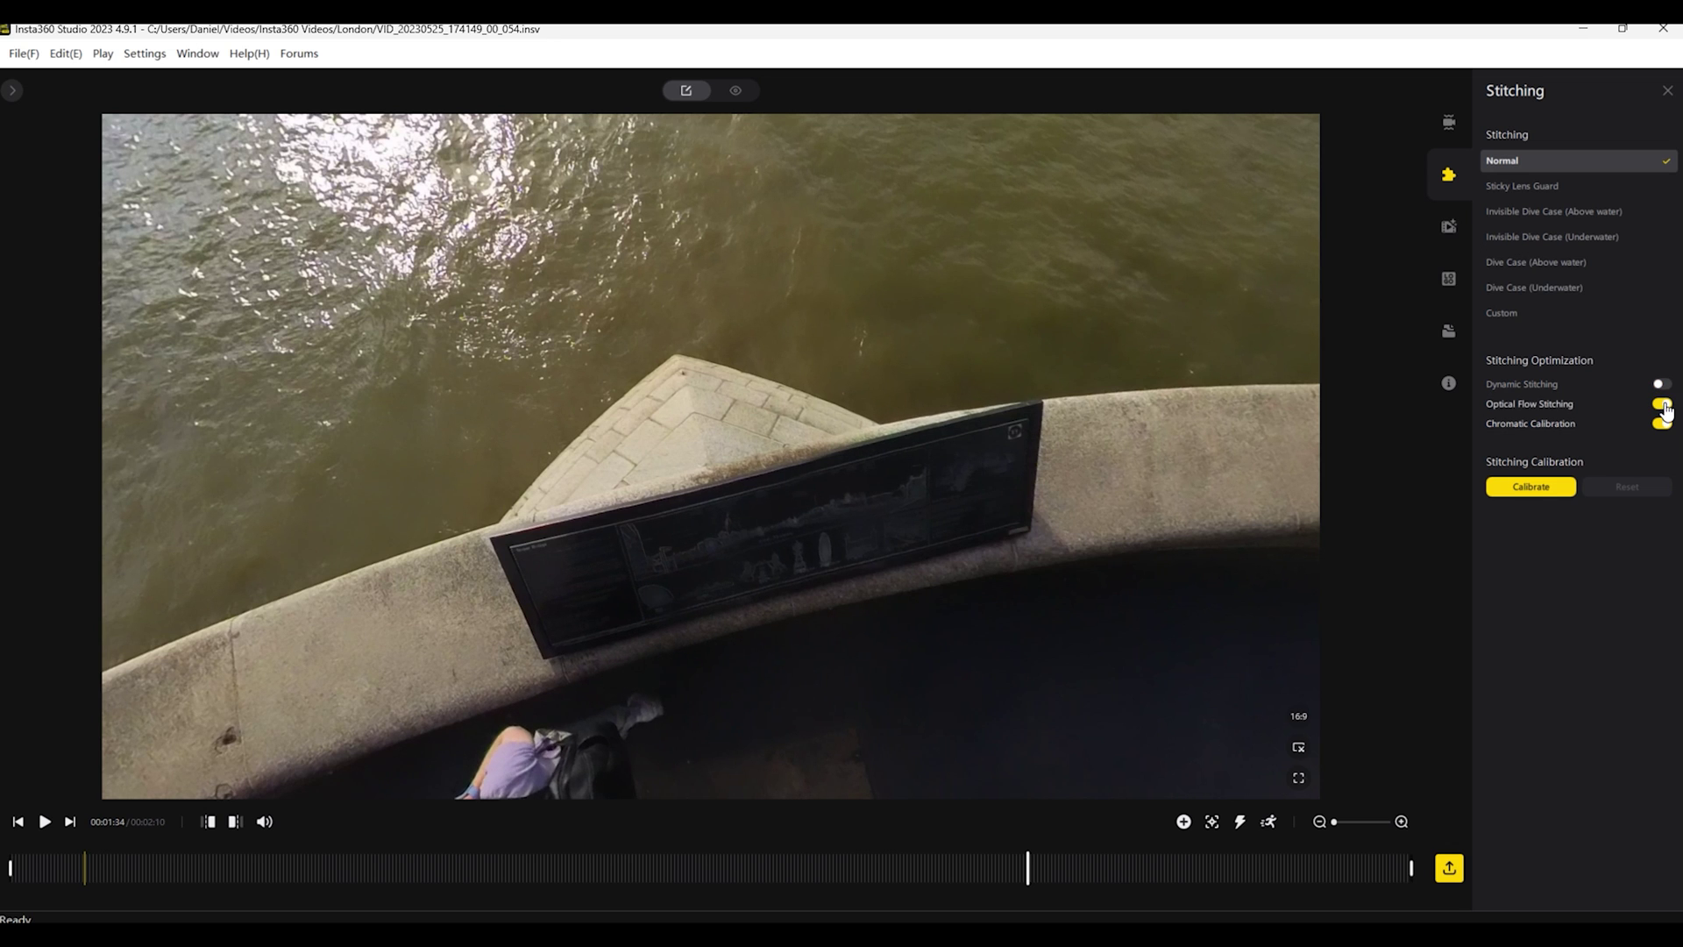
{"action": "left_click", "coordinate": [1532, 488]}
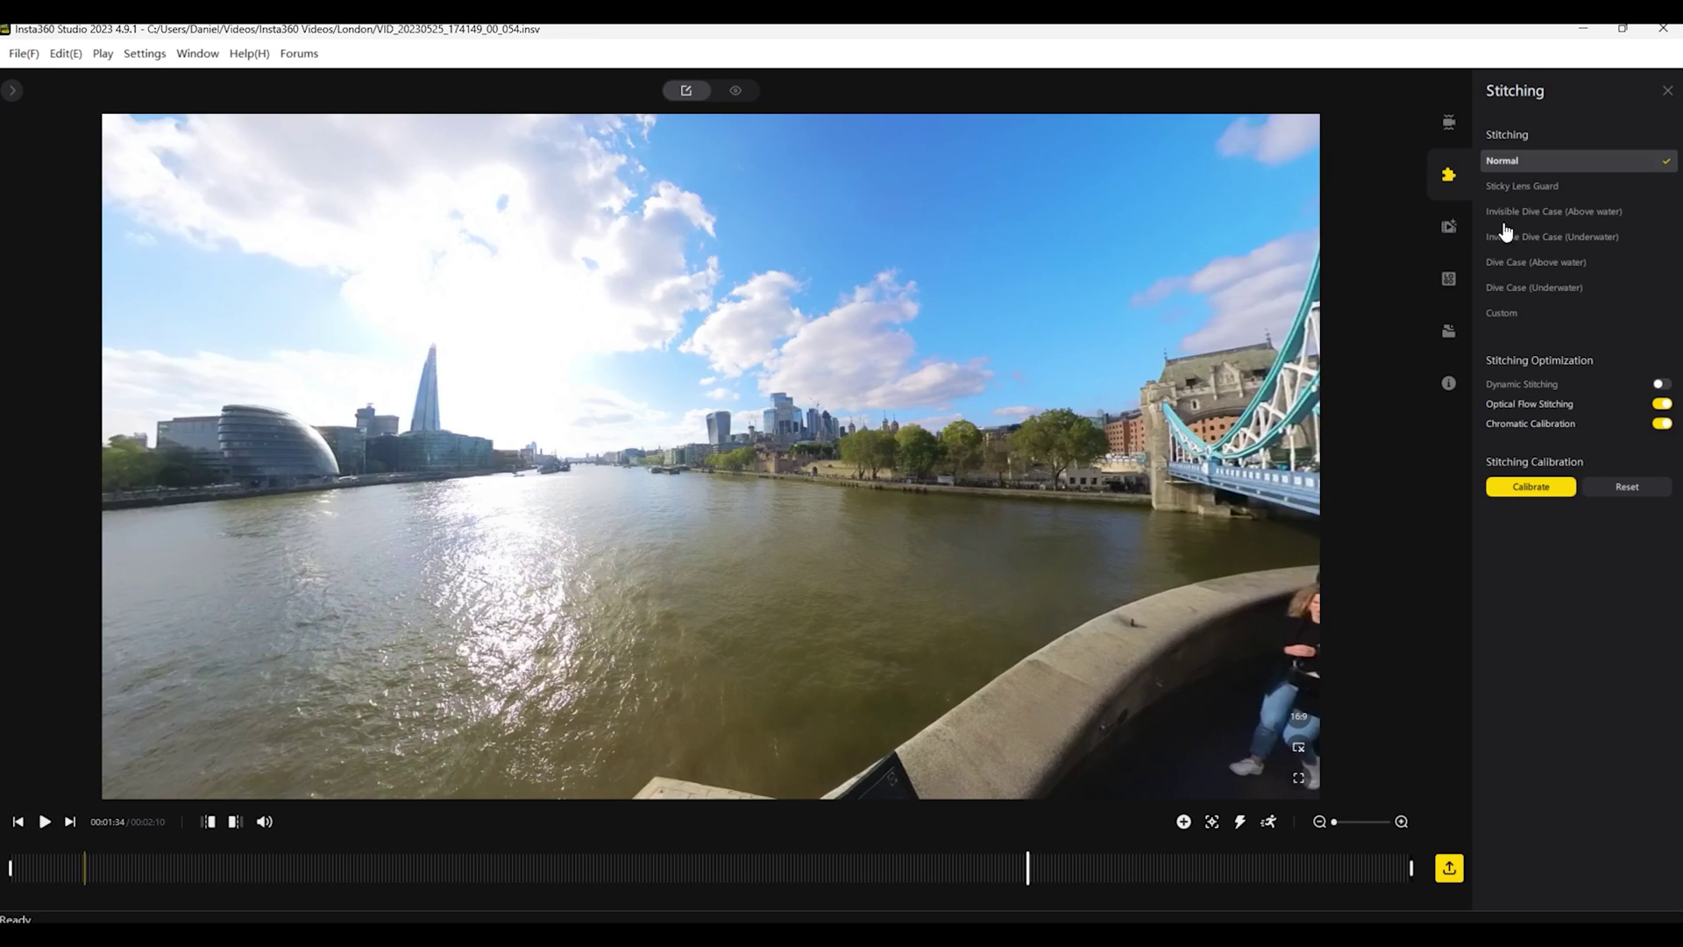
Step: Try Color Plus and Clarity Plus with increased strength in the Media Processing panel
{"action": "left_click", "coordinate": [1449, 228]}
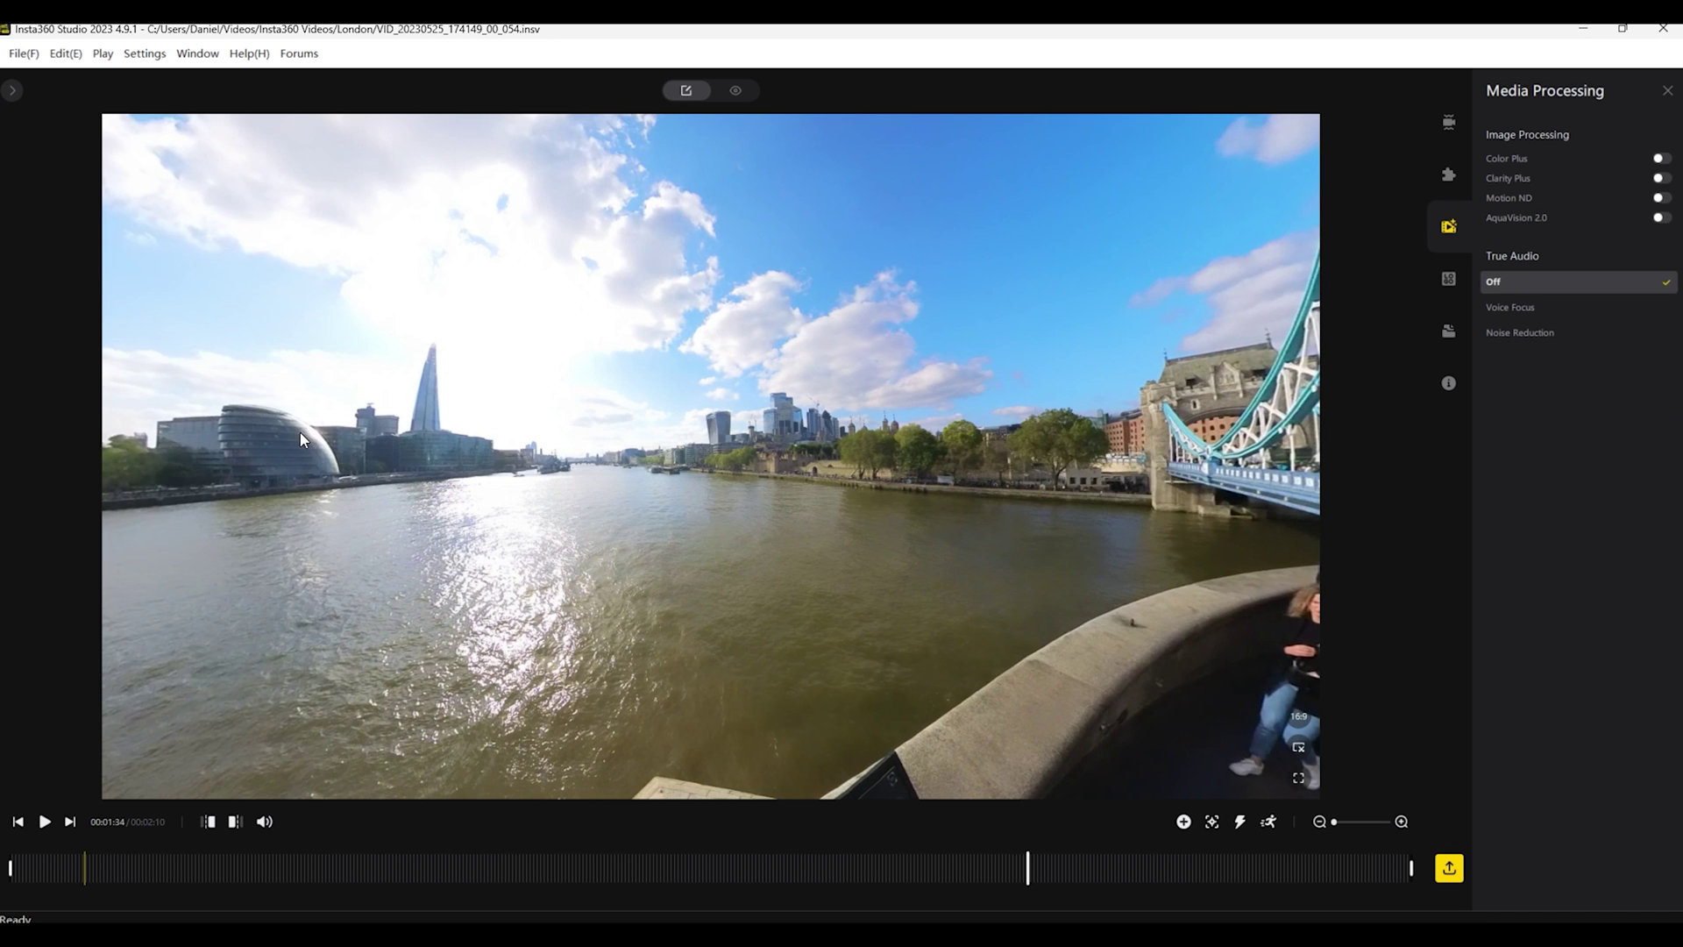
{"action": "left_click_drag", "start_coordinate": [614, 483], "coordinate": [1083, 540]}
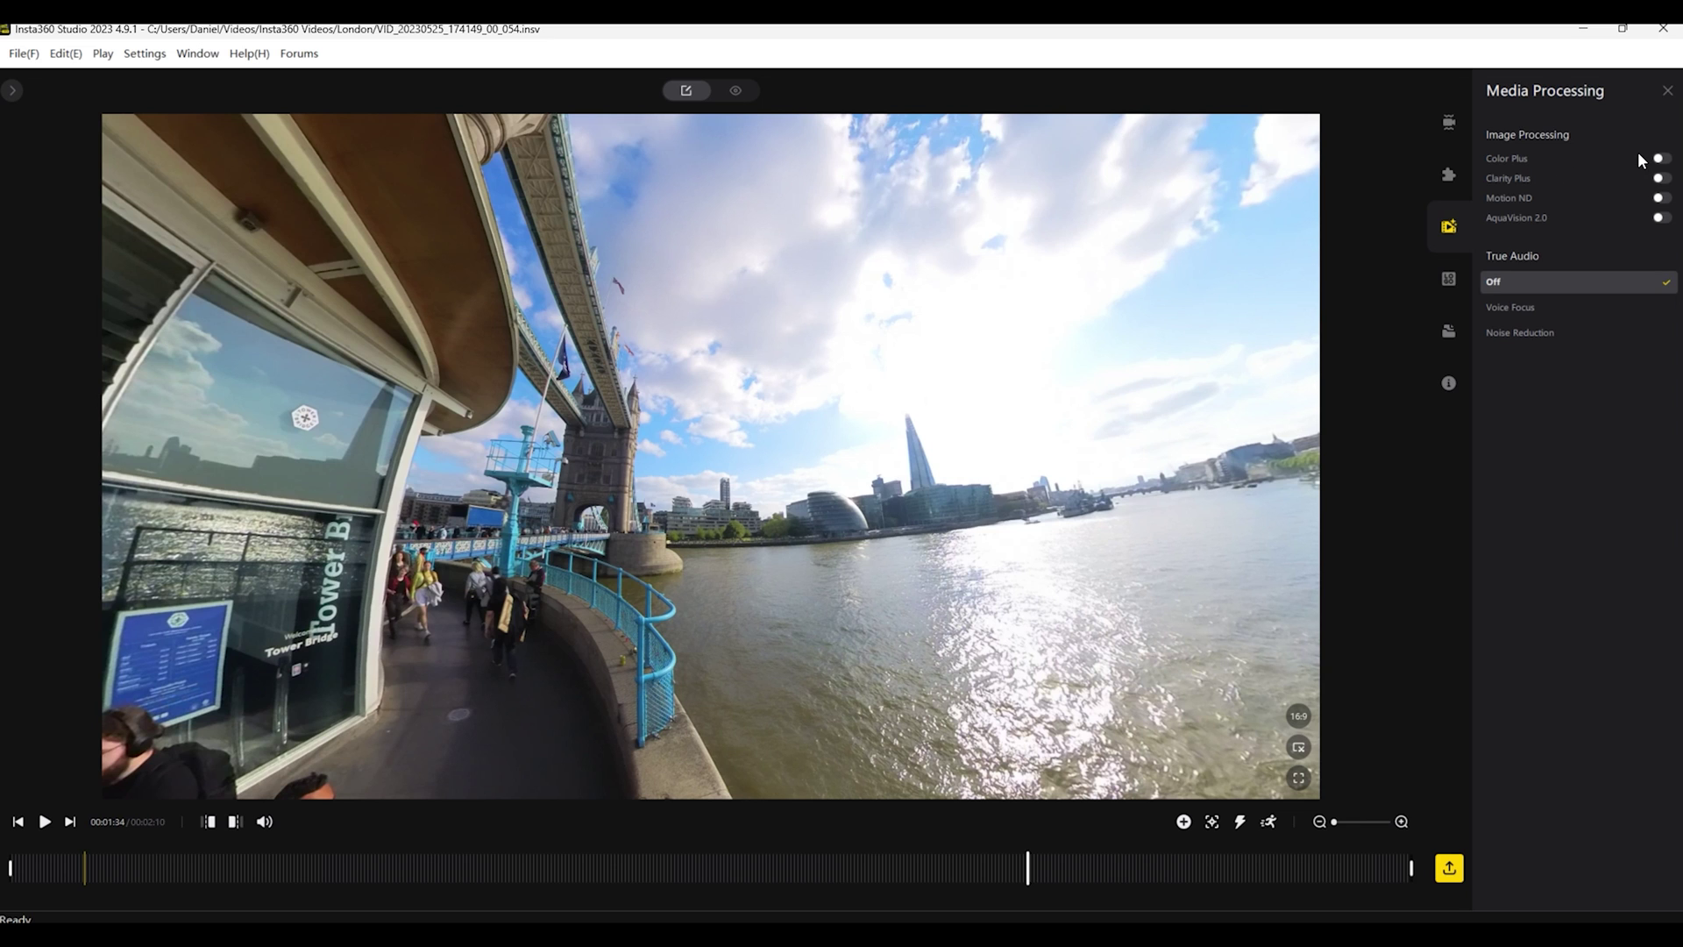
{"action": "left_click", "coordinate": [1661, 158]}
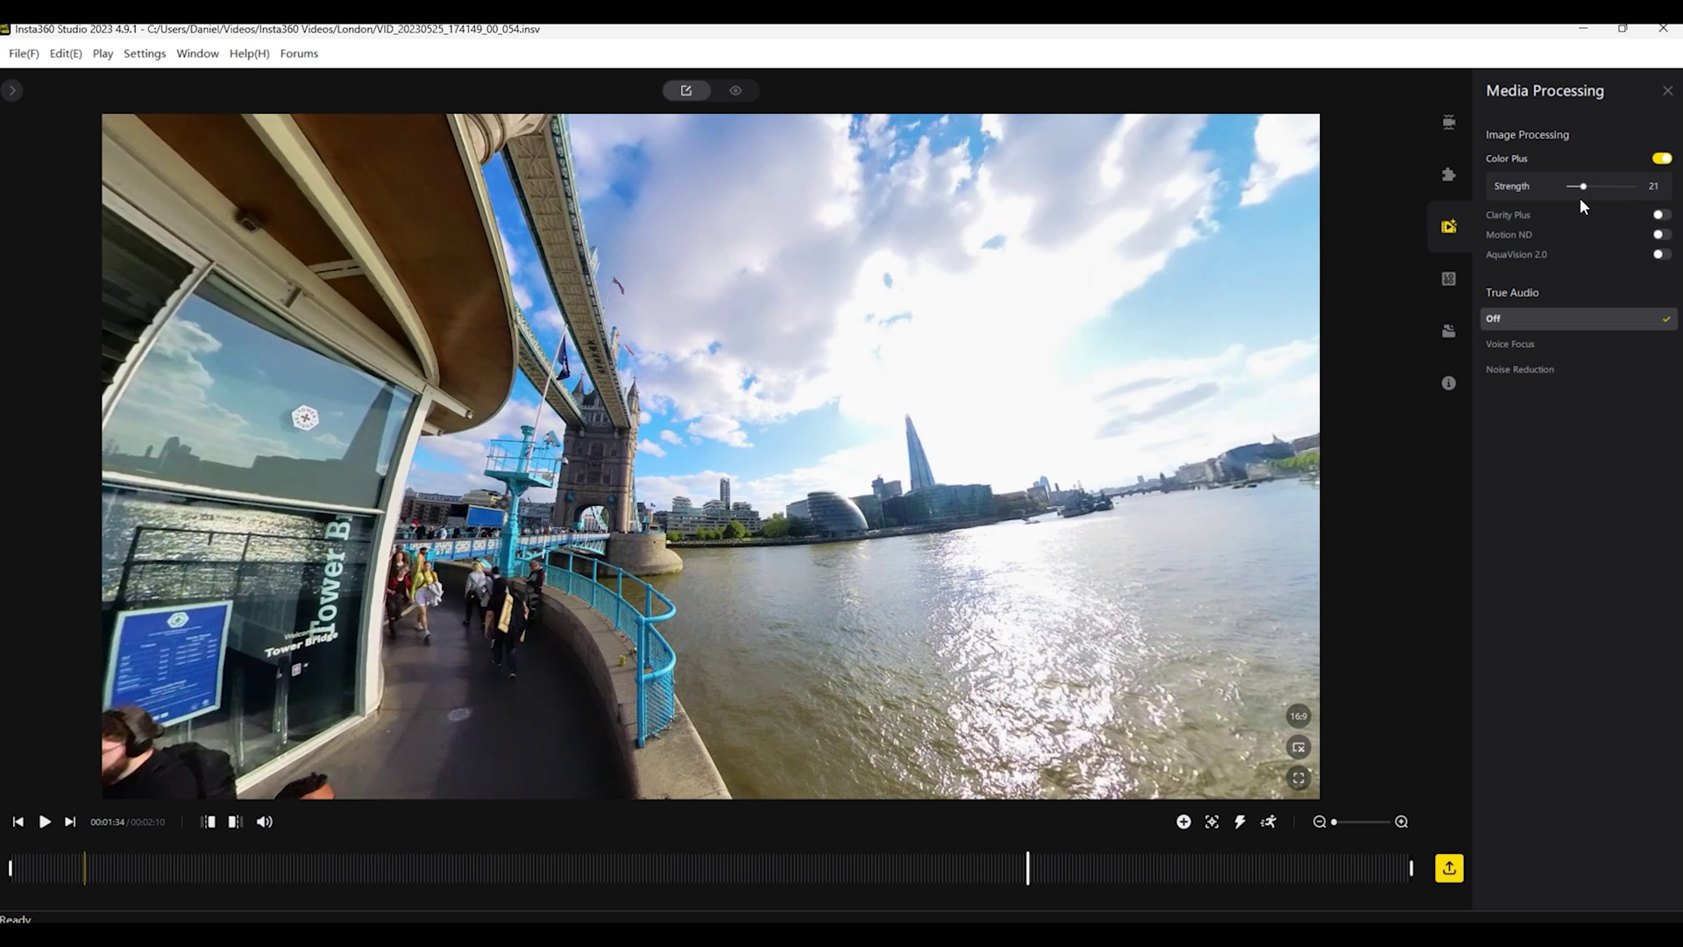
{"action": "mouse_move", "coordinate": [1612, 187]}
{"action": "left_mouse_down"}
{"action": "mouse_move", "coordinate": [1636, 187]}
{"action": "mouse_move", "coordinate": [1604, 207]}
{"action": "left_mouse_up"}
{"action": "left_click", "coordinate": [1661, 214]}
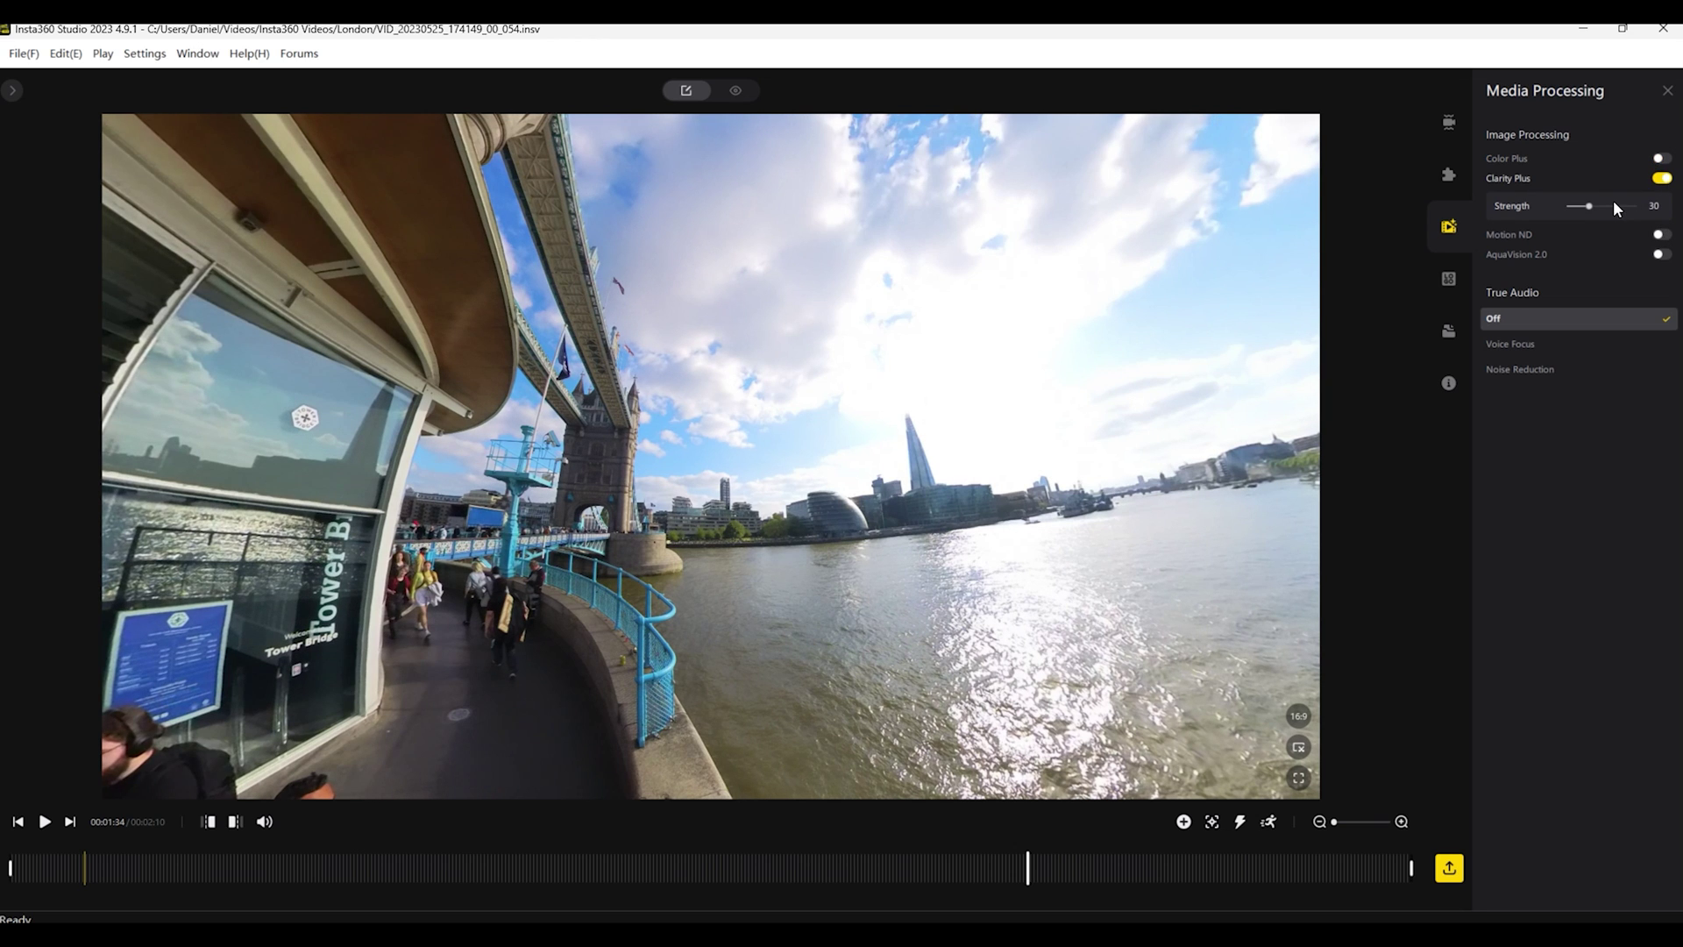
{"action": "mouse_move", "coordinate": [1589, 206]}
{"action": "left_mouse_down"}
{"action": "mouse_move", "coordinate": [1633, 206]}
{"action": "mouse_move", "coordinate": [1569, 214]}
{"action": "mouse_move", "coordinate": [1646, 218]}
{"action": "mouse_move", "coordinate": [1616, 224]}
{"action": "mouse_move", "coordinate": [1632, 206]}
{"action": "mouse_move", "coordinate": [1595, 235]}
{"action": "left_mouse_up"}
{"action": "left_click", "coordinate": [1662, 160]}
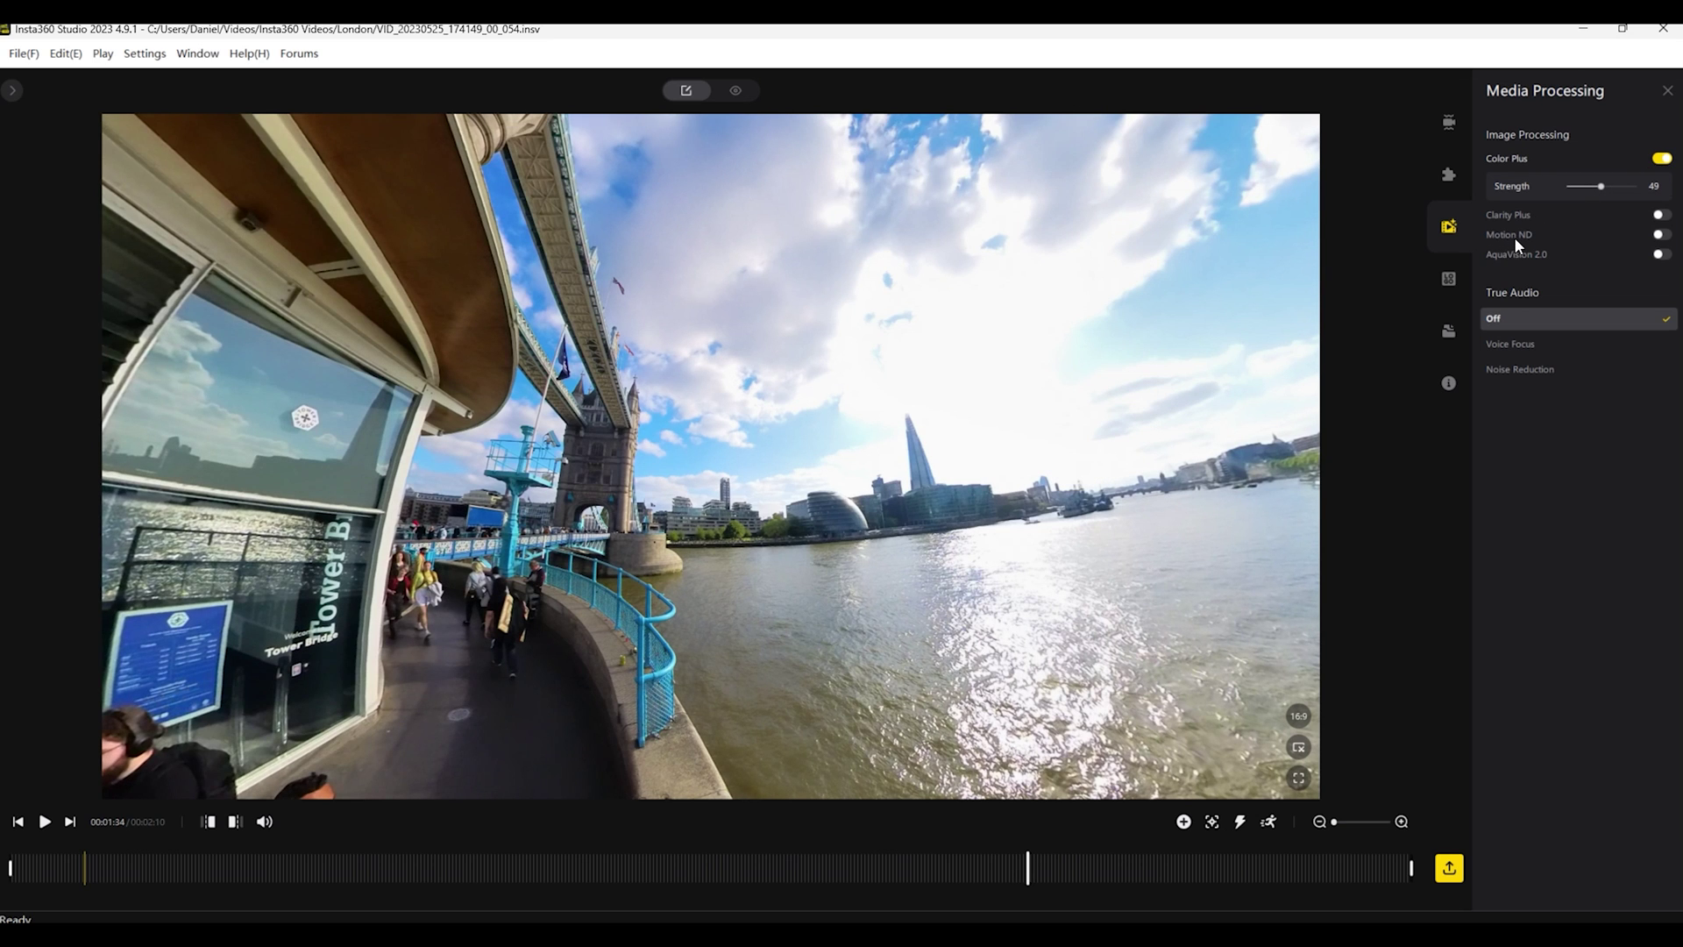
Step: Test Motion ND and compare AquaVision 2.0 on and off, leaving both switched off
{"action": "left_click", "coordinate": [1662, 235]}
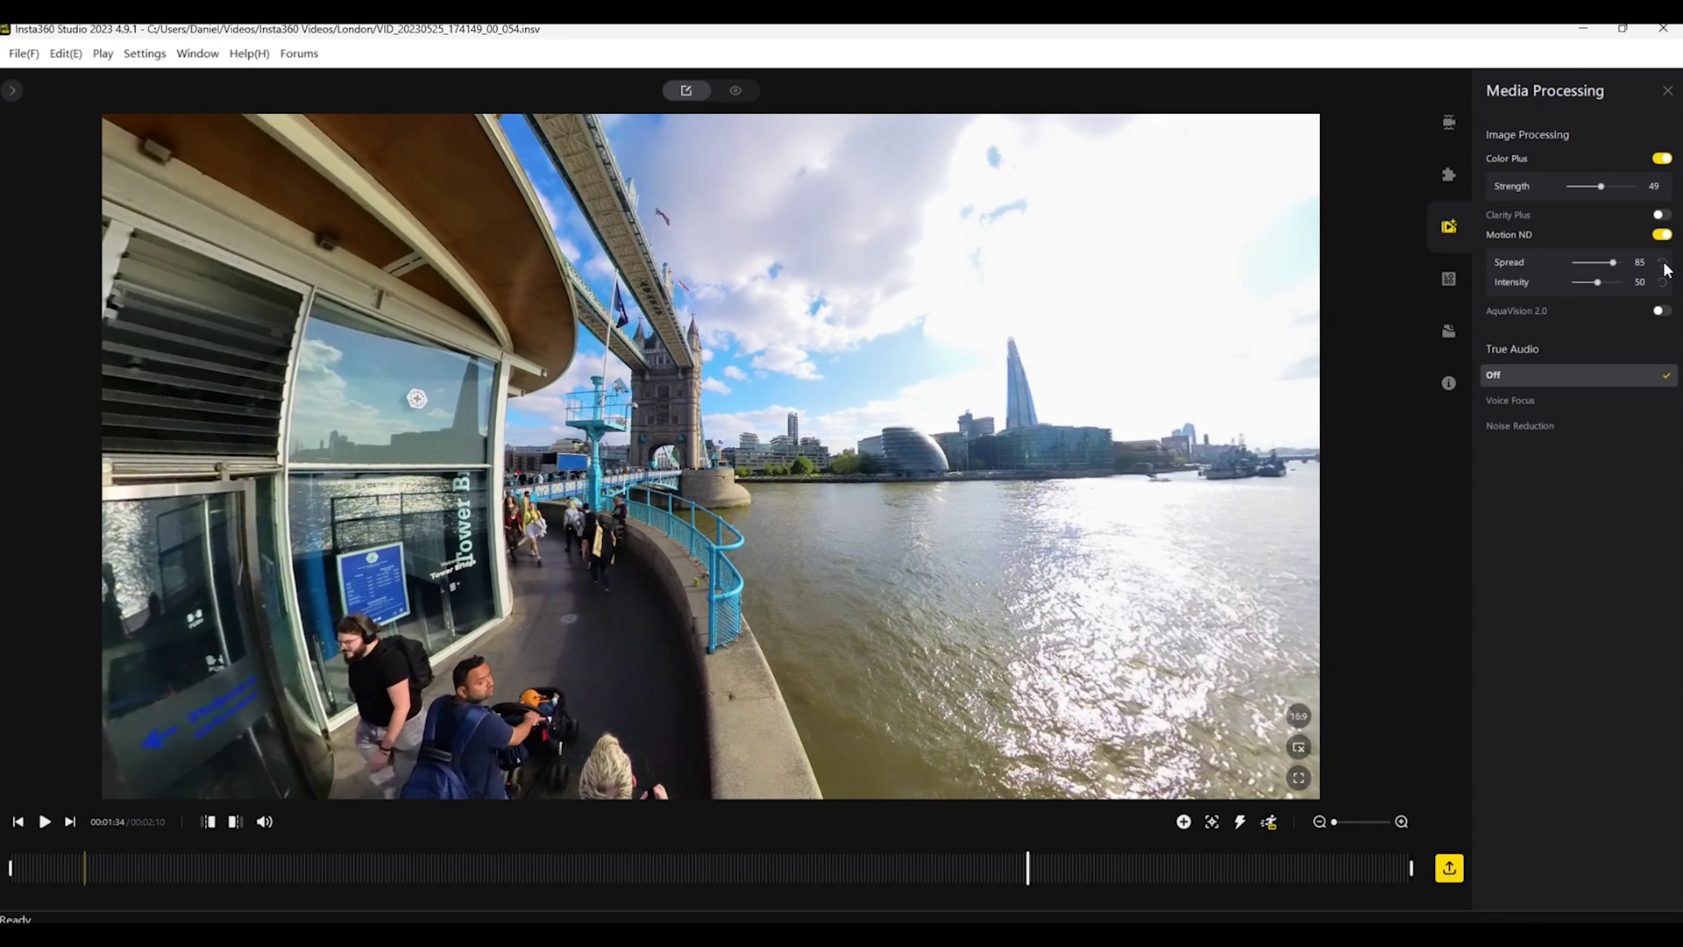
{"action": "left_click", "coordinate": [1662, 236]}
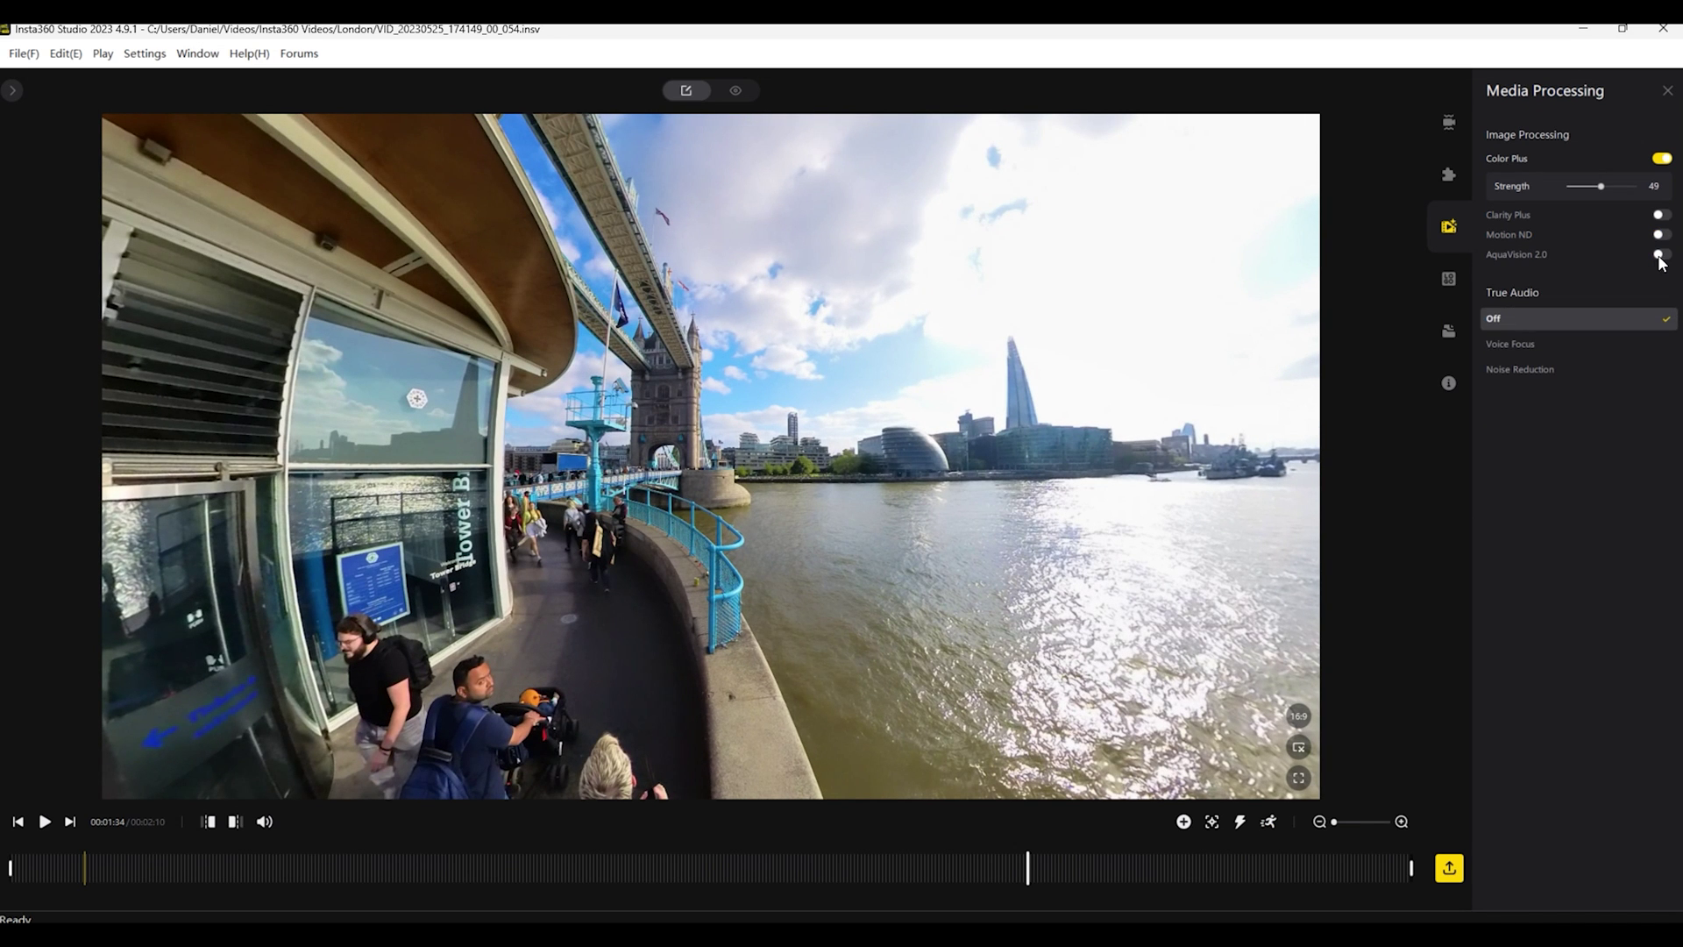
{"action": "left_click", "coordinate": [1660, 256]}
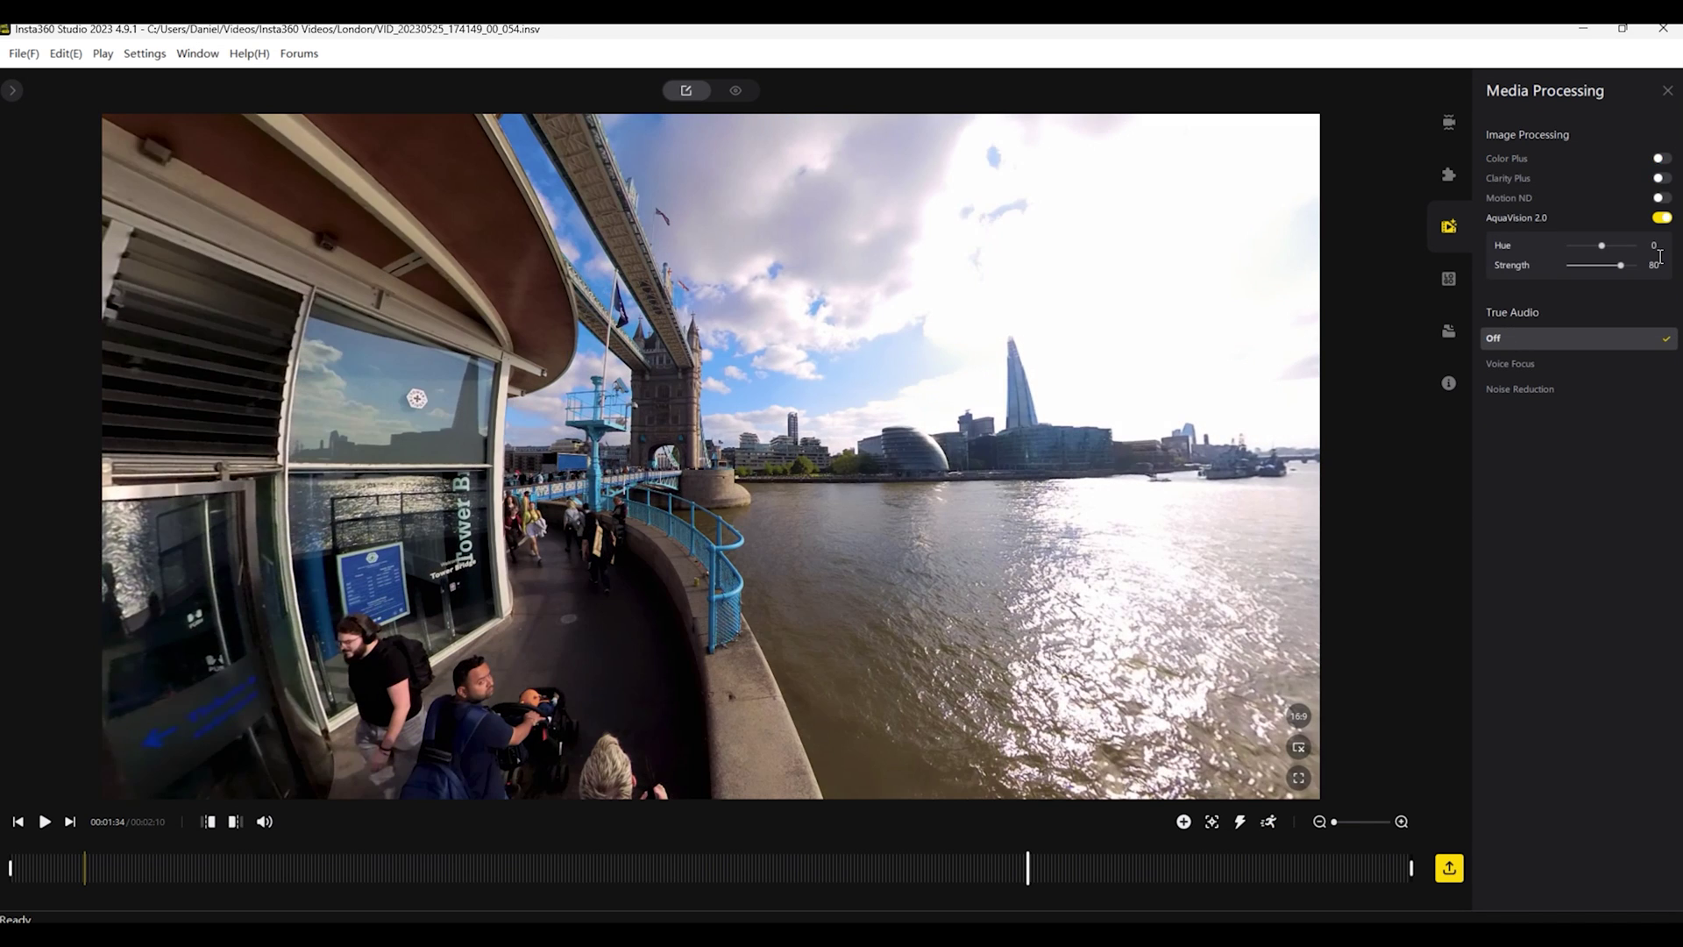
{"action": "left_click", "coordinate": [1662, 220]}
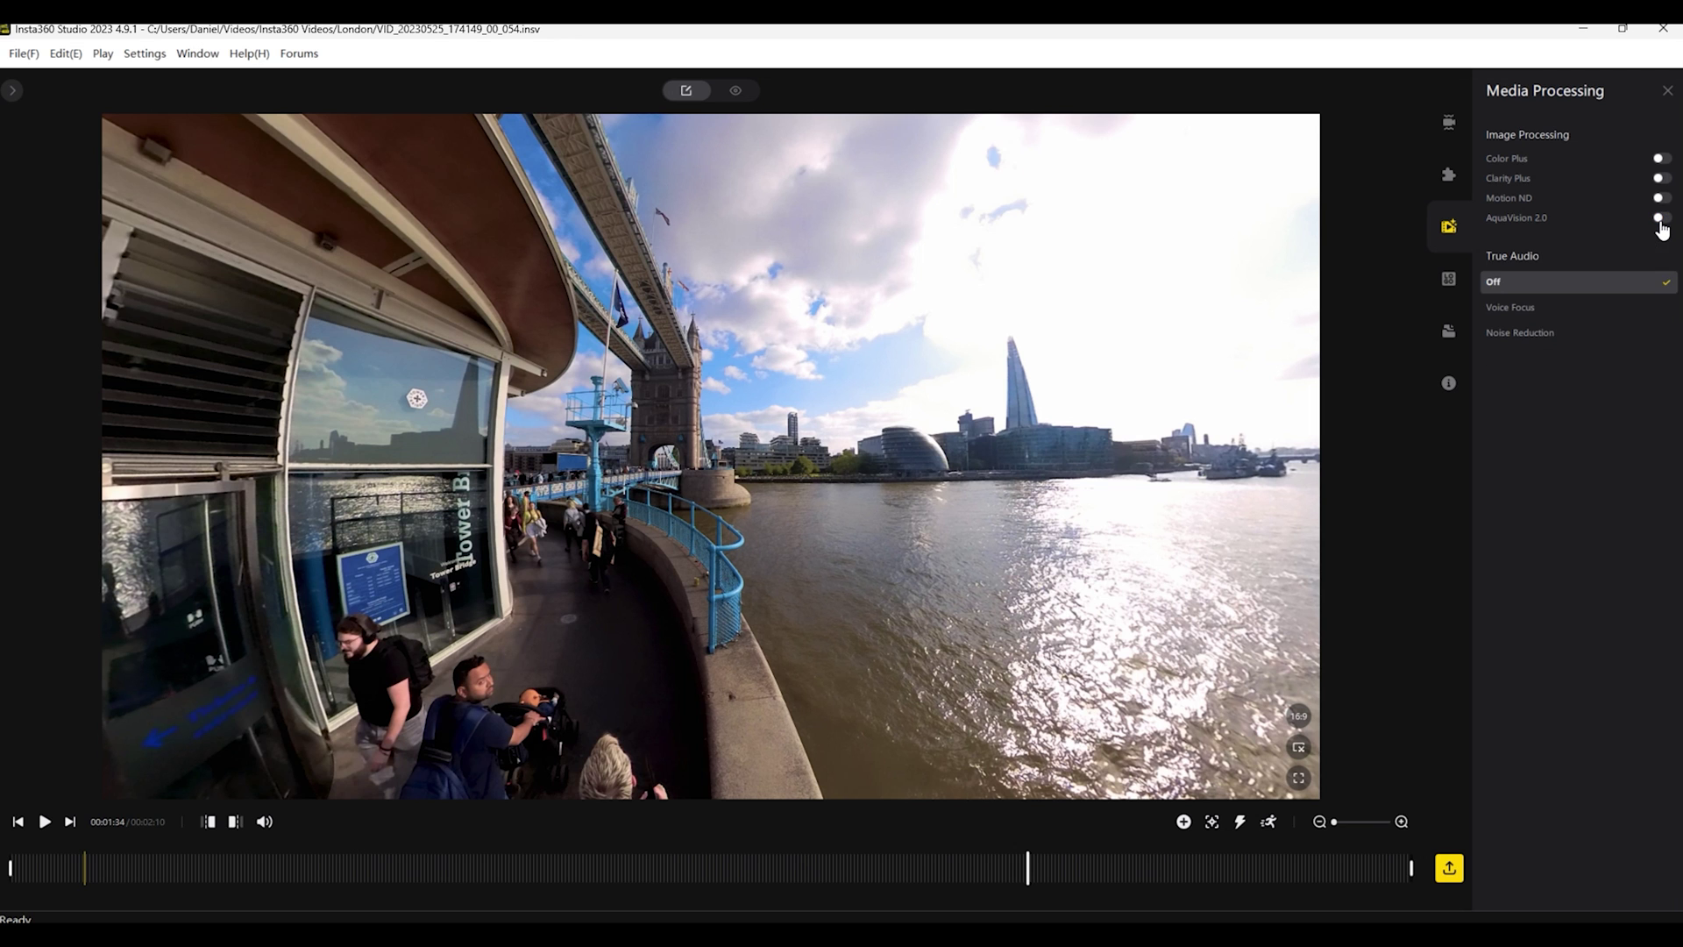
{"action": "left_click", "coordinate": [1662, 219]}
{"action": "left_click", "coordinate": [1661, 219]}
{"action": "left_click", "coordinate": [1662, 219]}
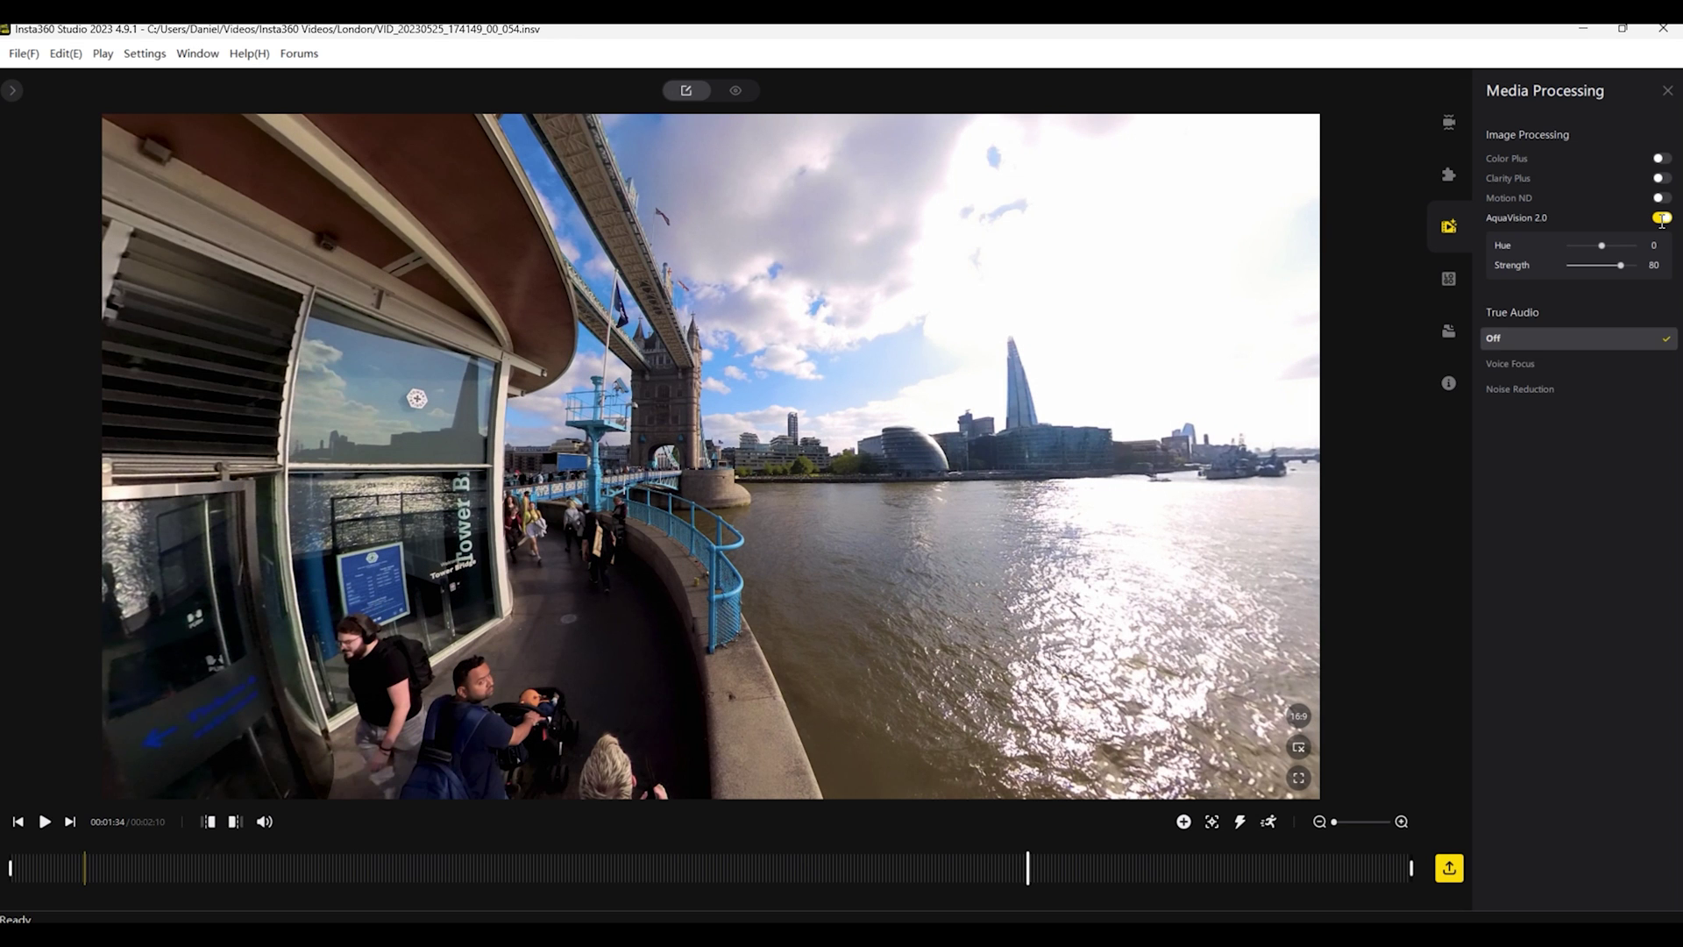
{"action": "left_click", "coordinate": [1662, 219]}
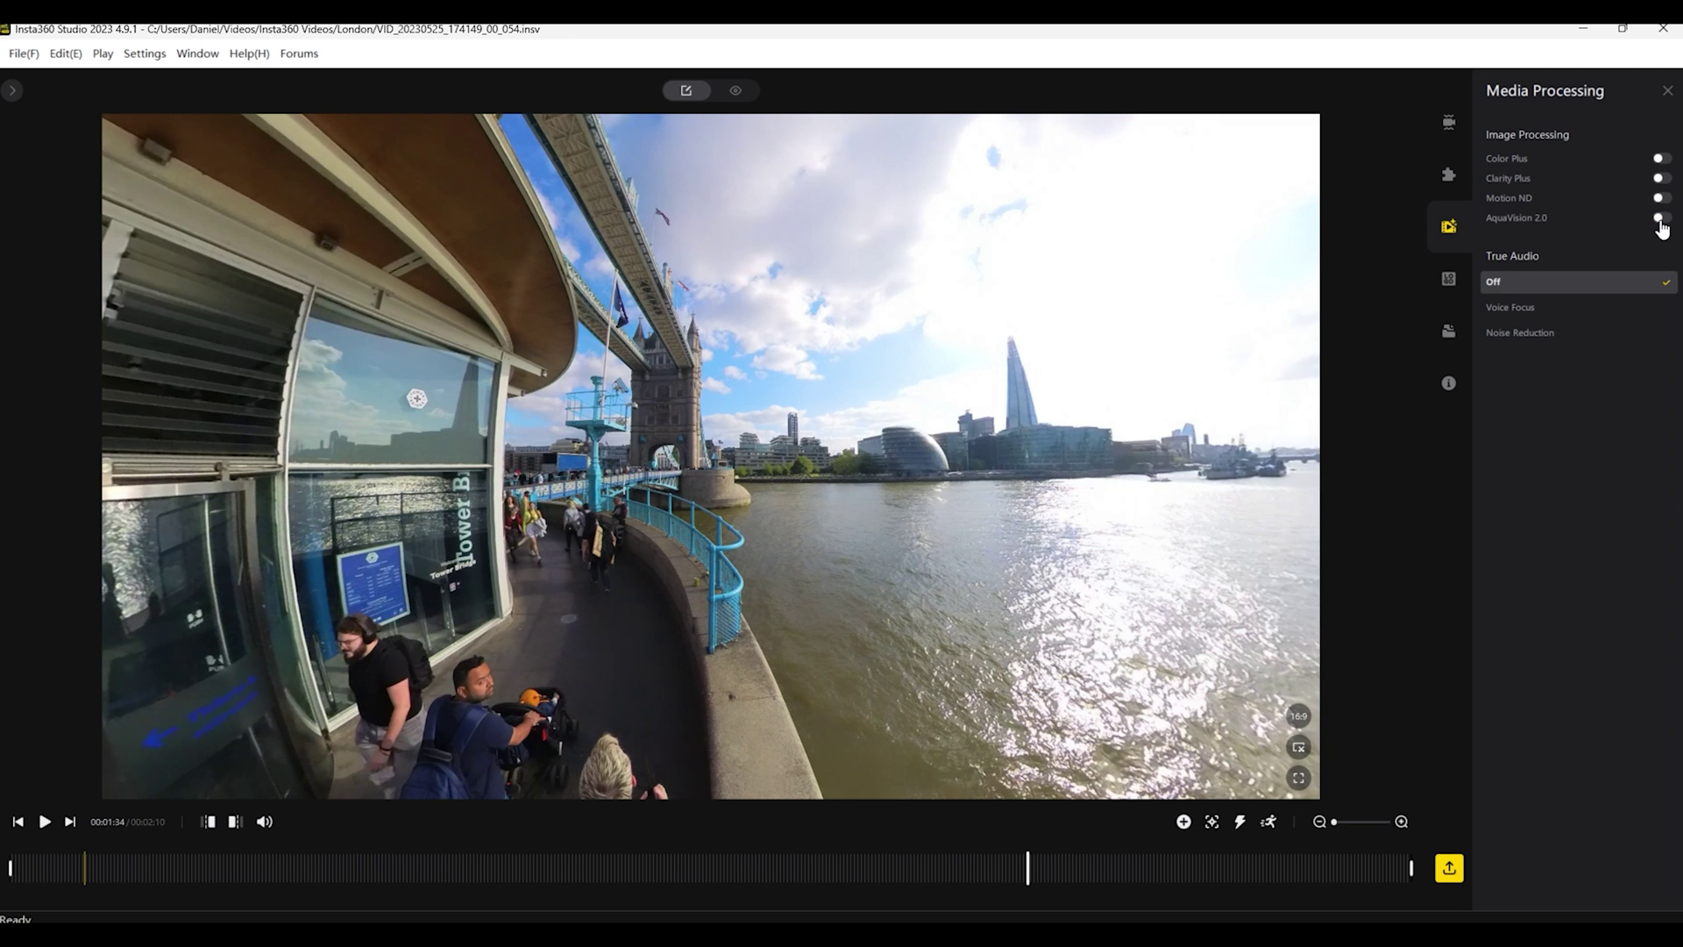
{"action": "left_click", "coordinate": [1662, 219]}
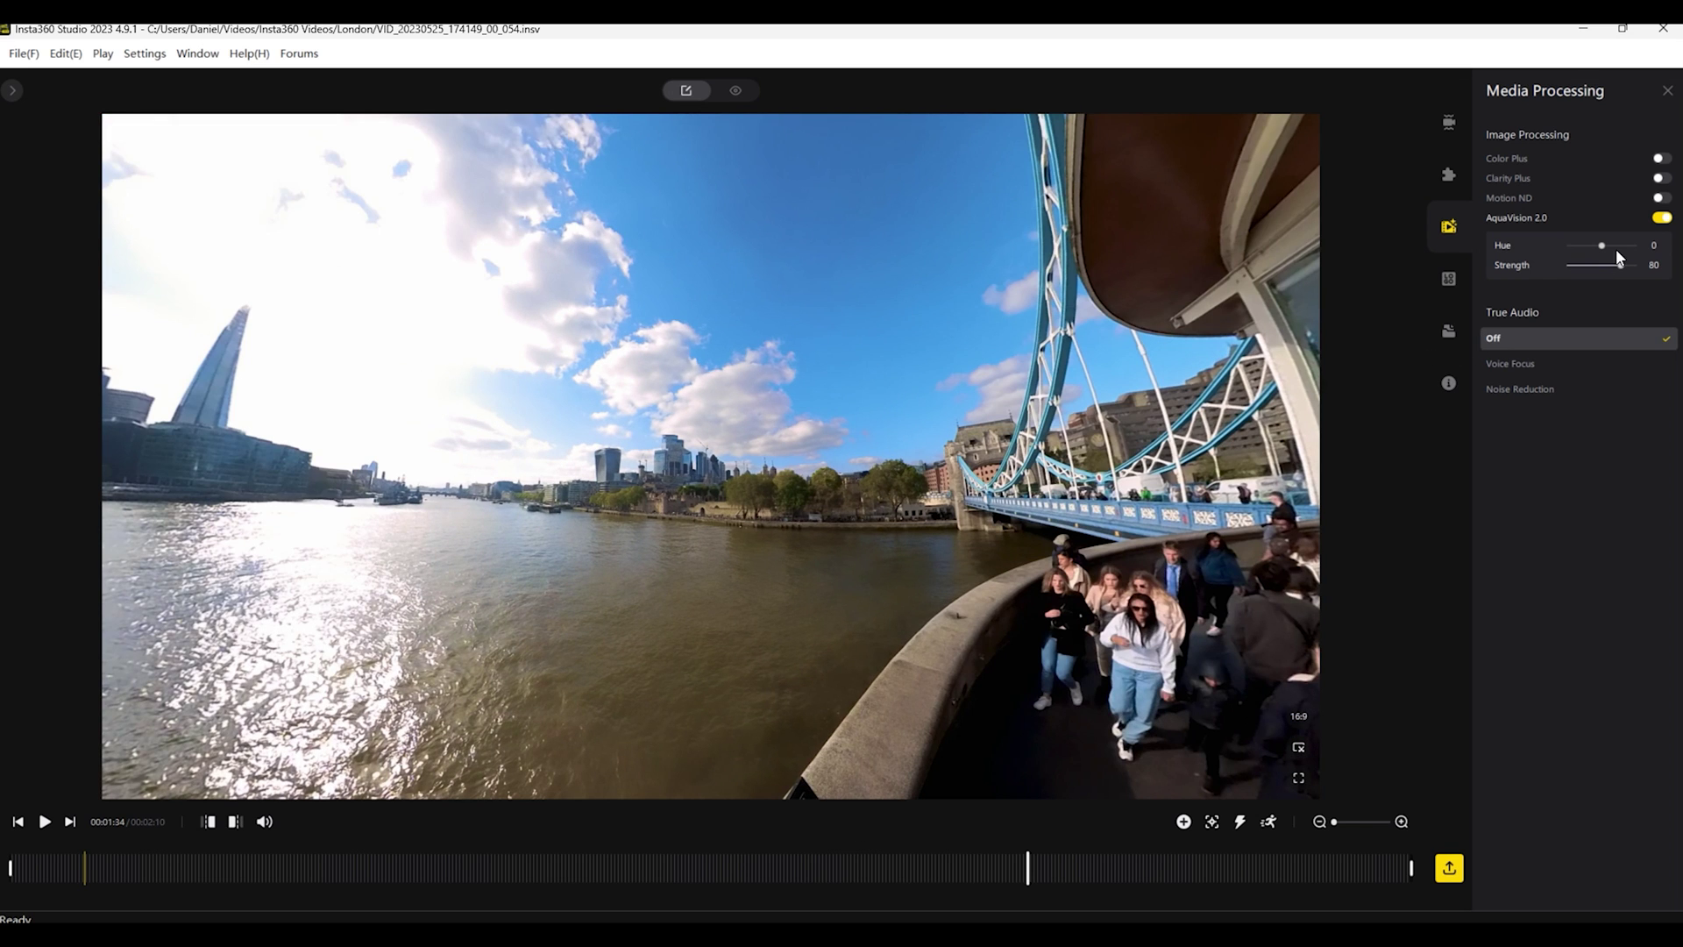
{"action": "left_click", "coordinate": [1659, 219]}
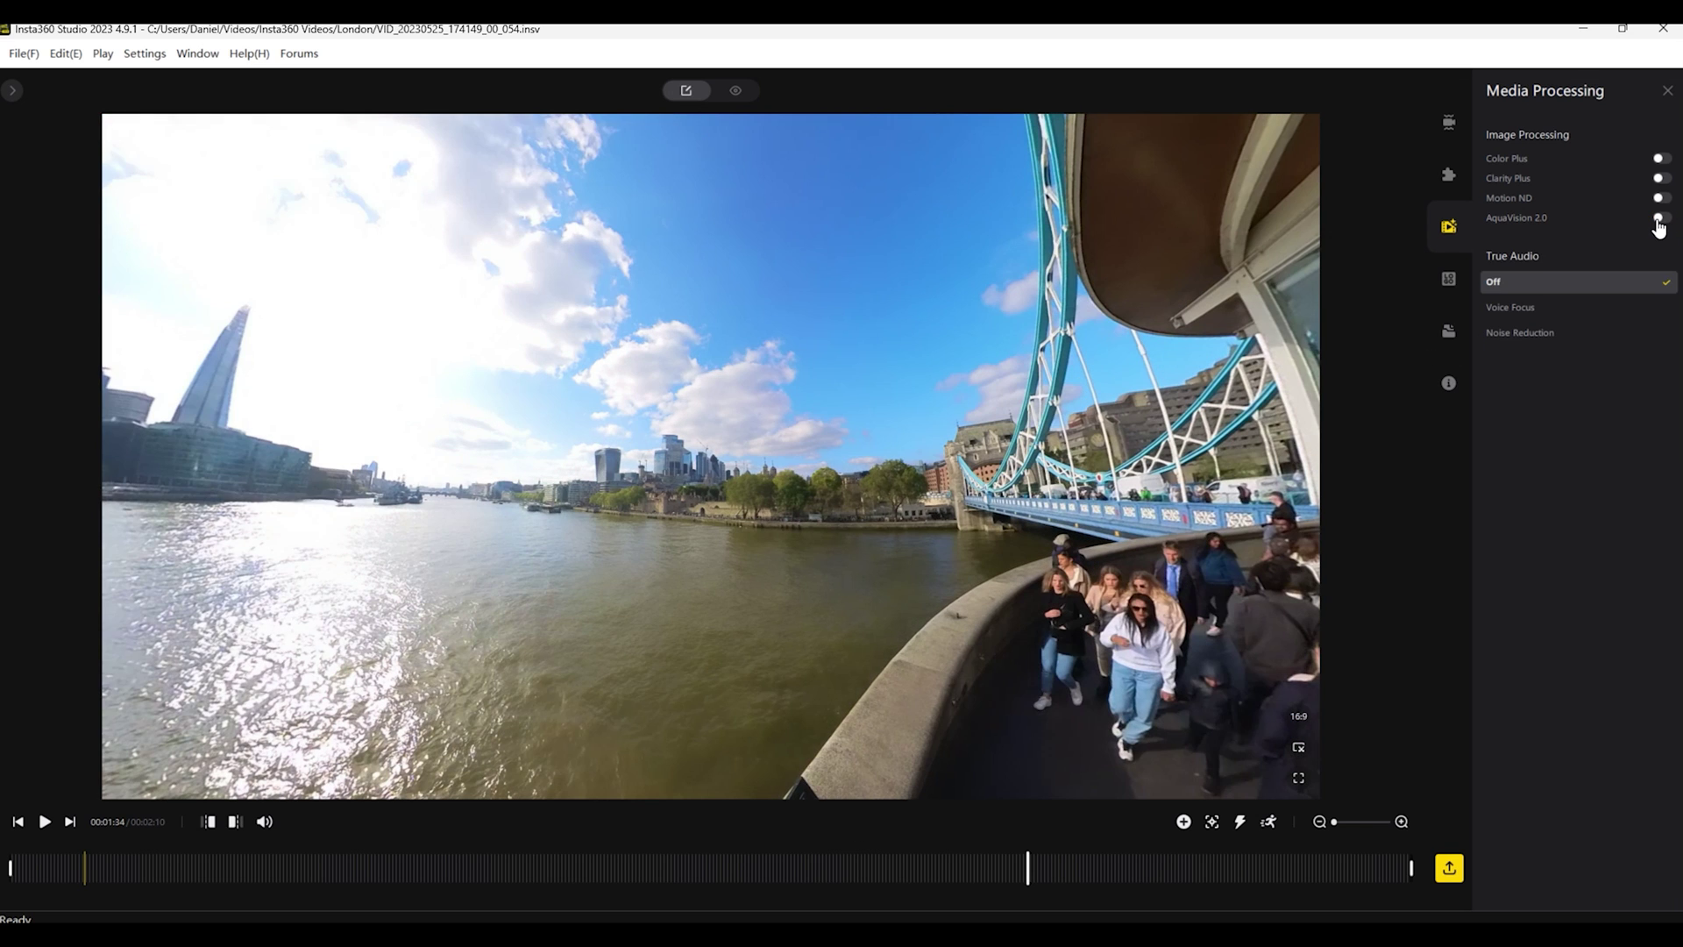
{"action": "left_click", "coordinate": [1660, 221]}
{"action": "left_click", "coordinate": [1659, 219]}
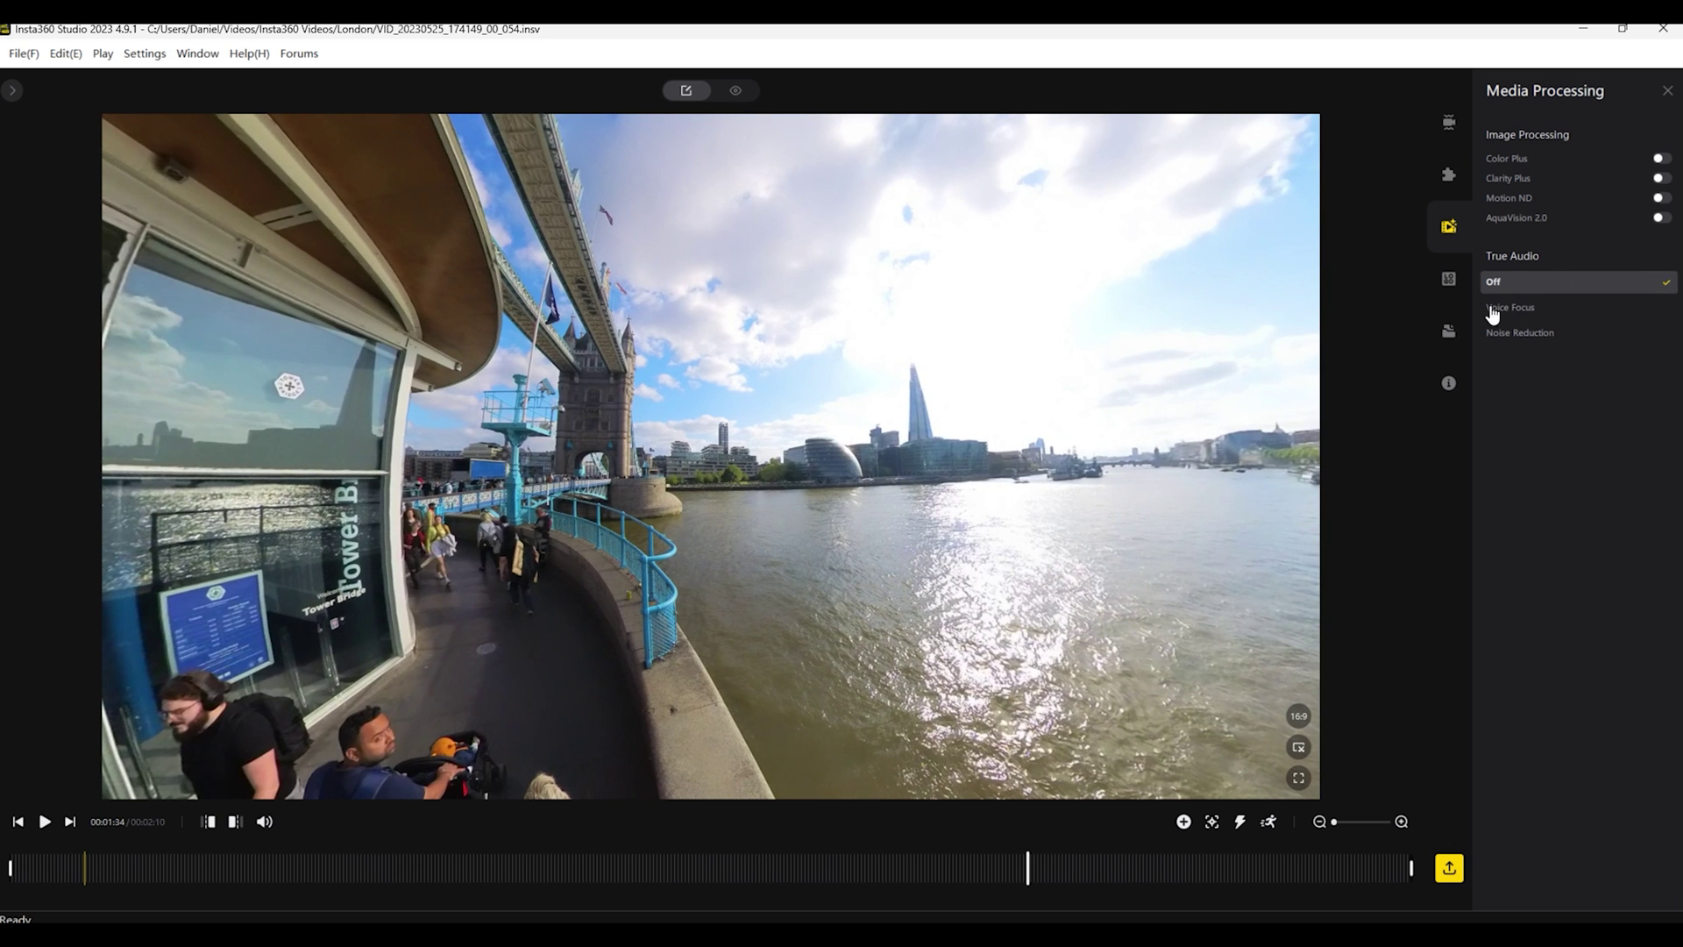
Step: Add a watermark logo to the clip, changing it from Style 1 to Style 4
{"action": "left_click", "coordinate": [1447, 282]}
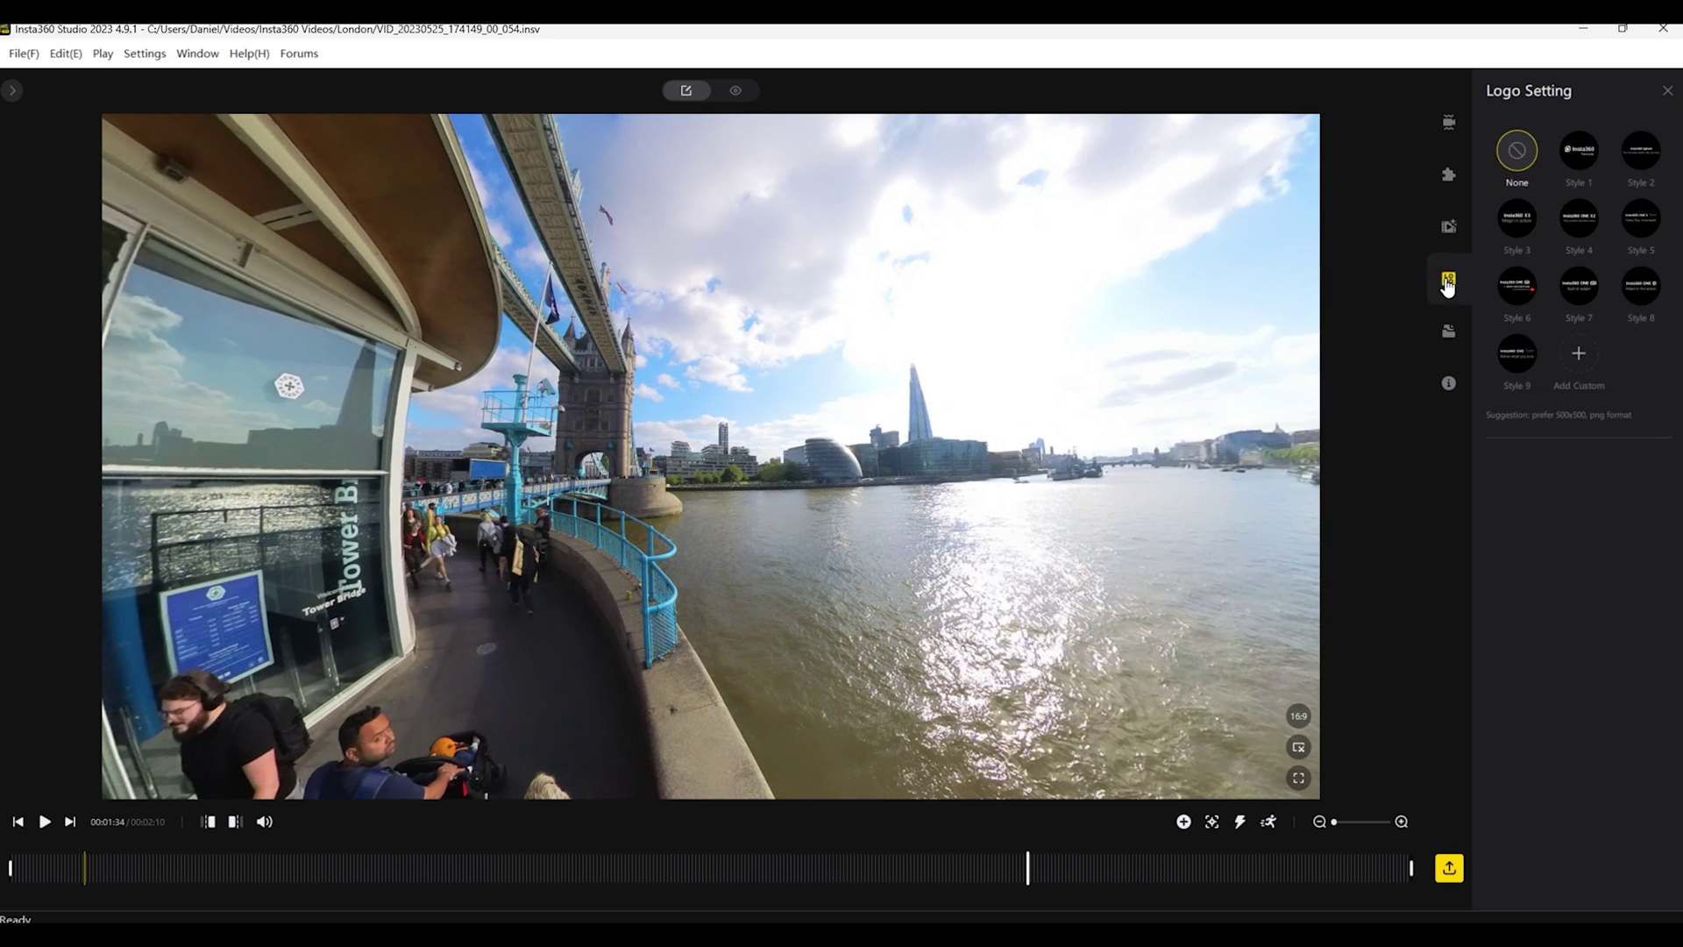
{"action": "left_click", "coordinate": [1578, 158]}
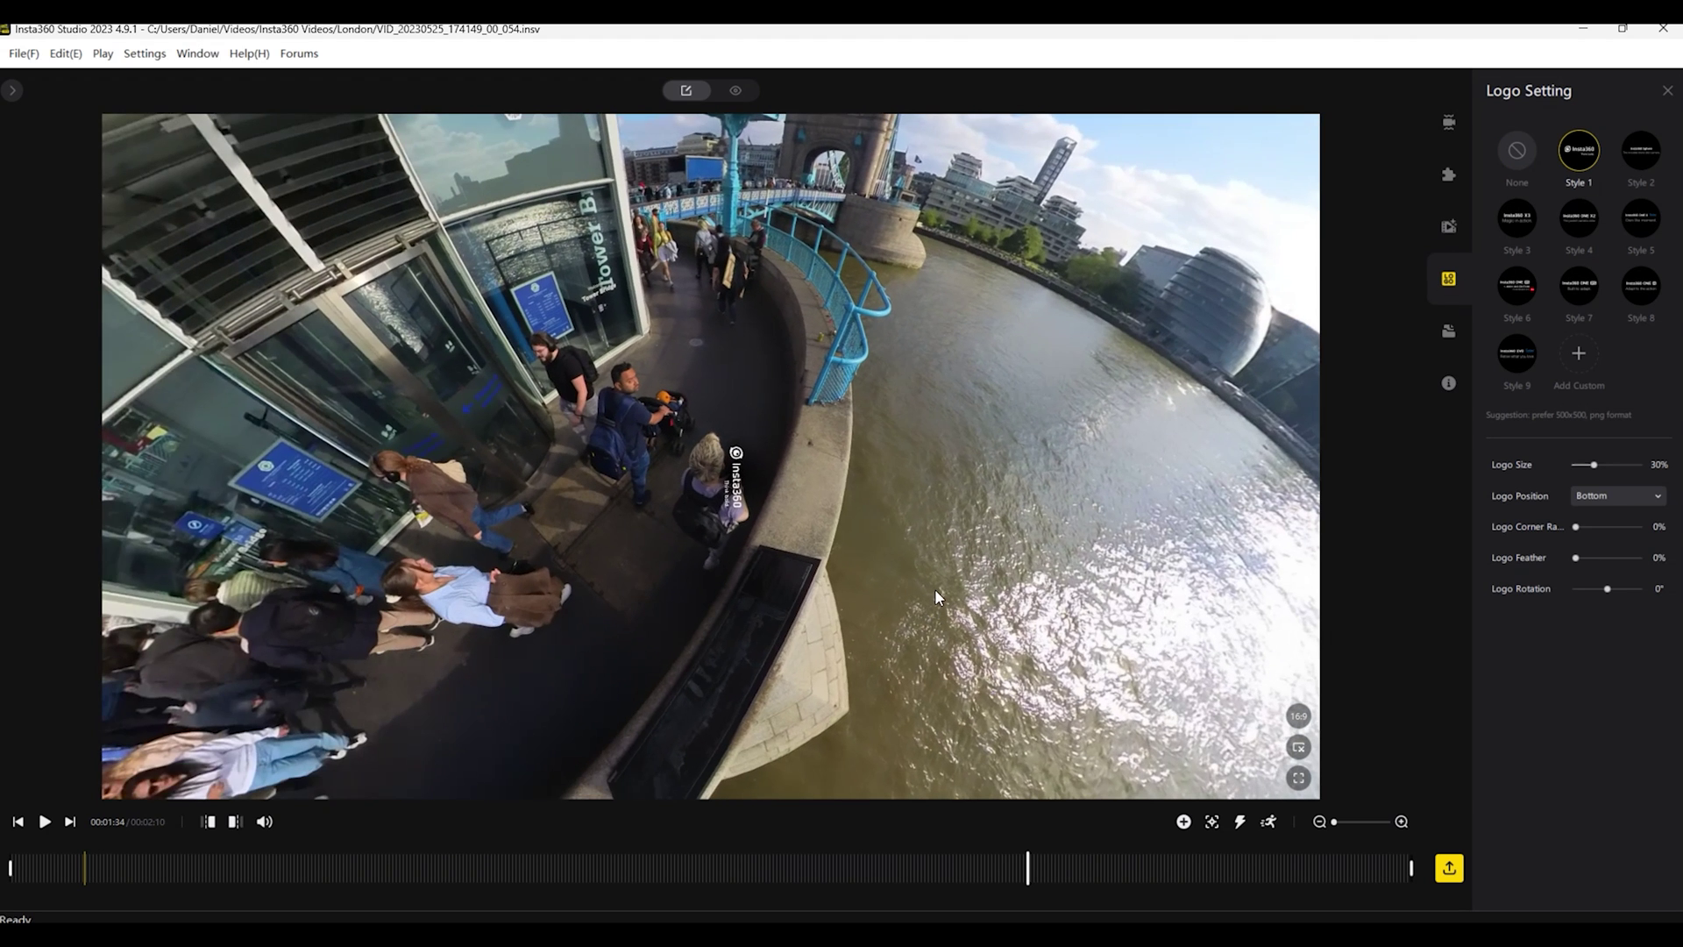
{"action": "left_click", "coordinate": [1579, 226]}
Step: Load Project1, play it, and frame the Tower Bridge scene at 00:00:33 with file properties shown
{"action": "left_click", "coordinate": [1449, 331]}
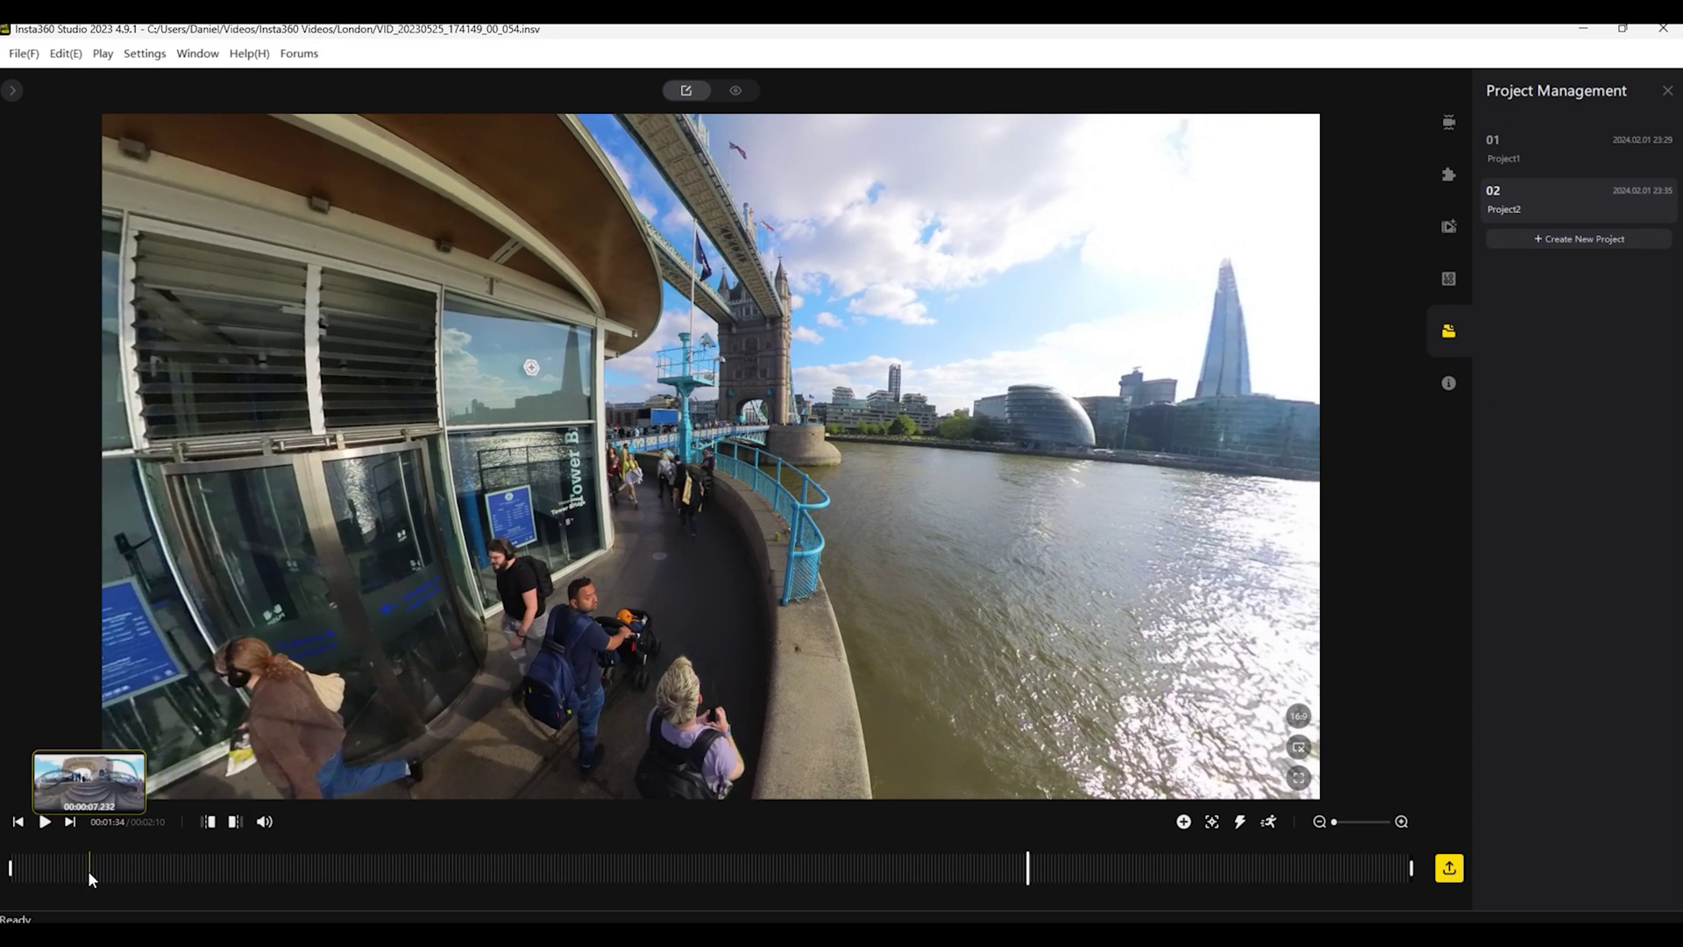
{"action": "left_click", "coordinate": [1567, 156]}
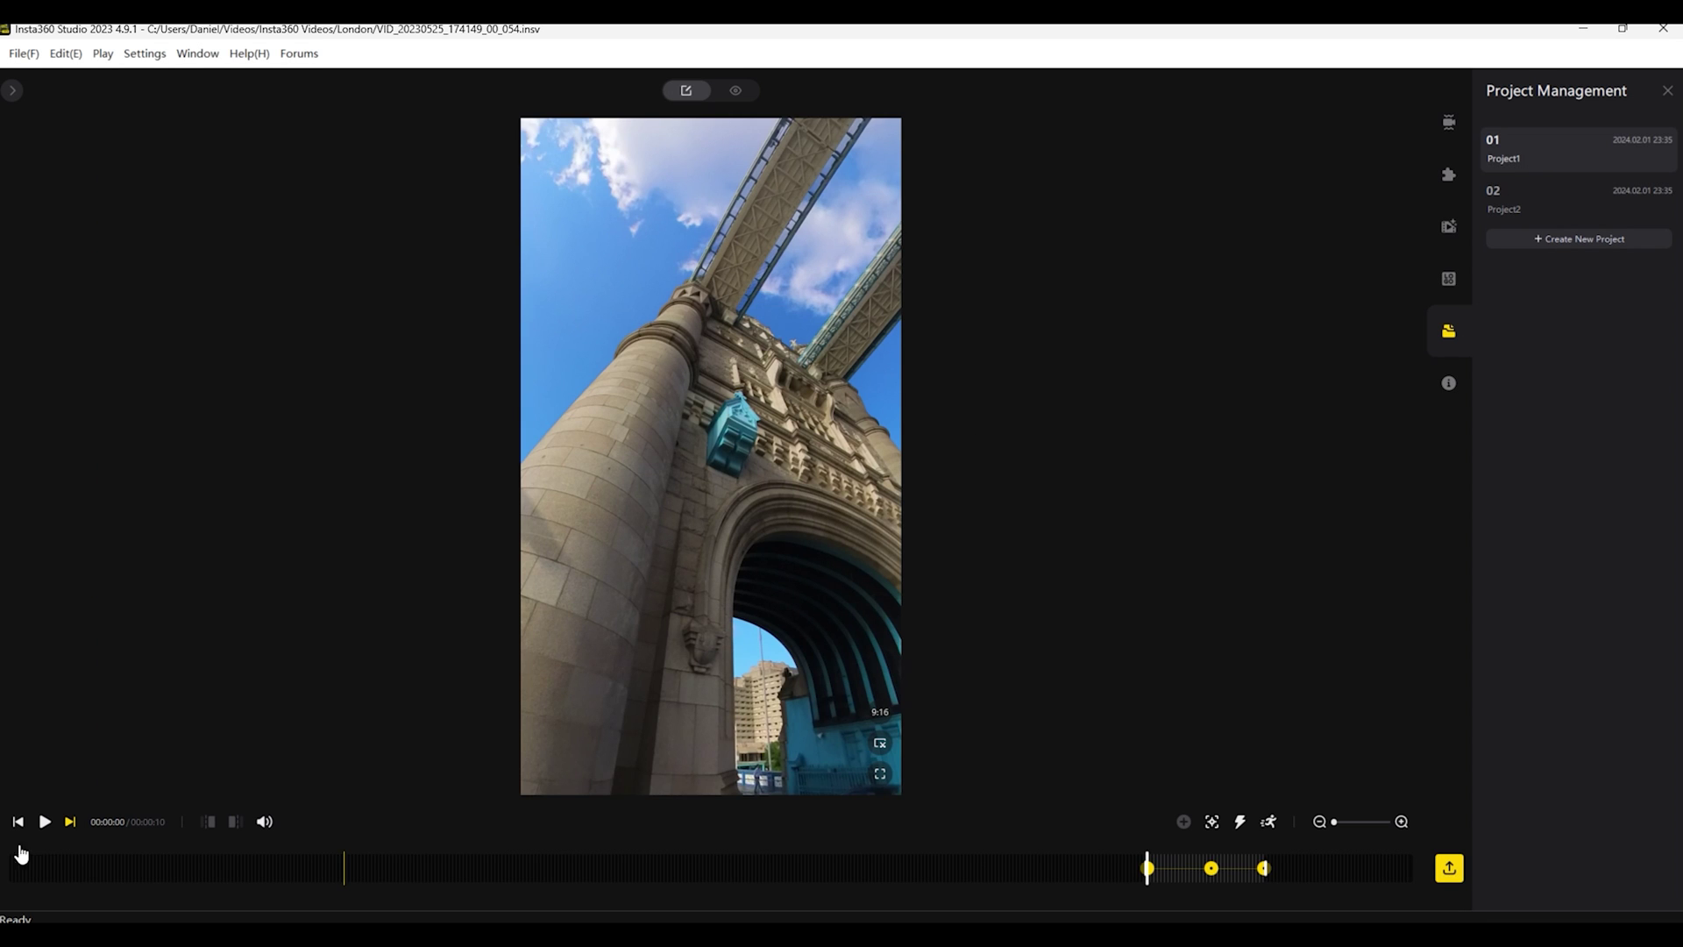
{"action": "left_click", "coordinate": [45, 824]}
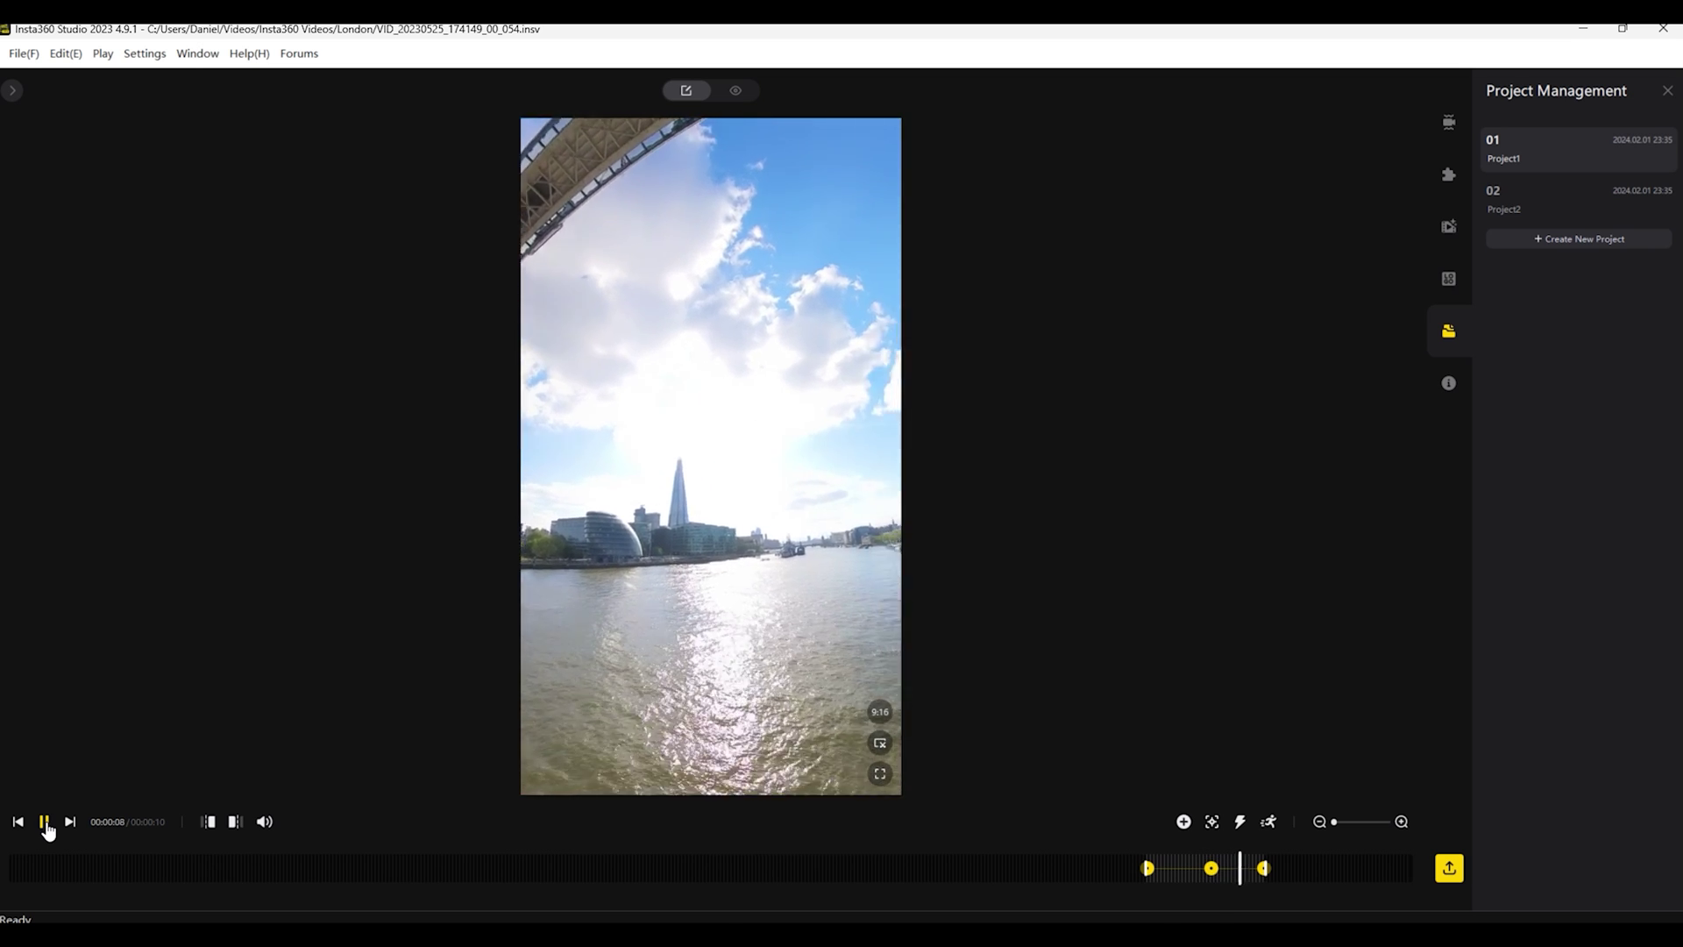
{"action": "left_click", "coordinate": [44, 823]}
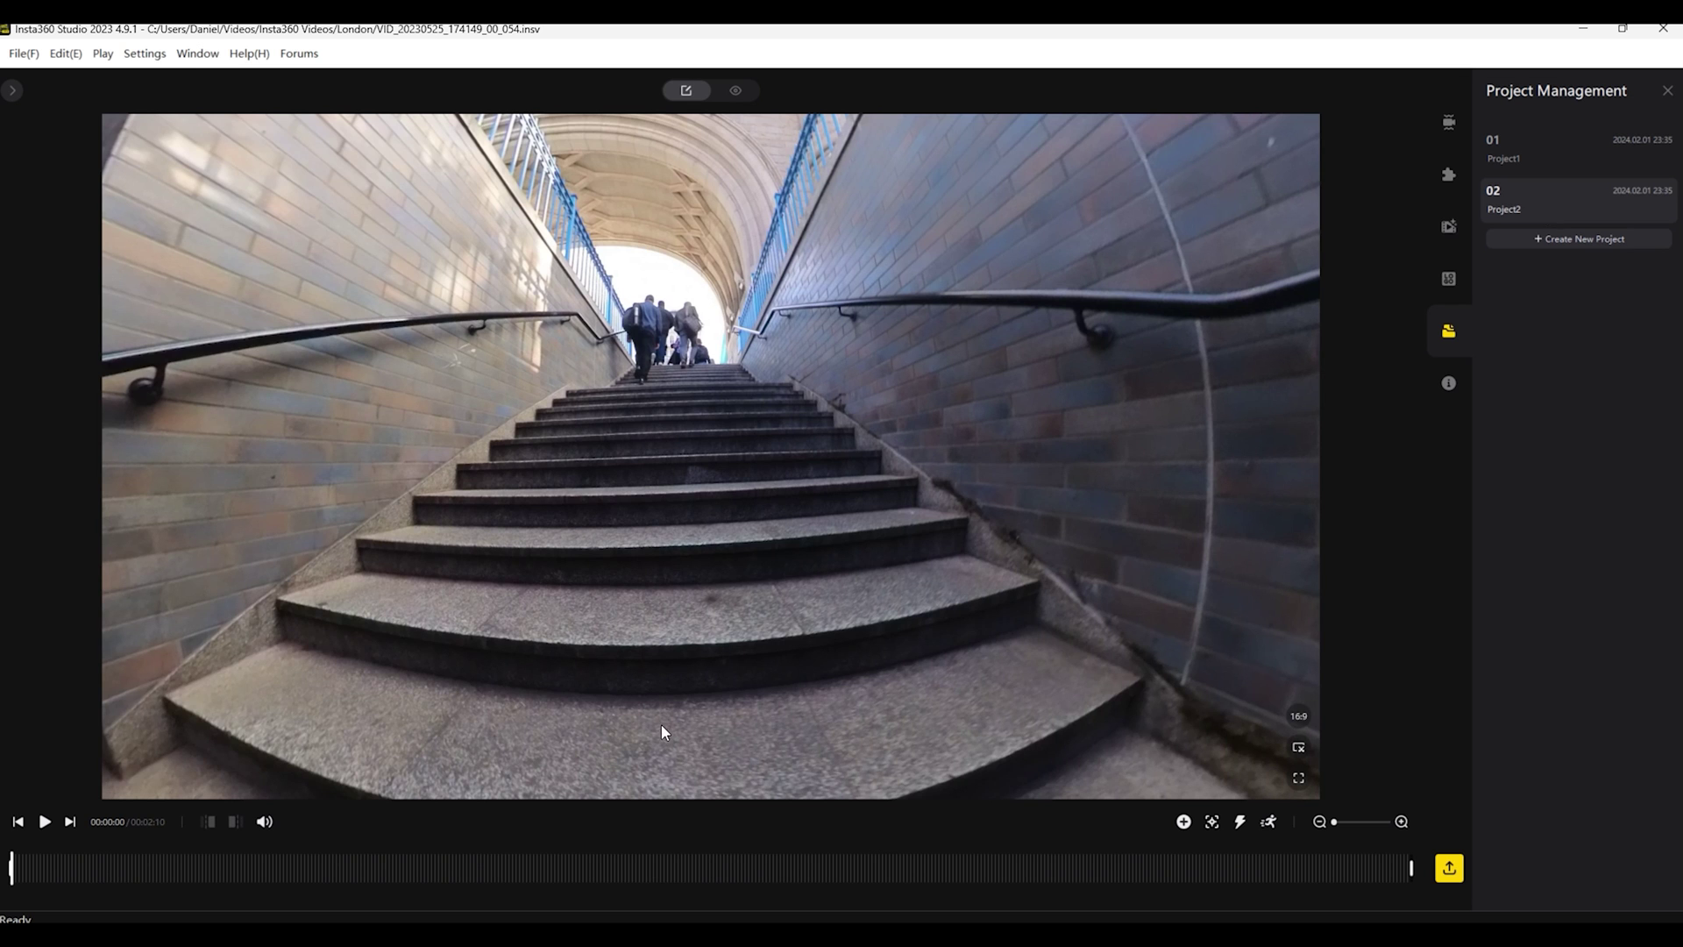
{"action": "left_click", "coordinate": [370, 863]}
{"action": "left_click_drag", "start_coordinate": [605, 478], "coordinate": [1128, 586]}
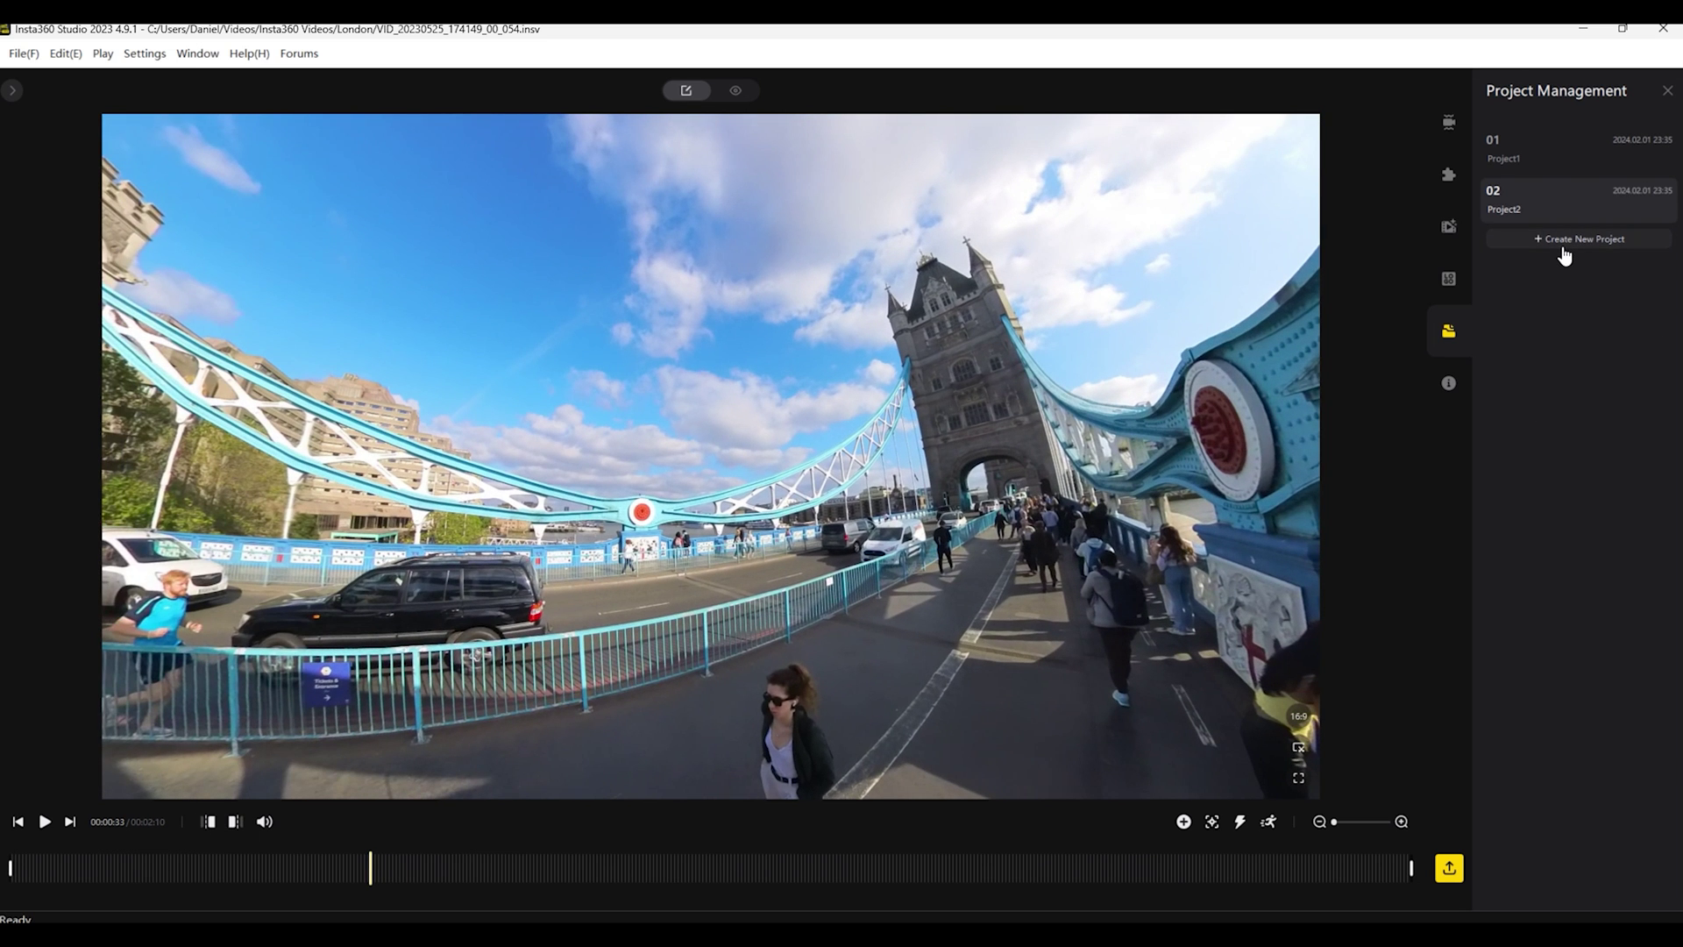
{"action": "left_click", "coordinate": [1450, 390]}
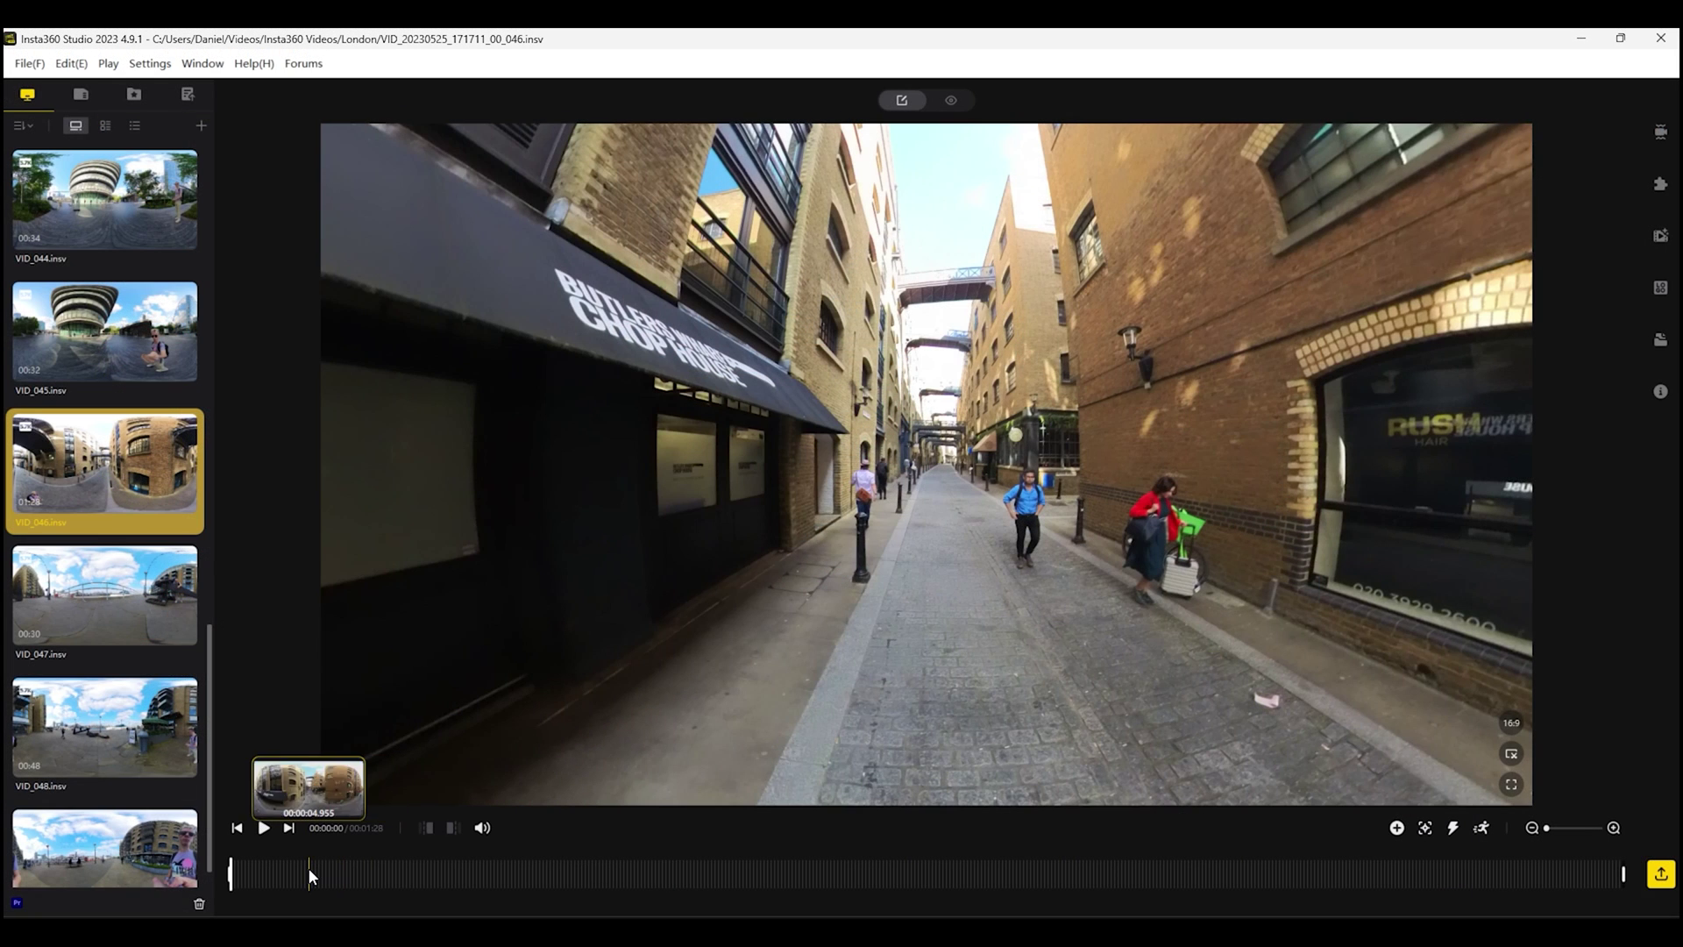
Step: At 00:00:04 of VID_046, pan and tilt the 360 view to centre the alley
{"action": "left_click", "coordinate": [308, 868]}
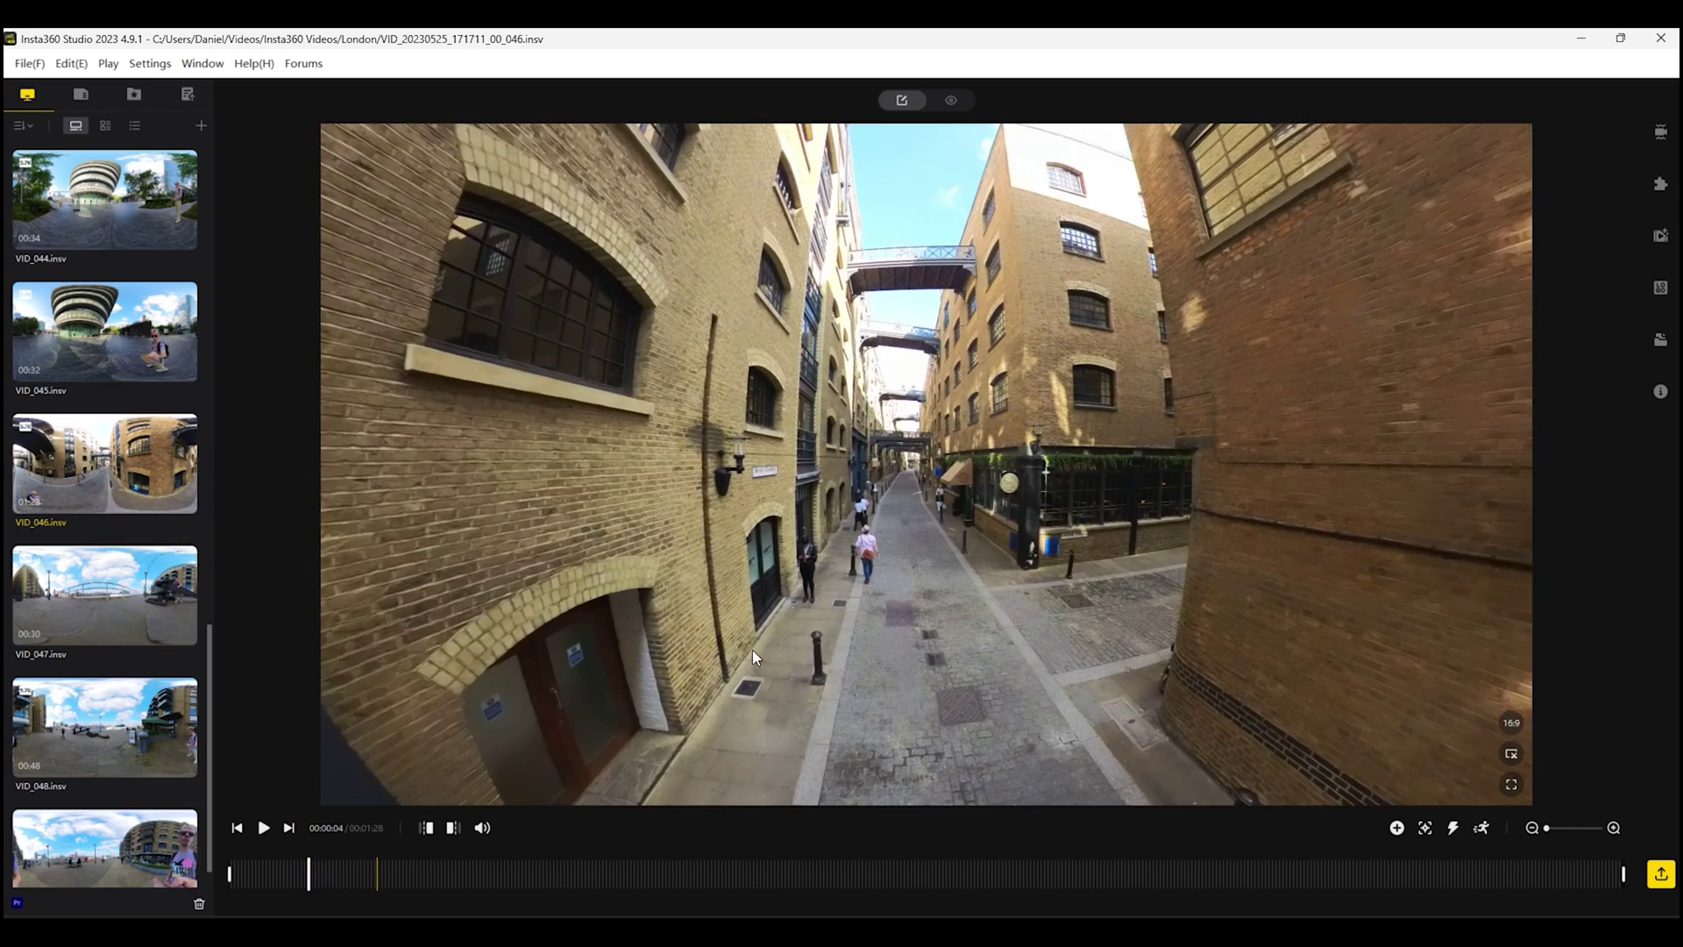
{"action": "left_click_drag", "start_coordinate": [752, 649], "coordinate": [1219, 800]}
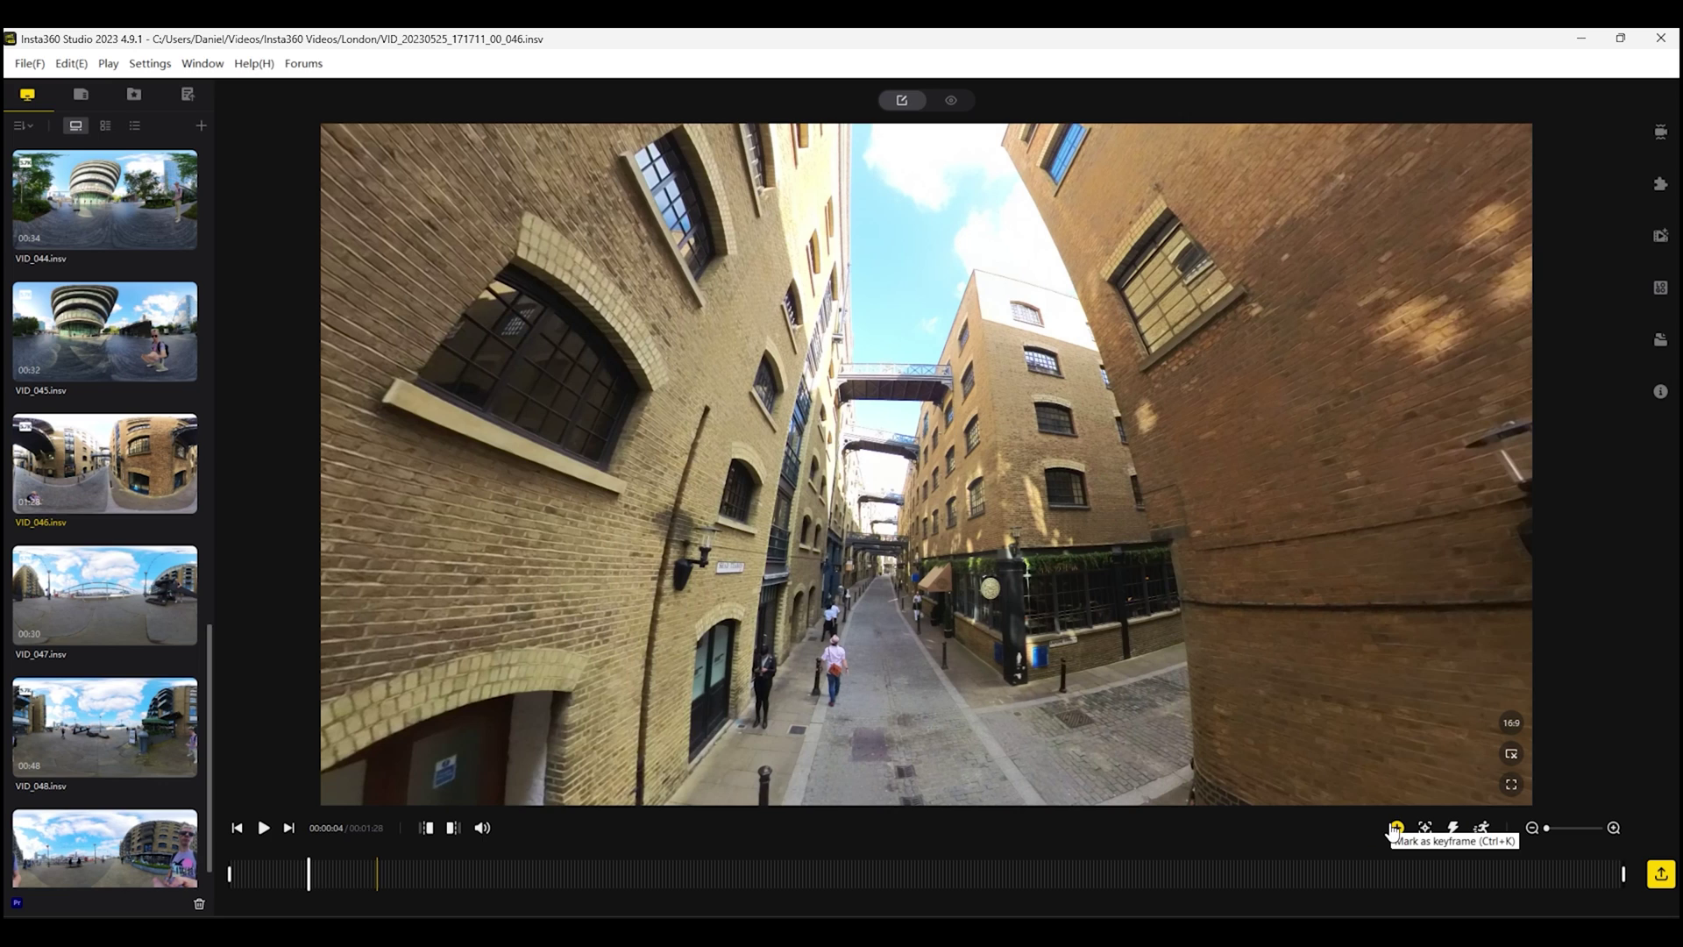
{"action": "left_click_drag", "start_coordinate": [547, 554], "coordinate": [765, 286]}
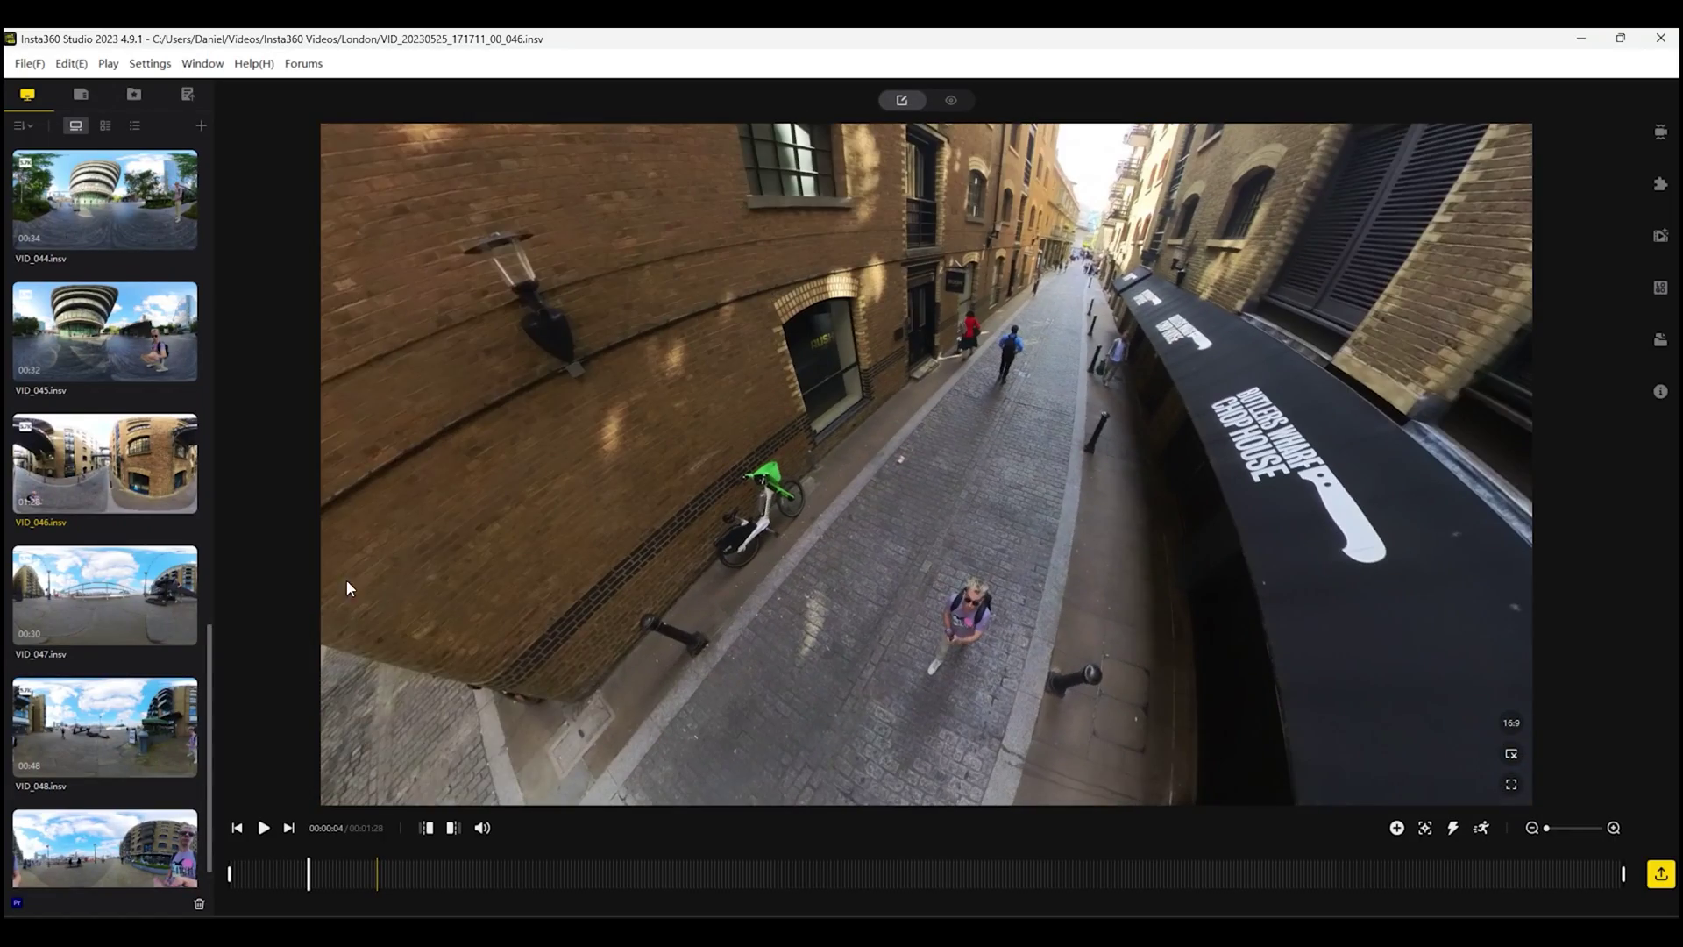
{"action": "left_click_drag", "start_coordinate": [347, 587], "coordinate": [1364, 693]}
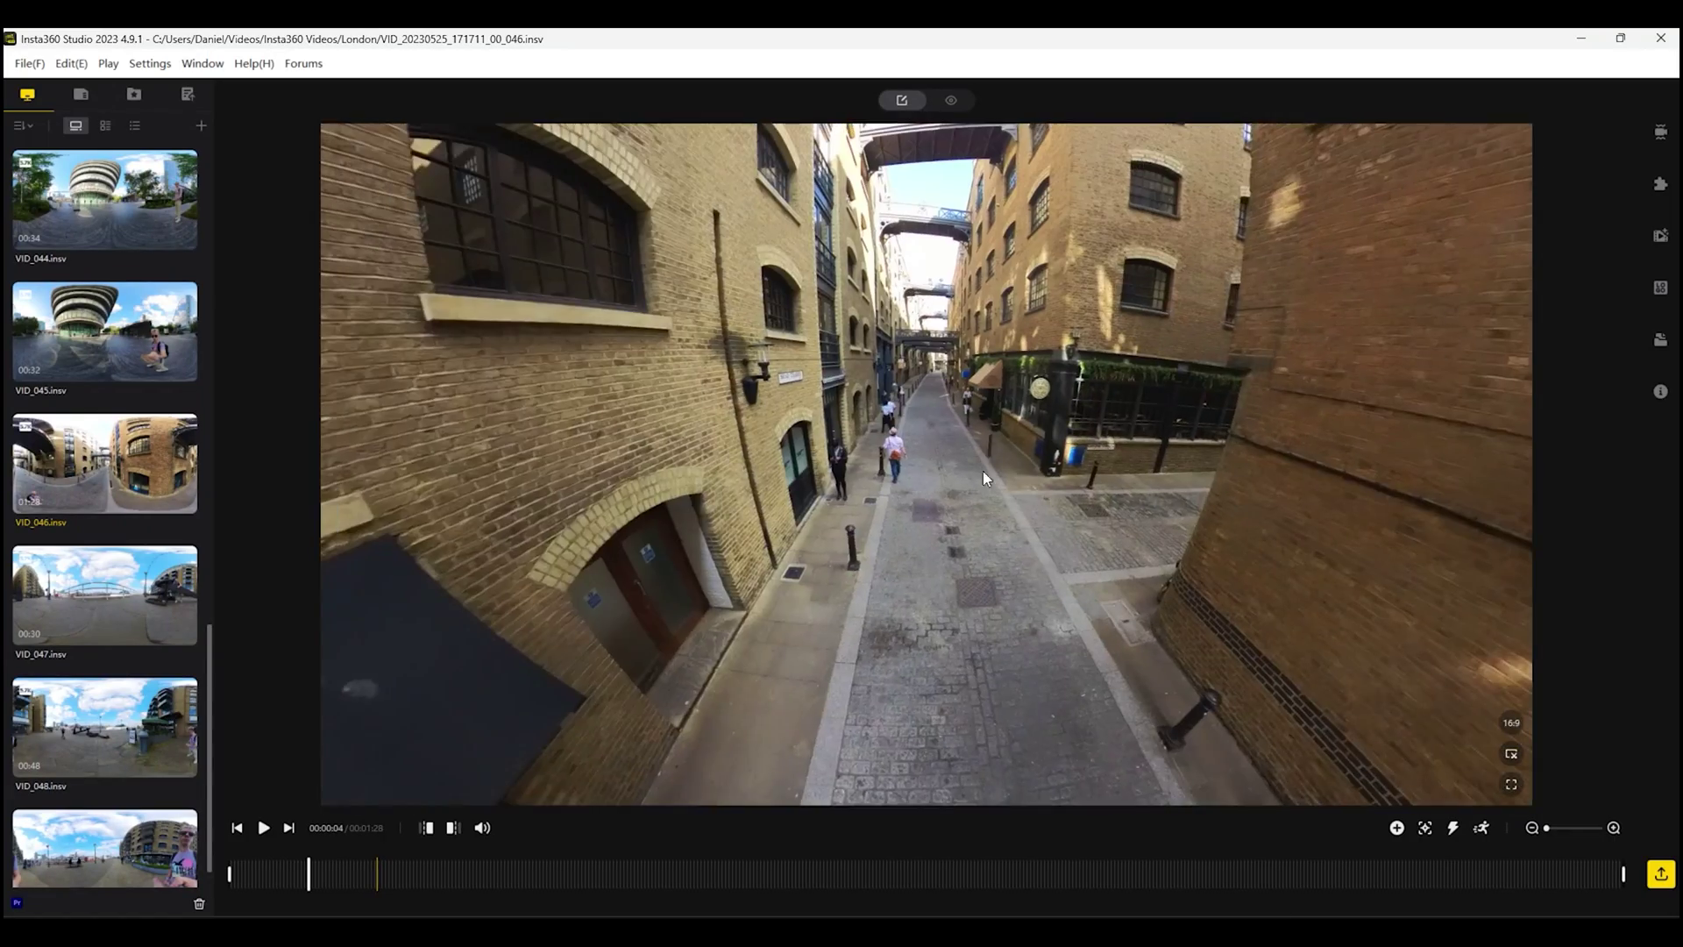
{"action": "left_click_drag", "start_coordinate": [982, 507], "coordinate": [969, 755]}
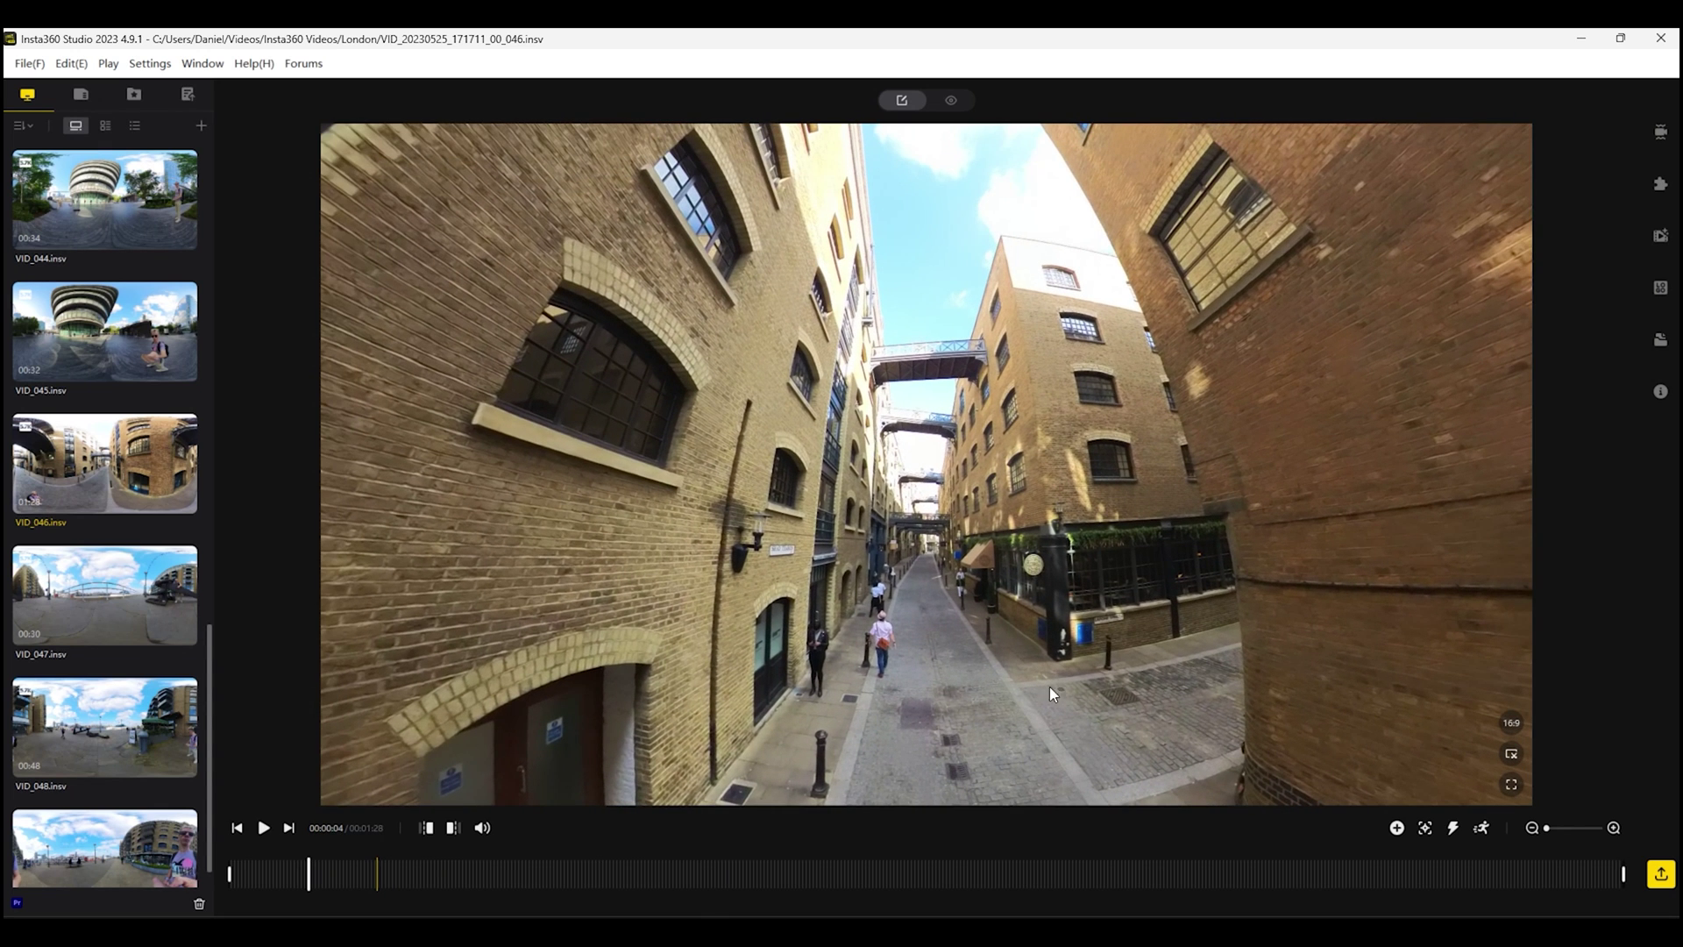
Step: Mark a keyframe at 0:04 and adjust its pan, tilt, wider FOV and distortion to 0.87
{"action": "left_click", "coordinate": [1396, 827]}
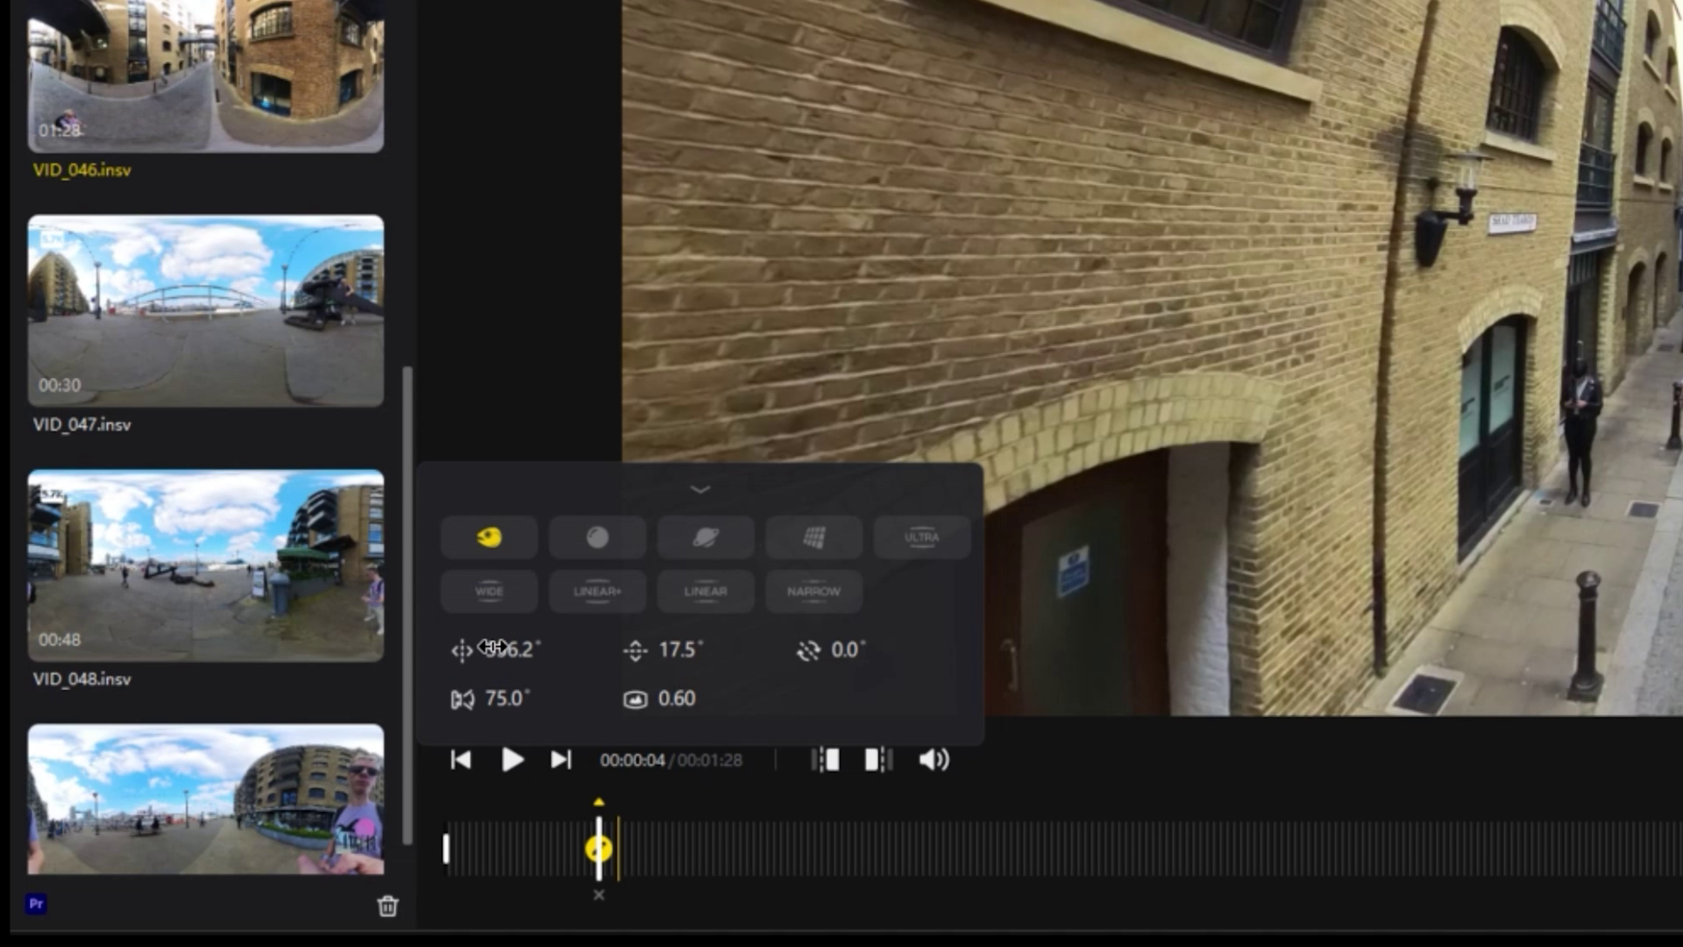
{"action": "mouse_move", "coordinate": [485, 647]}
{"action": "left_mouse_down"}
{"action": "mouse_move", "coordinate": [516, 646]}
{"action": "mouse_move", "coordinate": [451, 647]}
{"action": "mouse_move", "coordinate": [529, 647]}
{"action": "mouse_move", "coordinate": [462, 647]}
{"action": "mouse_move", "coordinate": [477, 647]}
{"action": "left_mouse_up"}
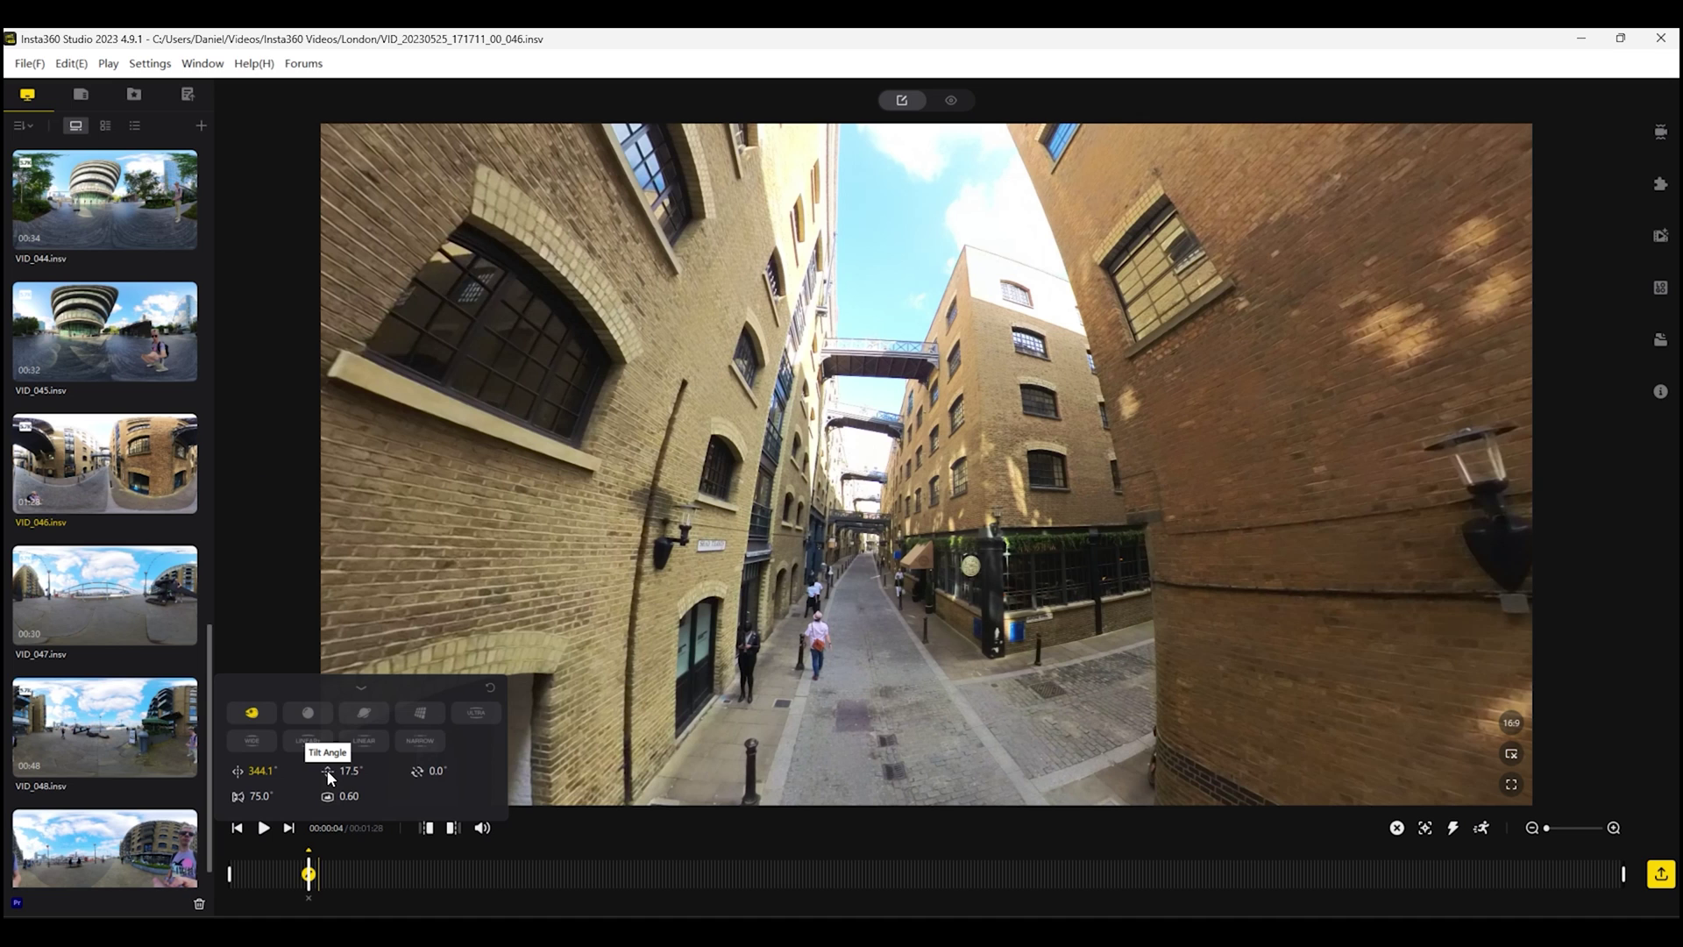
{"action": "left_click_drag", "start_coordinate": [343, 770], "coordinate": [439, 780]}
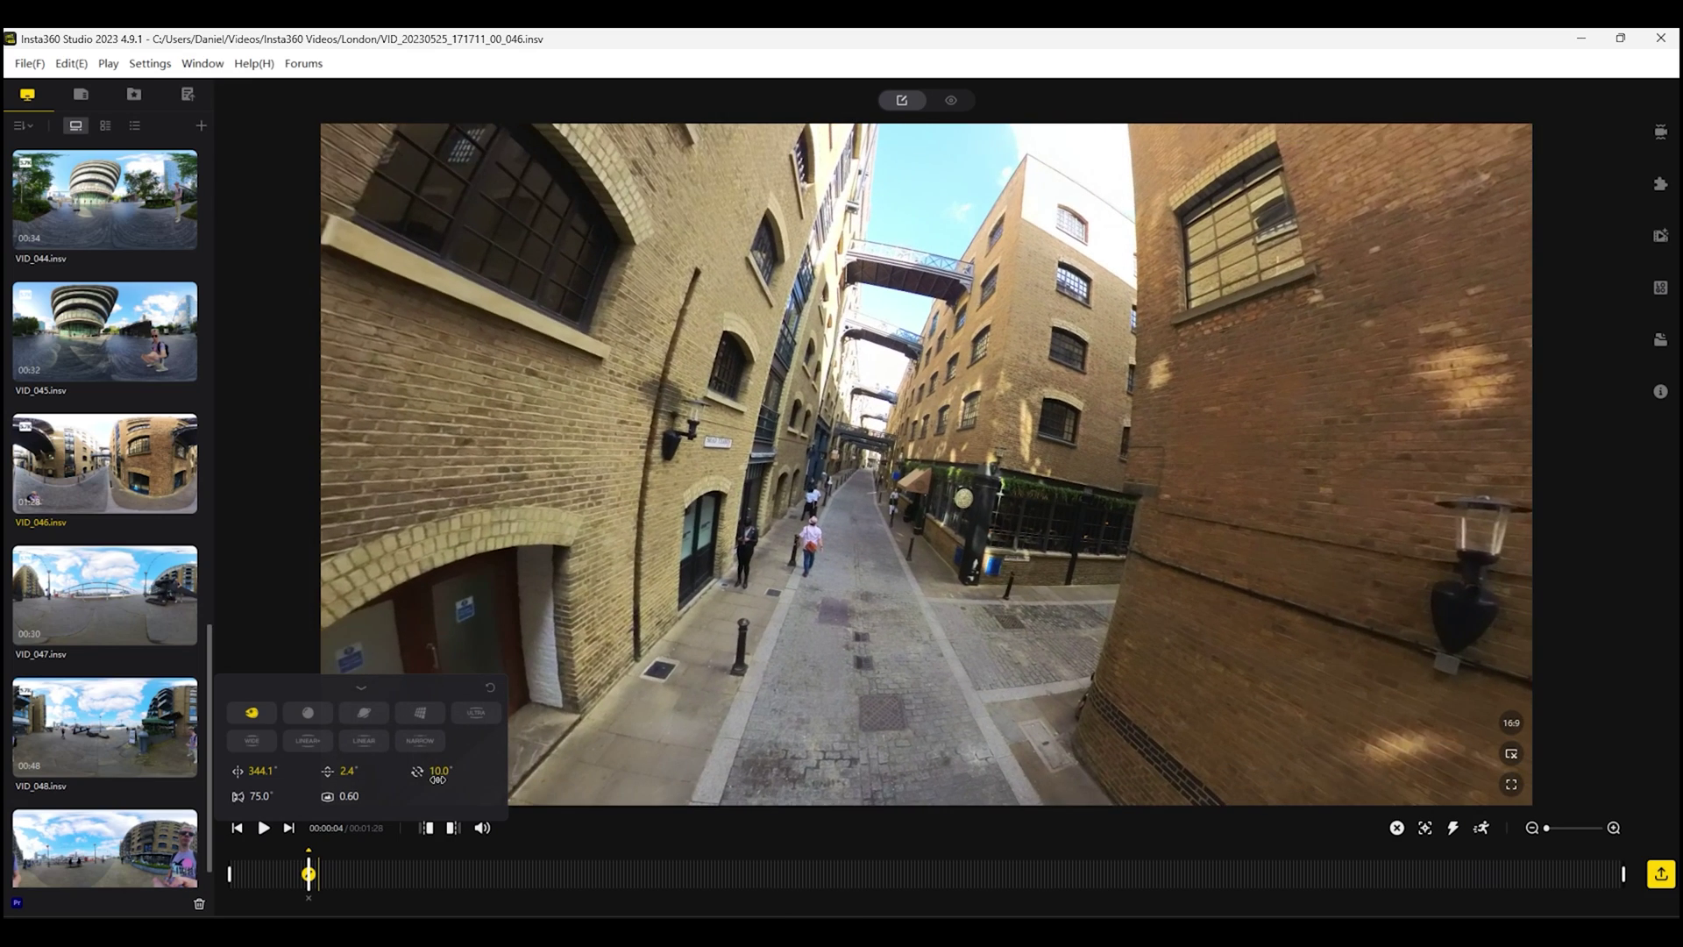
{"action": "left_click_drag", "start_coordinate": [259, 796], "coordinate": [385, 822]}
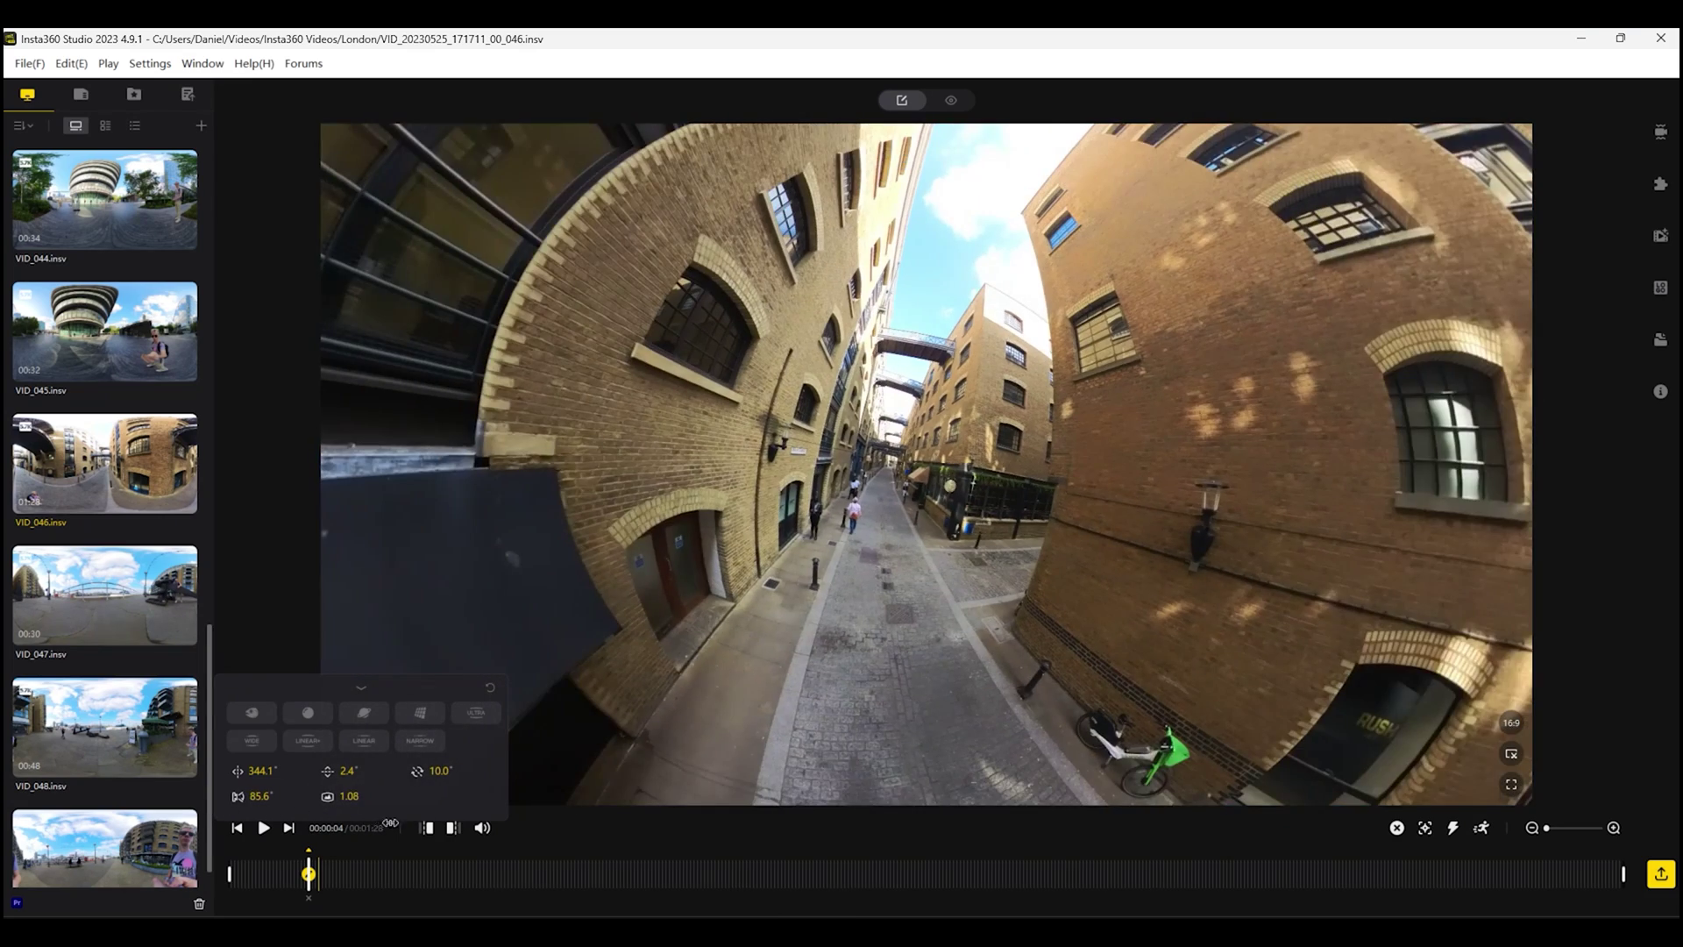
{"action": "left_click_drag", "start_coordinate": [395, 822], "coordinate": [353, 818]}
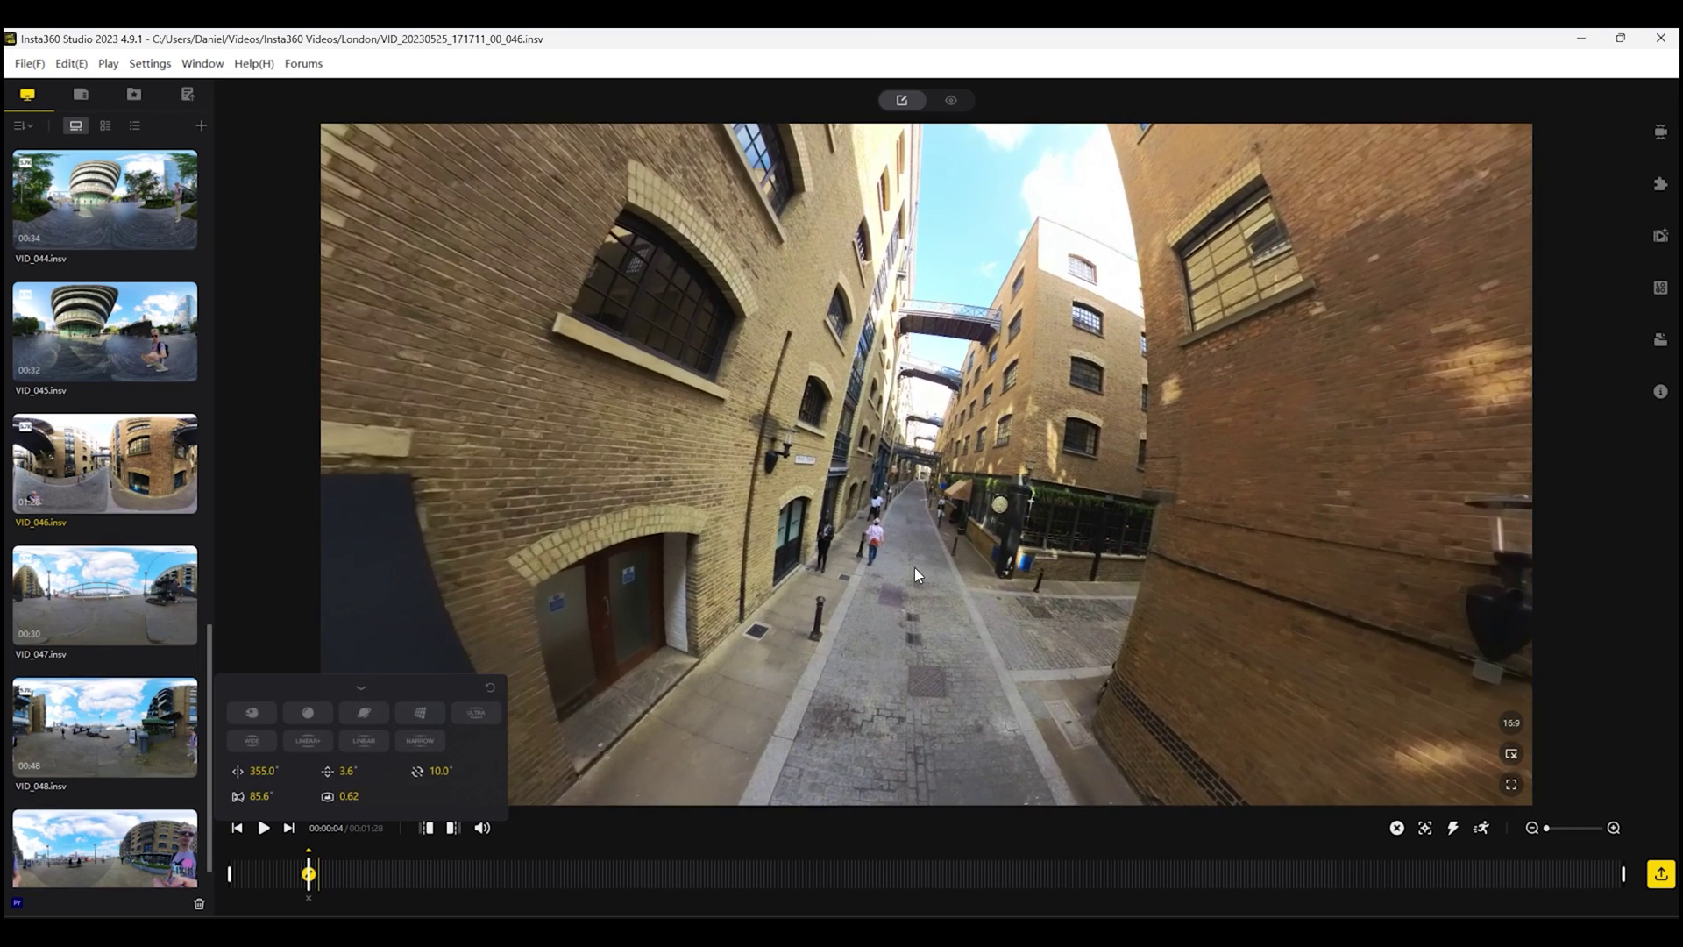
Step: Cycle the keyframe through Ultra Wide, Wide, Linear+, Linear, Narrow, Default, Crystal Ball and Tiny Planet
{"action": "left_click", "coordinate": [474, 715]}
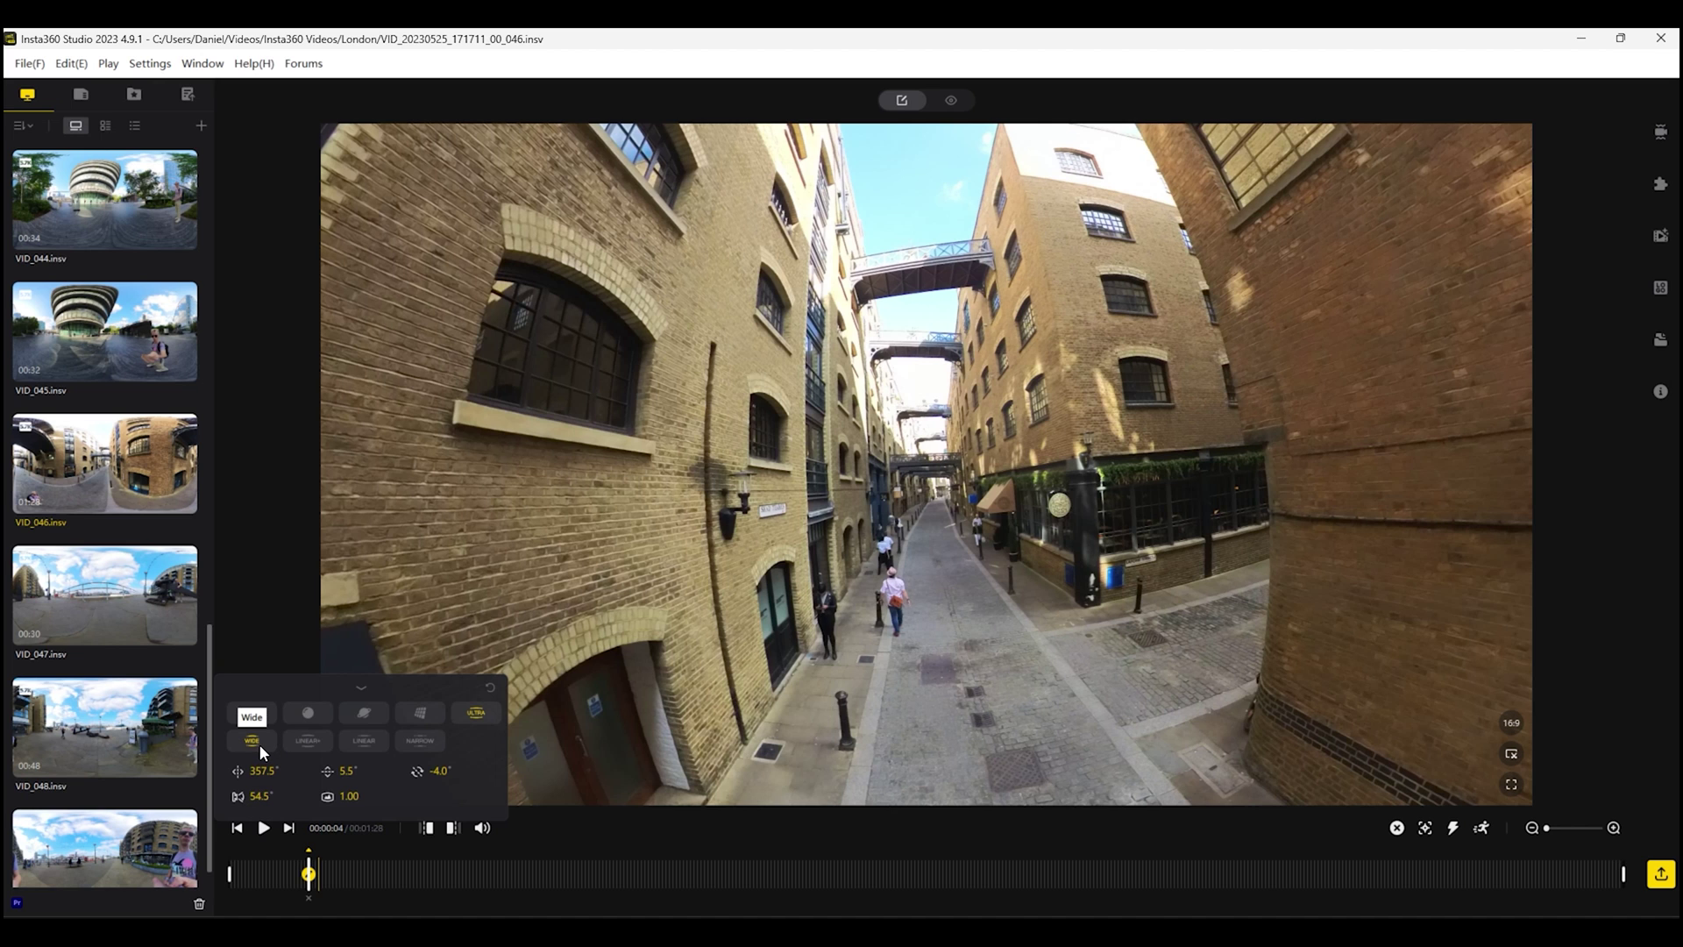
{"action": "left_click", "coordinate": [259, 743]}
{"action": "left_click", "coordinate": [298, 742]}
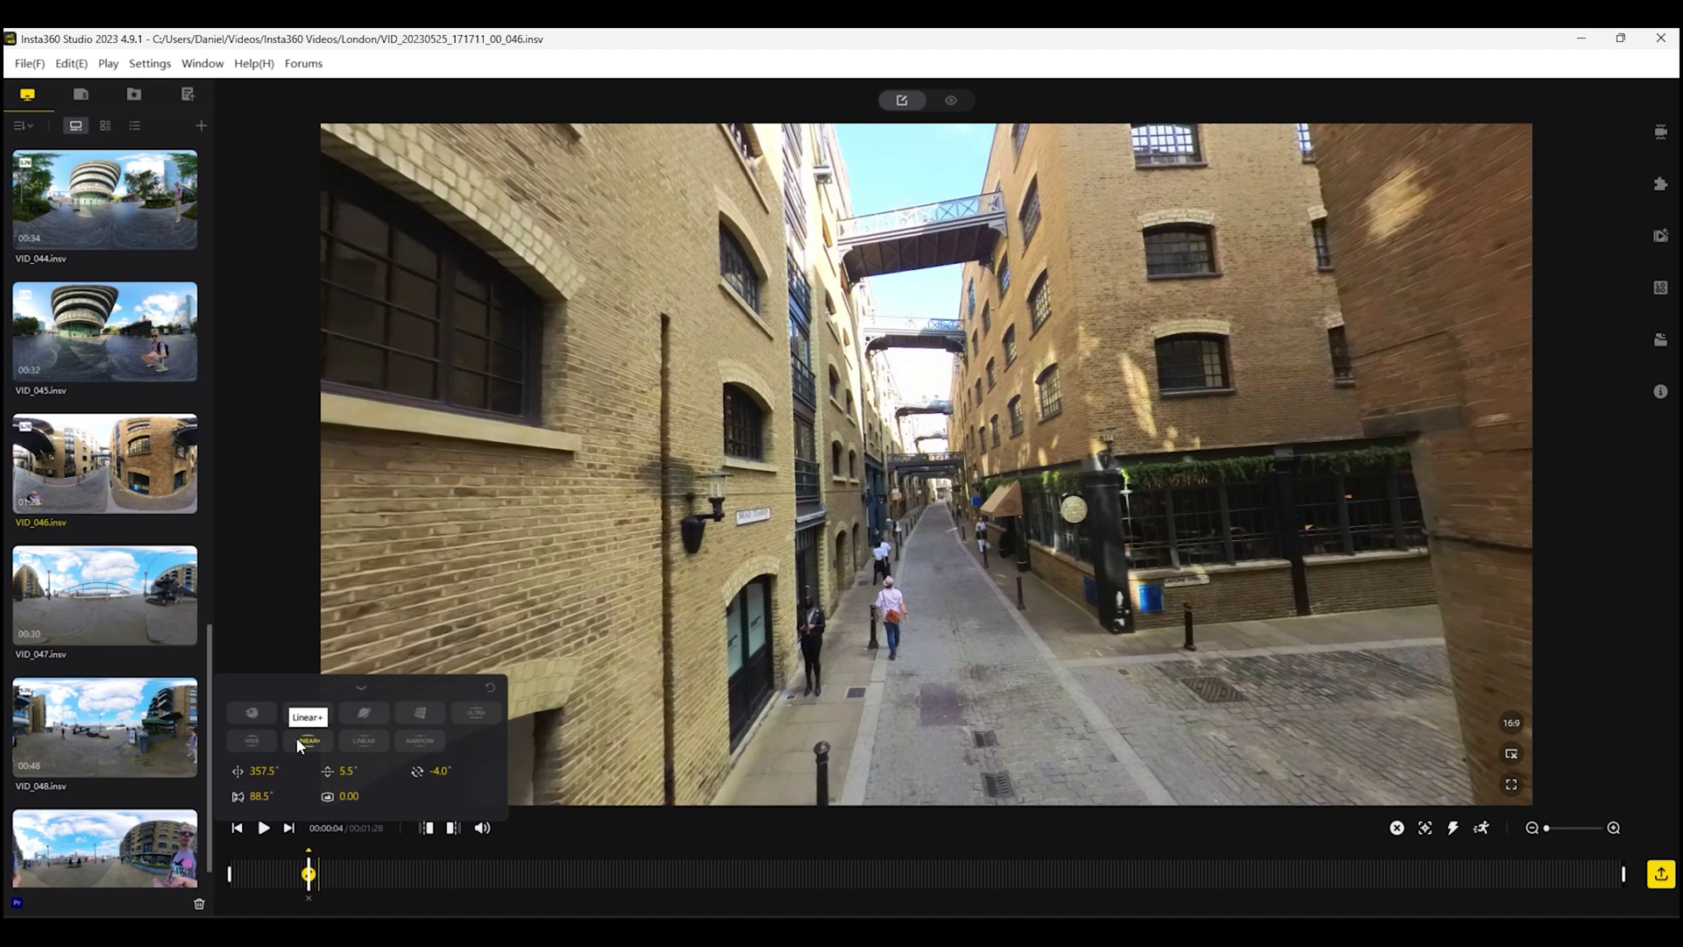
{"action": "left_click", "coordinate": [350, 747]}
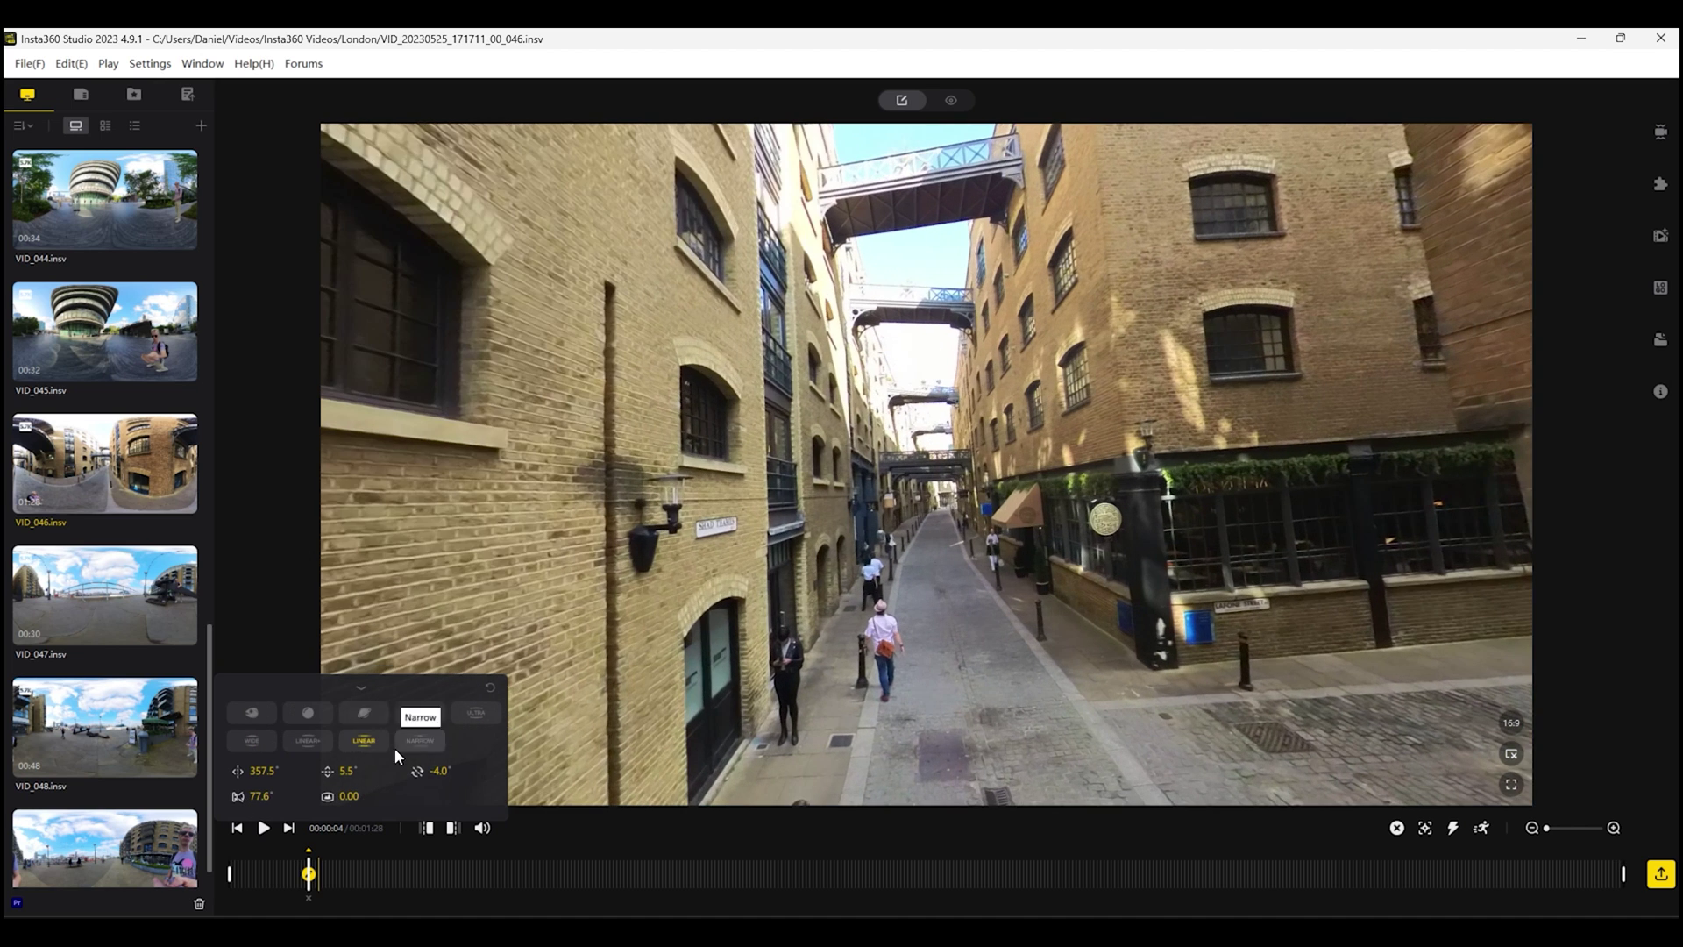
{"action": "left_click", "coordinate": [396, 747]}
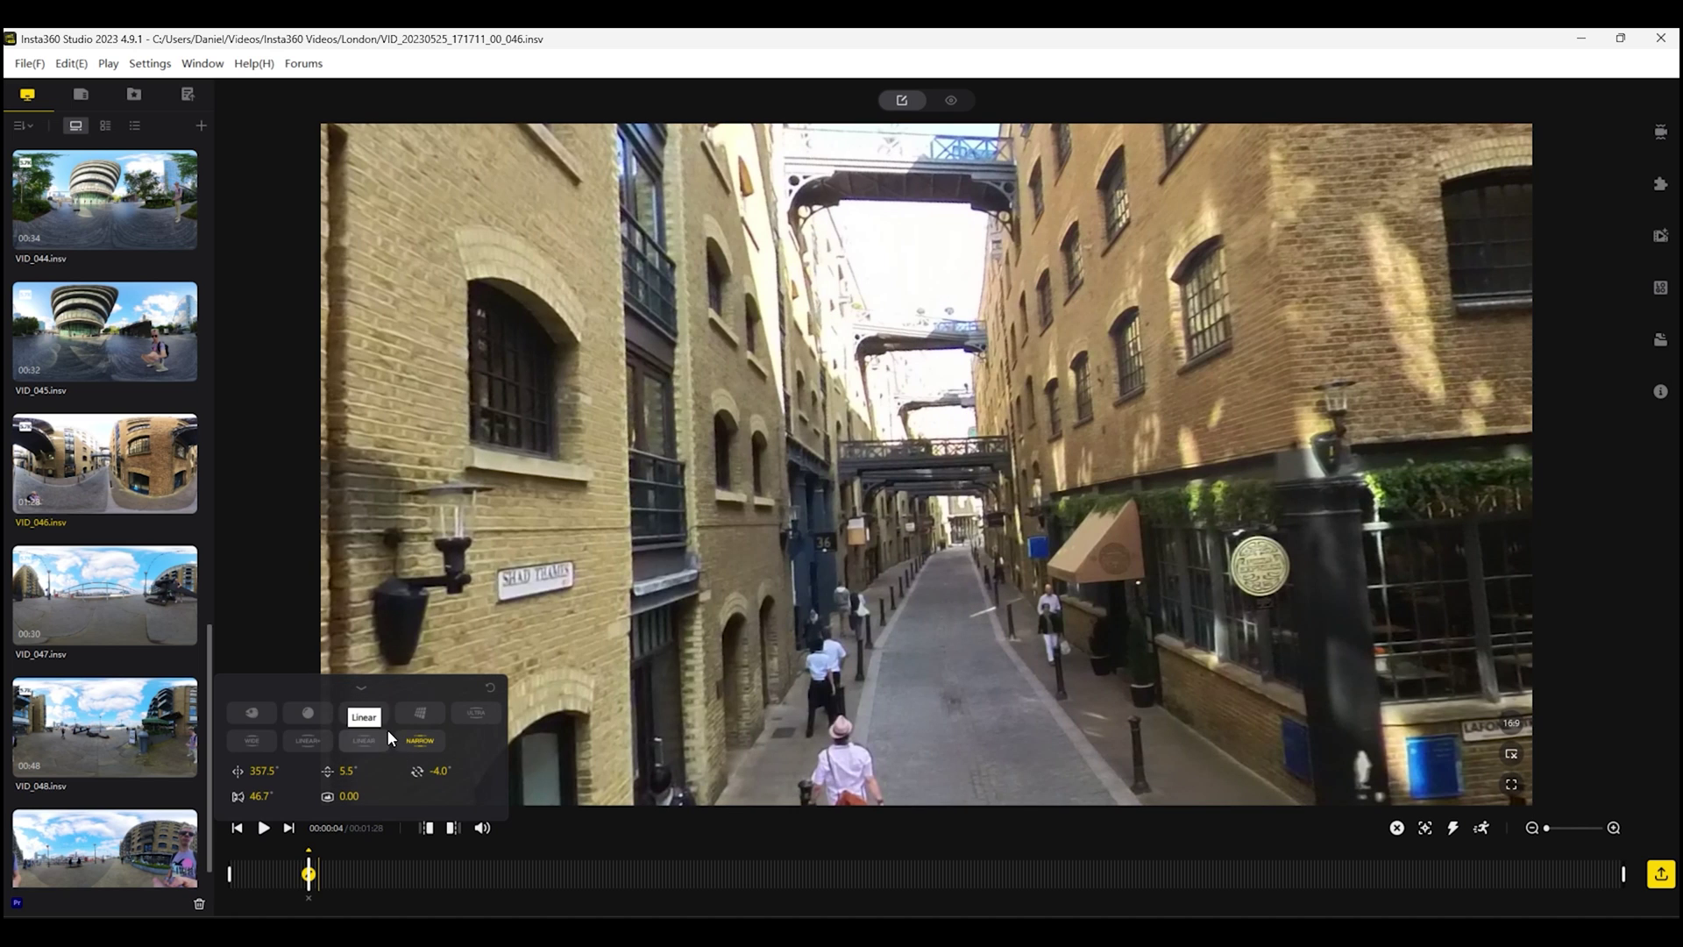
{"action": "left_click", "coordinate": [462, 717]}
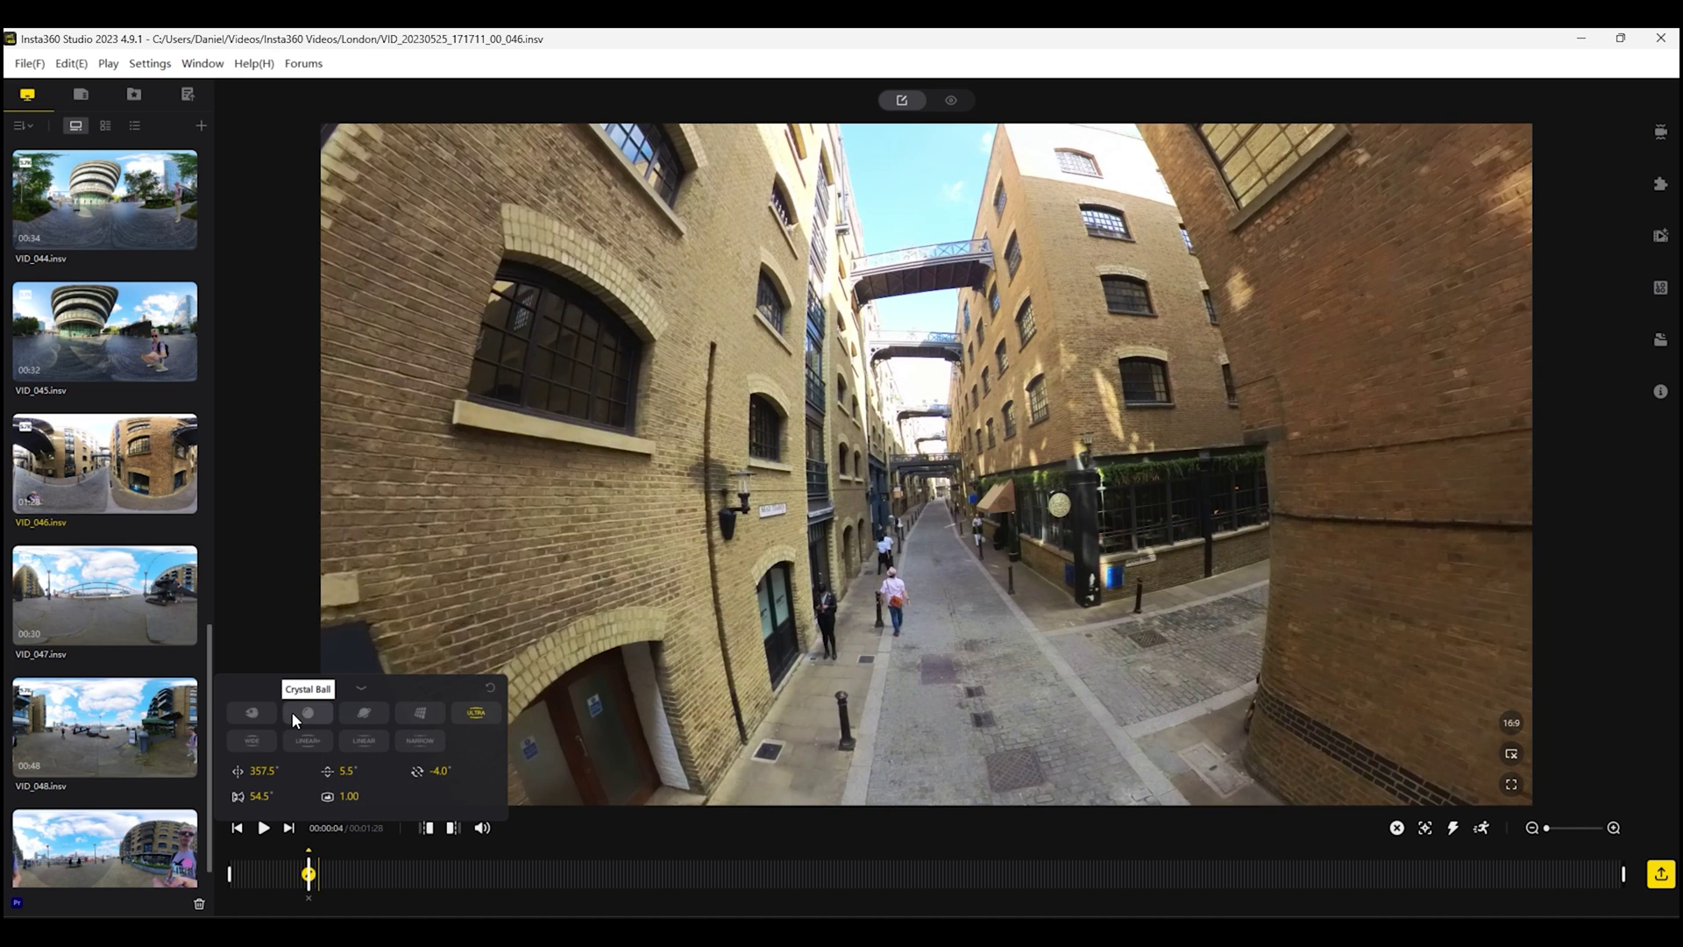
{"action": "left_click", "coordinate": [252, 712]}
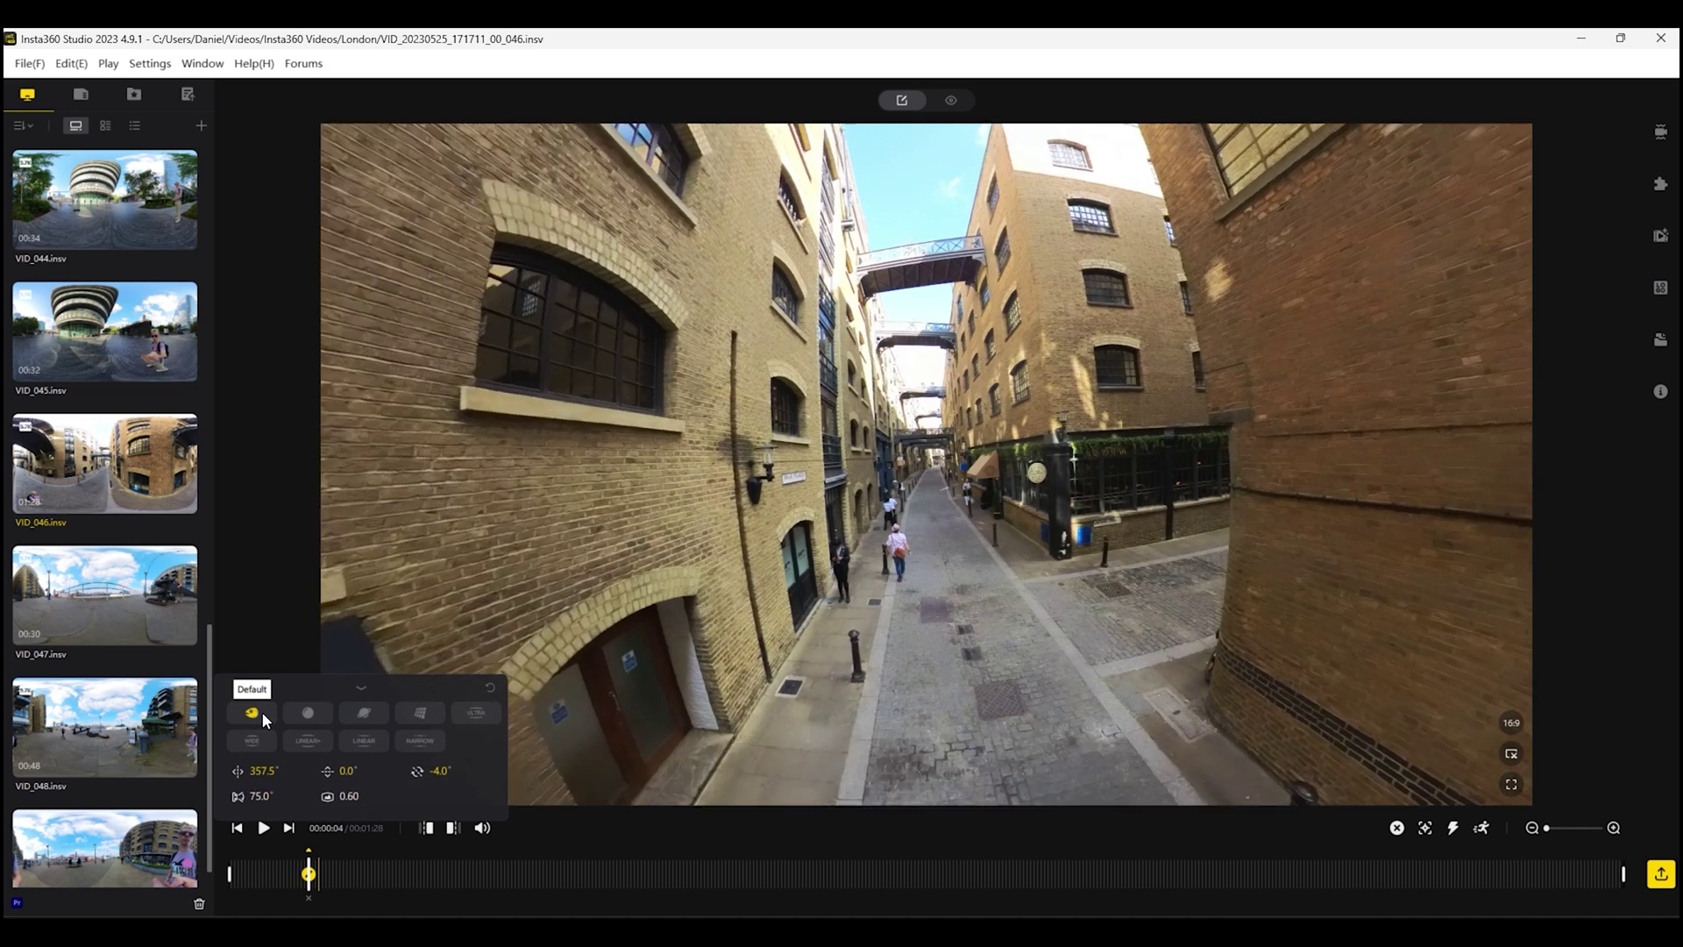
{"action": "left_click", "coordinate": [309, 710]}
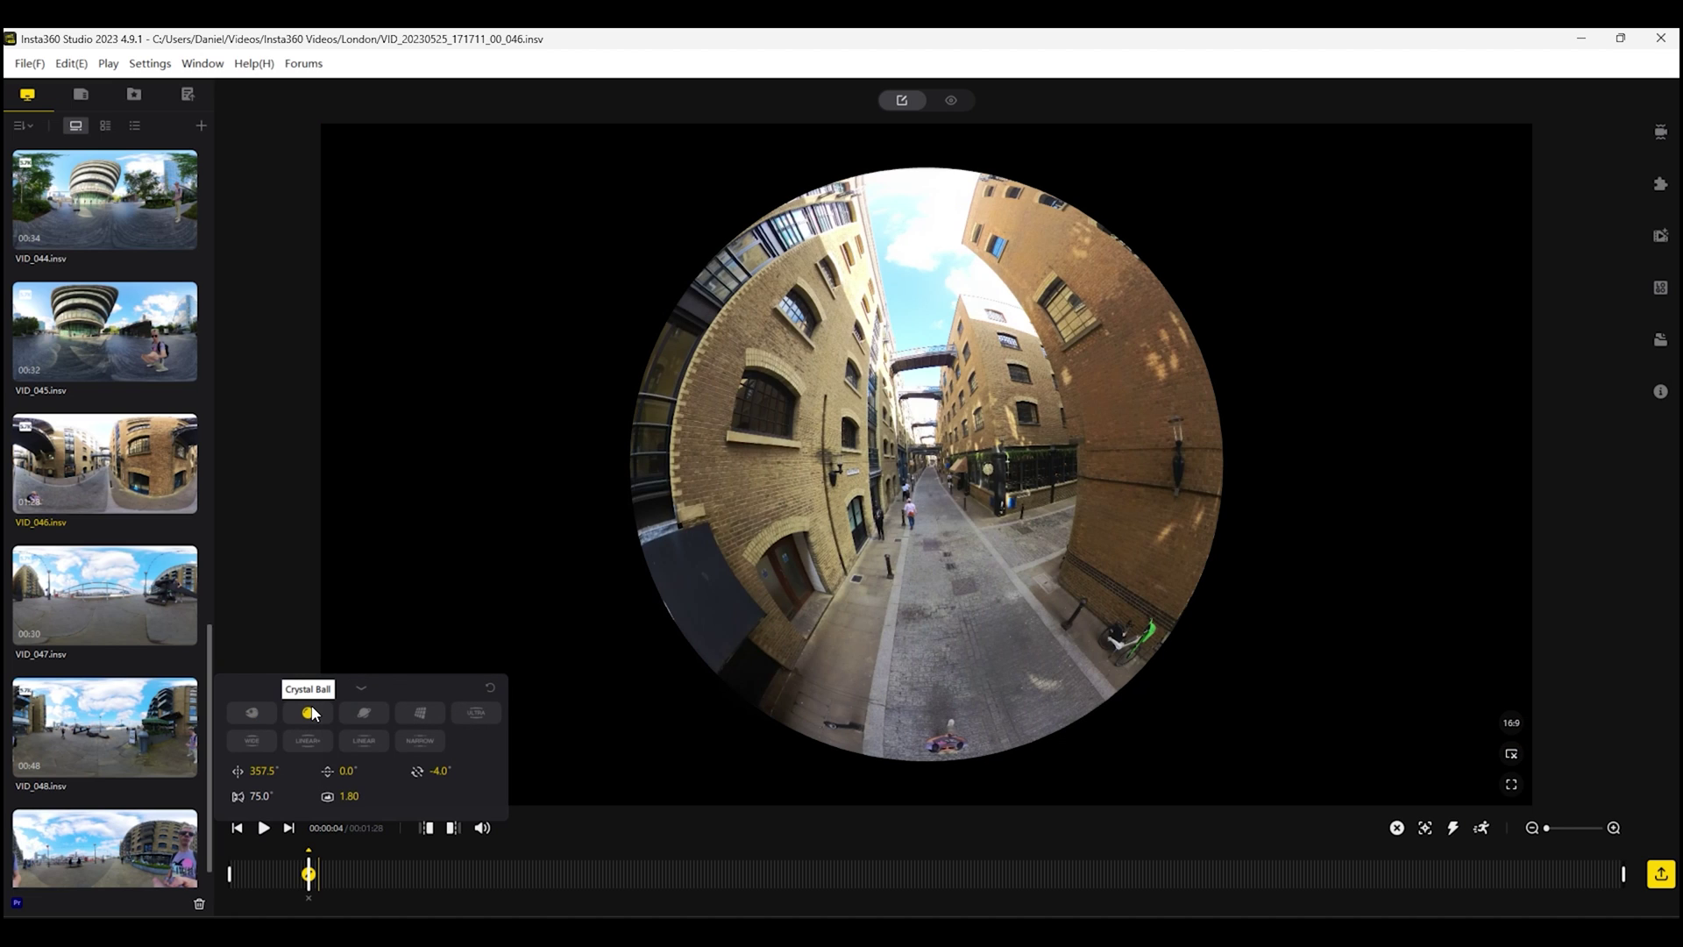
{"action": "left_click", "coordinate": [366, 713]}
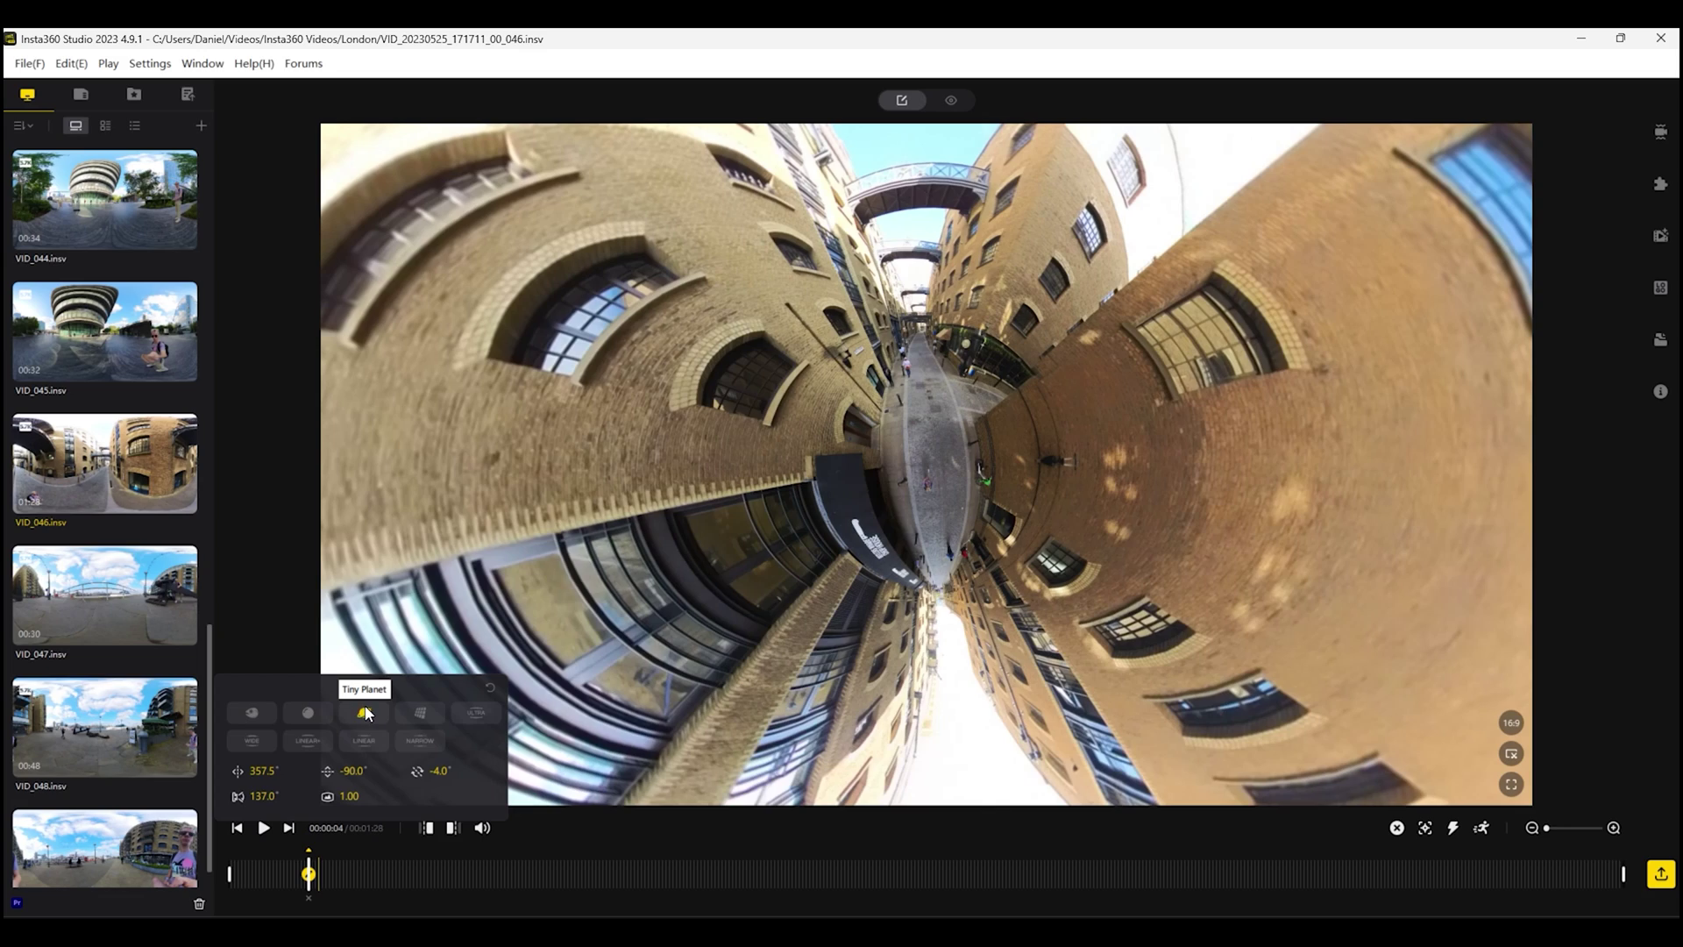
Step: At 00:00:11, rotate the view to look back along the alley and mark a keyframe
{"action": "left_click", "coordinate": [383, 872]}
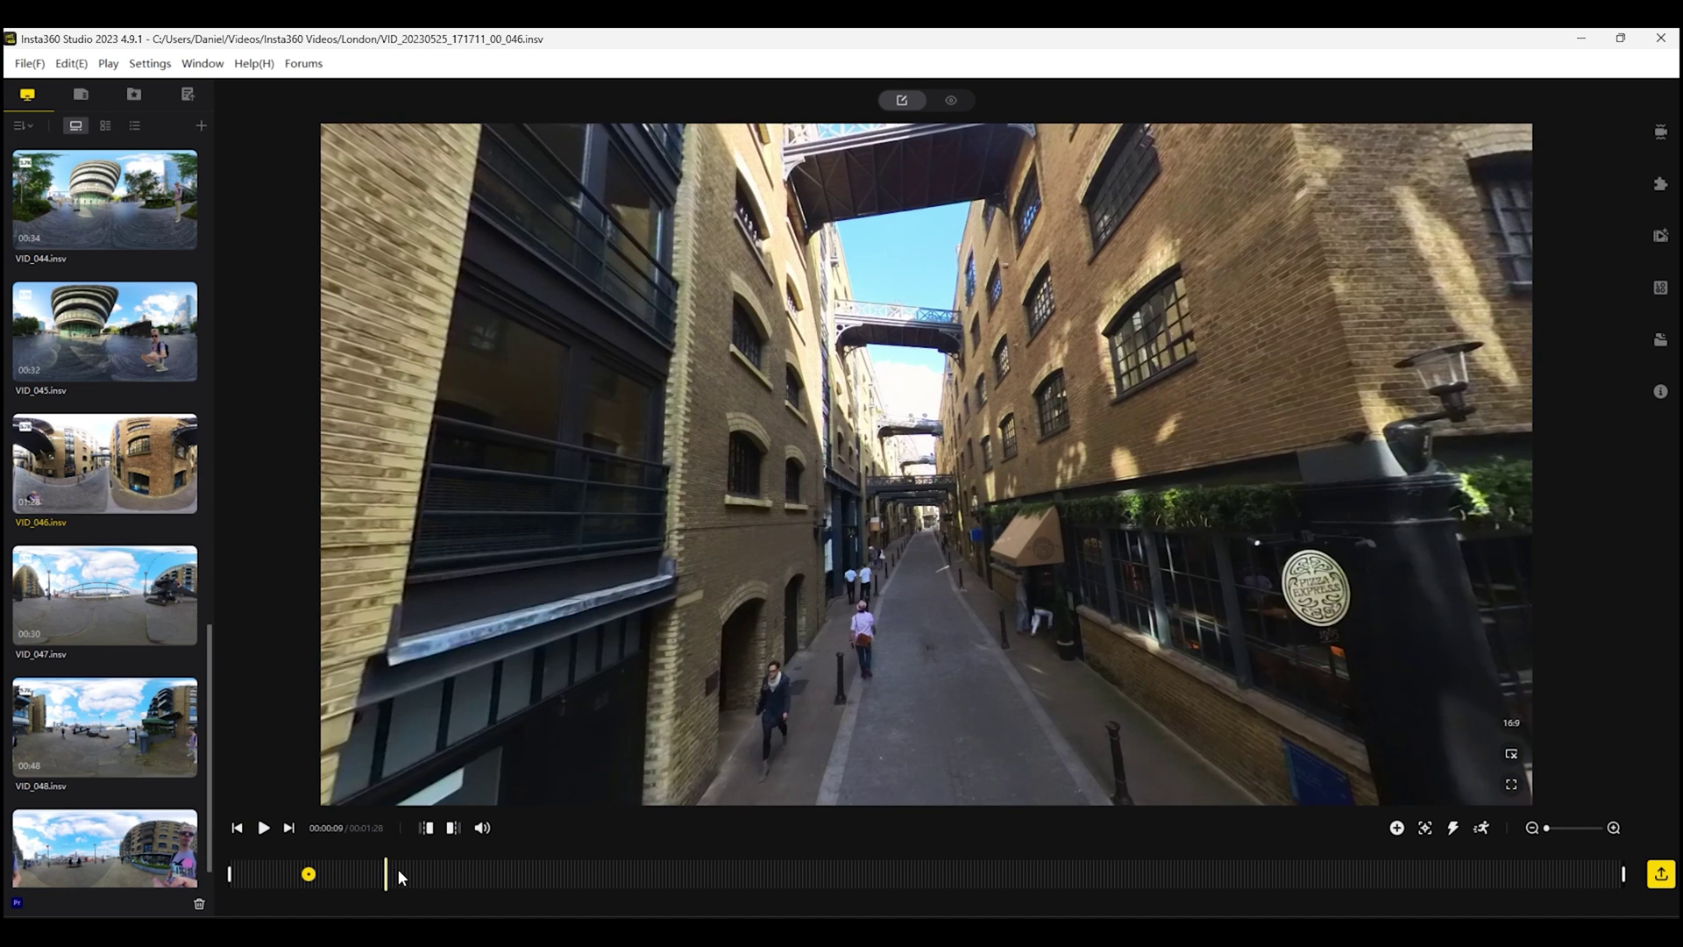
{"action": "left_click", "coordinate": [422, 872]}
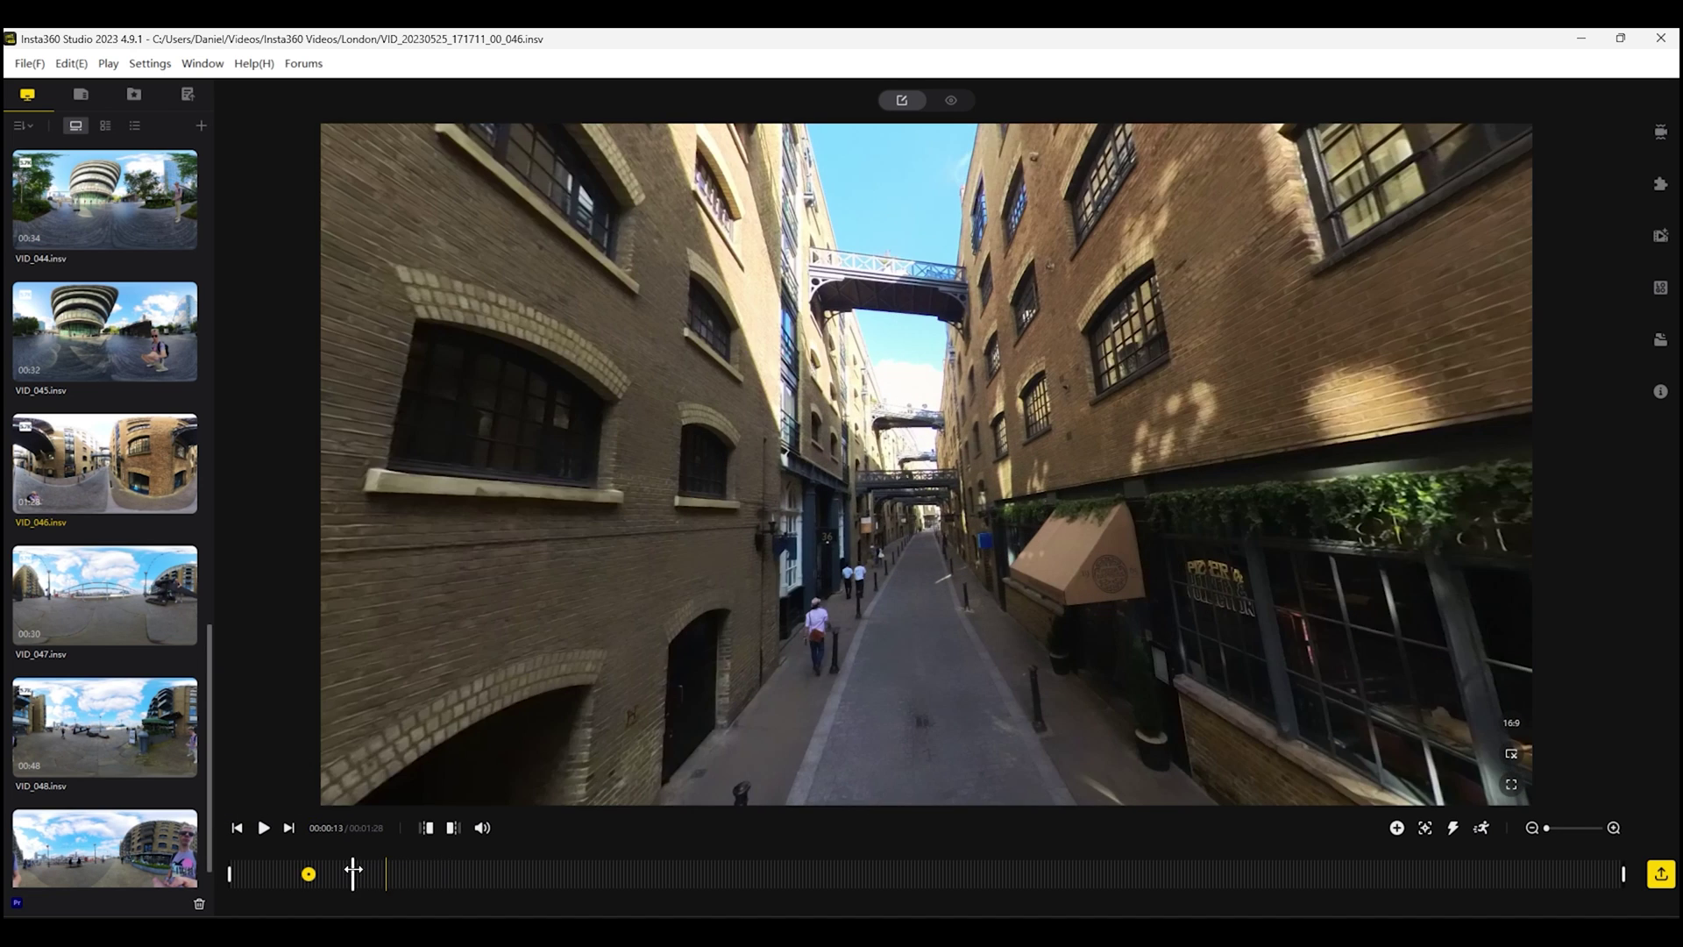
{"action": "left_click_drag", "start_coordinate": [353, 872], "coordinate": [419, 872]}
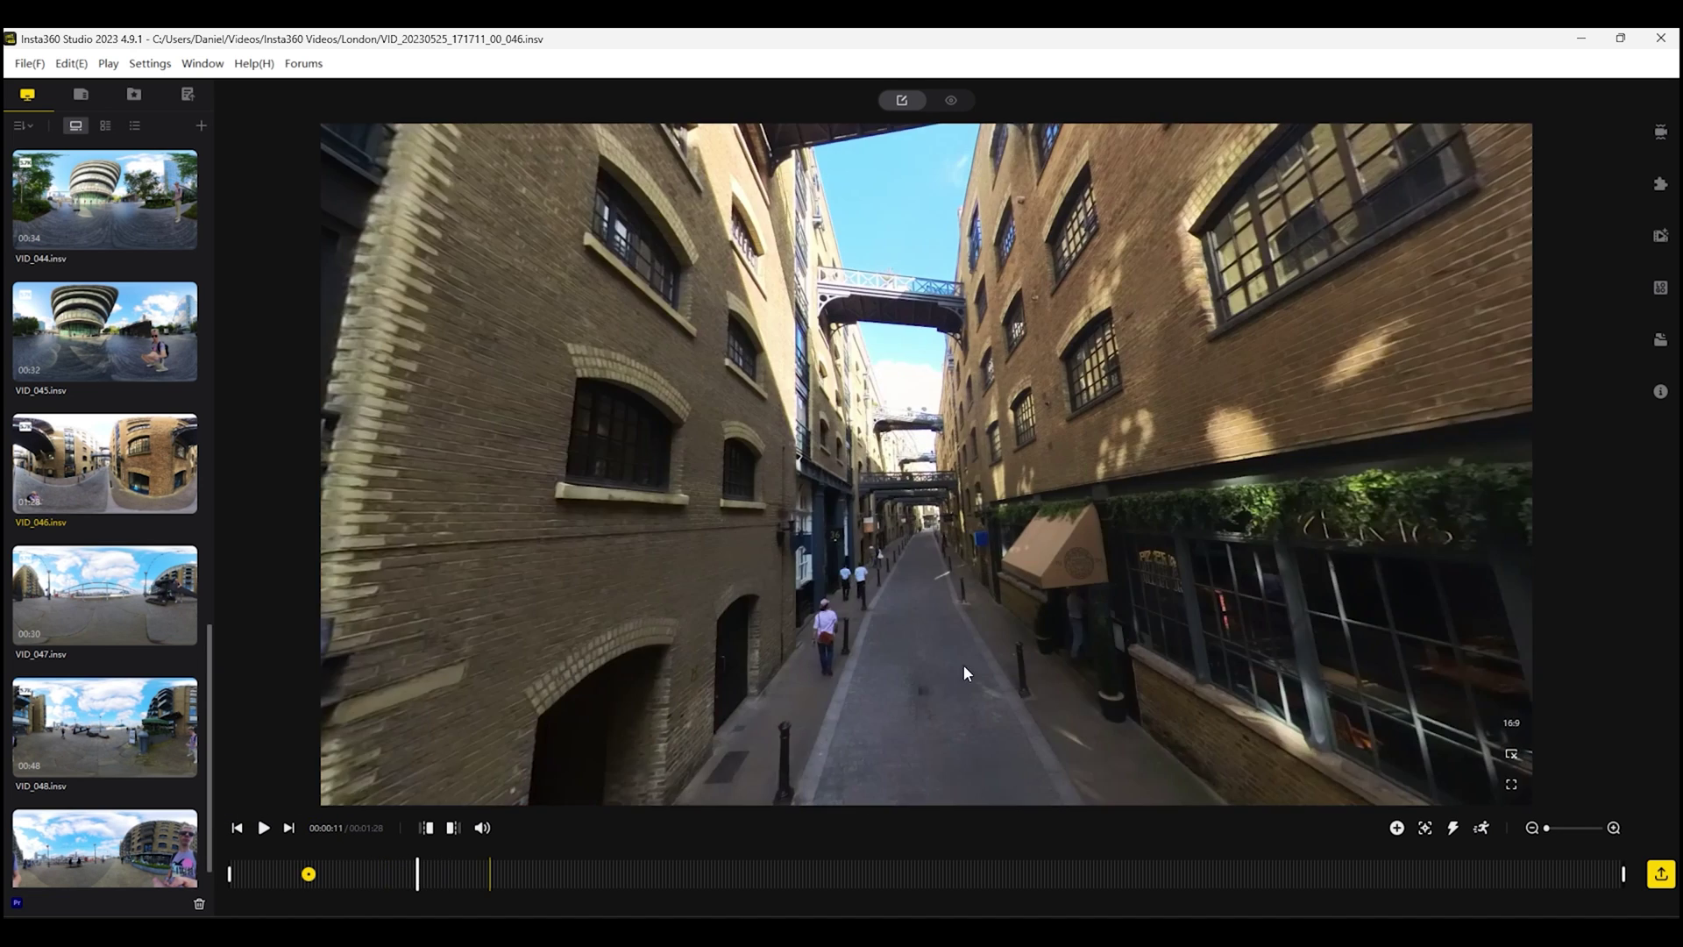
{"action": "left_click_drag", "start_coordinate": [976, 659], "coordinate": [482, 534]}
{"action": "left_click_drag", "start_coordinate": [759, 556], "coordinate": [764, 519]}
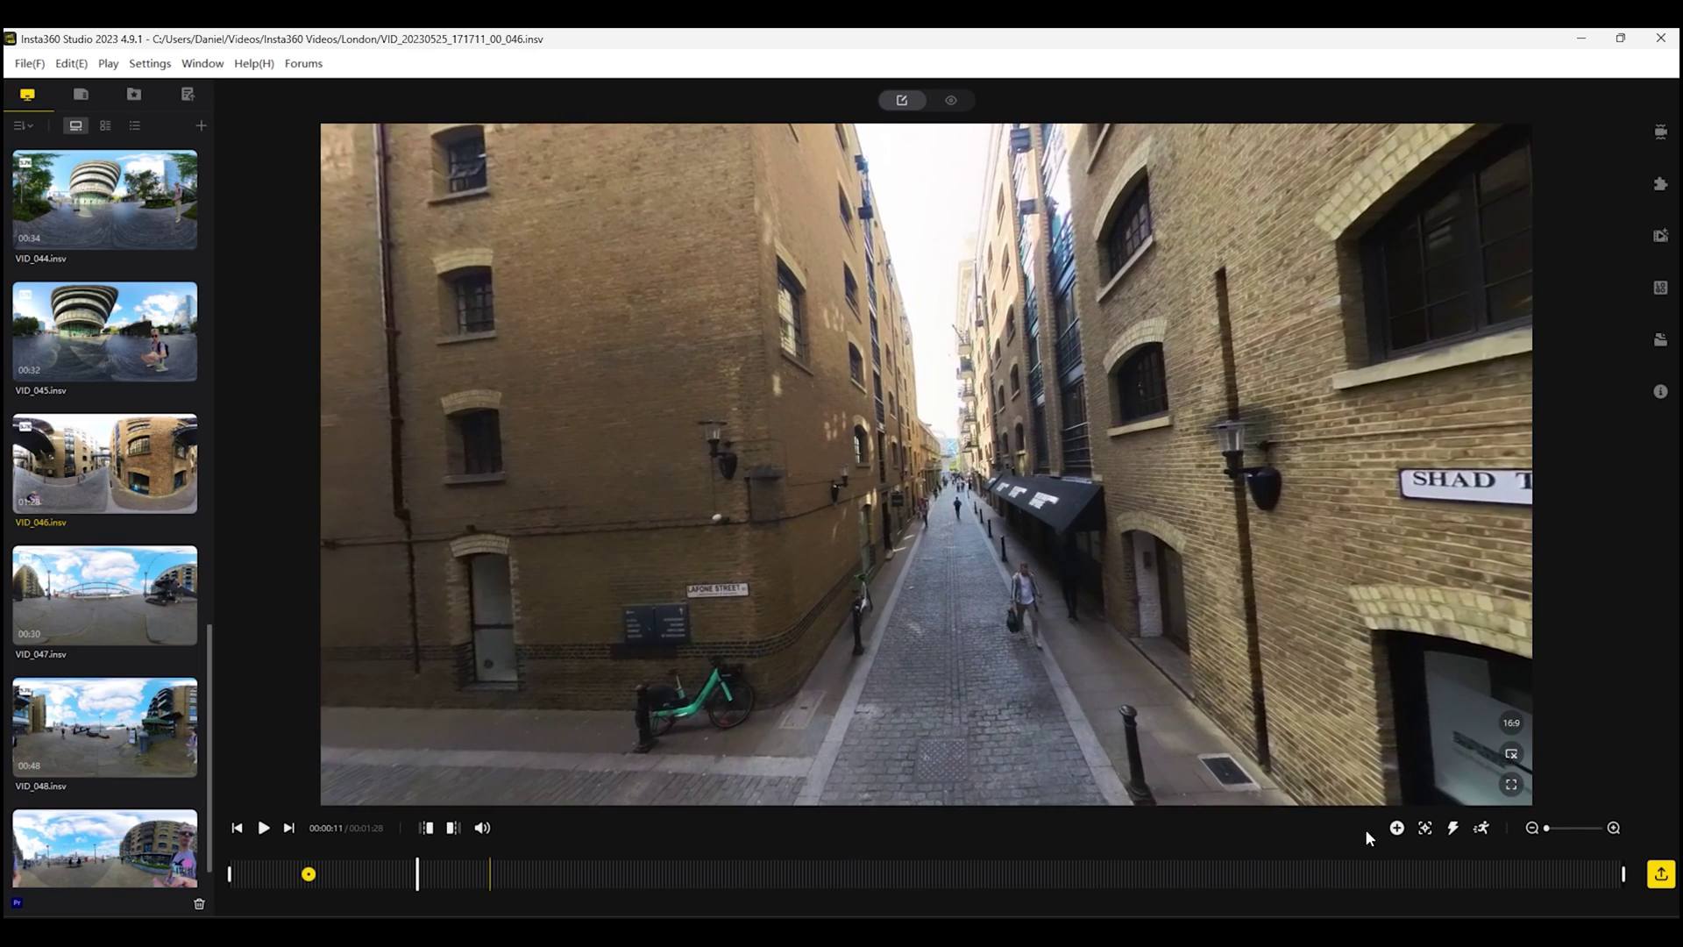
{"action": "left_click", "coordinate": [1396, 828]}
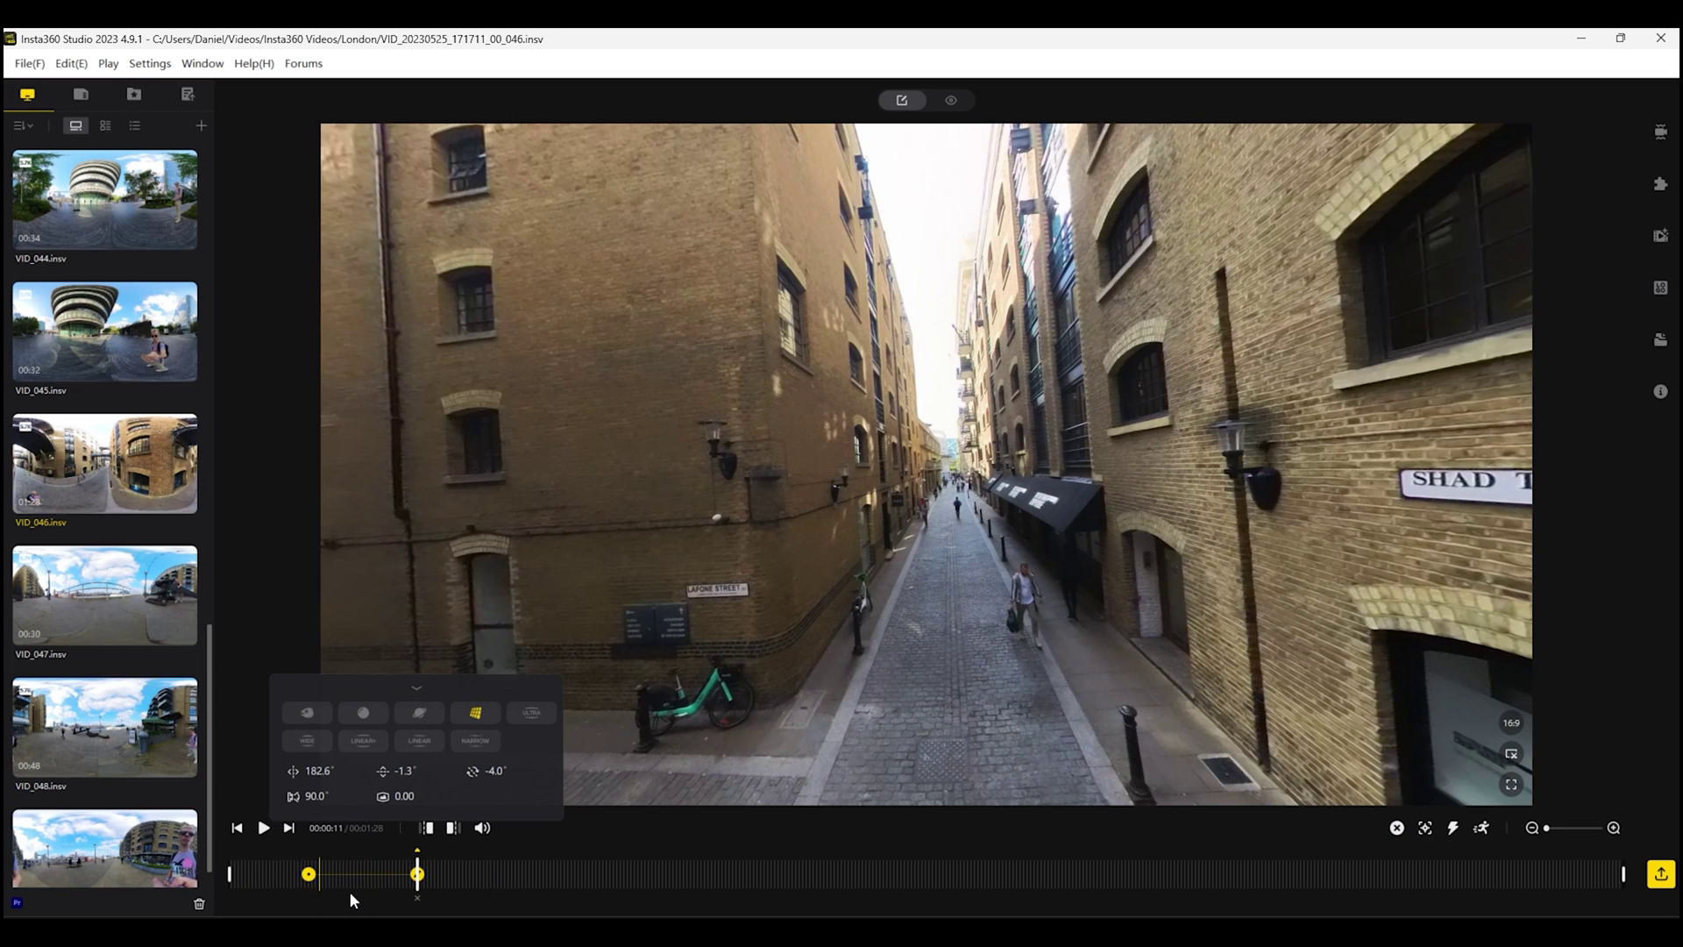
Step: Play from 00:00:03 to preview the camera move between the two keyframes
{"action": "left_click", "coordinate": [293, 872]}
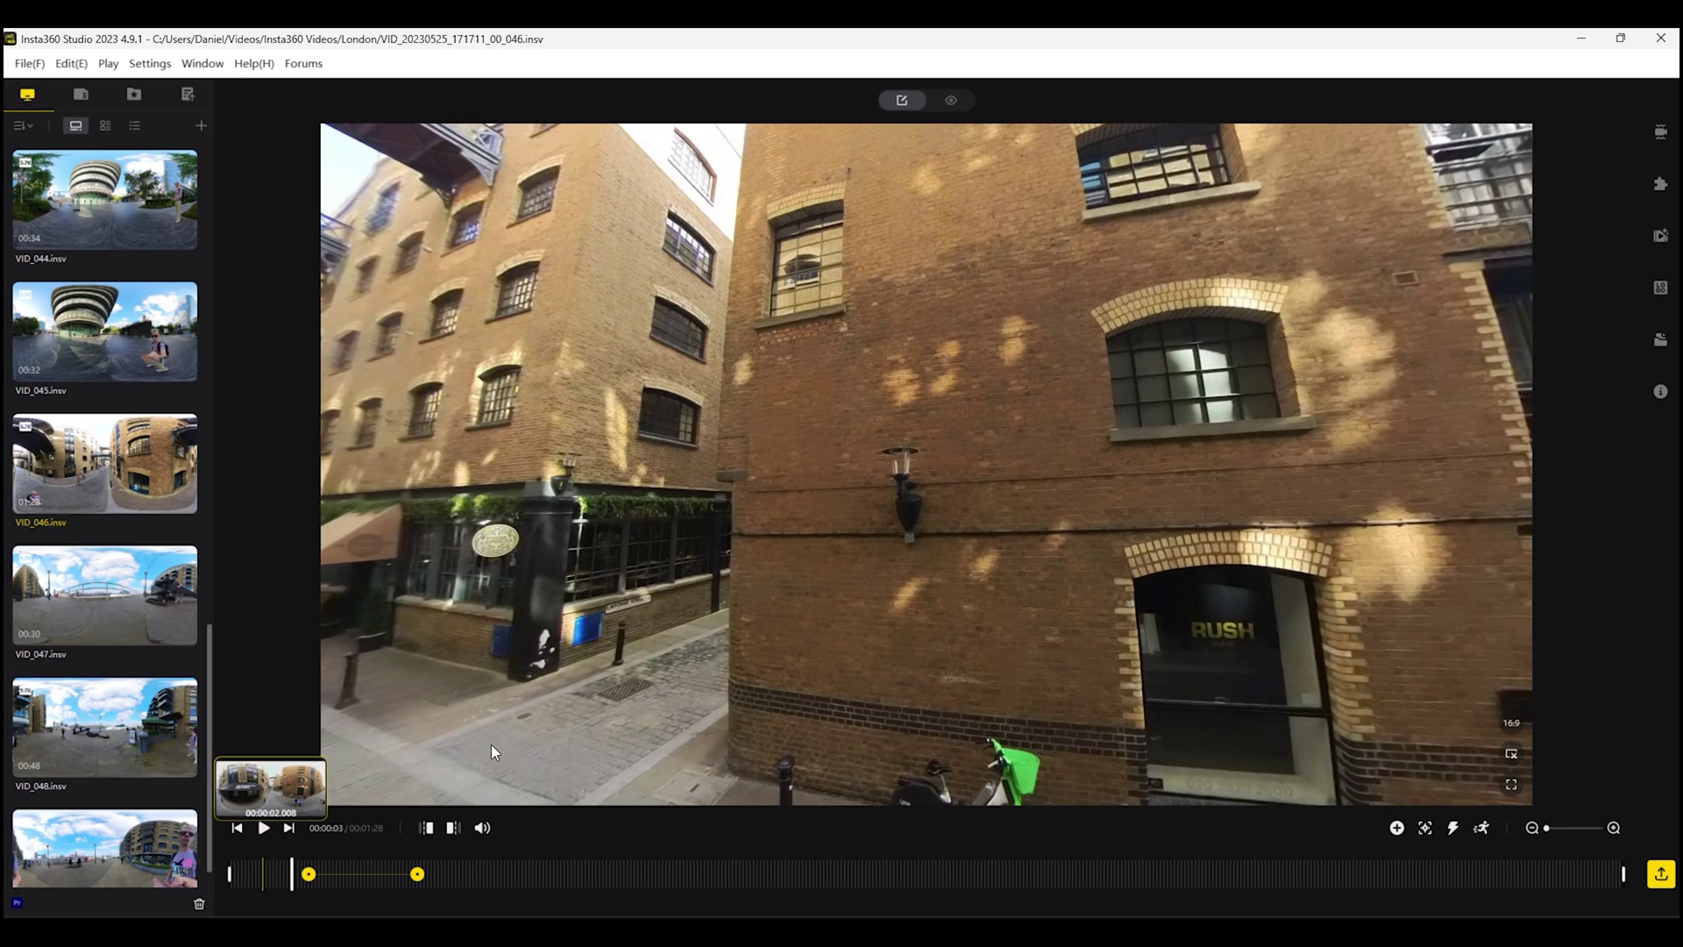
{"action": "left_click_drag", "start_coordinate": [614, 526], "coordinate": [946, 602]}
{"action": "left_click", "coordinate": [263, 827]}
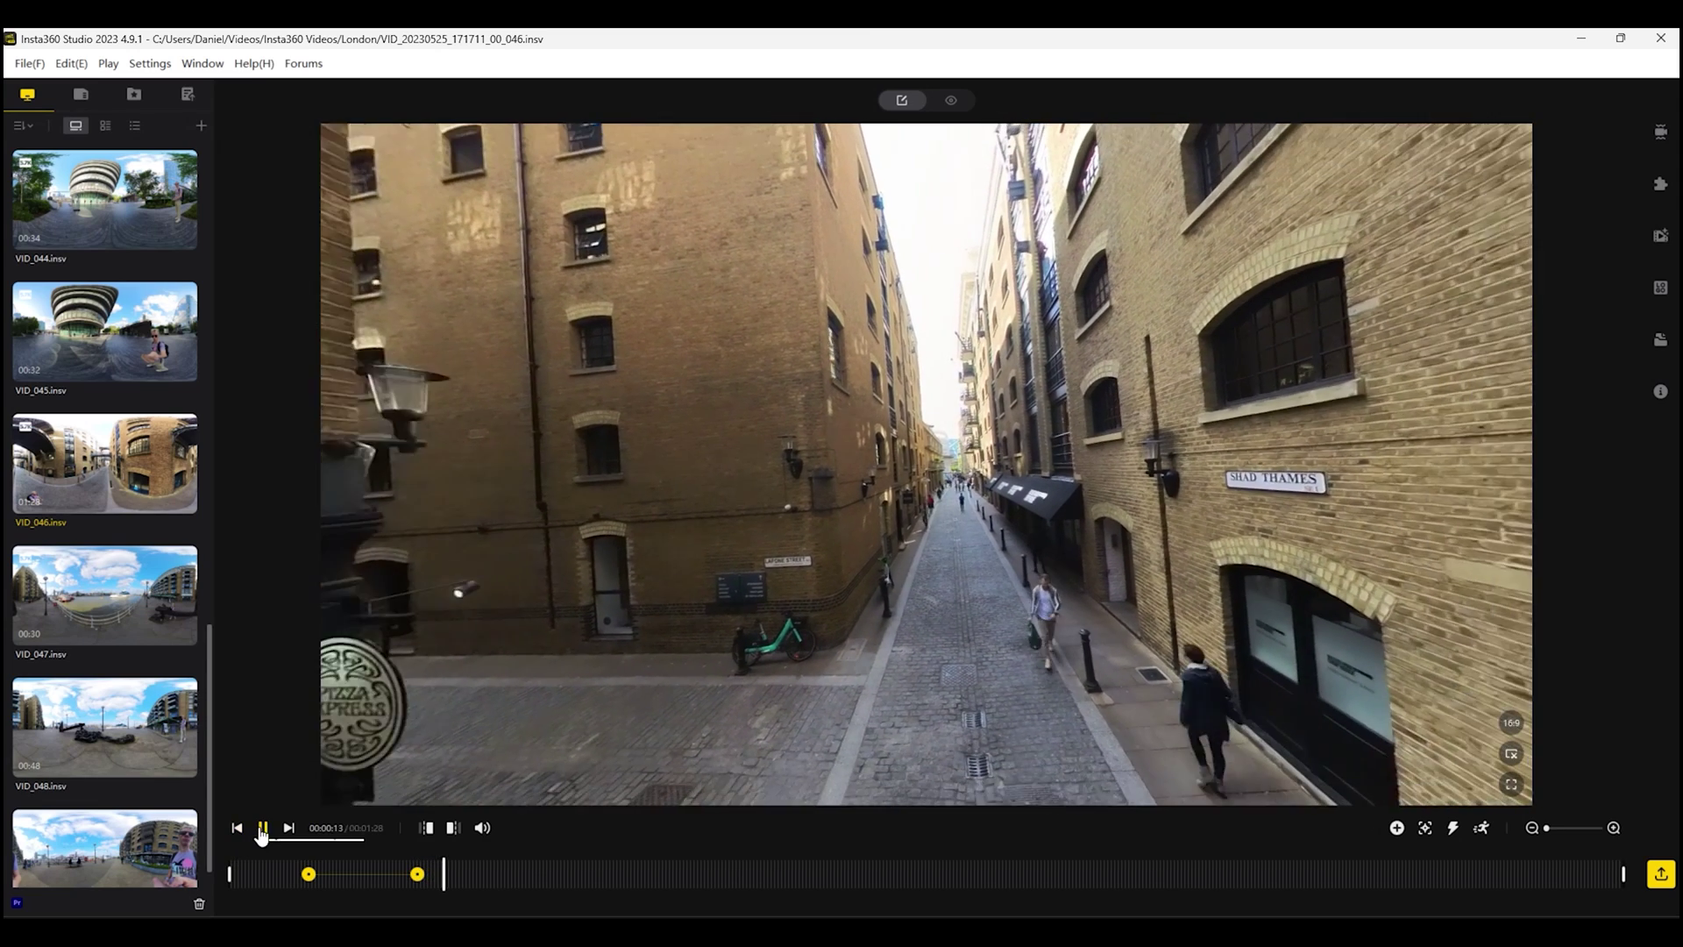
Step: Pause playback and add a keyframe at the 14-second point
{"action": "left_click", "coordinate": [262, 828]}
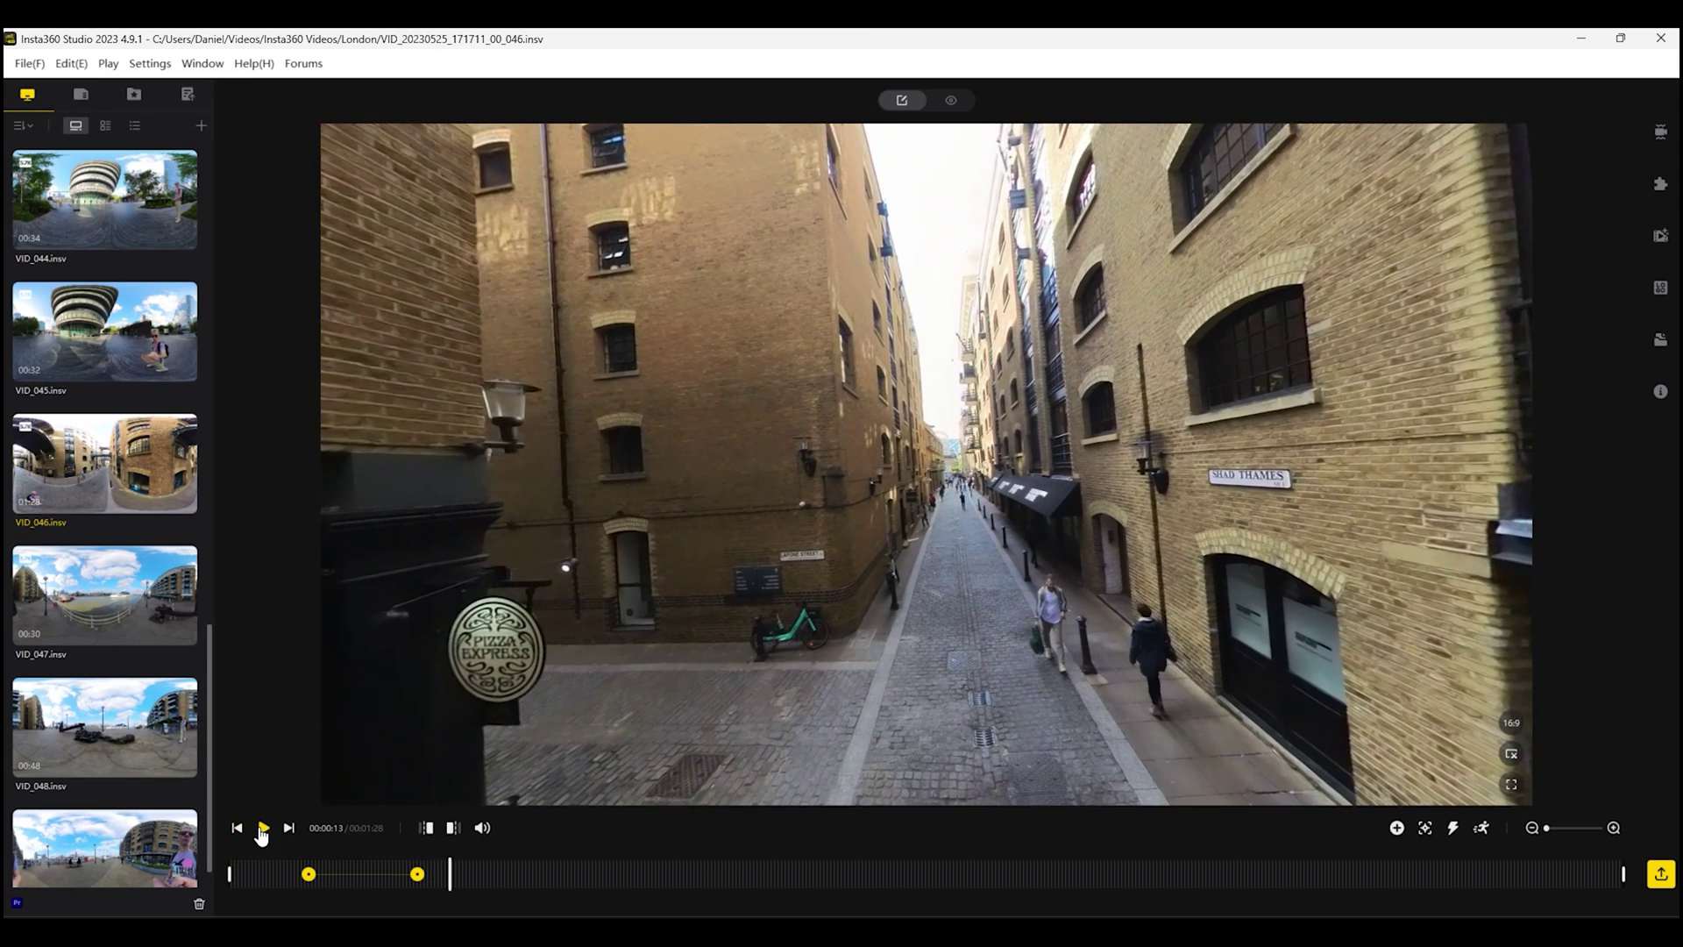
{"action": "left_click", "coordinate": [457, 863]}
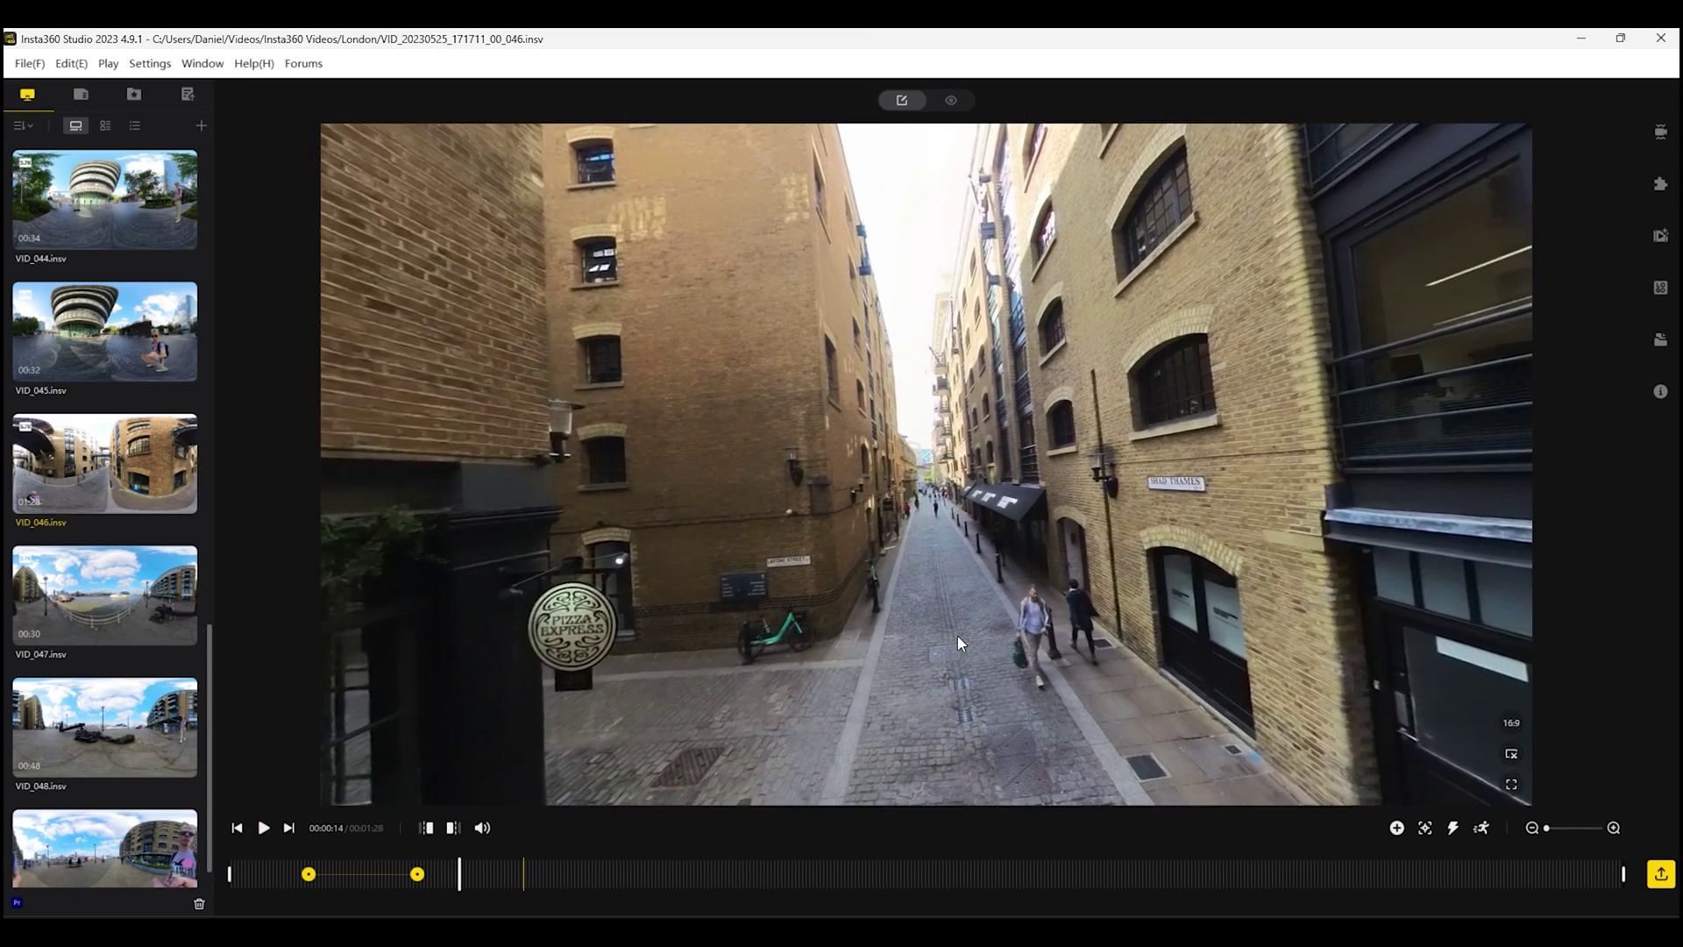
{"action": "left_click", "coordinate": [1396, 828]}
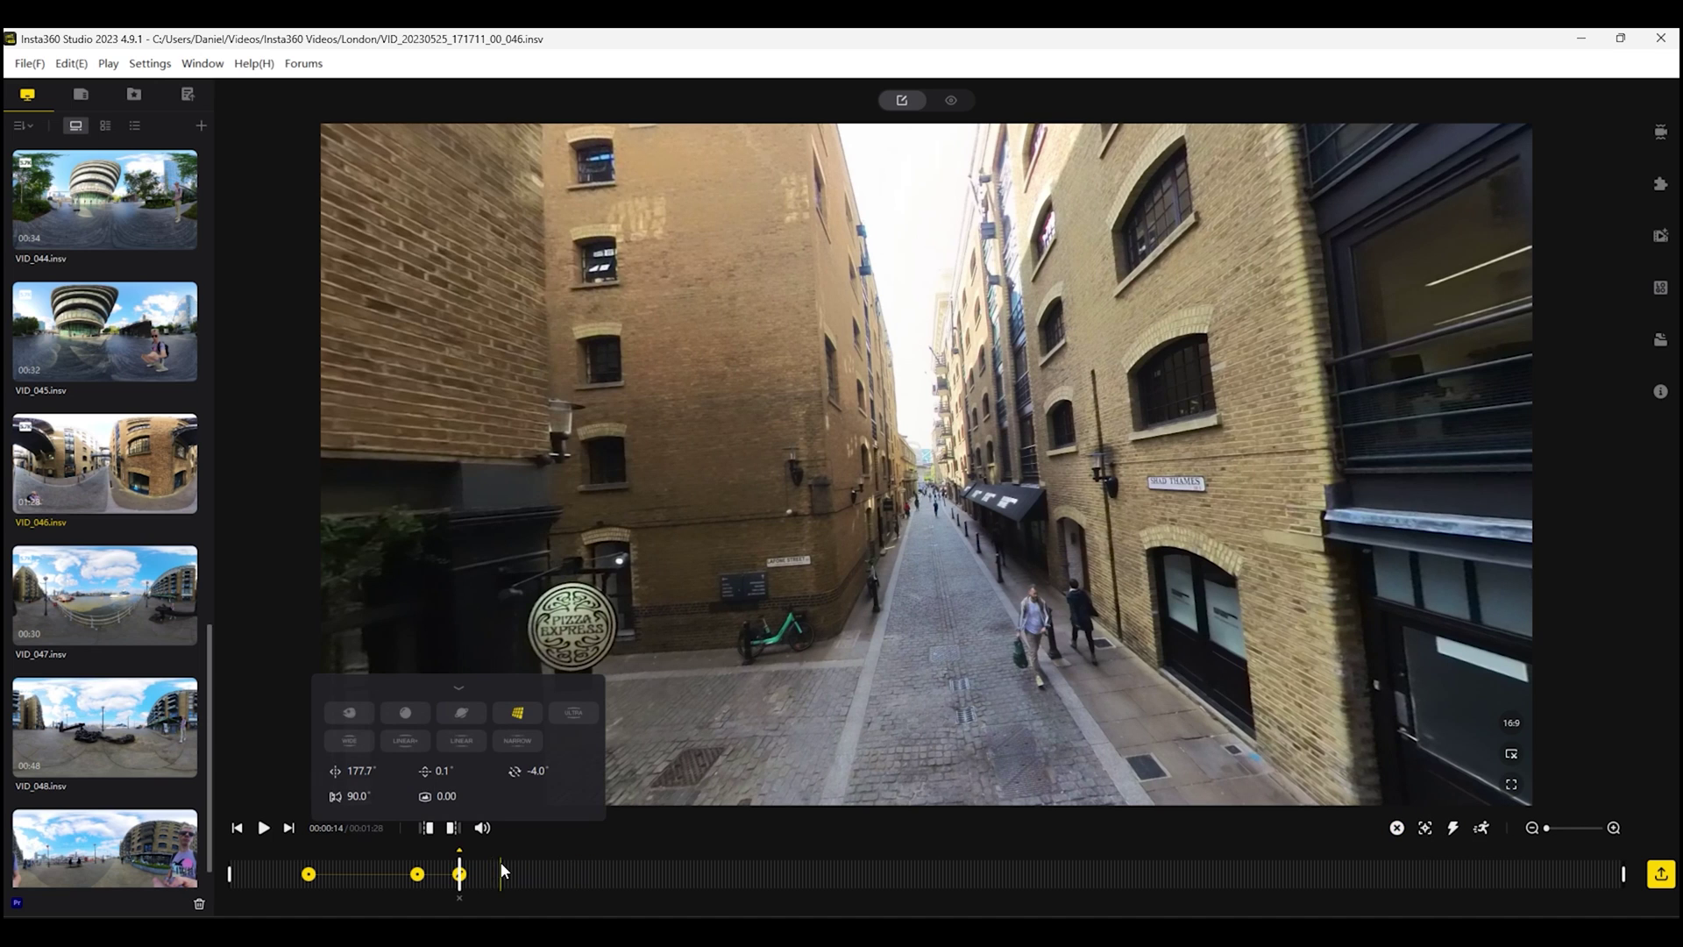
Step: Add an overhead keyframe at 18 seconds, tilt it slightly, narrow its FOV, and play it back
{"action": "left_click", "coordinate": [524, 859]}
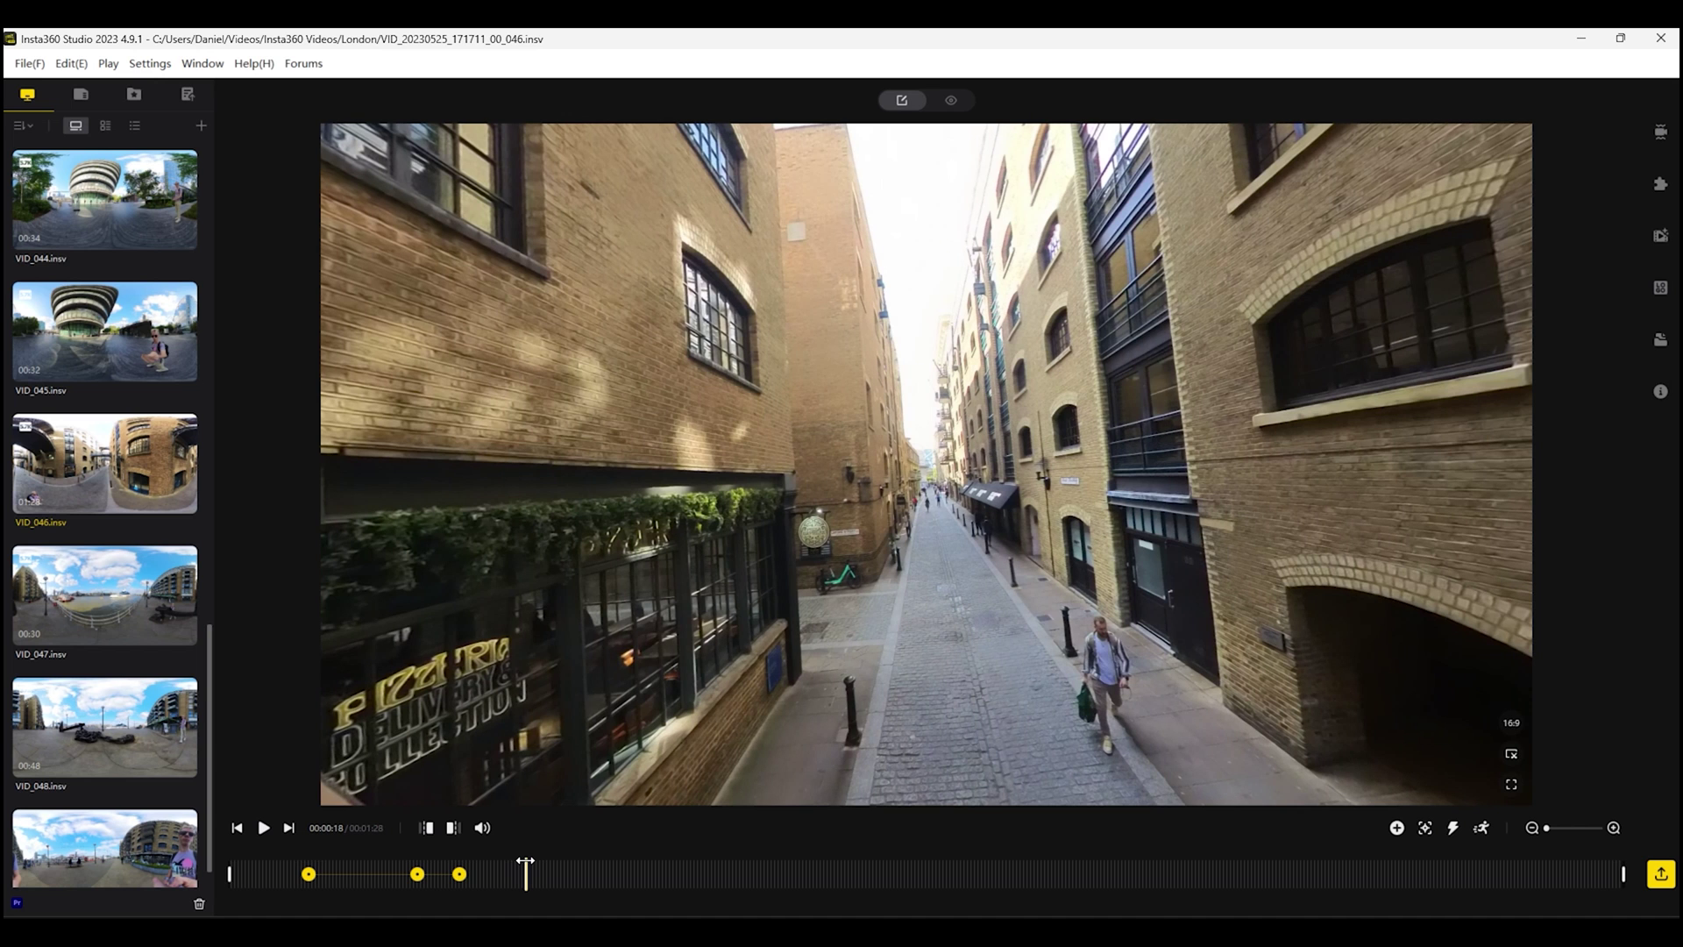
{"action": "left_click_drag", "start_coordinate": [994, 539], "coordinate": [802, 419]}
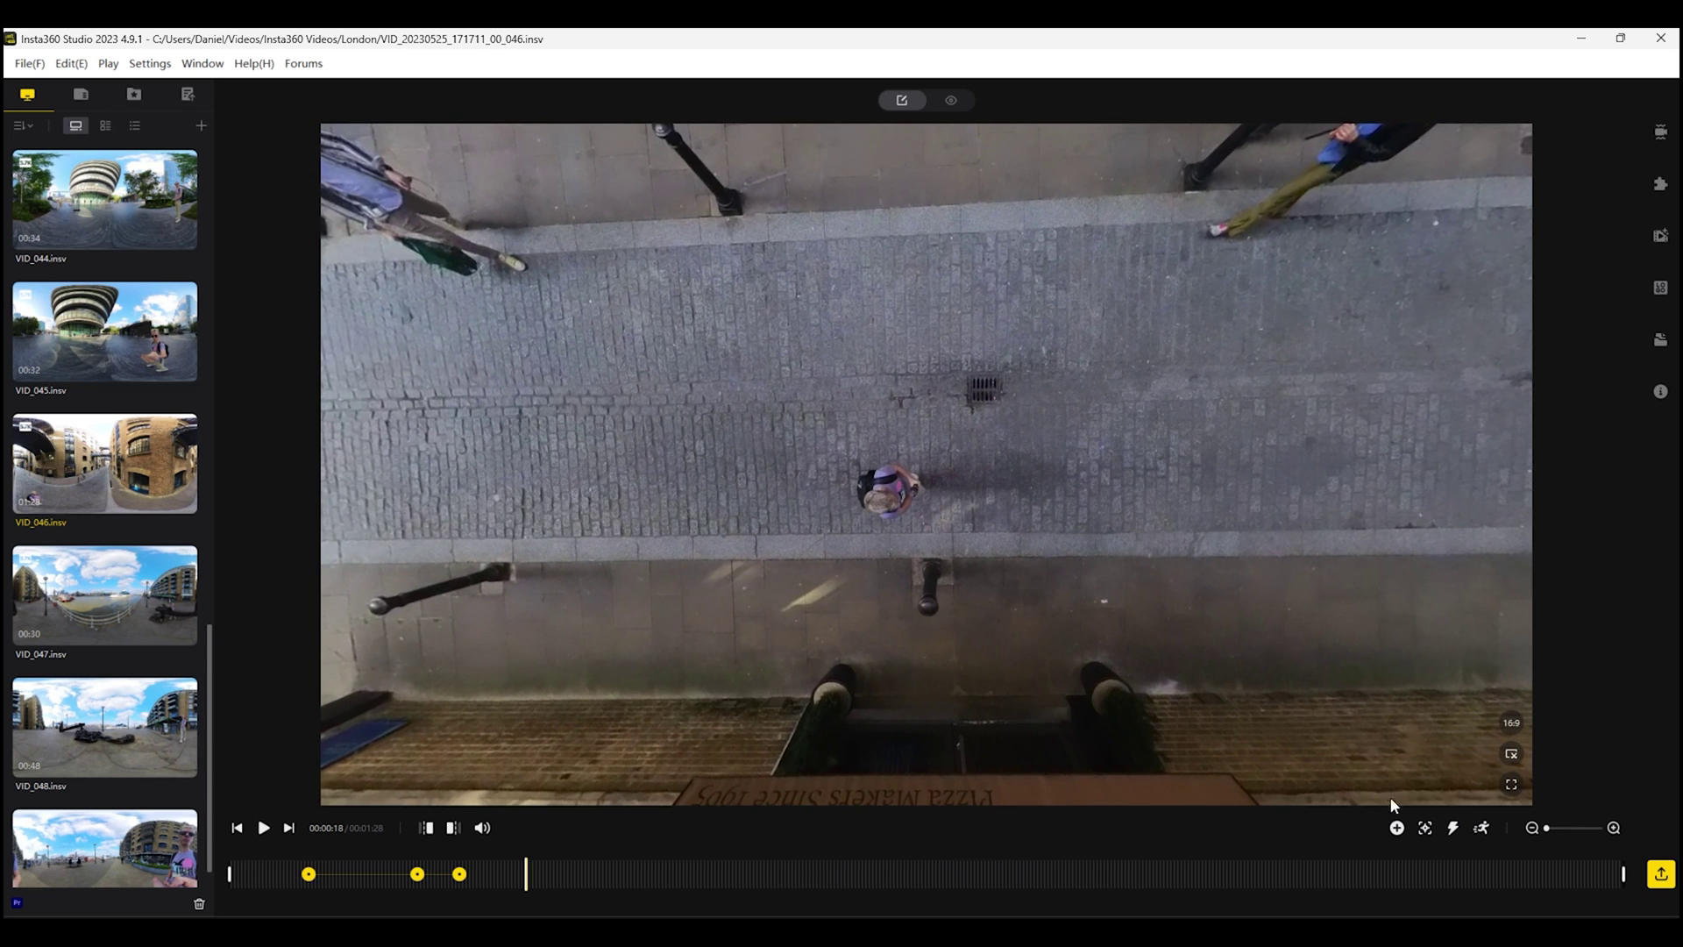
{"action": "left_click", "coordinate": [1396, 828]}
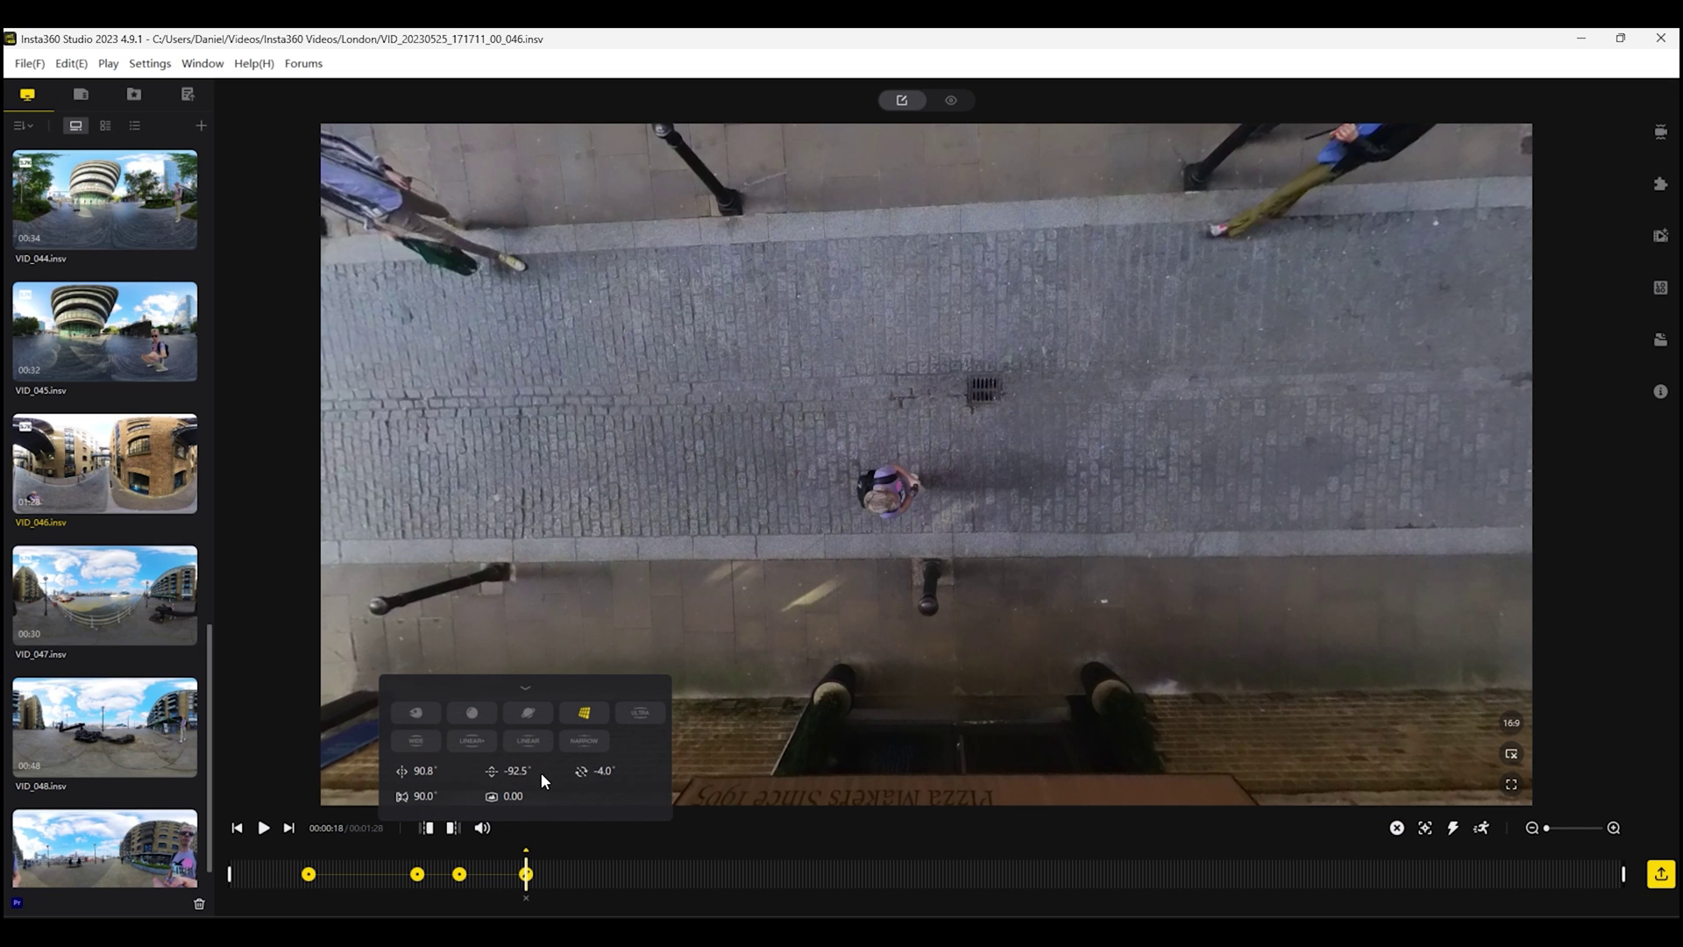
{"action": "left_click_drag", "start_coordinate": [434, 792], "coordinate": [533, 804]}
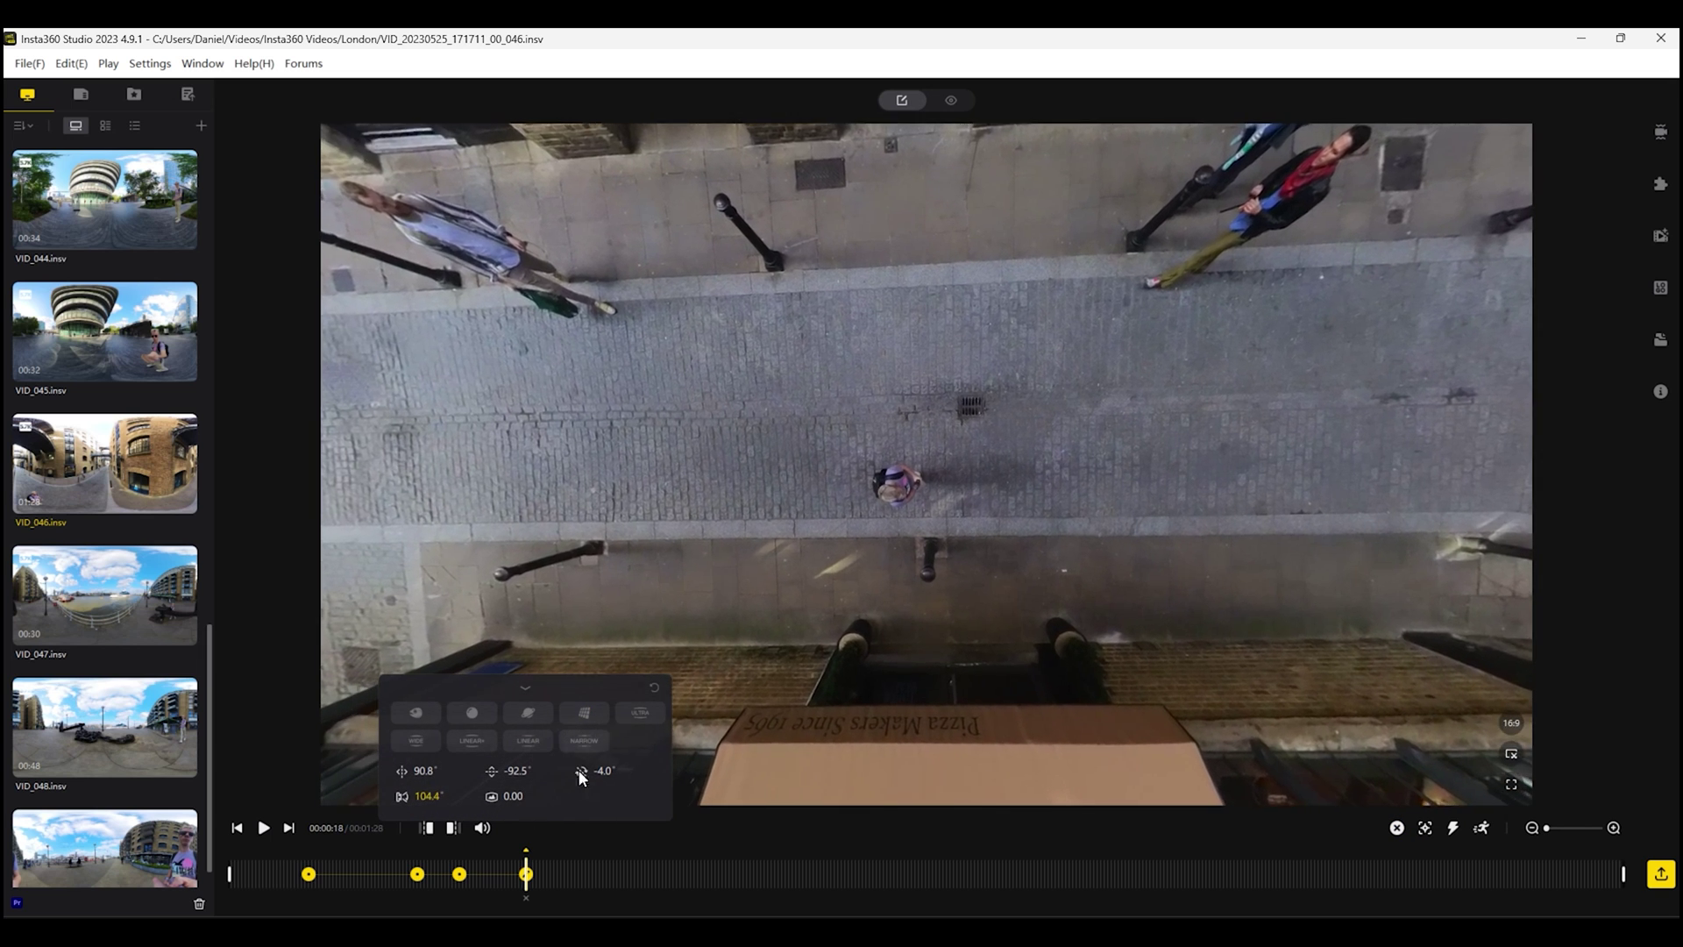
{"action": "left_click_drag", "start_coordinate": [1049, 449], "coordinate": [1038, 479]}
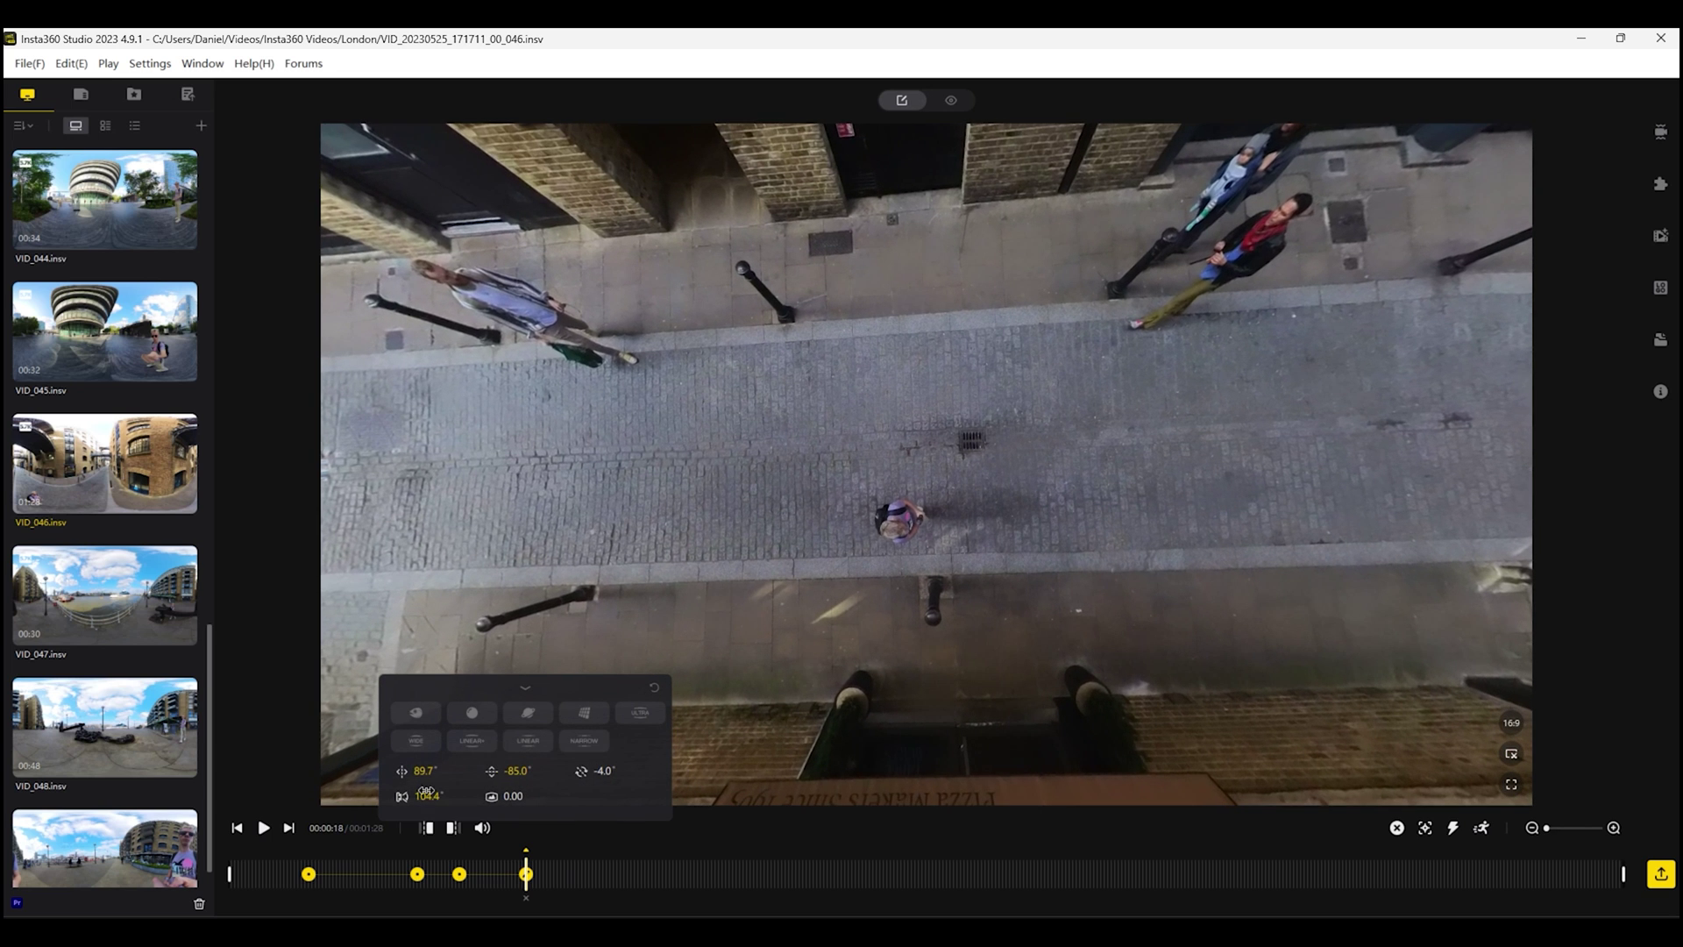
{"action": "left_click_drag", "start_coordinate": [436, 790], "coordinate": [274, 839]}
{"action": "left_click", "coordinate": [264, 830]}
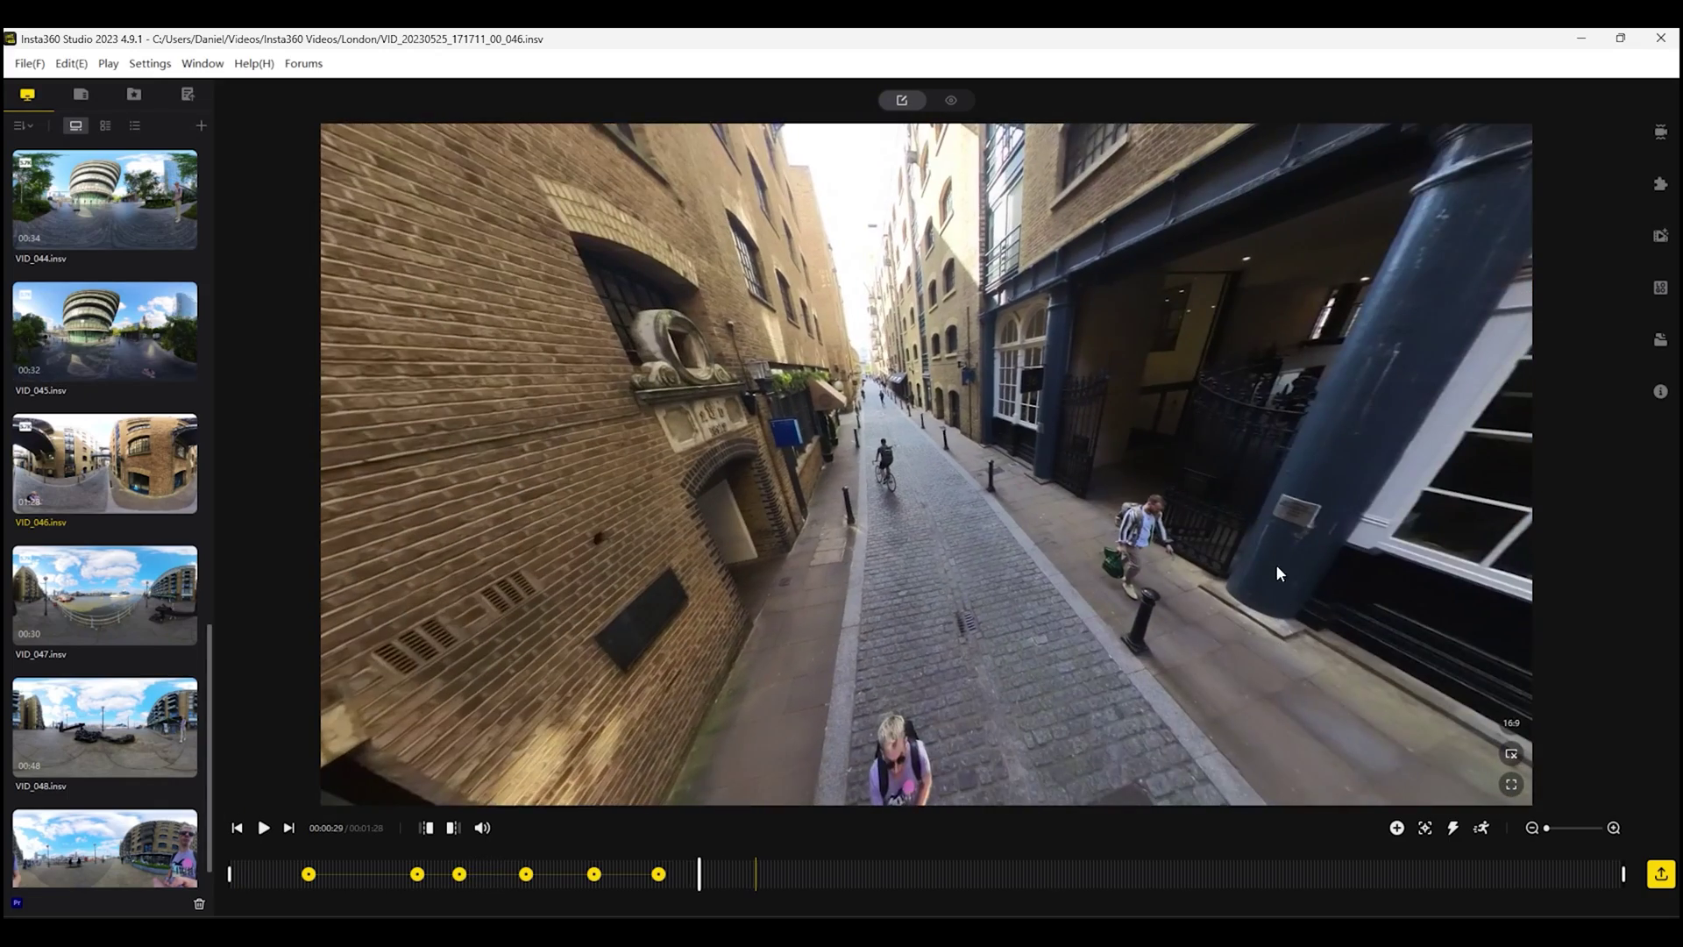
Step: Frame the walker at 0:29, replay from earlier, then at 0:32 tilt the view further down the alley
{"action": "left_click_drag", "start_coordinate": [1278, 574], "coordinate": [1281, 444]}
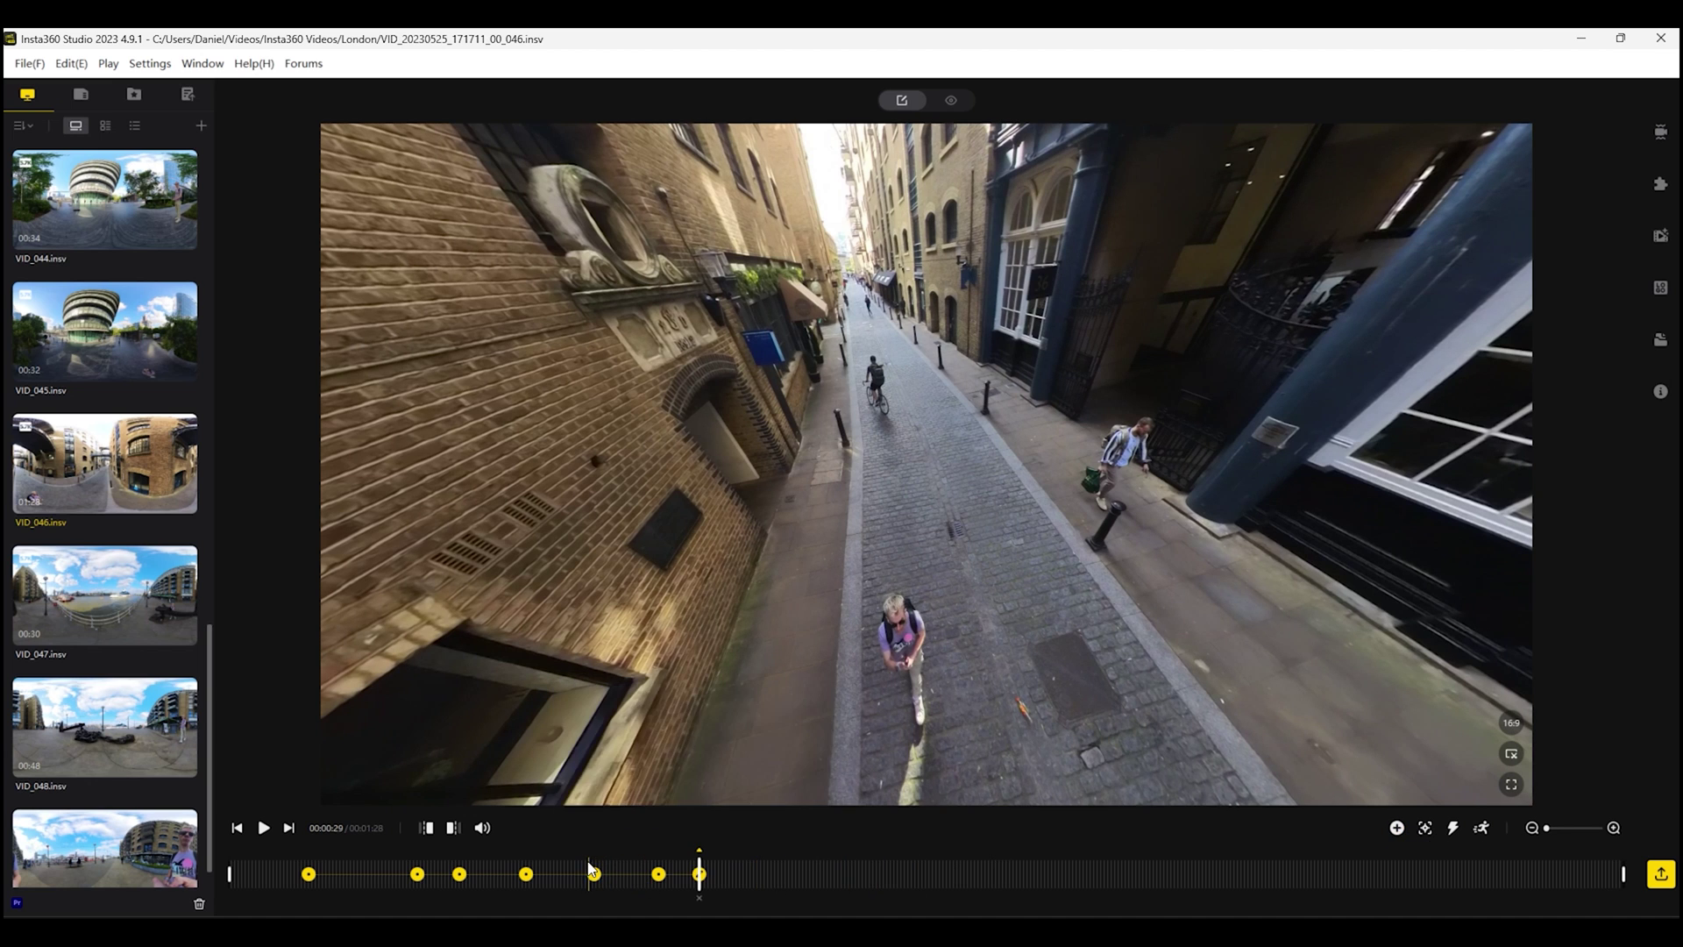
{"action": "left_click", "coordinate": [239, 828]}
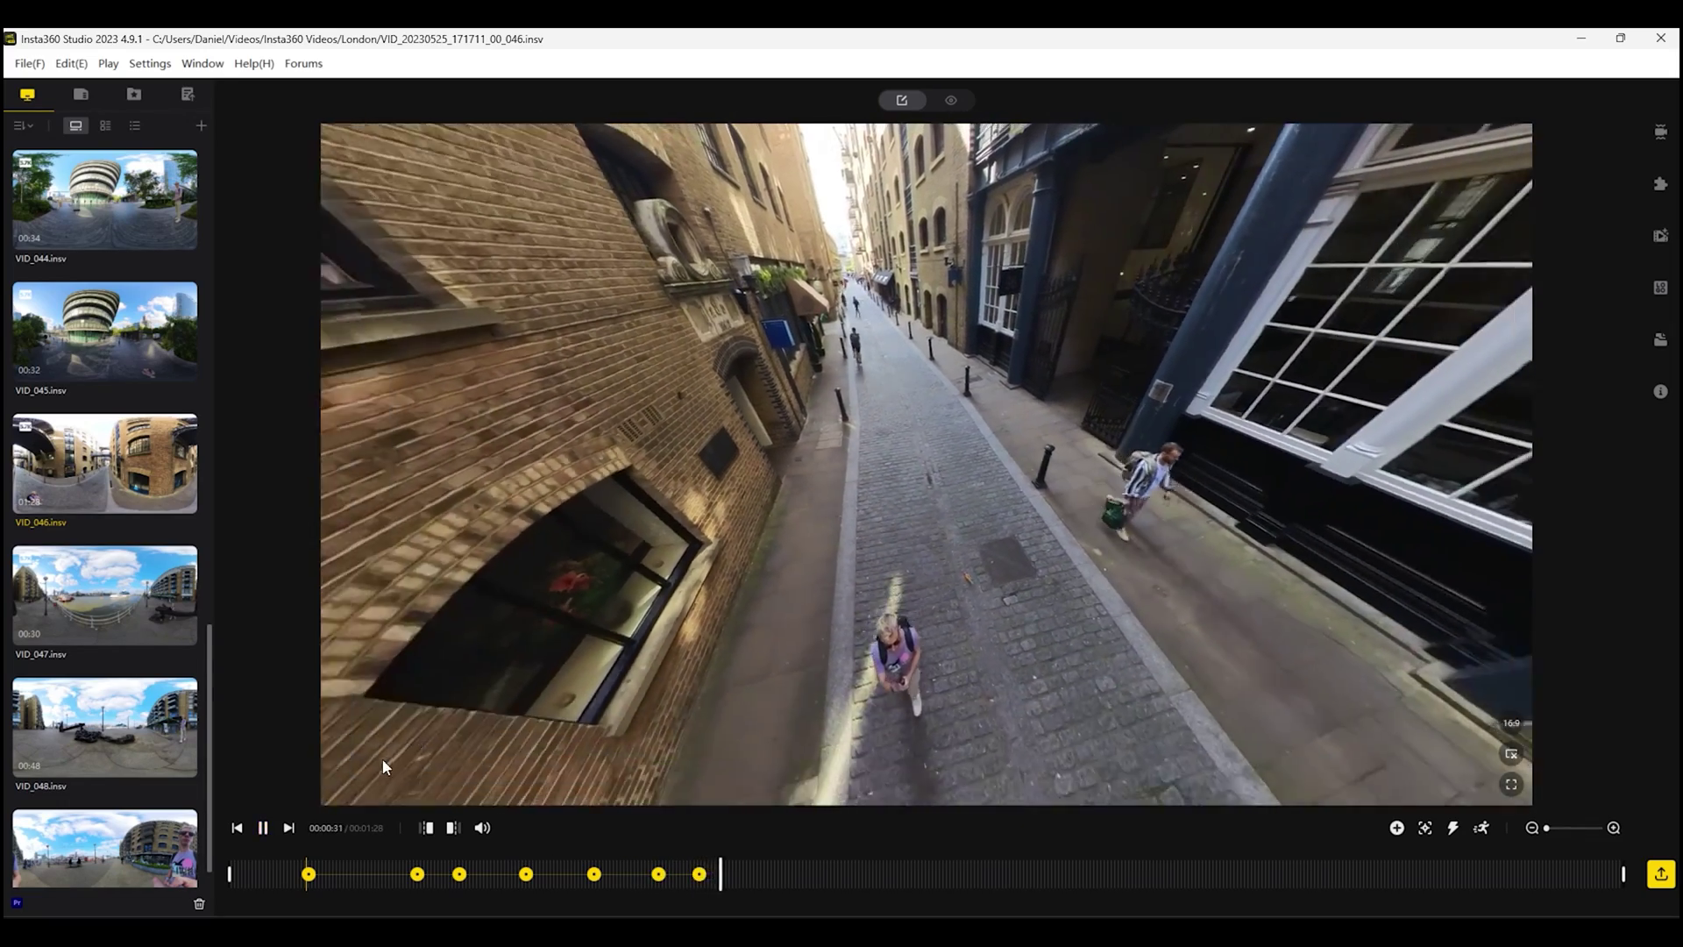
{"action": "left_click", "coordinate": [262, 827]}
{"action": "left_click_drag", "start_coordinate": [928, 652], "coordinate": [902, 391]}
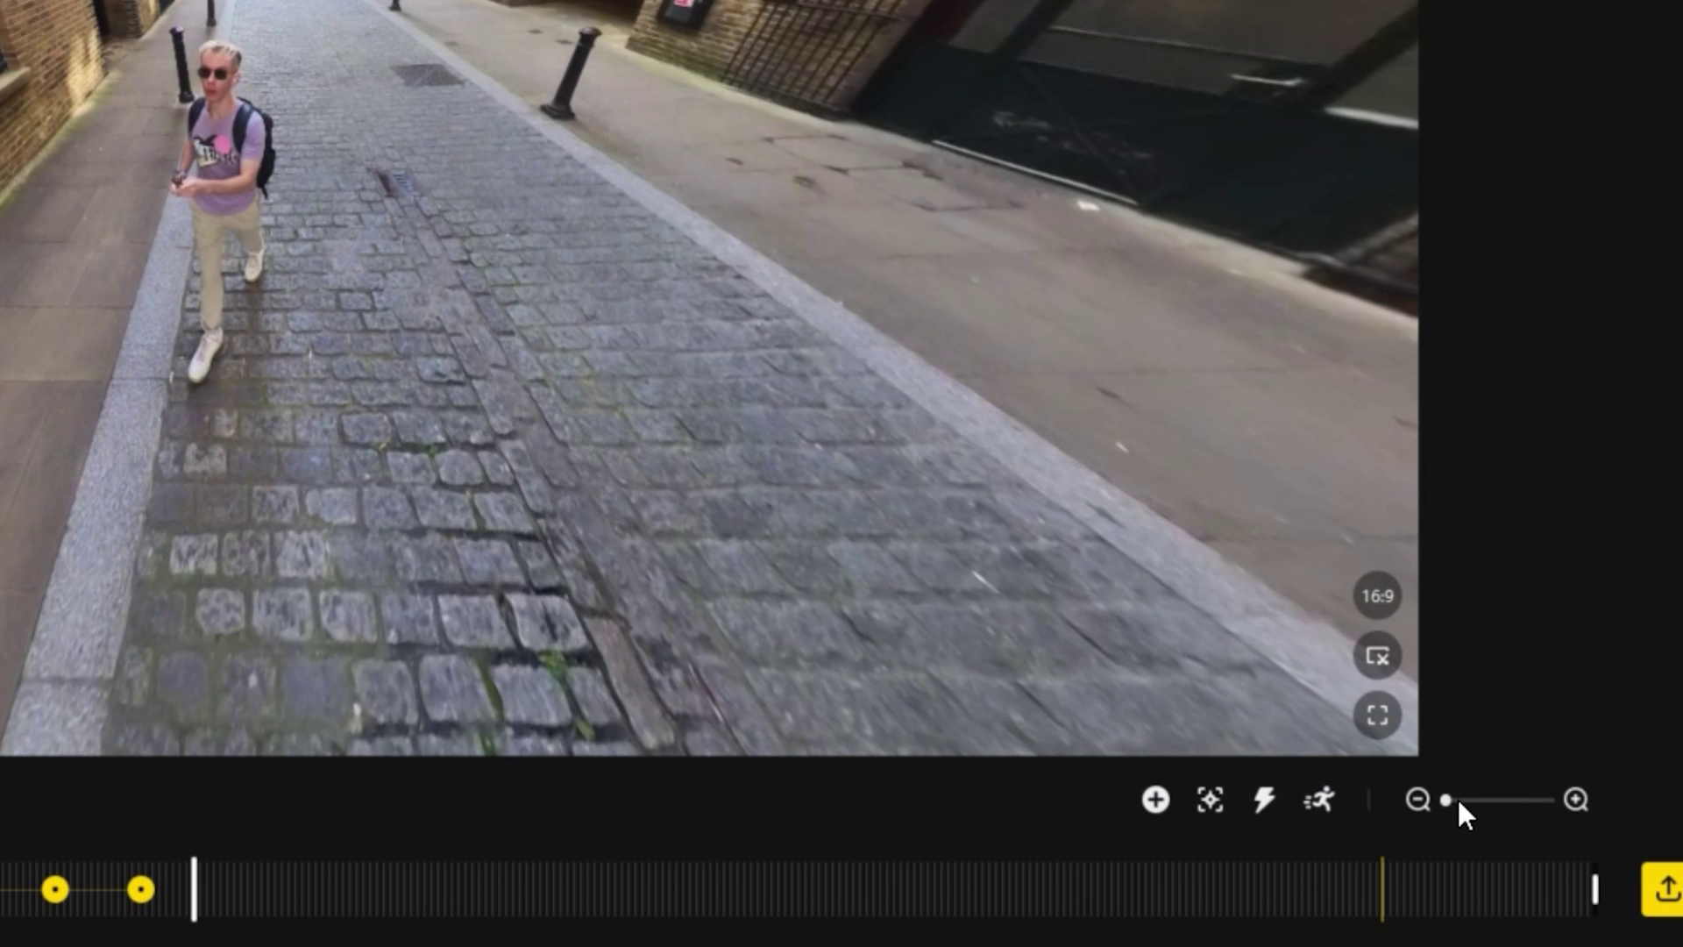
Step: Add a keyframe at 0:43 aimed up at the overhead walkway (tilt 50.2°, FOV 122.6°), then replay from 0:34
{"action": "left_click", "coordinate": [1457, 800]}
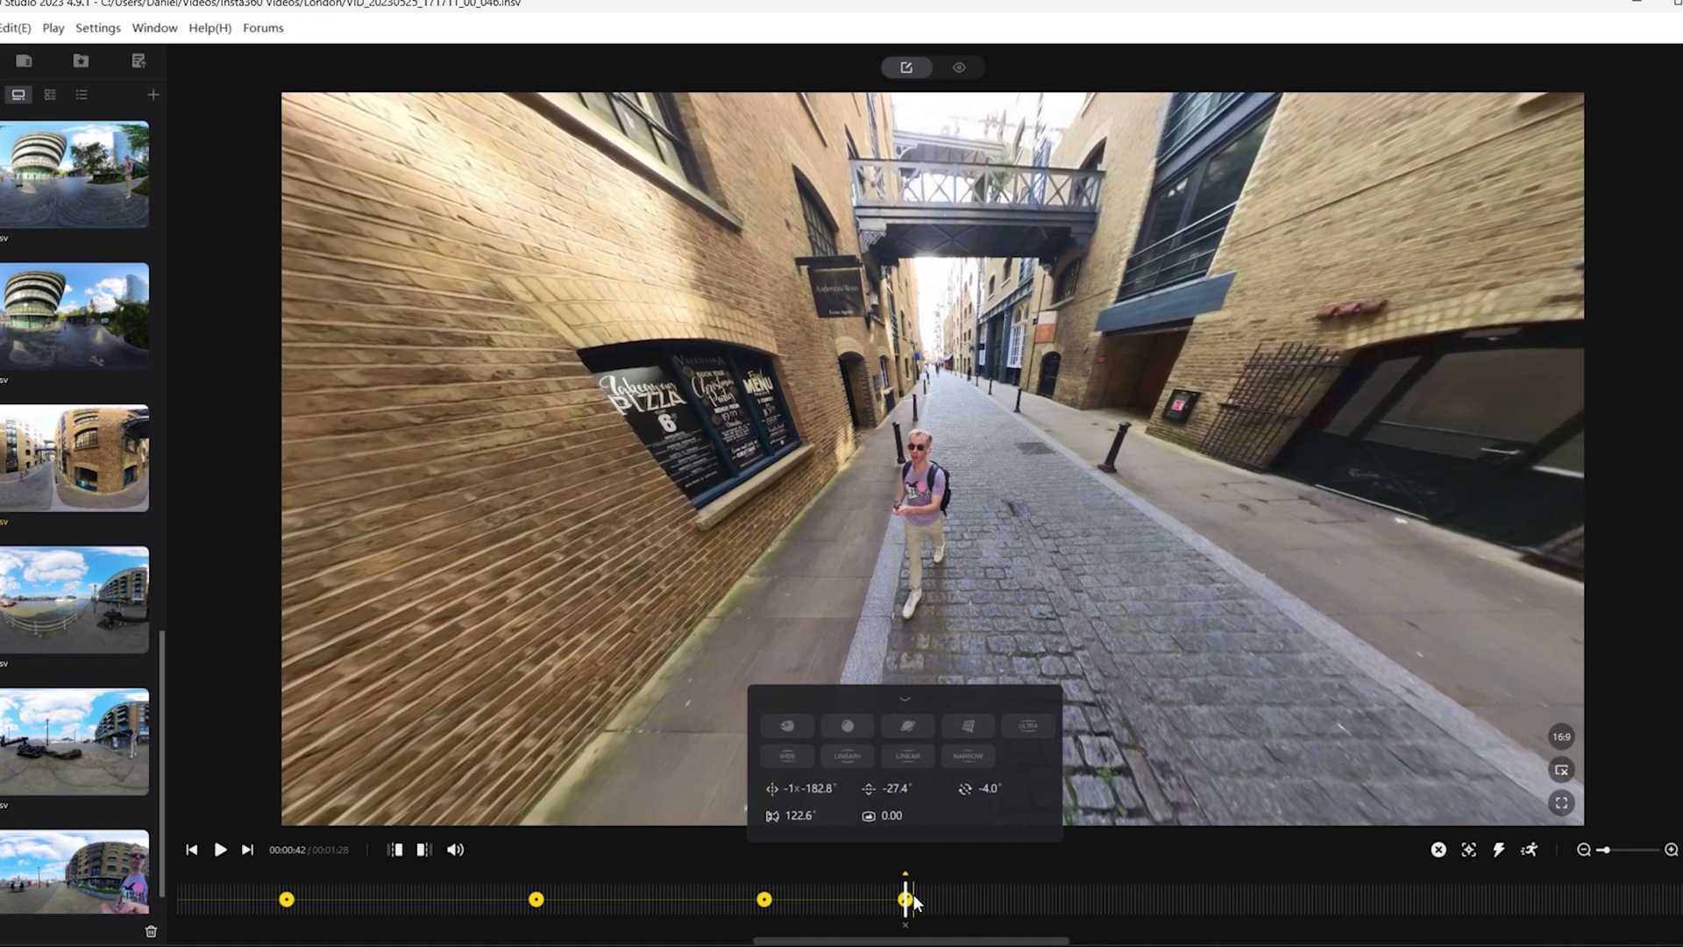
{"action": "left_click", "coordinate": [957, 902]}
{"action": "left_click_drag", "start_coordinate": [1110, 688], "coordinate": [1112, 818]}
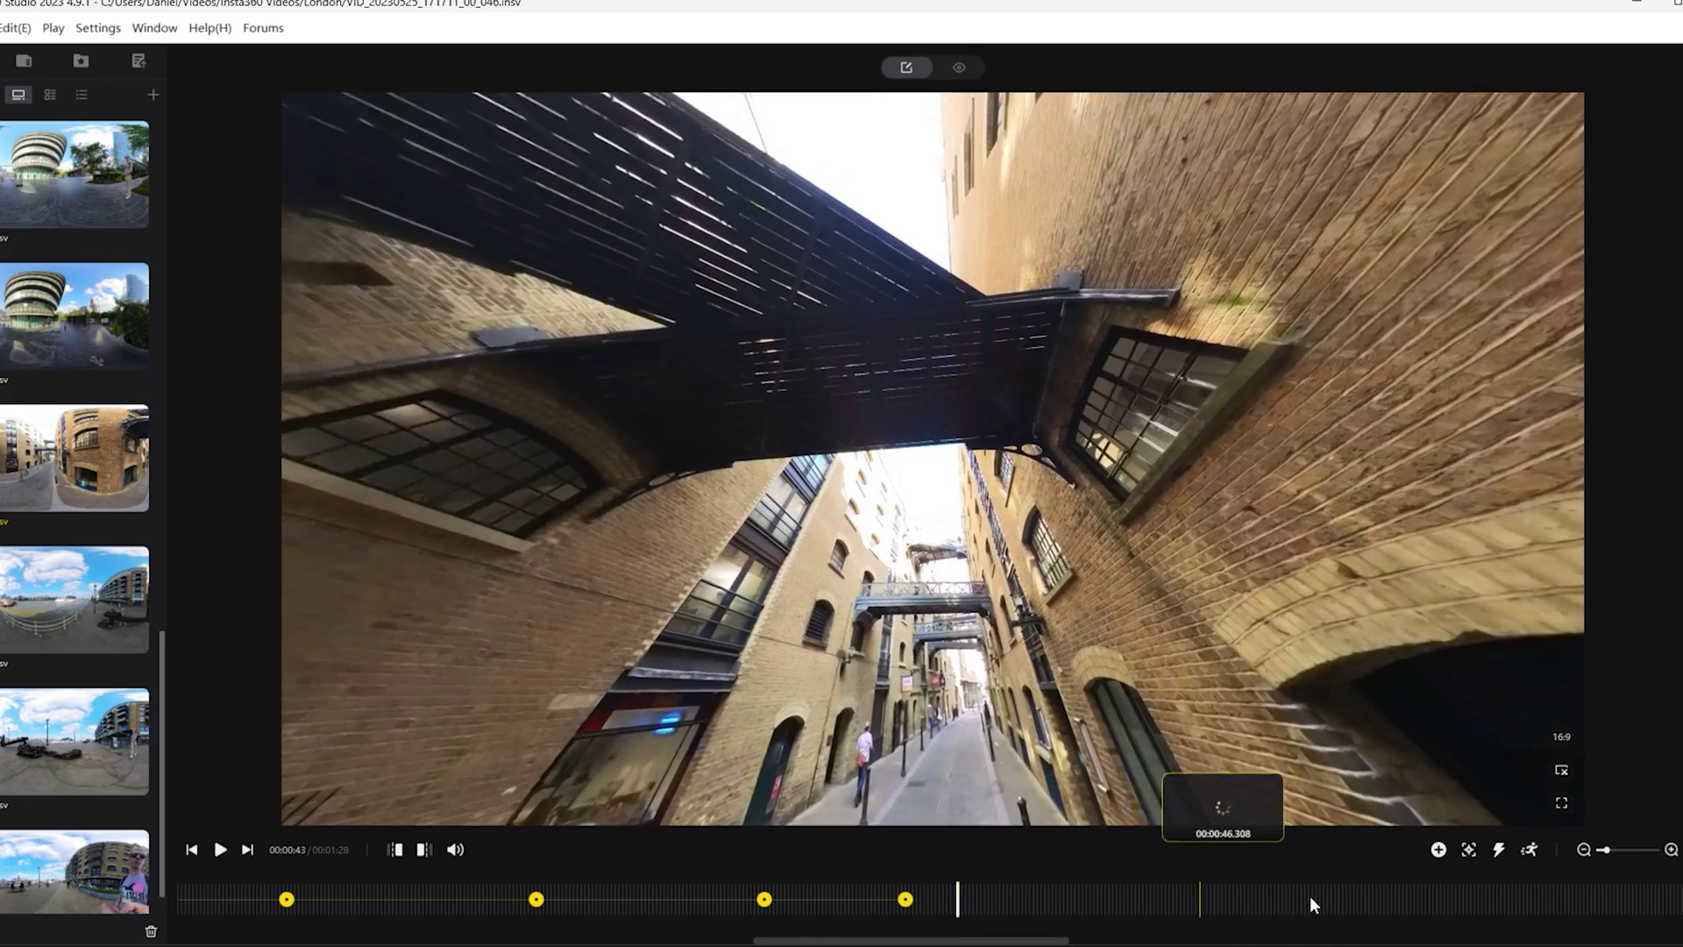
{"action": "left_click", "coordinate": [1438, 849]}
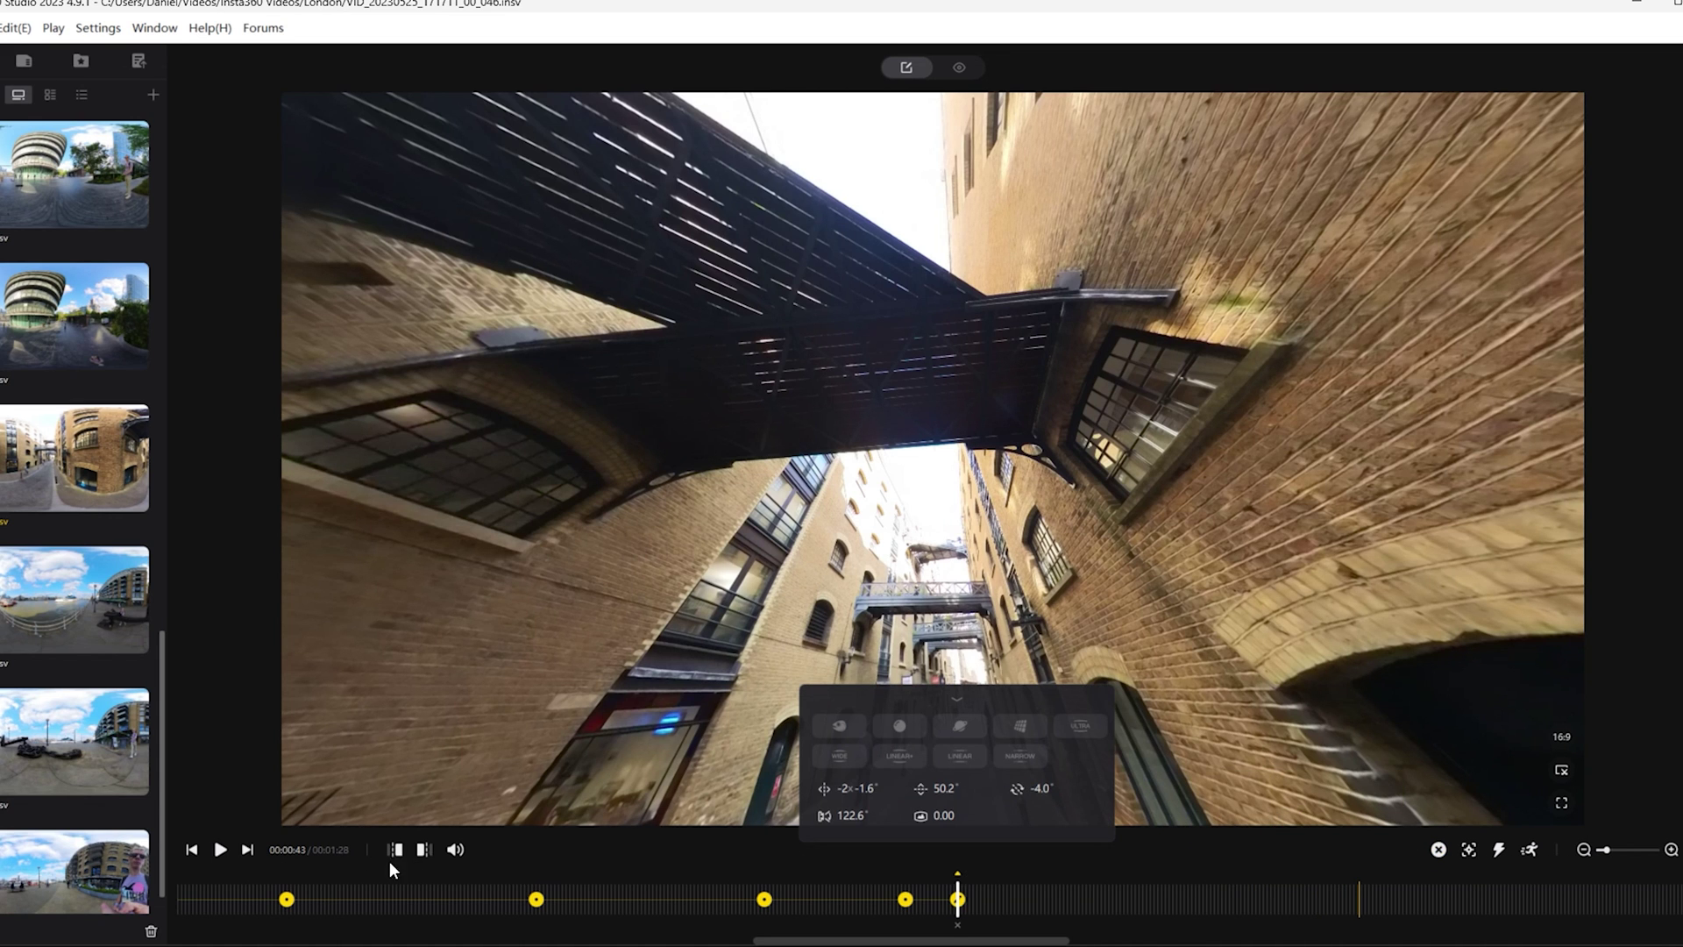
{"action": "left_click", "coordinate": [256, 878]}
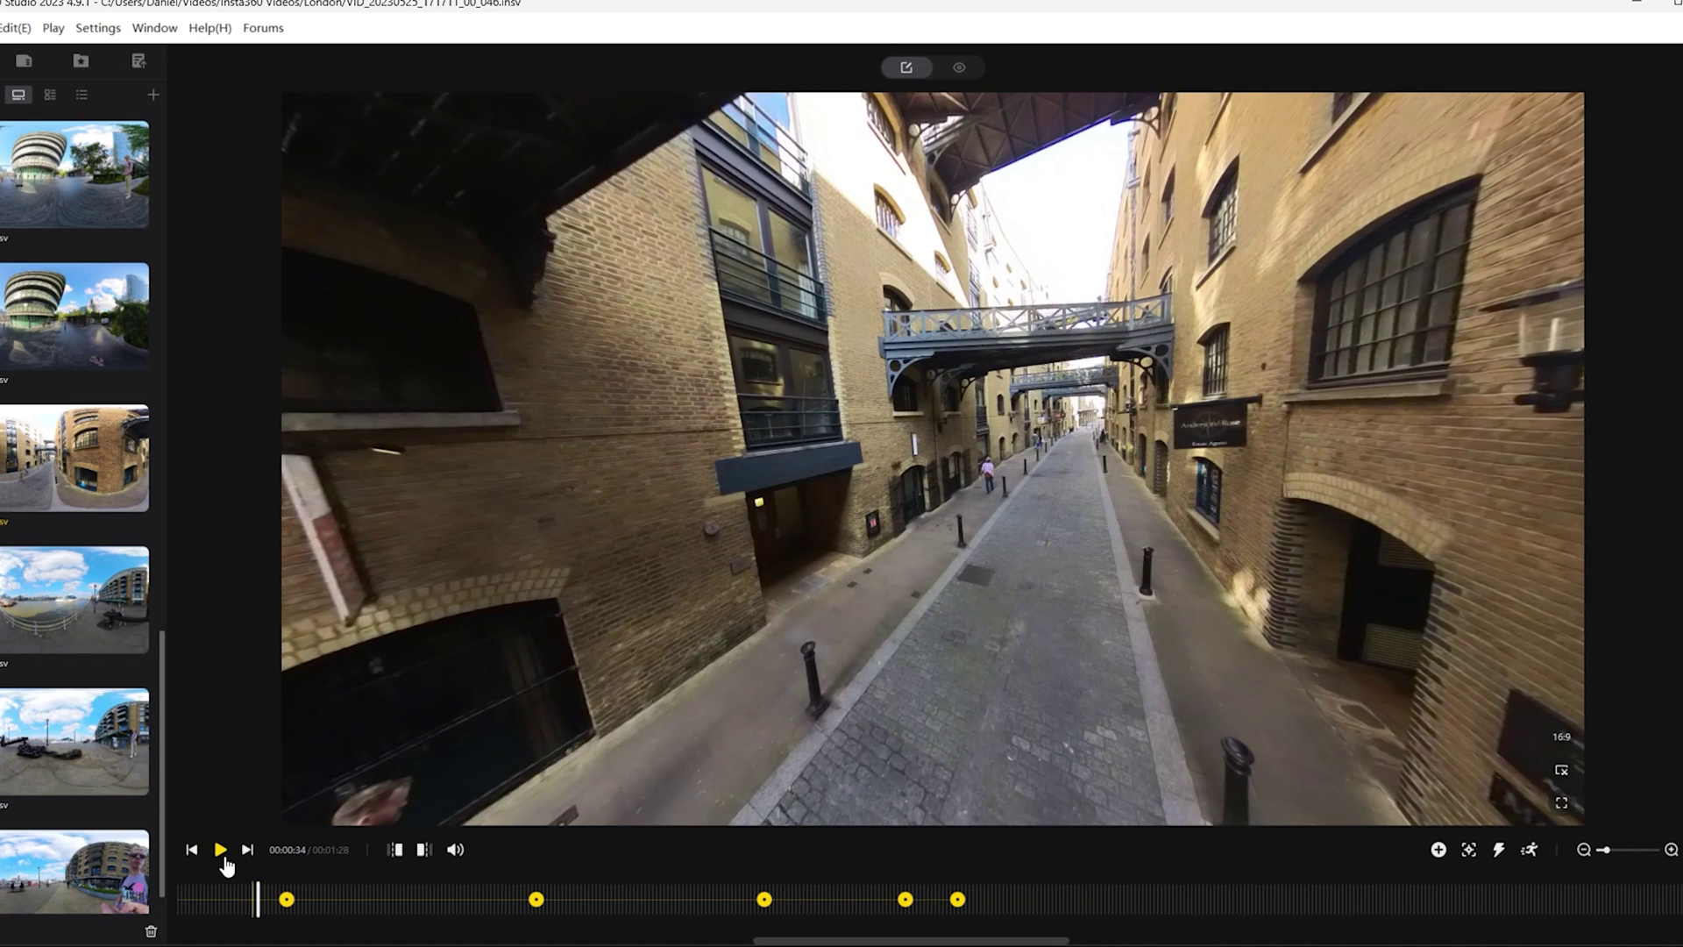
{"action": "left_click", "coordinate": [223, 854]}
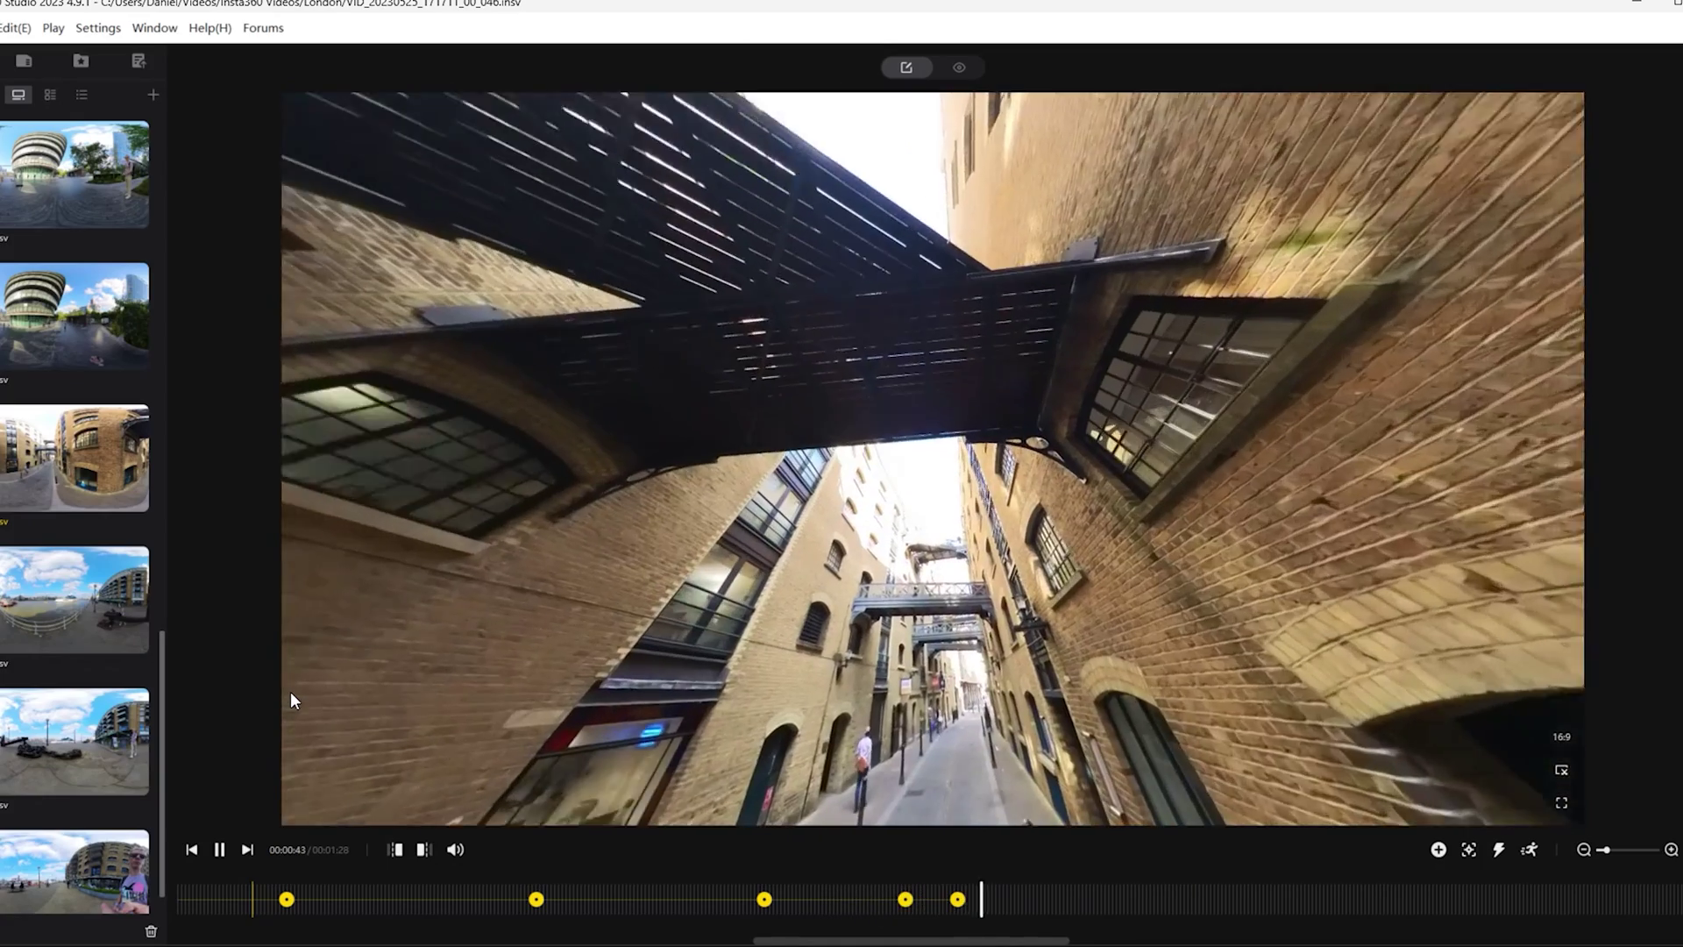
Step: Shift the walkway keyframe to 0:45 and replay from about 0:40, pausing at 0:48
{"action": "key", "text": "space"}
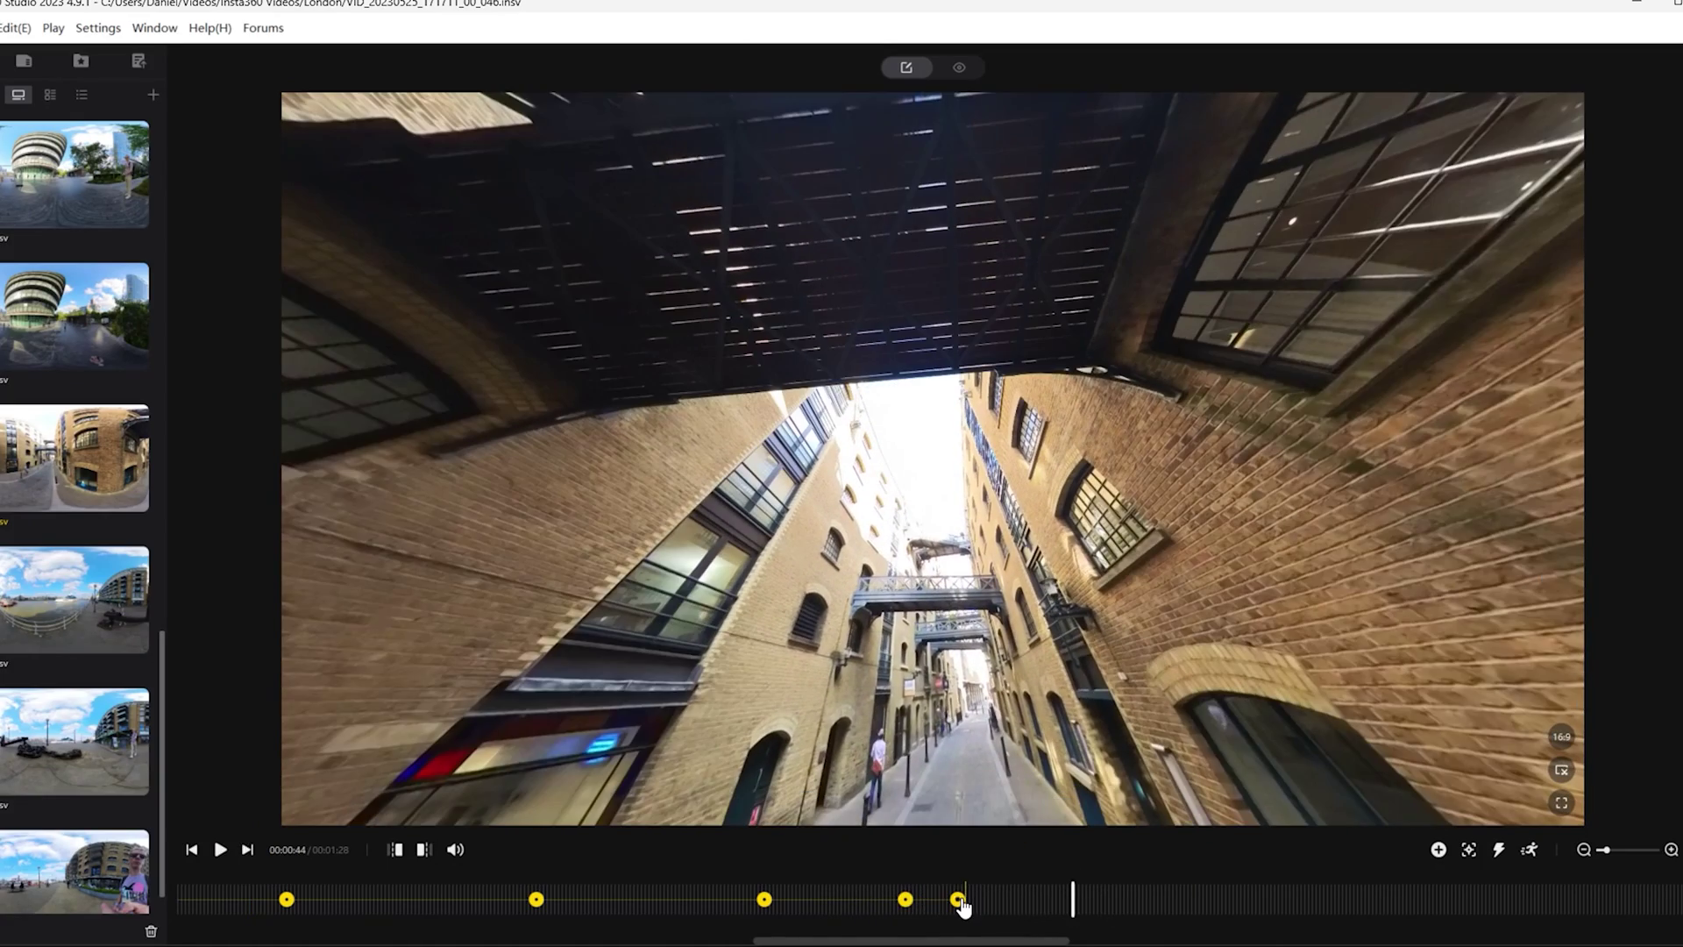
{"action": "left_click_drag", "start_coordinate": [962, 905], "coordinate": [1106, 914]}
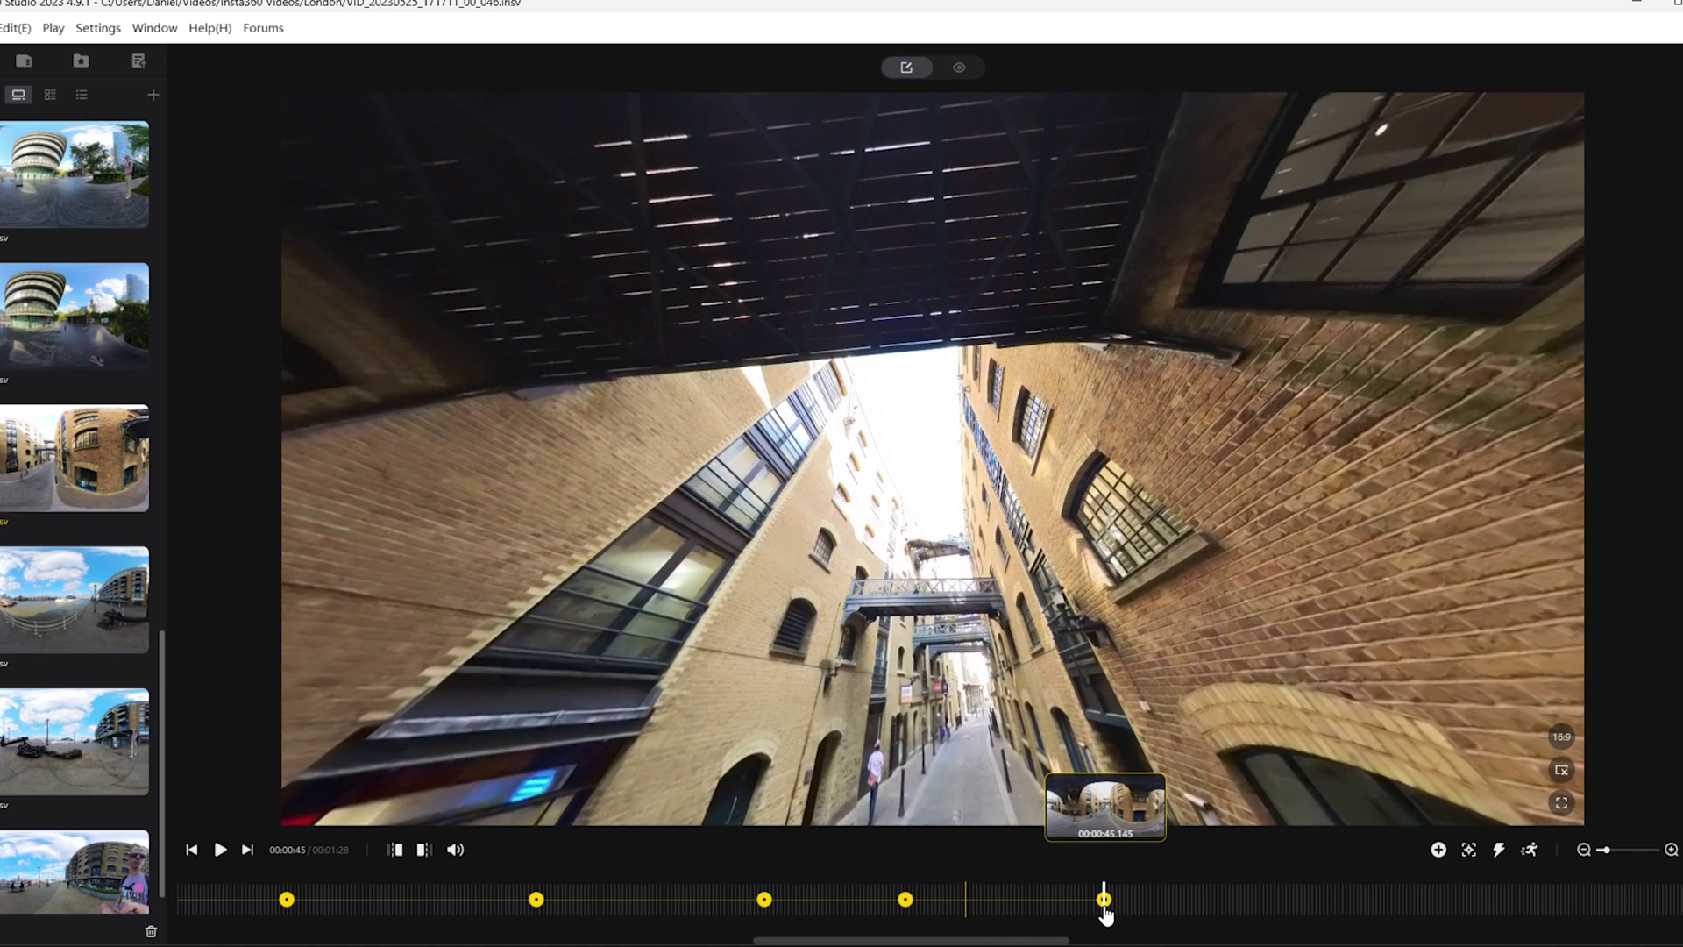
{"action": "left_click", "coordinate": [687, 893]}
{"action": "left_click", "coordinate": [220, 849]}
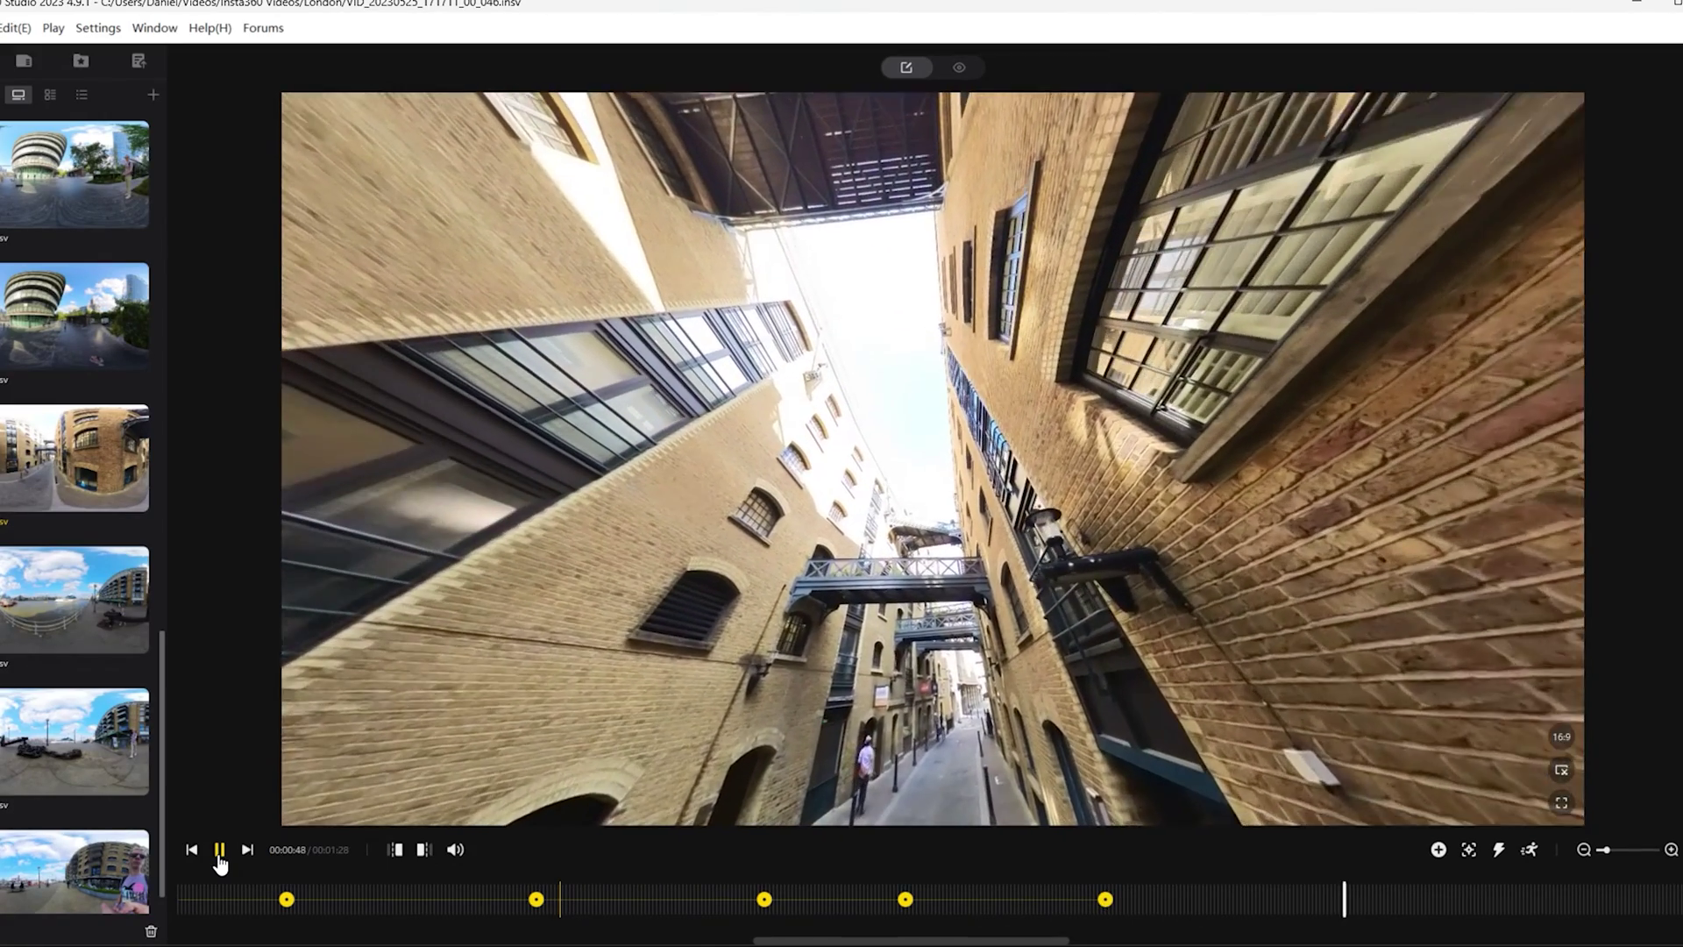
{"action": "left_click", "coordinate": [220, 857]}
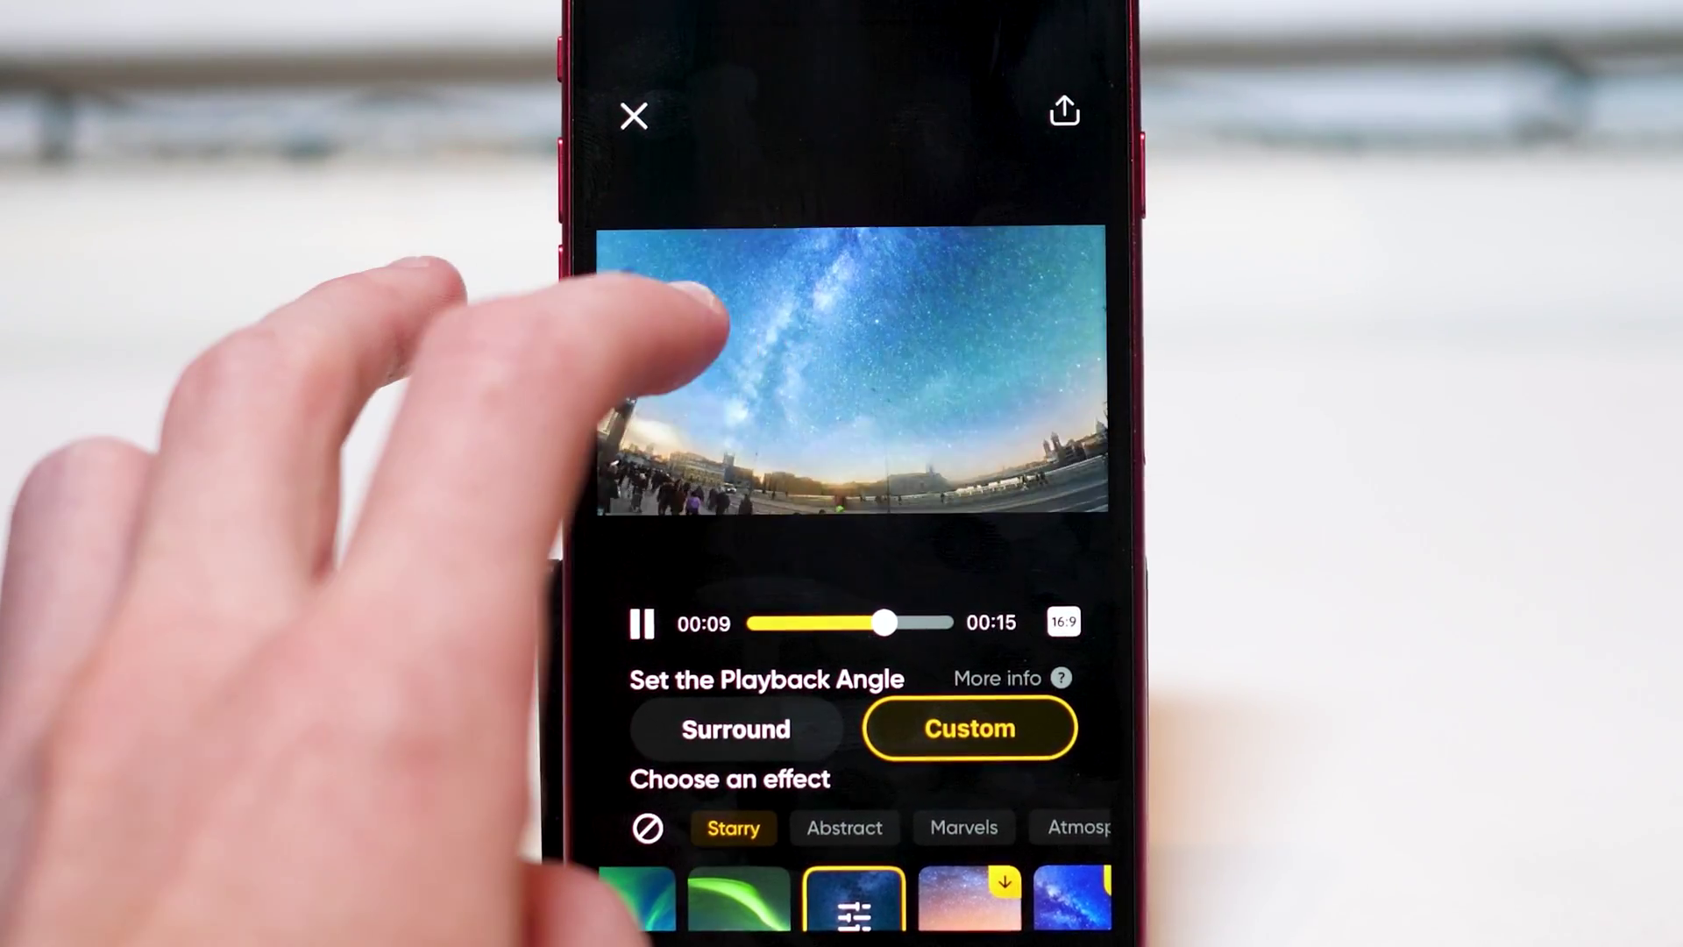
Step: Pan the app's 360 preview and skip ahead through the Cinematic Sweep lesson page
{"action": "mouse_move", "coordinate": [714, 302]}
{"action": "left_mouse_down"}
{"action": "mouse_move", "coordinate": [794, 355]}
{"action": "mouse_move", "coordinate": [713, 331]}
{"action": "mouse_move", "coordinate": [854, 355]}
{"action": "mouse_move", "coordinate": [723, 302]}
{"action": "left_mouse_up"}
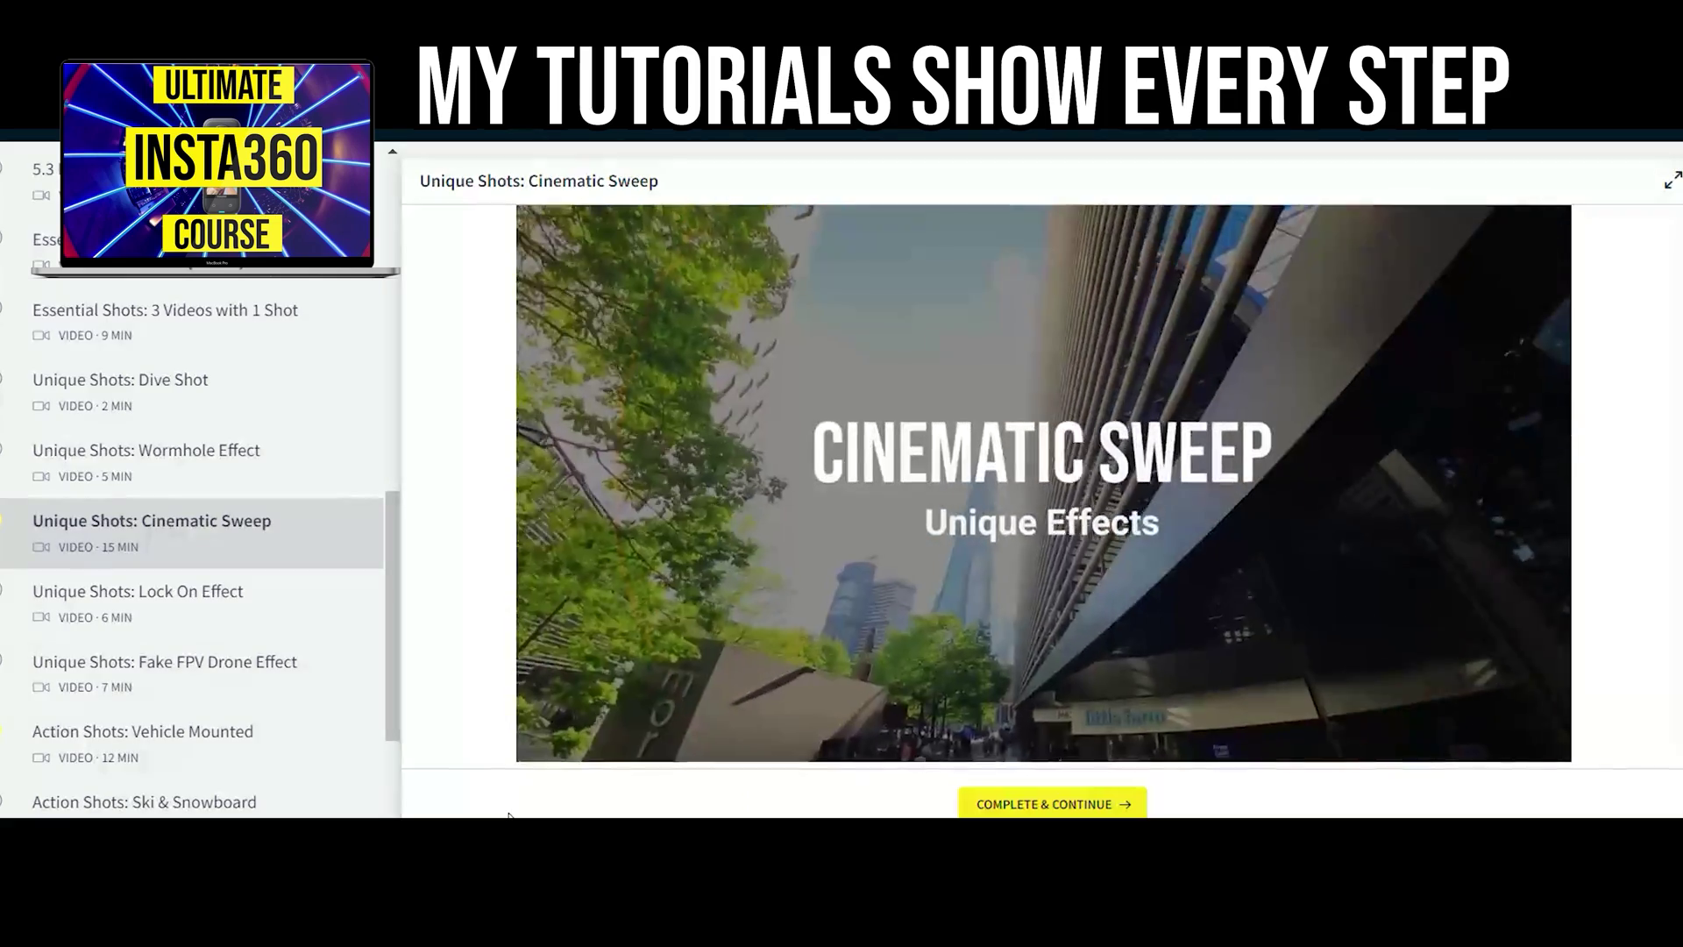
{"action": "left_click", "coordinate": [714, 740]}
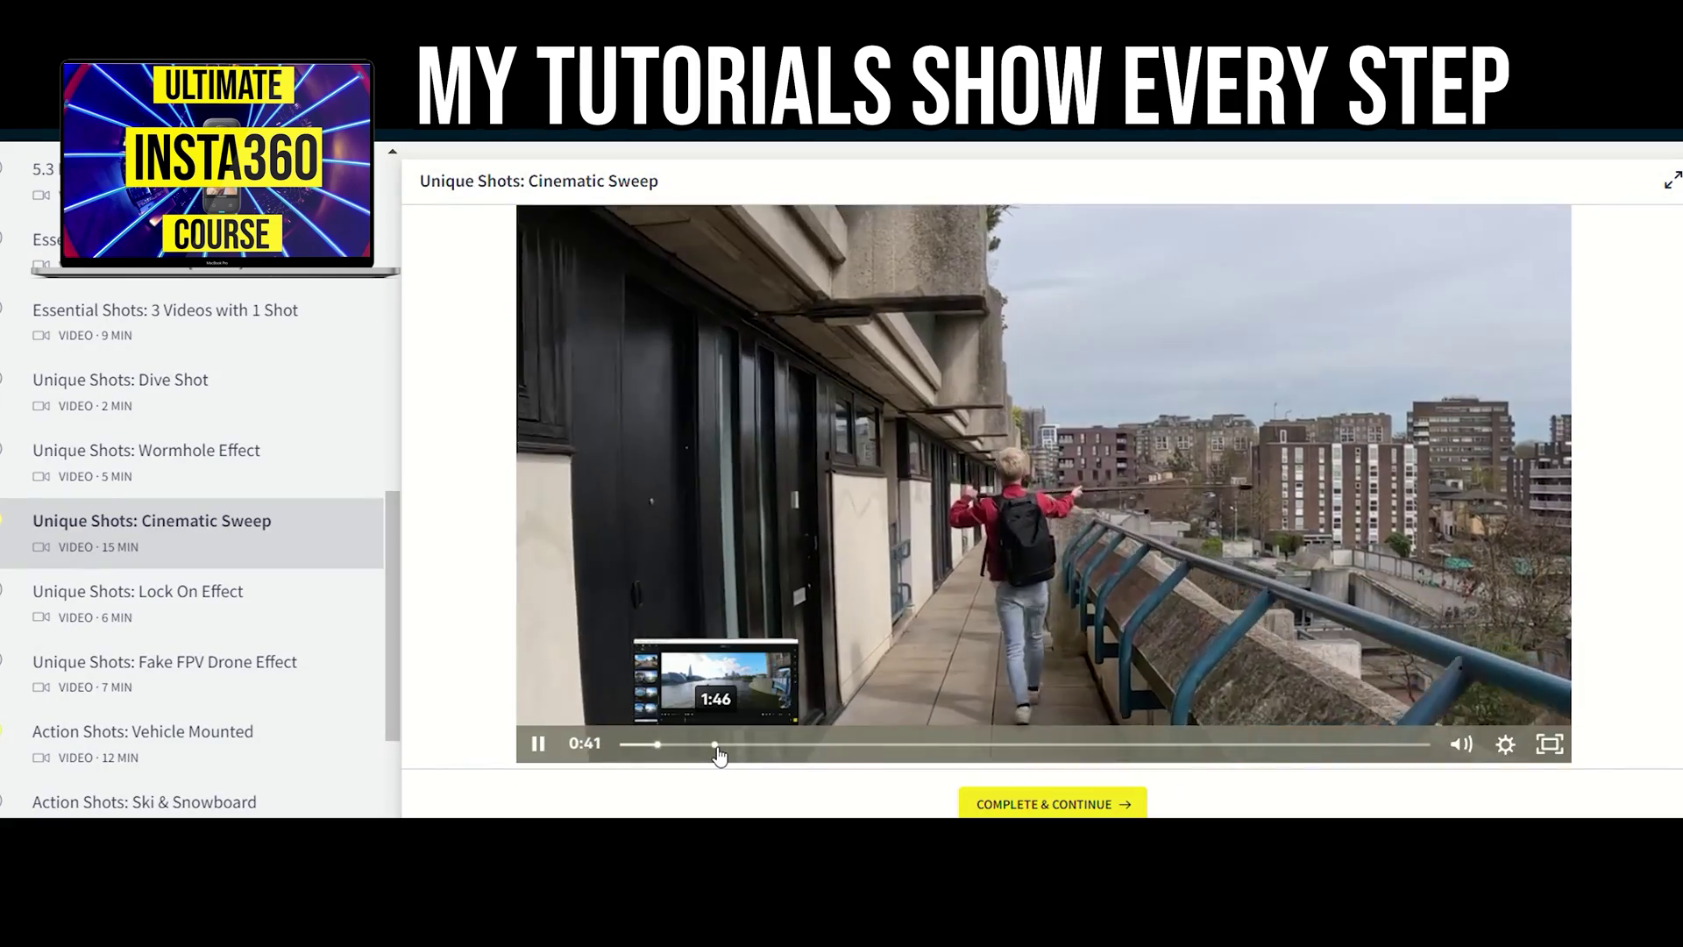
{"action": "scroll", "coordinate": [176, 514], "scroll_direction": "down", "scroll_amount": 3}
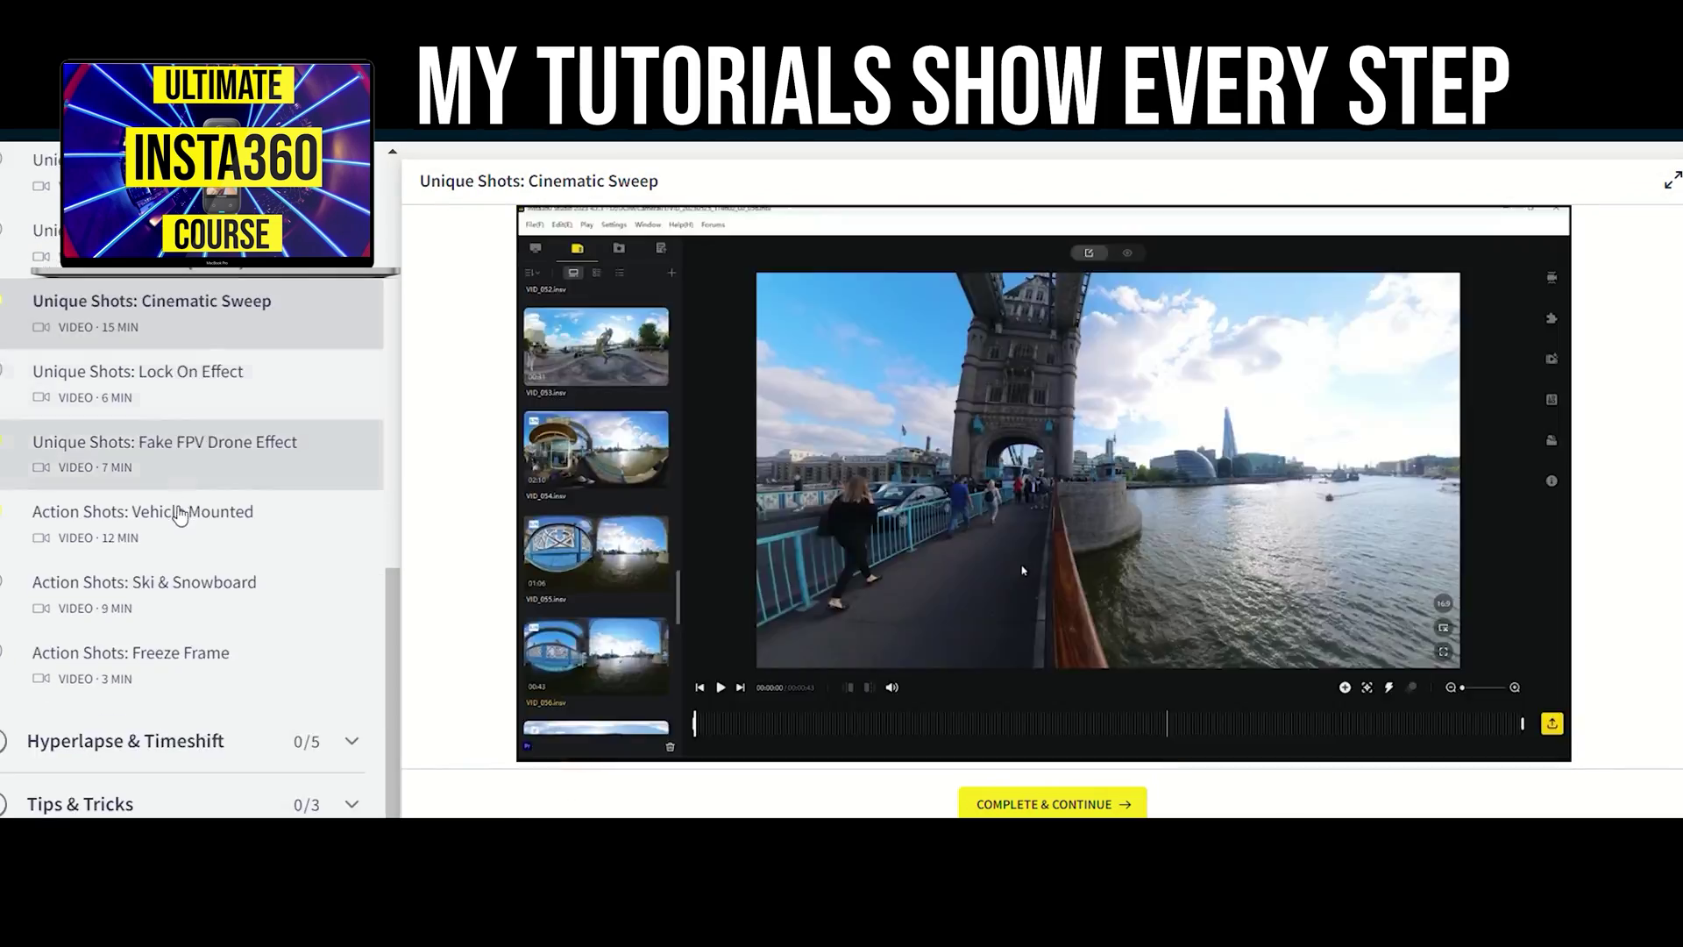
{"action": "scroll", "coordinate": [169, 552], "scroll_direction": "up", "scroll_amount": 9}
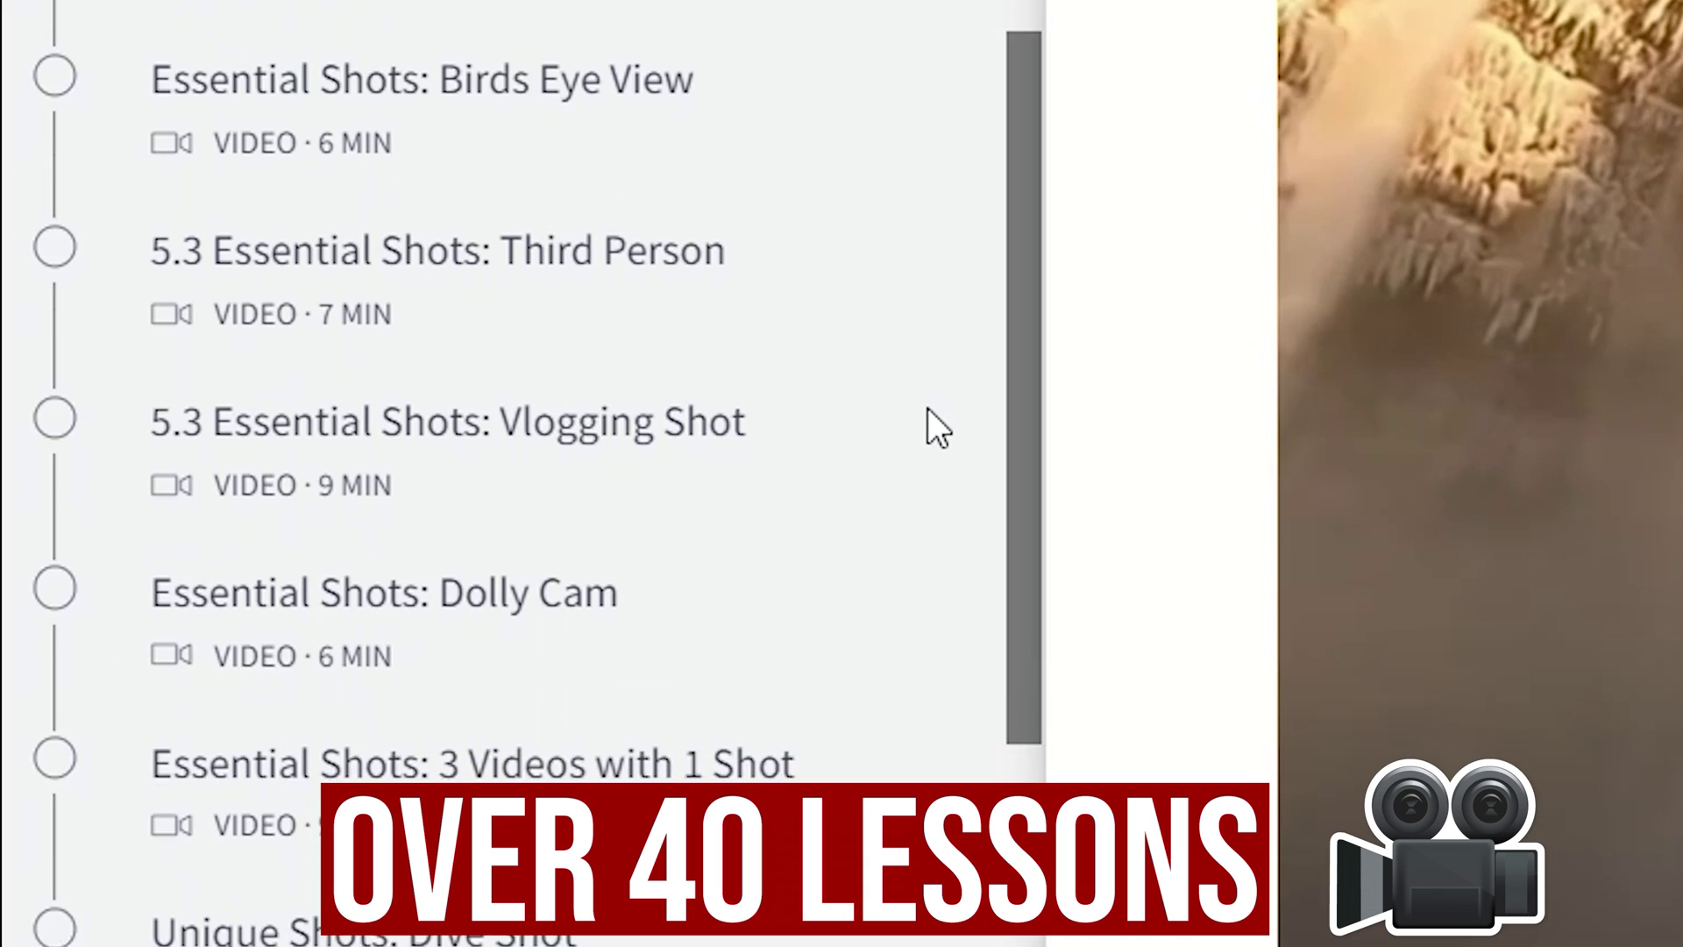
{"action": "scroll", "coordinate": [309, 586], "scroll_direction": "down", "scroll_amount": 1}
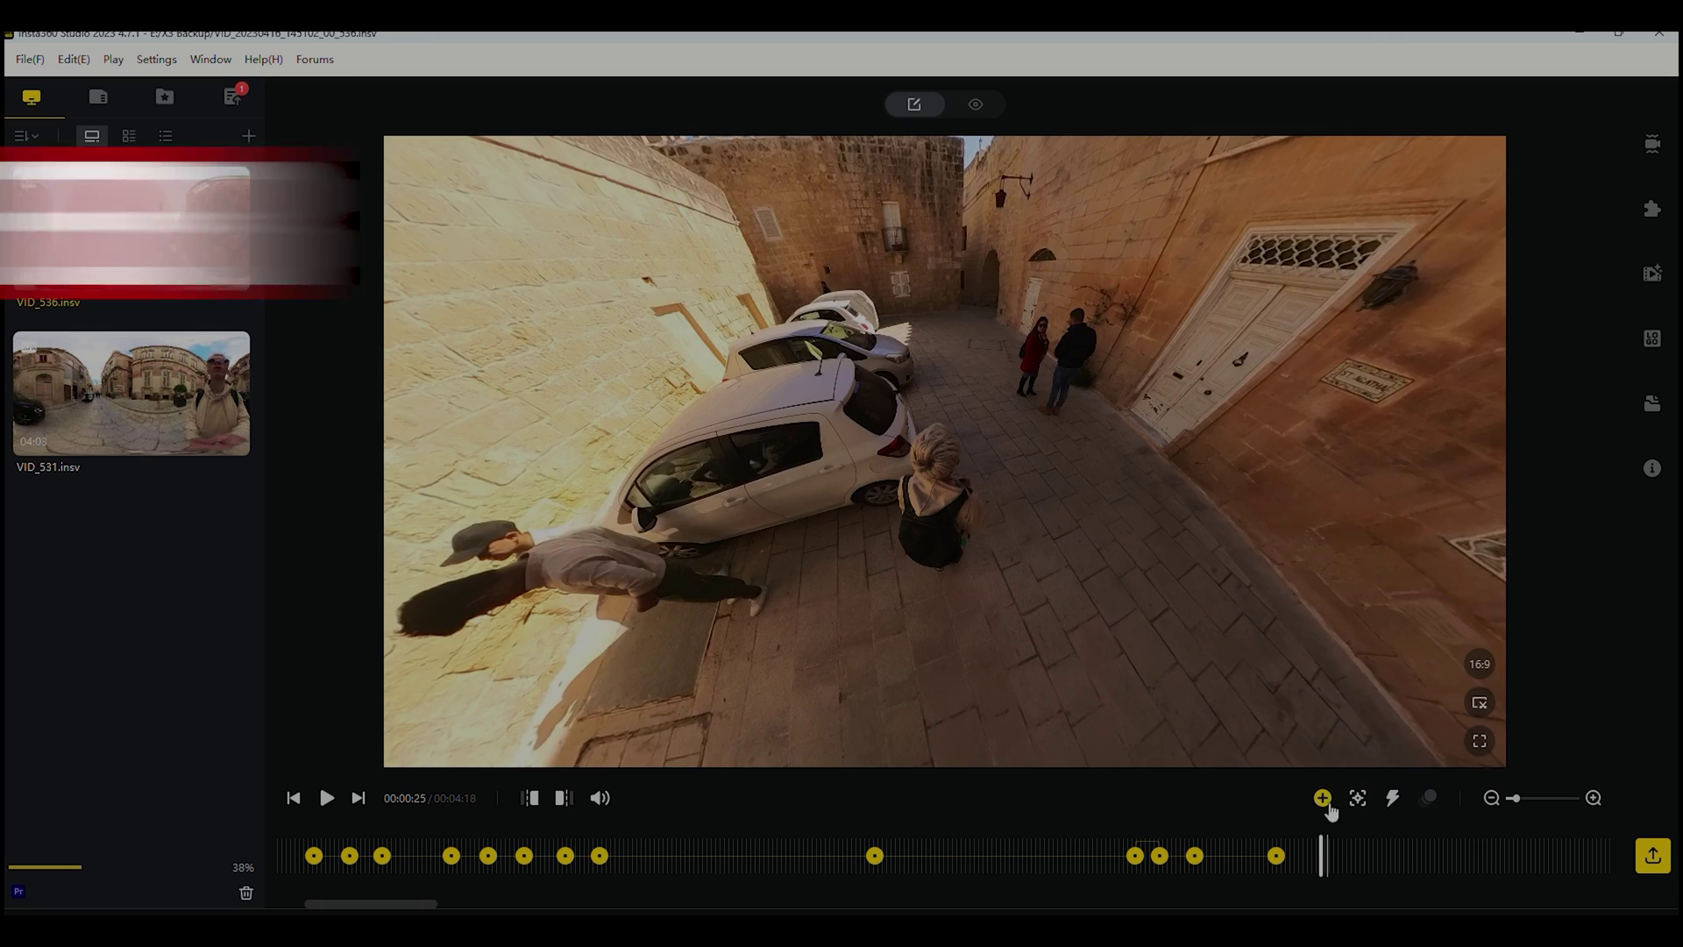
Step: Add three keyframes to the snowboarding clip during playback and return to its start
{"action": "left_click", "coordinate": [1322, 798]}
{"action": "left_click", "coordinate": [1322, 797]}
{"action": "left_click", "coordinate": [1322, 797]}
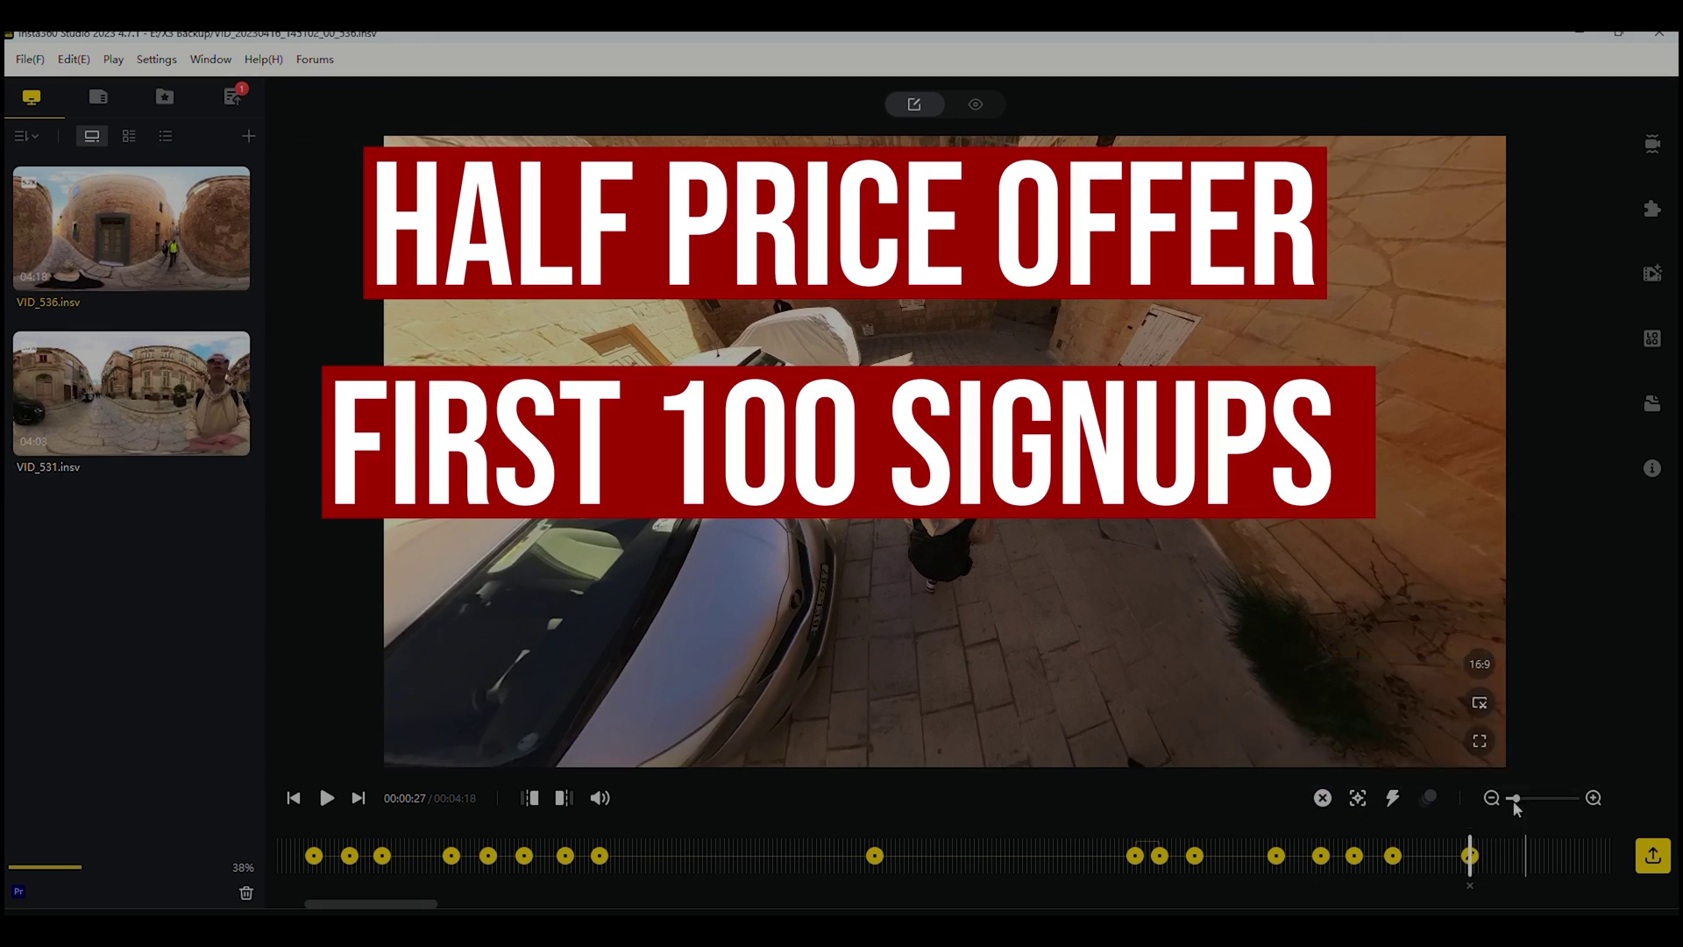
{"action": "left_click", "coordinate": [1322, 798]}
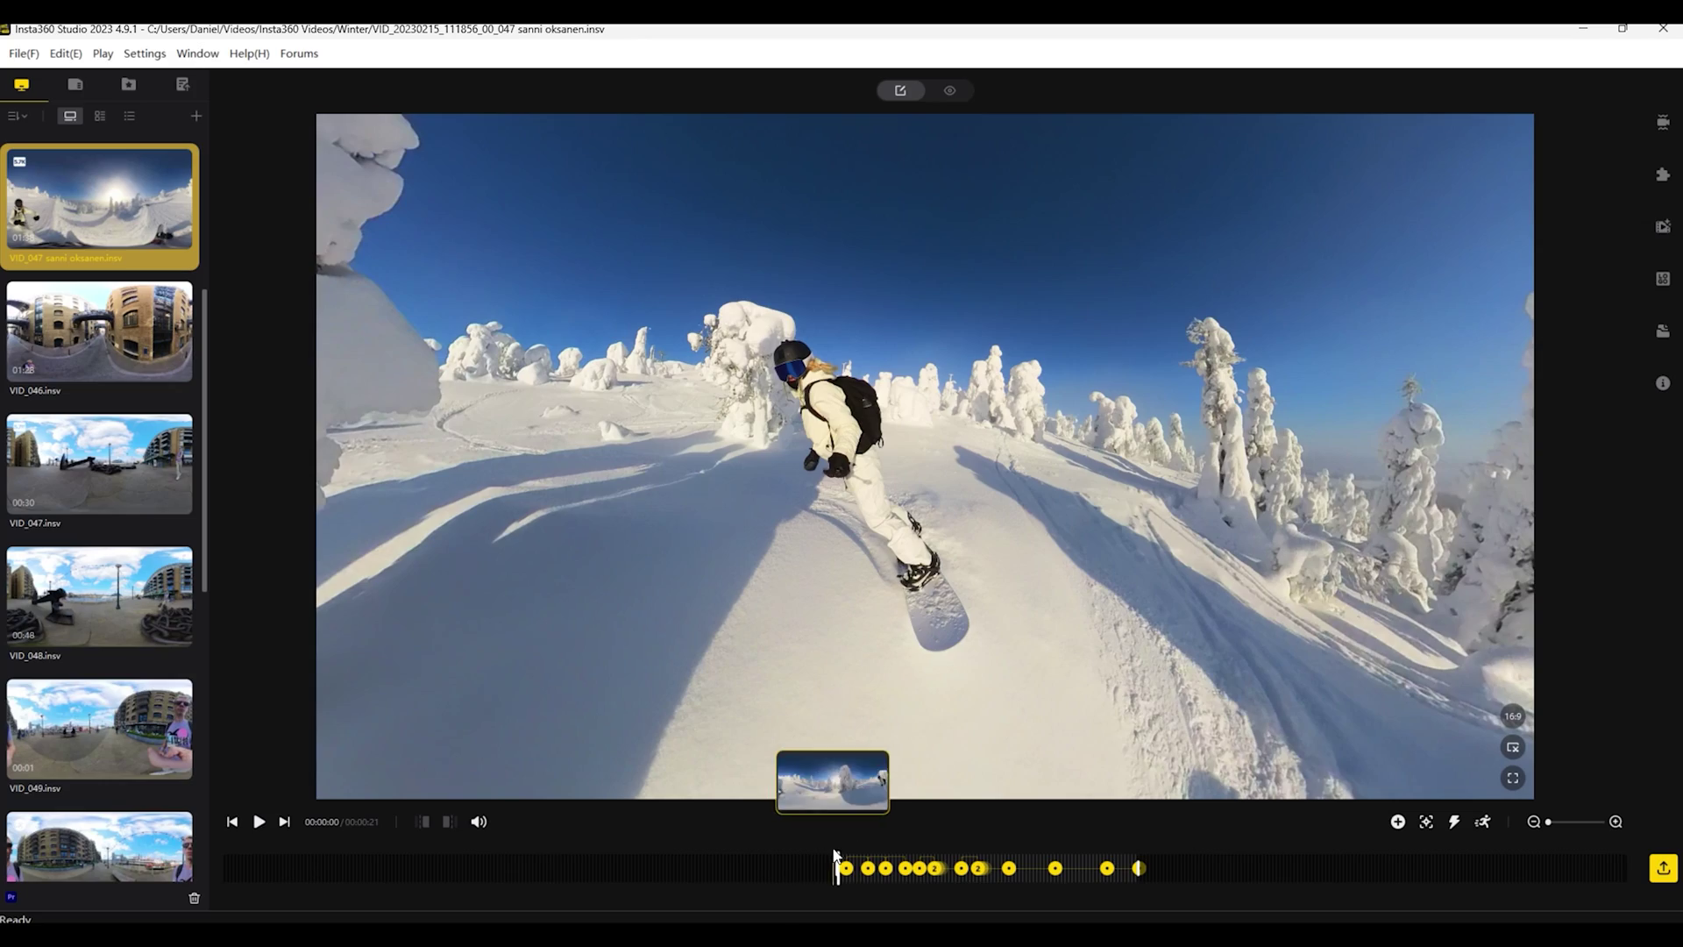
{"action": "left_click", "coordinate": [839, 855]}
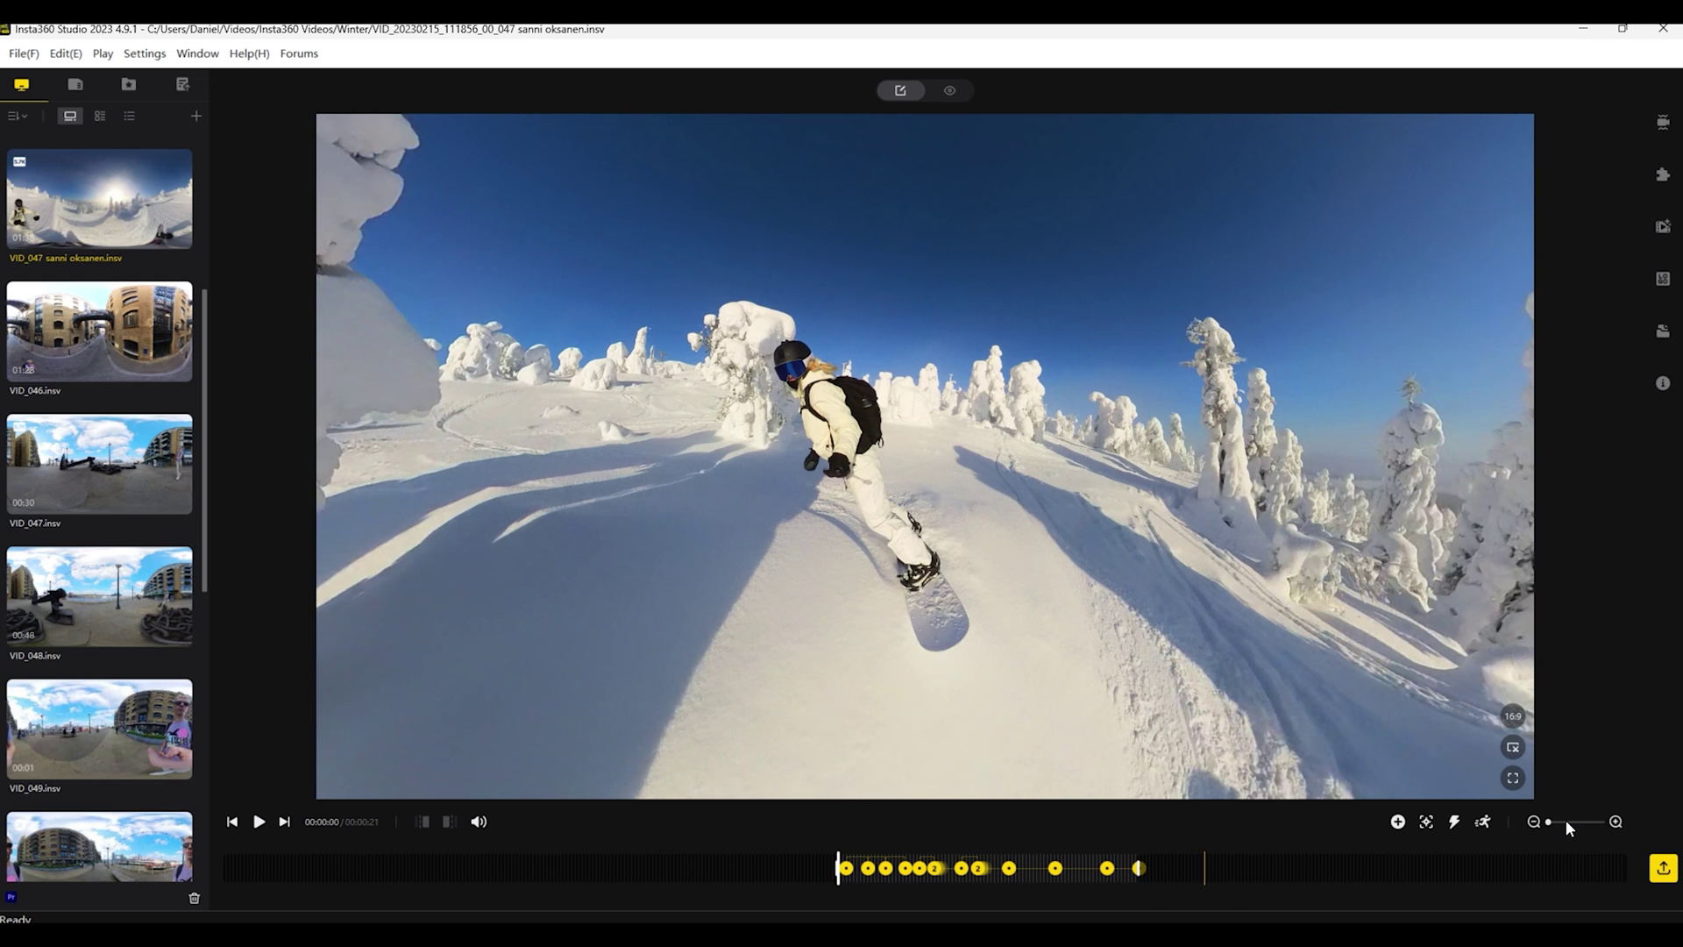
Step: Play the snowboarding clip in the keyframe-free Project2 and jump to the 0:38 mark
{"action": "scroll", "coordinate": [1565, 818], "scroll_direction": "up", "scroll_amount": 2}
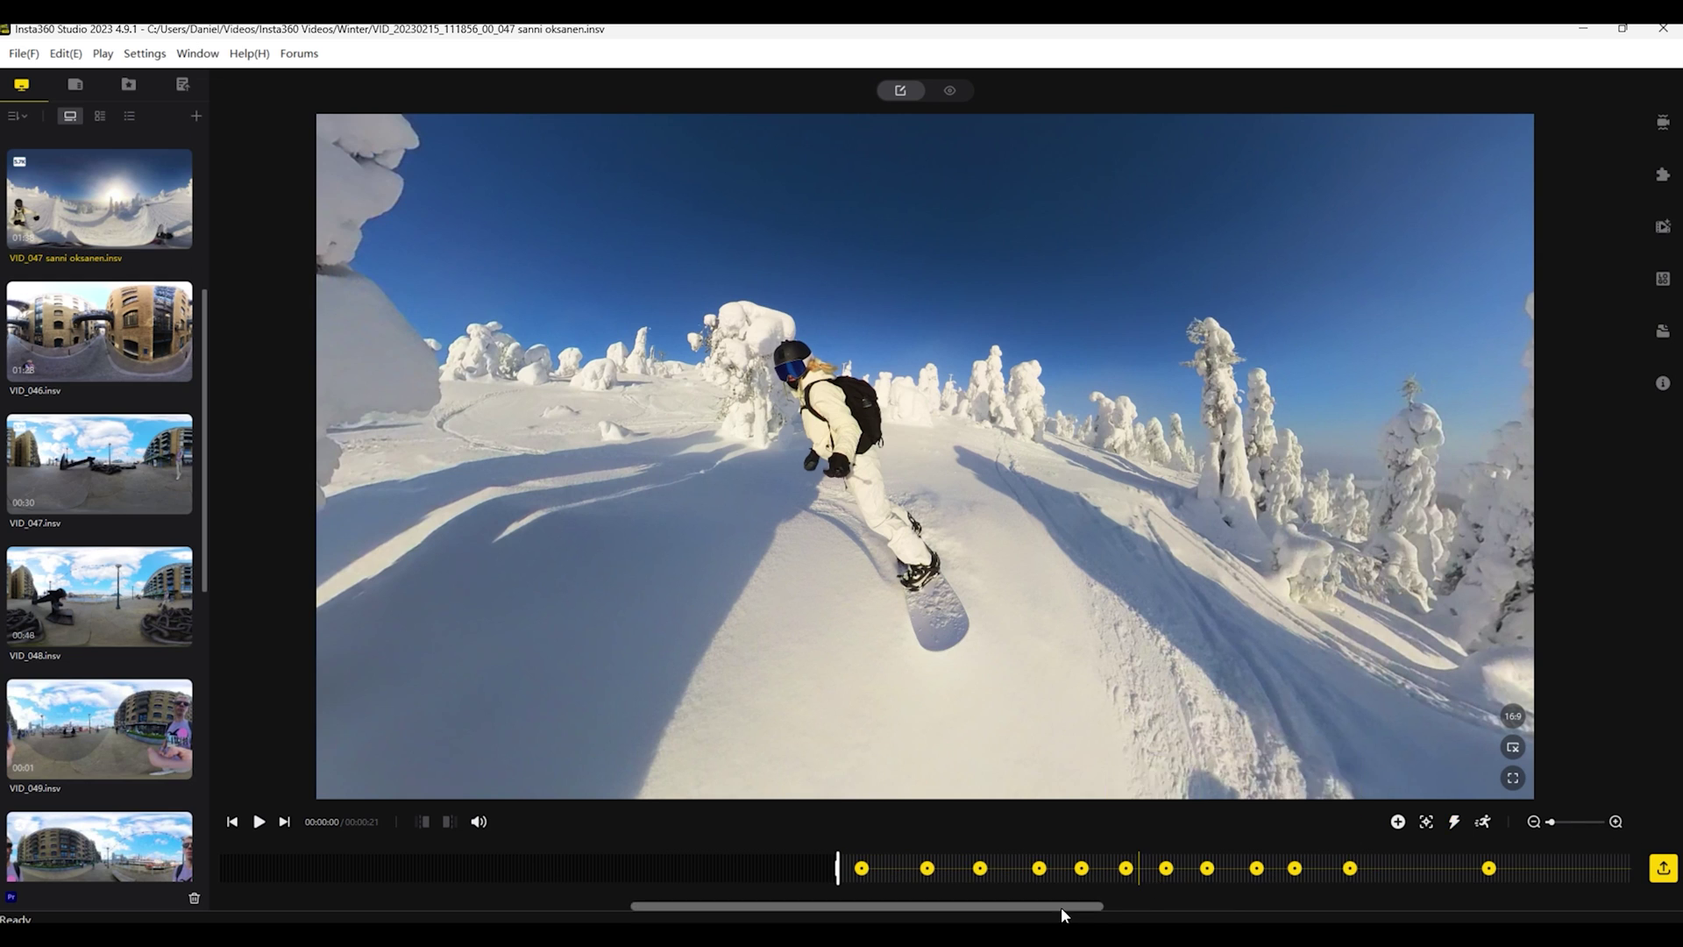
{"action": "left_click_drag", "start_coordinate": [1061, 908], "coordinate": [1102, 903]}
{"action": "left_click", "coordinate": [259, 821]}
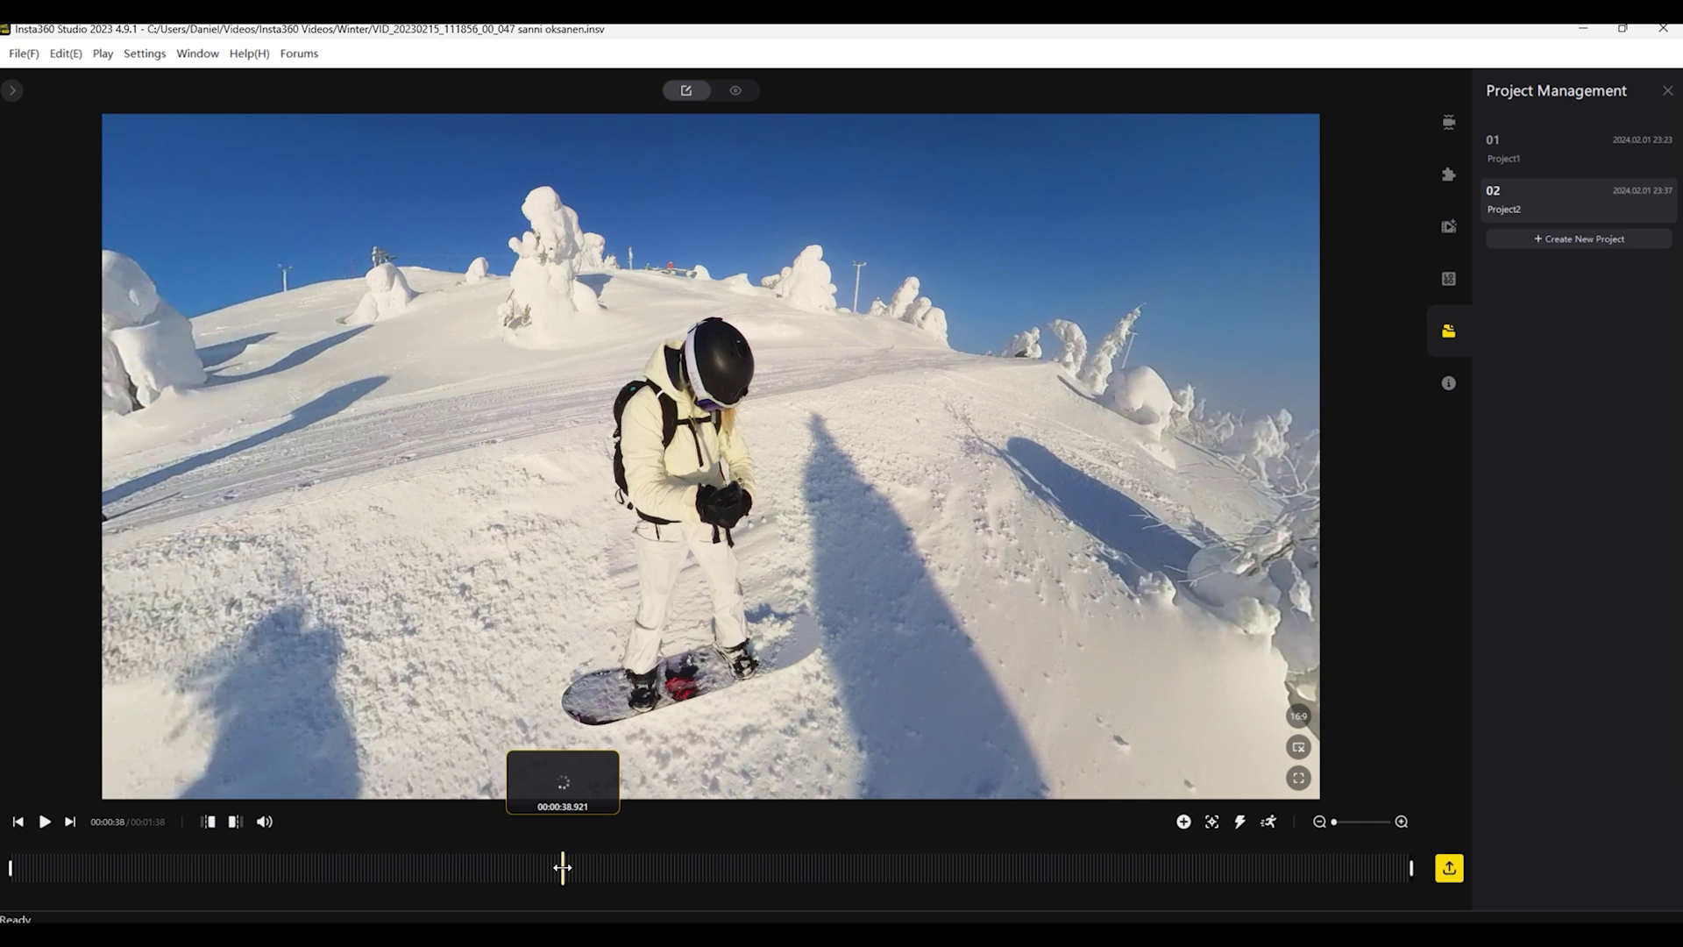
{"action": "left_click", "coordinate": [562, 867]}
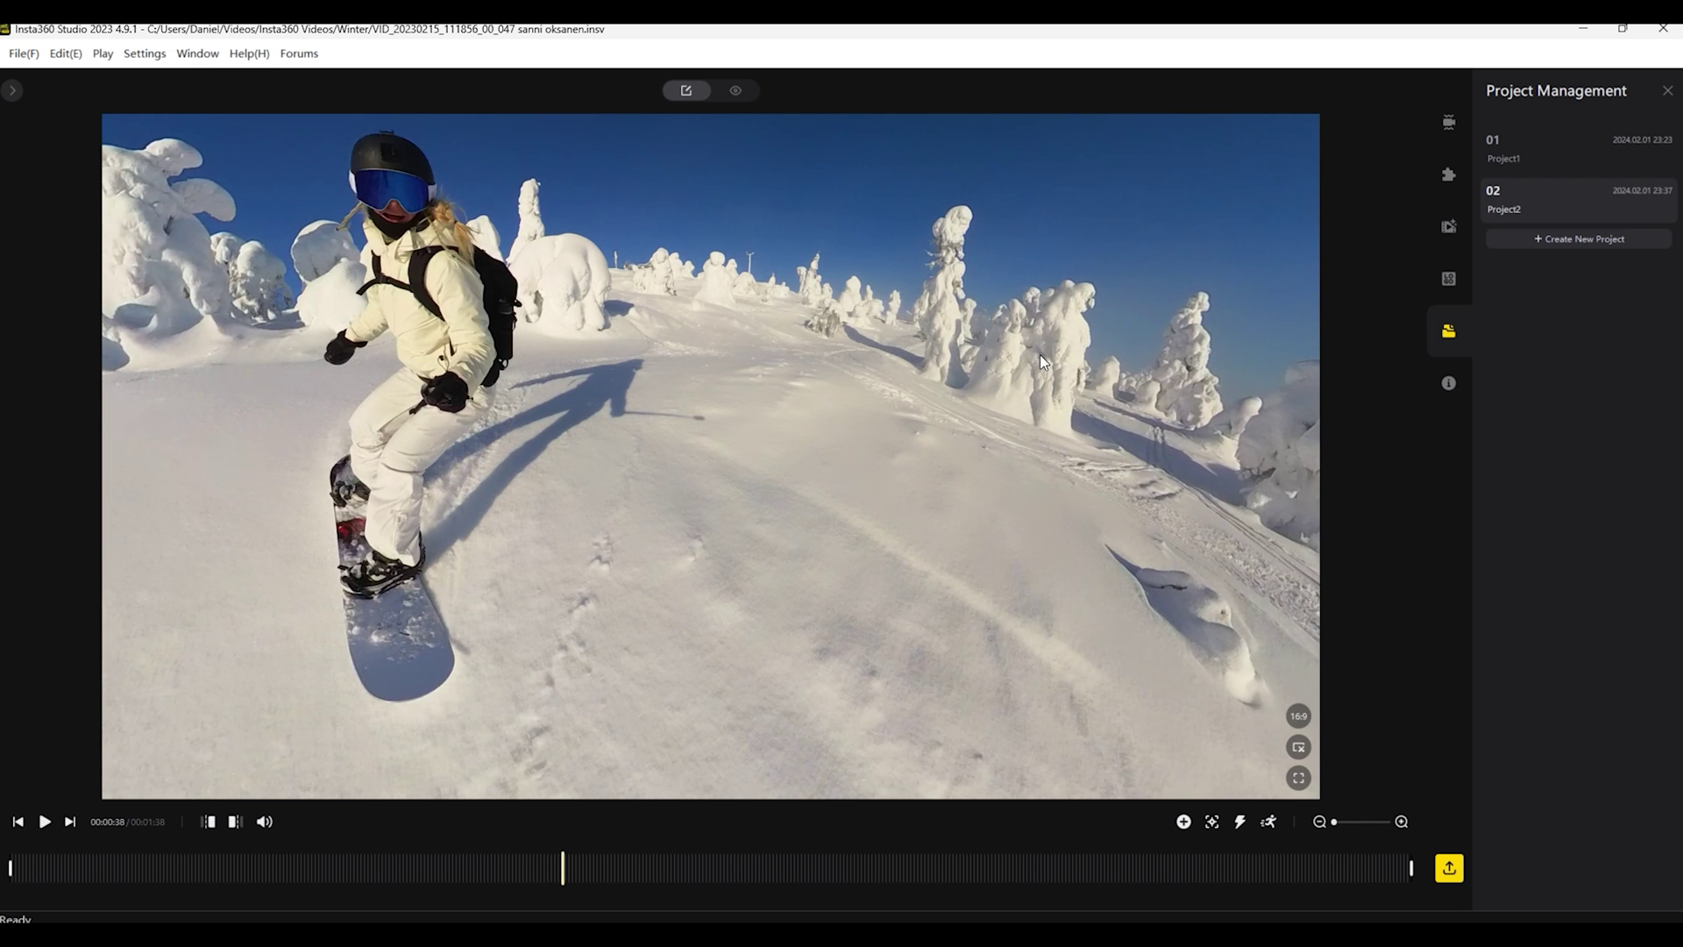
Step: Centre the snowboarder in view at 0:38 and start Deep Track on her
{"action": "left_click_drag", "start_coordinate": [1040, 355], "coordinate": [806, 535]}
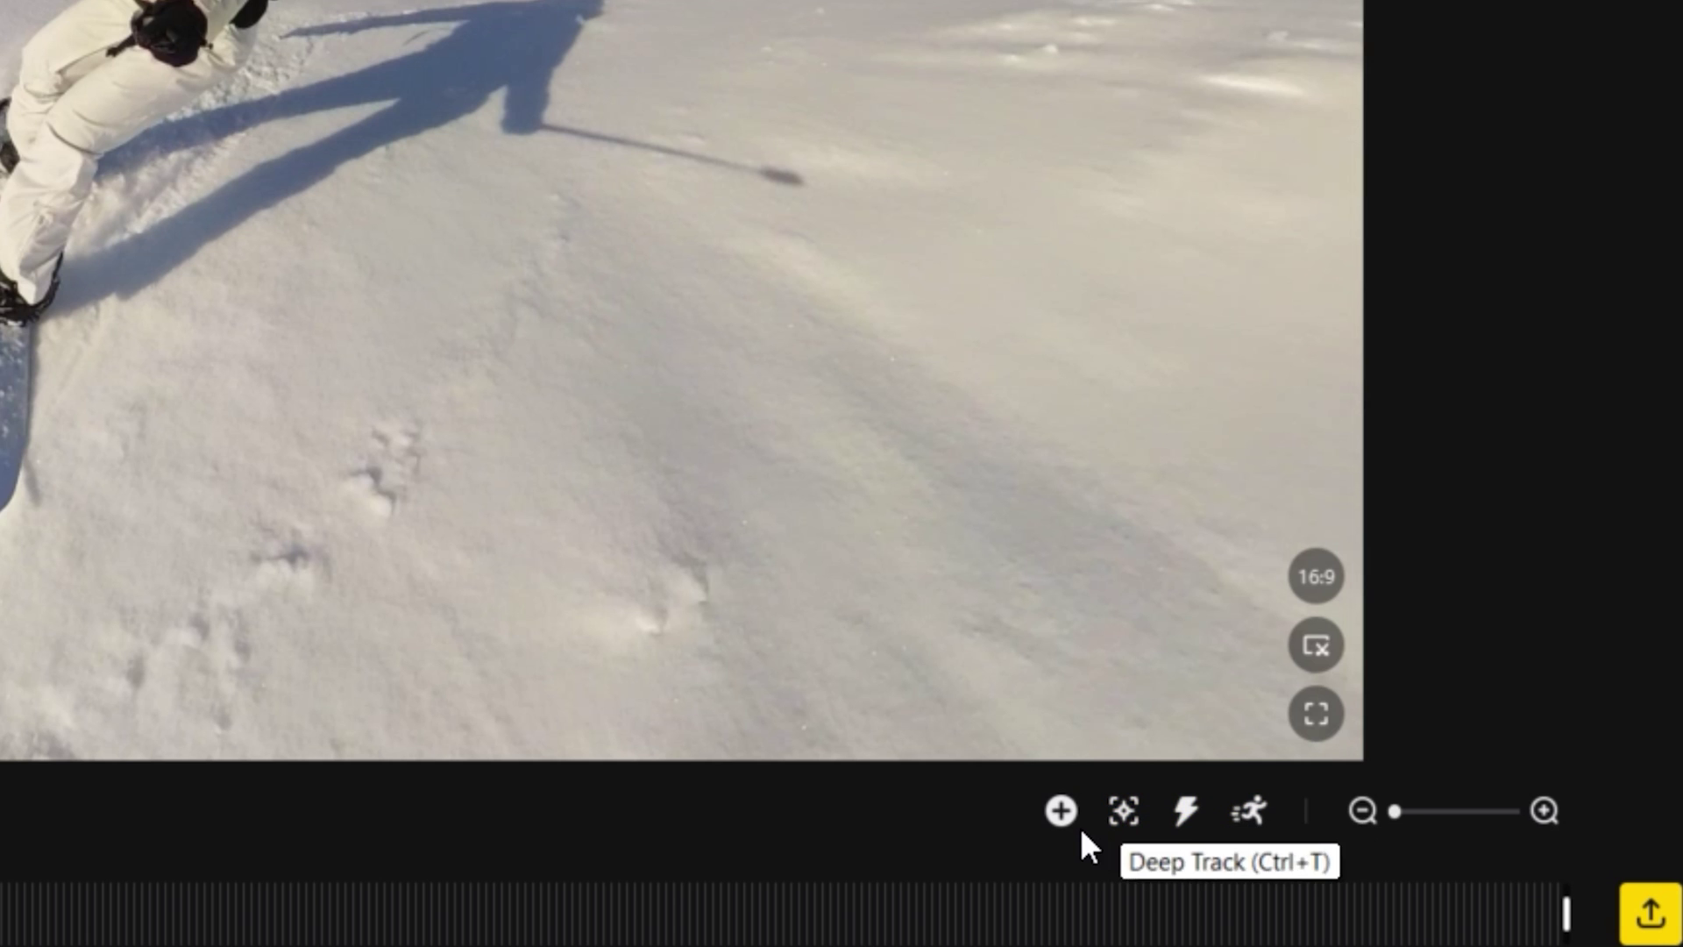
{"action": "left_click", "coordinate": [1124, 826]}
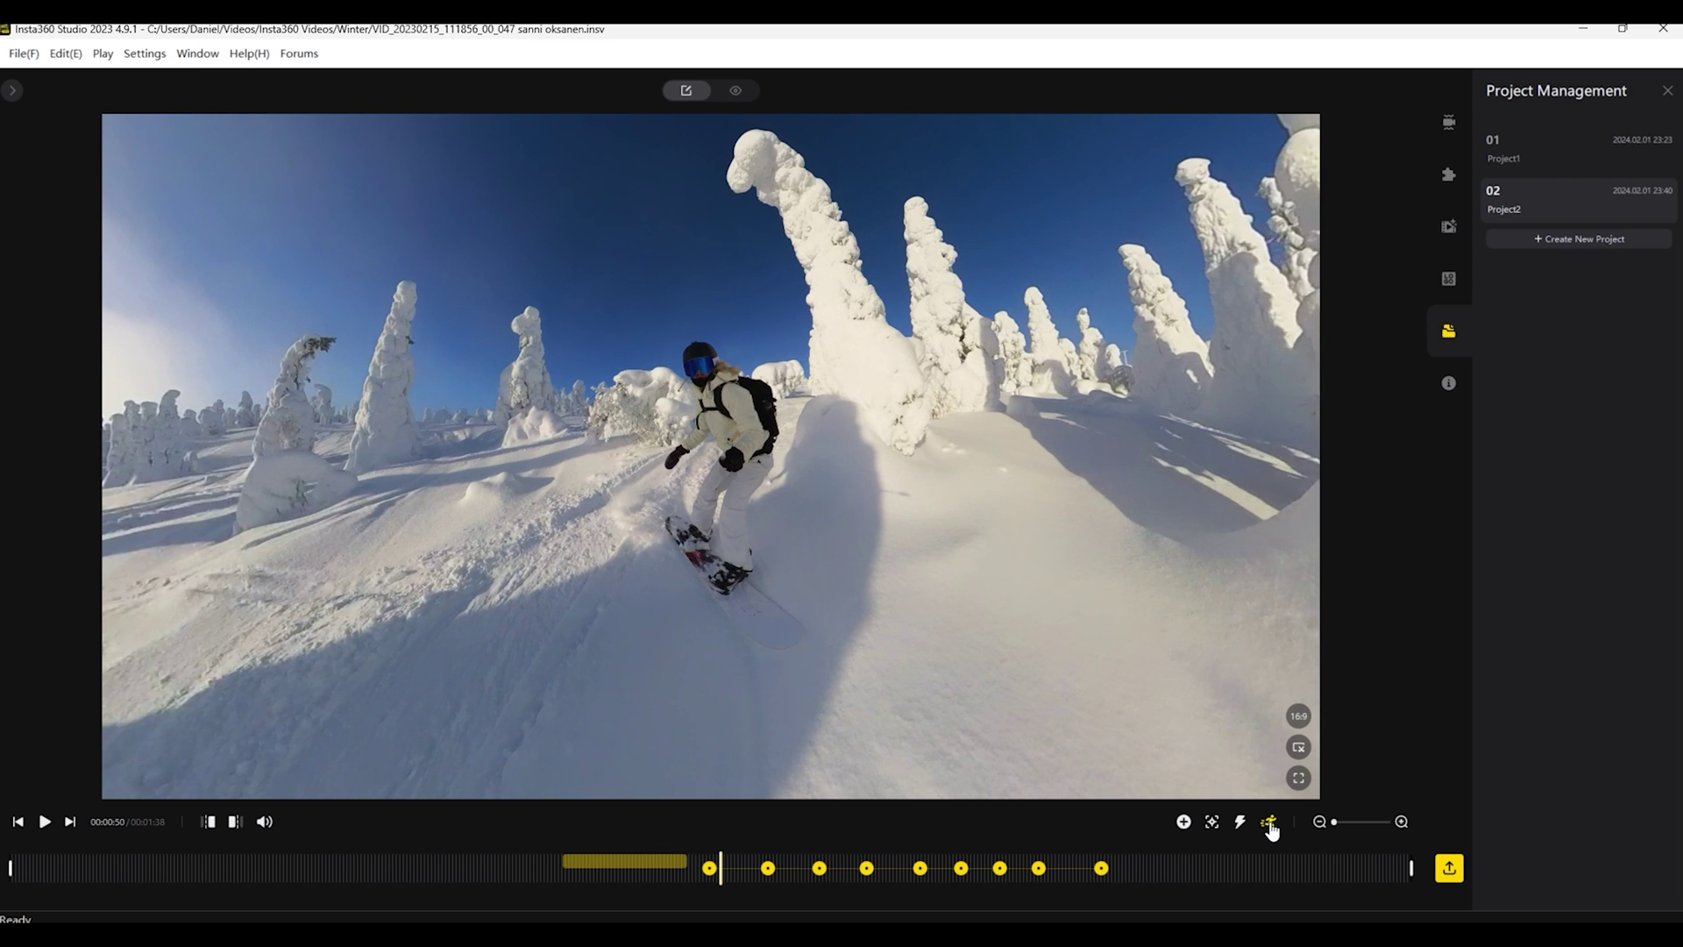
Step: Check the Media Processing stitching and logo settings, then briefly play back the Motion ND blurred run
{"action": "left_click", "coordinate": [1451, 228]}
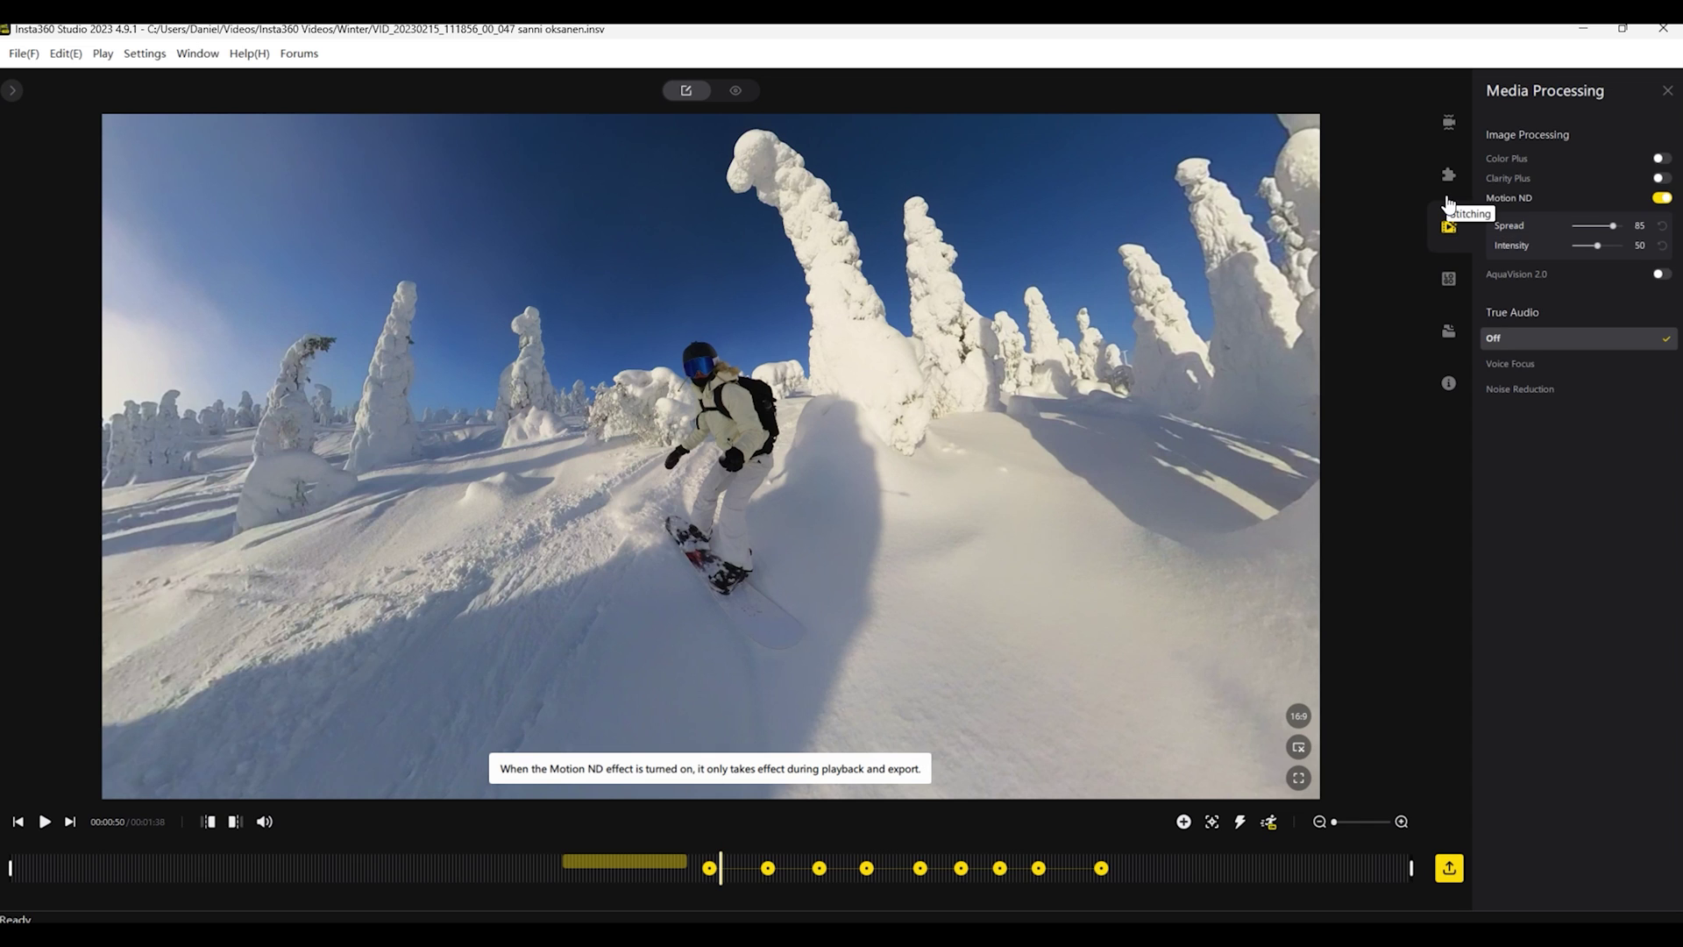
{"action": "left_click", "coordinate": [1449, 179]}
{"action": "left_click", "coordinate": [1451, 281]}
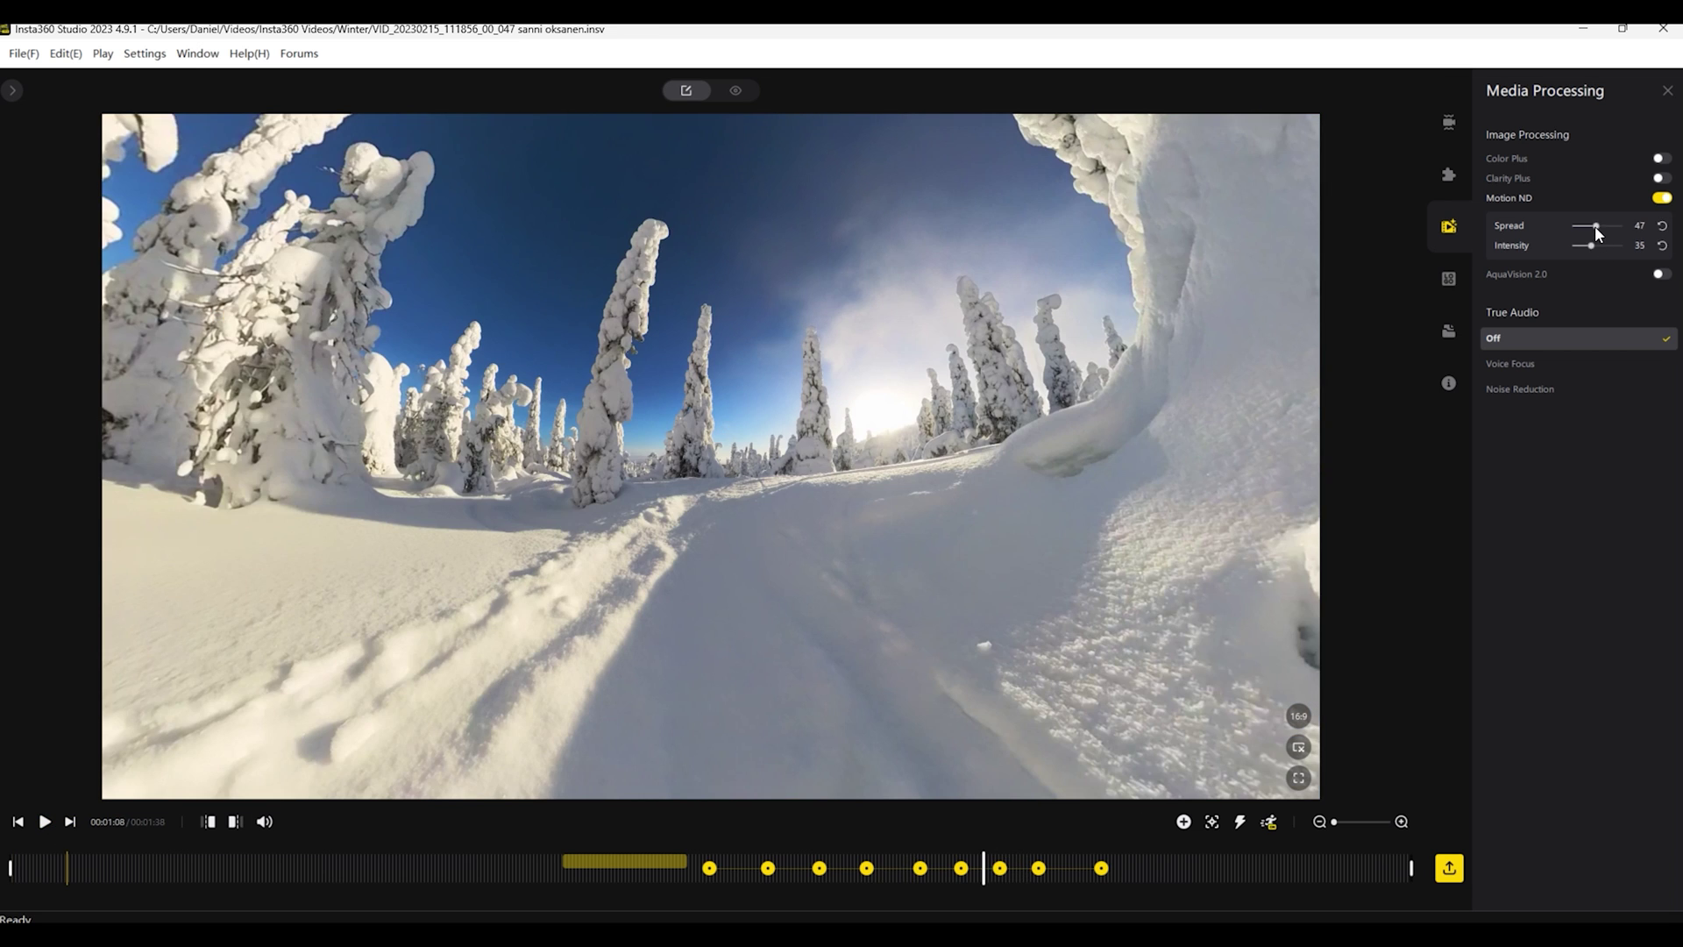
{"action": "left_click", "coordinate": [47, 828]}
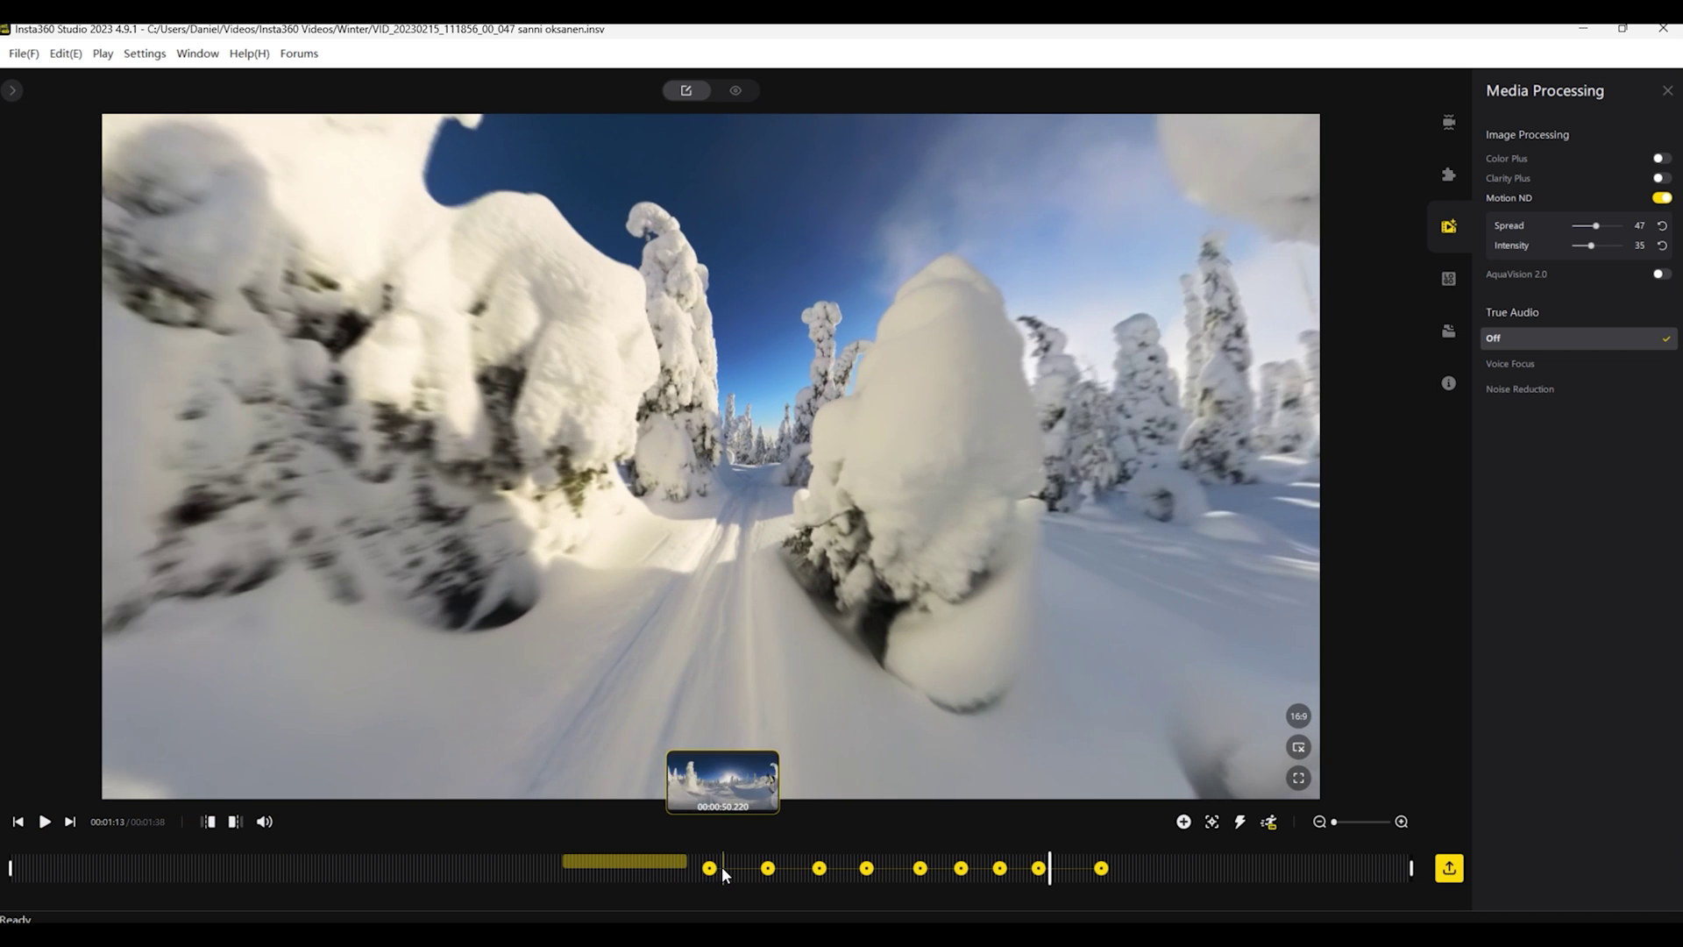
{"action": "left_click", "coordinate": [716, 868]}
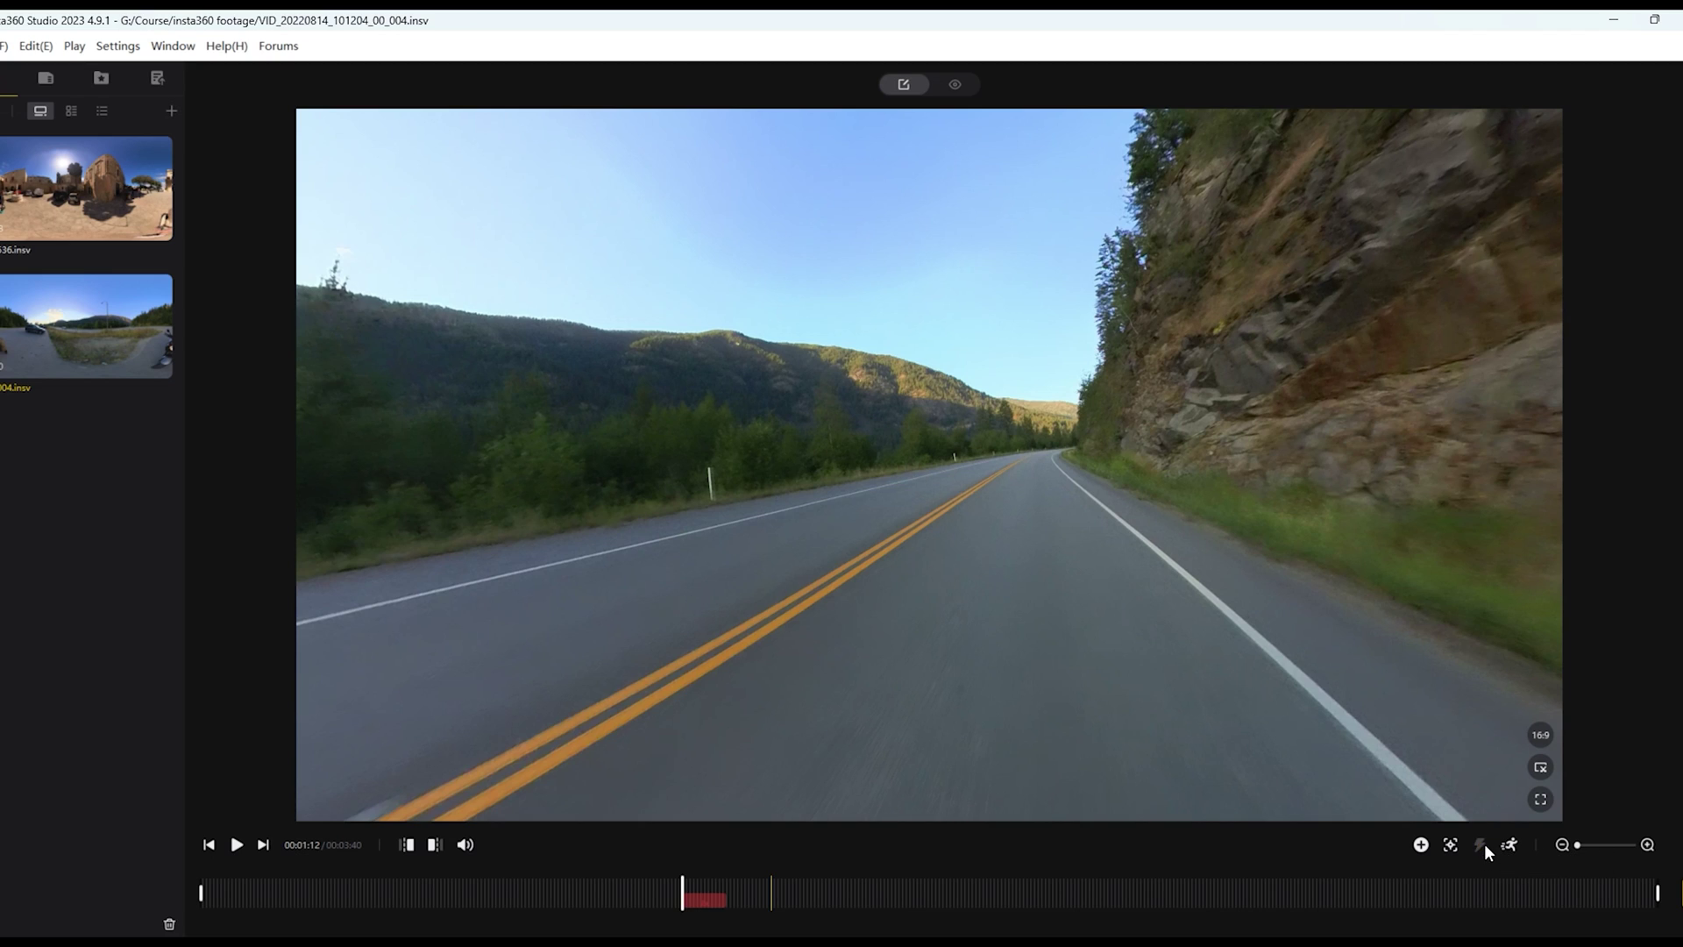
Step: Stretch the road clip's time-shift section to about 2:29 and raise its speed to 16x
{"action": "left_click_drag", "start_coordinate": [726, 900], "coordinate": [1565, 898]}
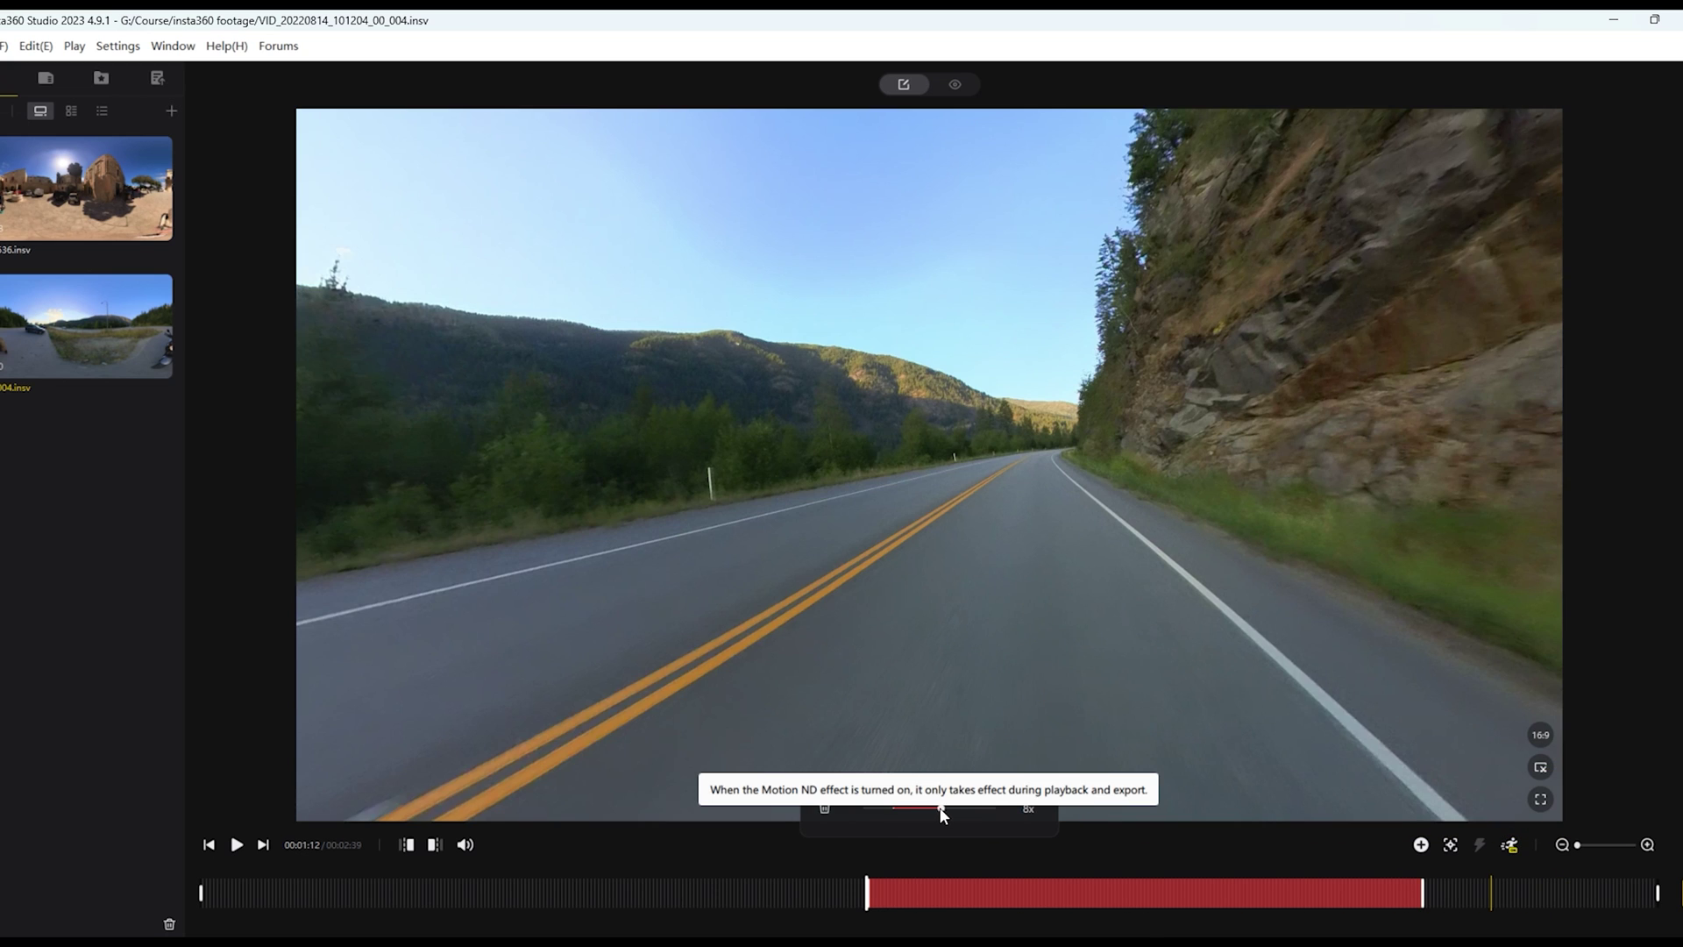
{"action": "left_click_drag", "start_coordinate": [944, 807], "coordinate": [965, 807]}
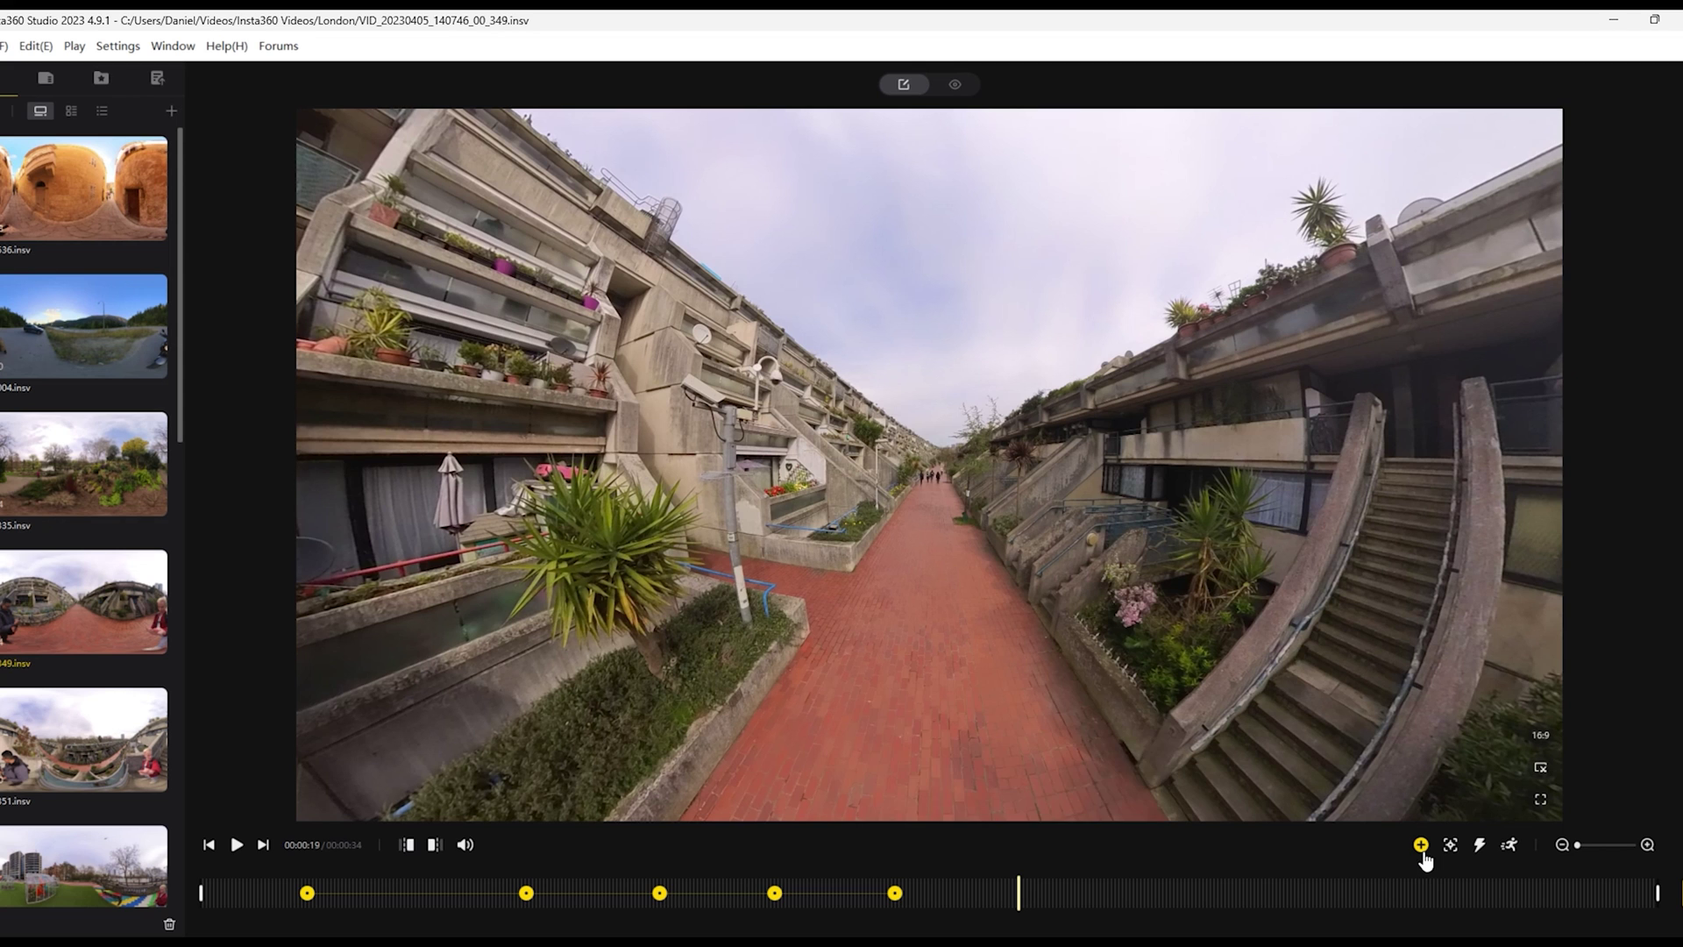
Step: Add a keyframe, give the first keyframe span Fade-In Fade-Out easing, and preview it
{"action": "left_click", "coordinate": [1421, 845]}
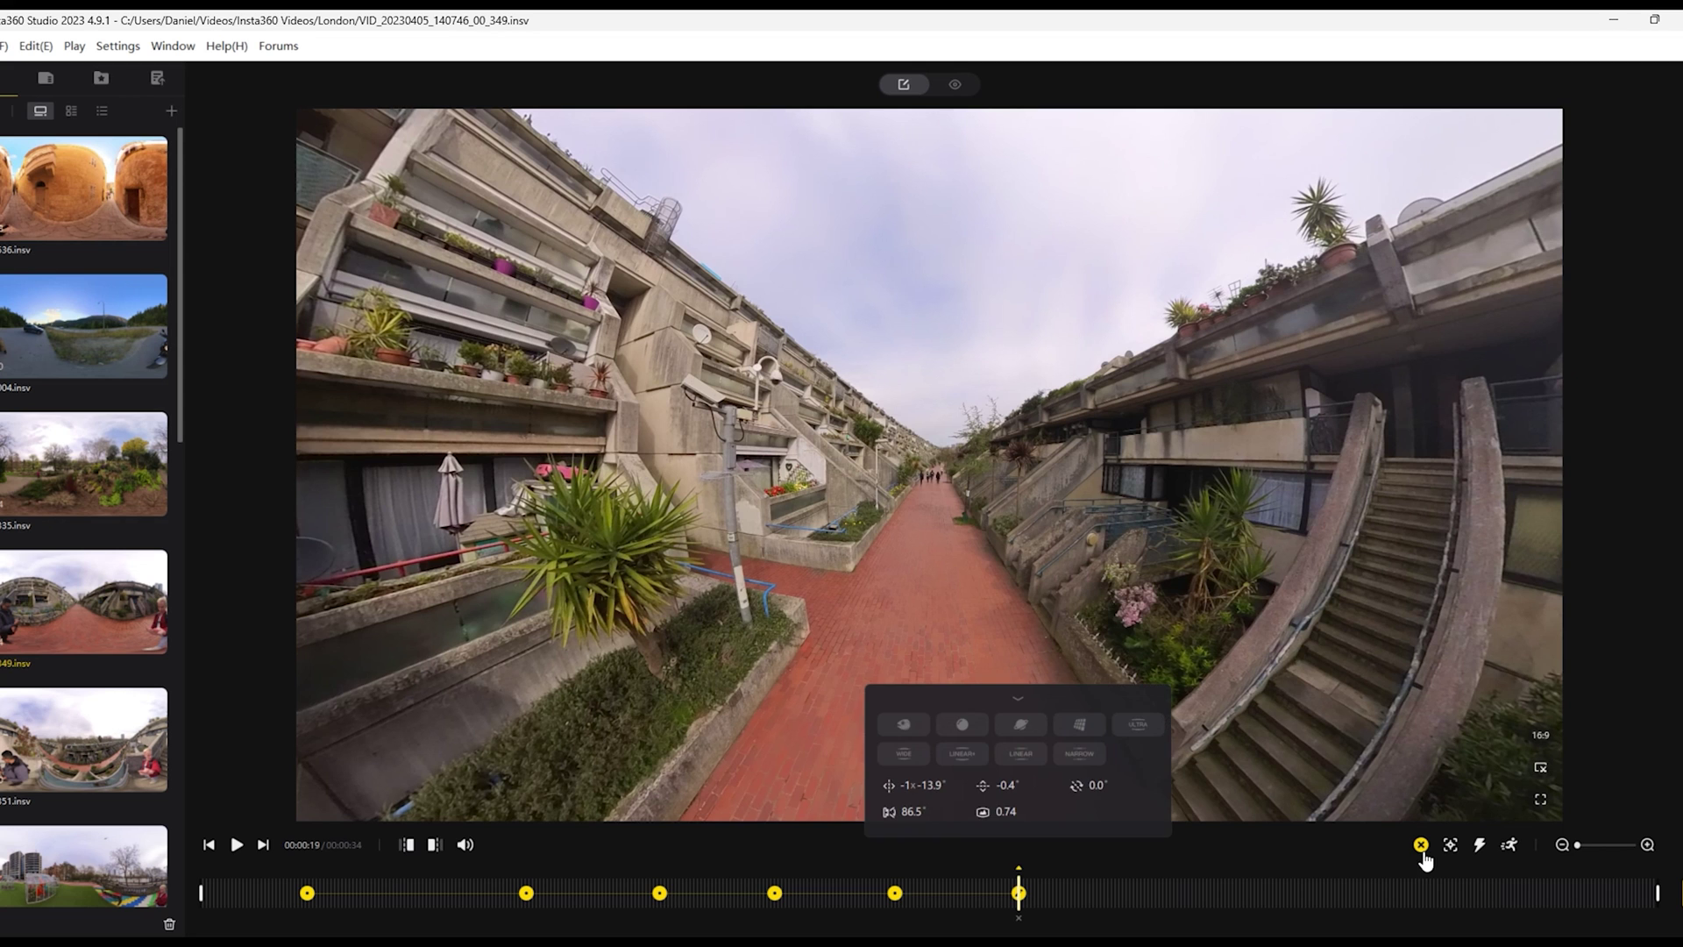
{"action": "left_click", "coordinate": [433, 877]}
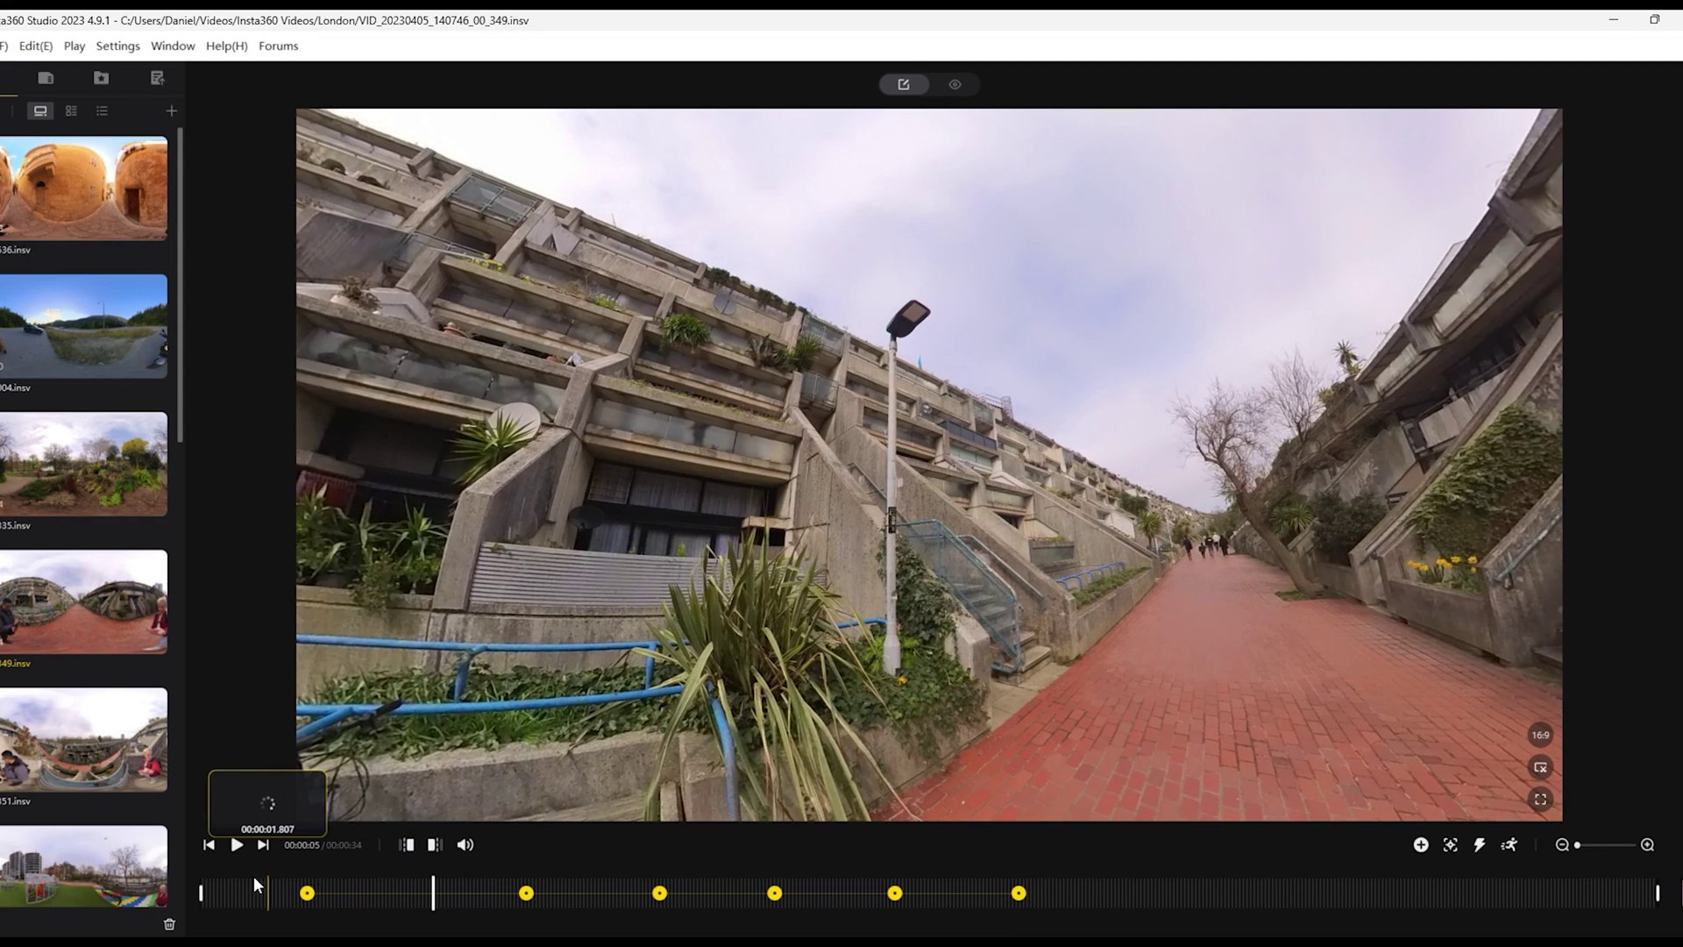
{"action": "left_click", "coordinate": [244, 881]}
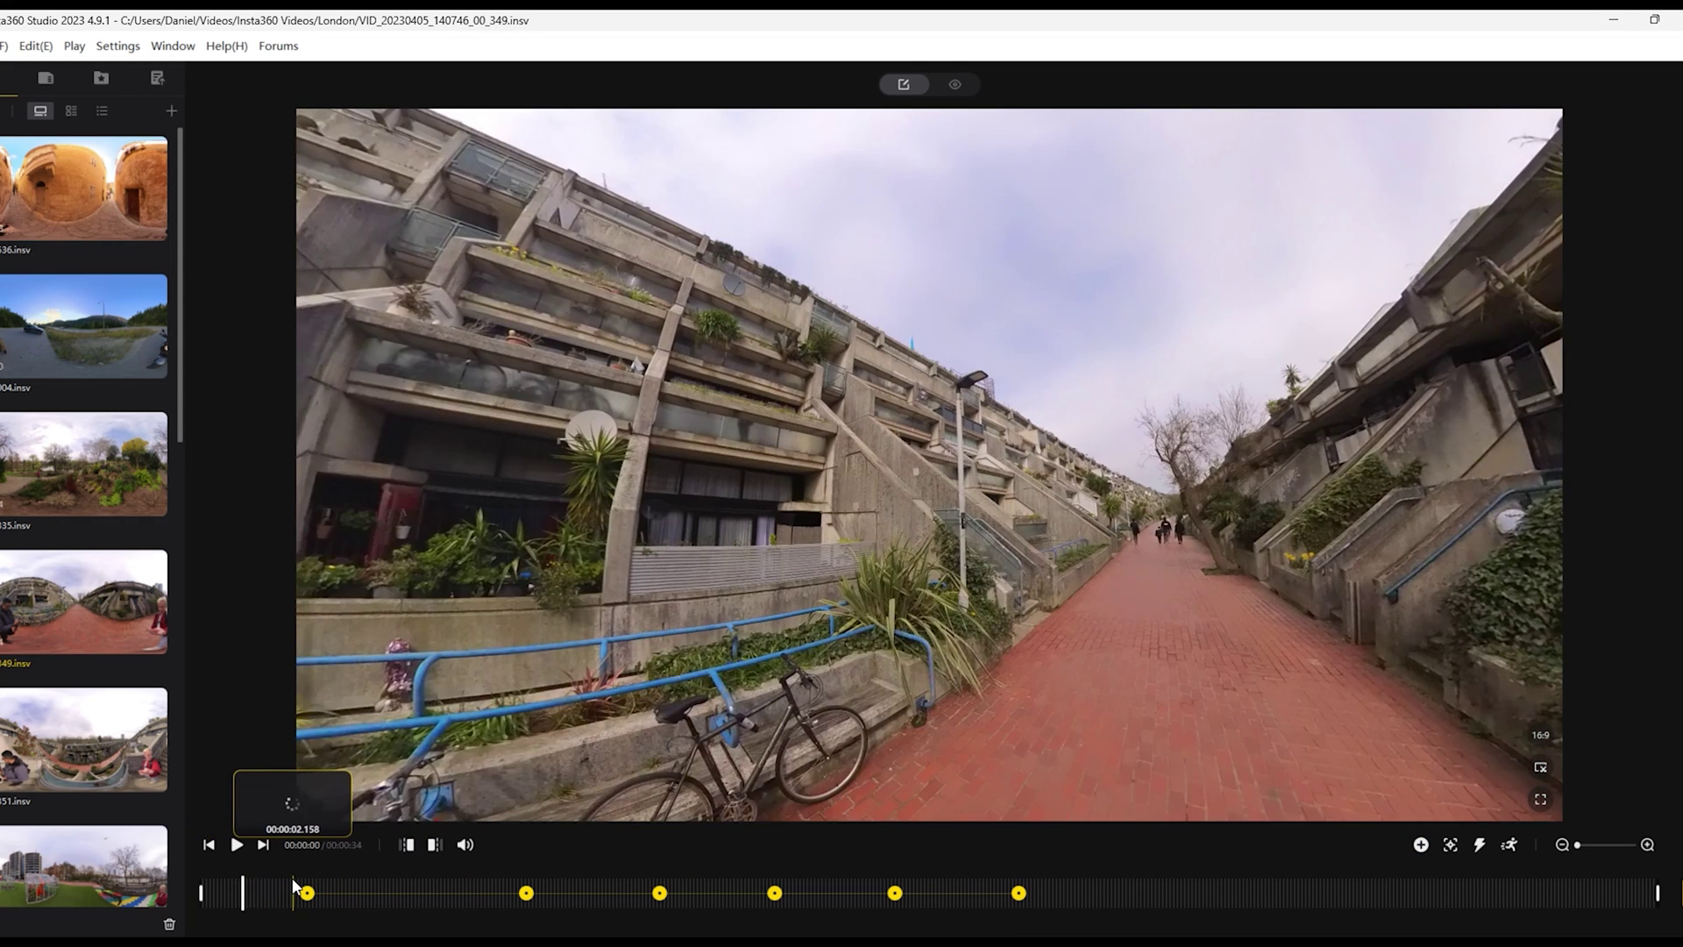
{"action": "left_click", "coordinate": [379, 894]}
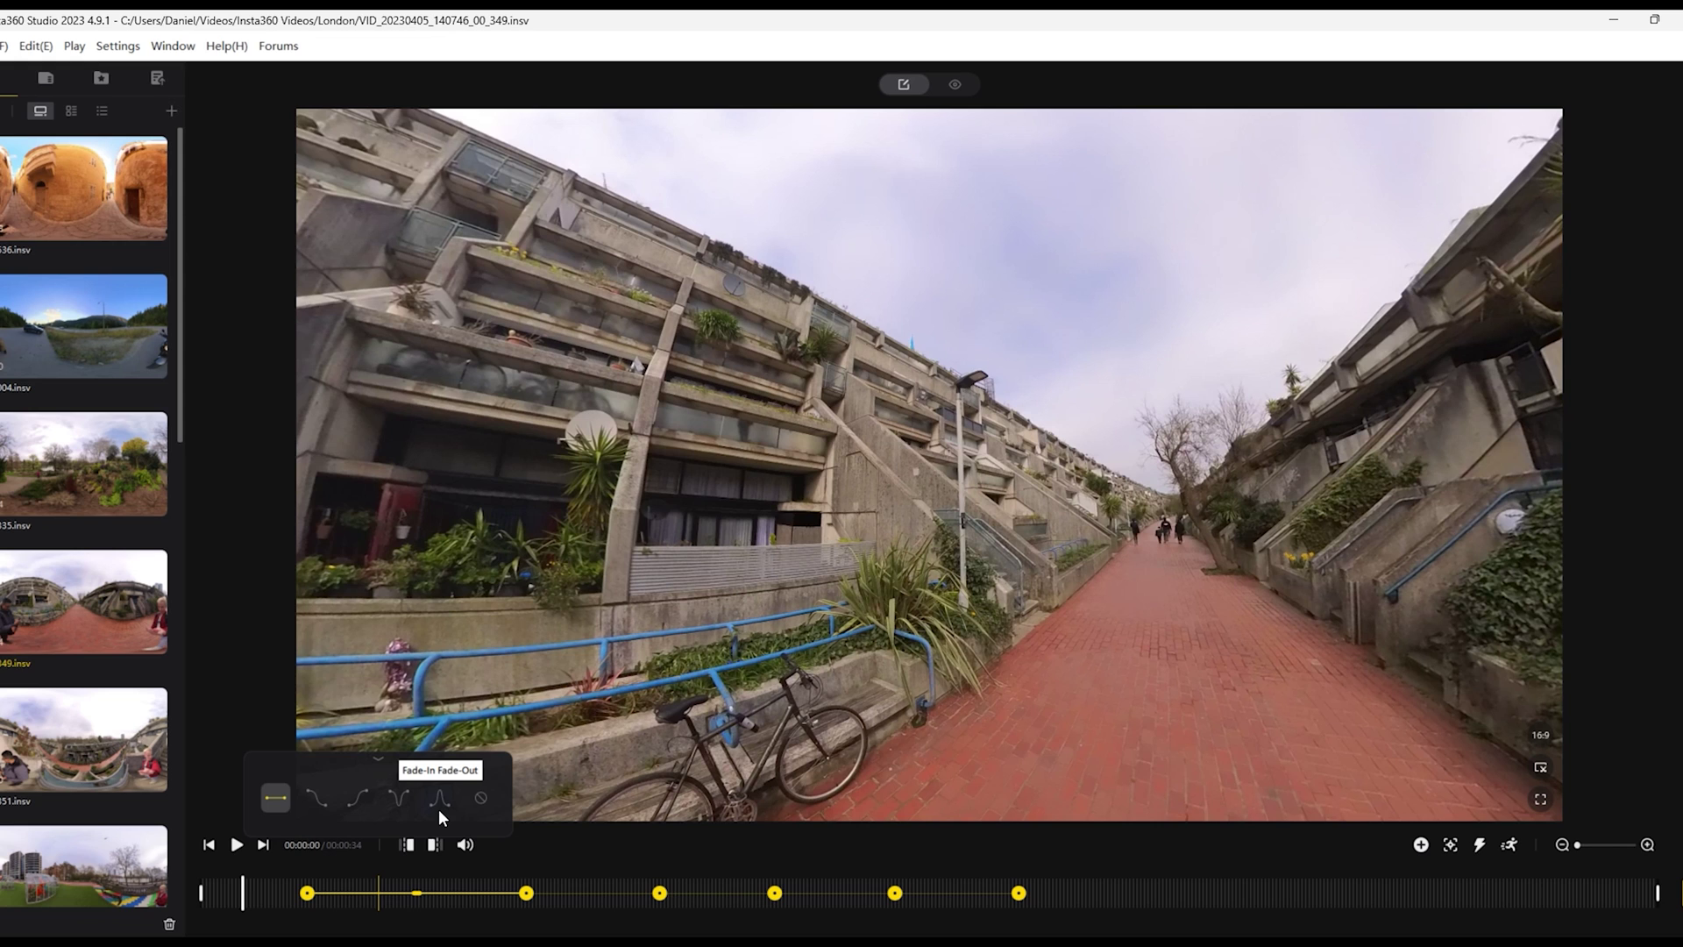
{"action": "left_click", "coordinate": [439, 801]}
{"action": "left_click", "coordinate": [288, 881]}
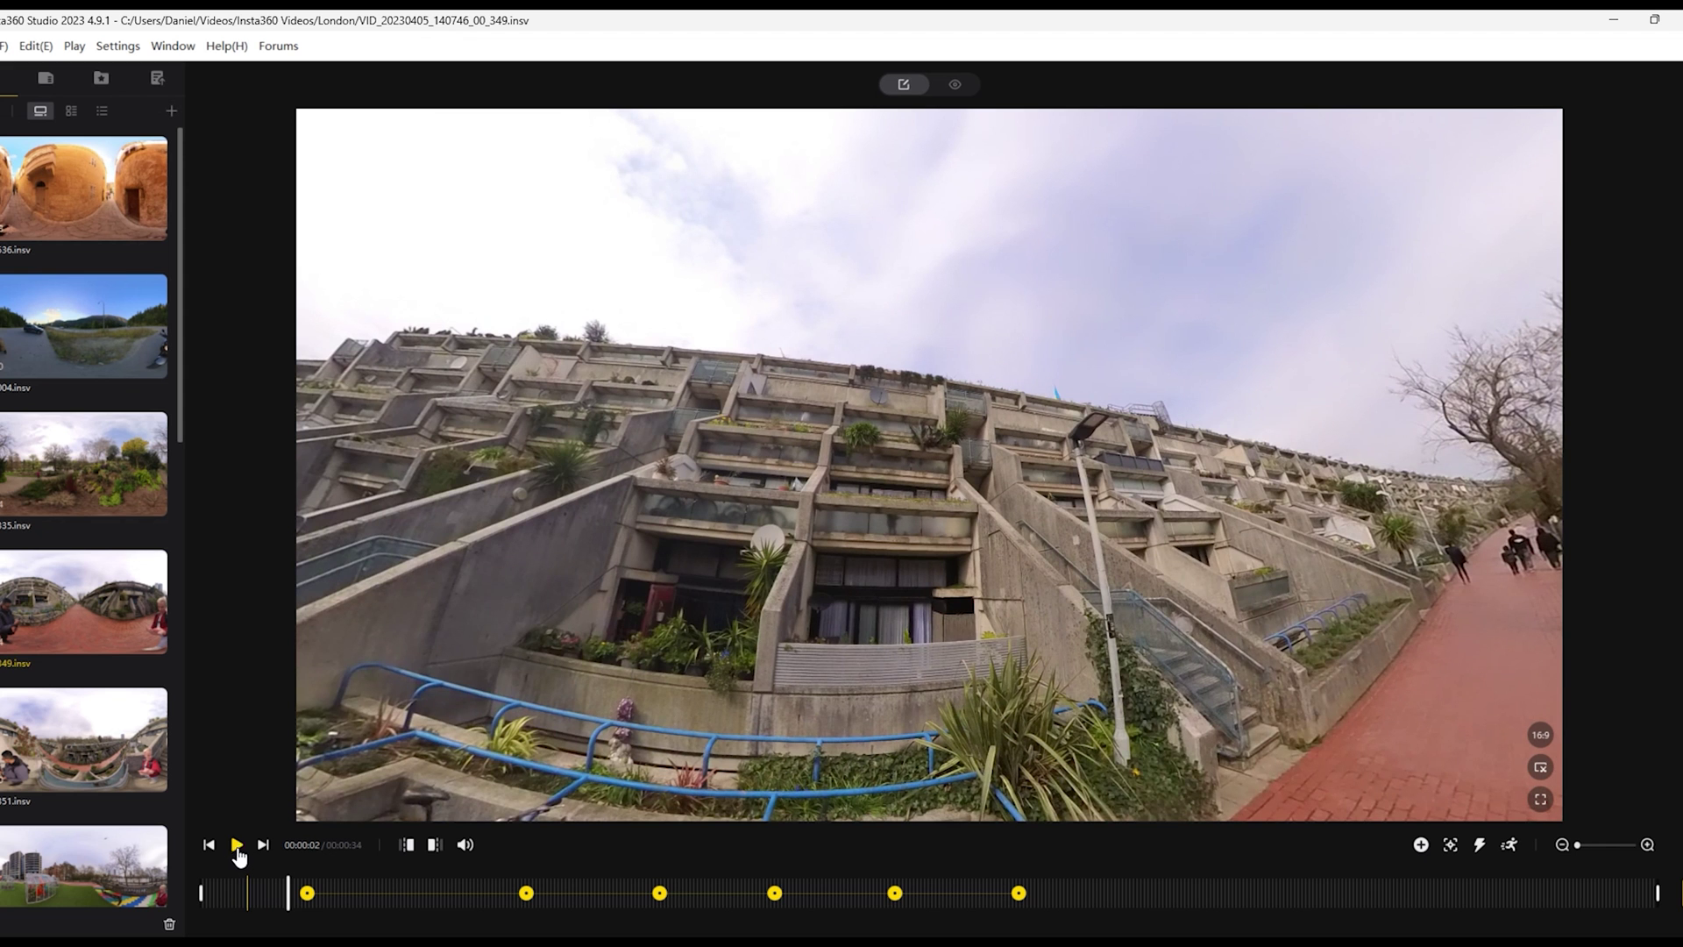
{"action": "left_click", "coordinate": [237, 846]}
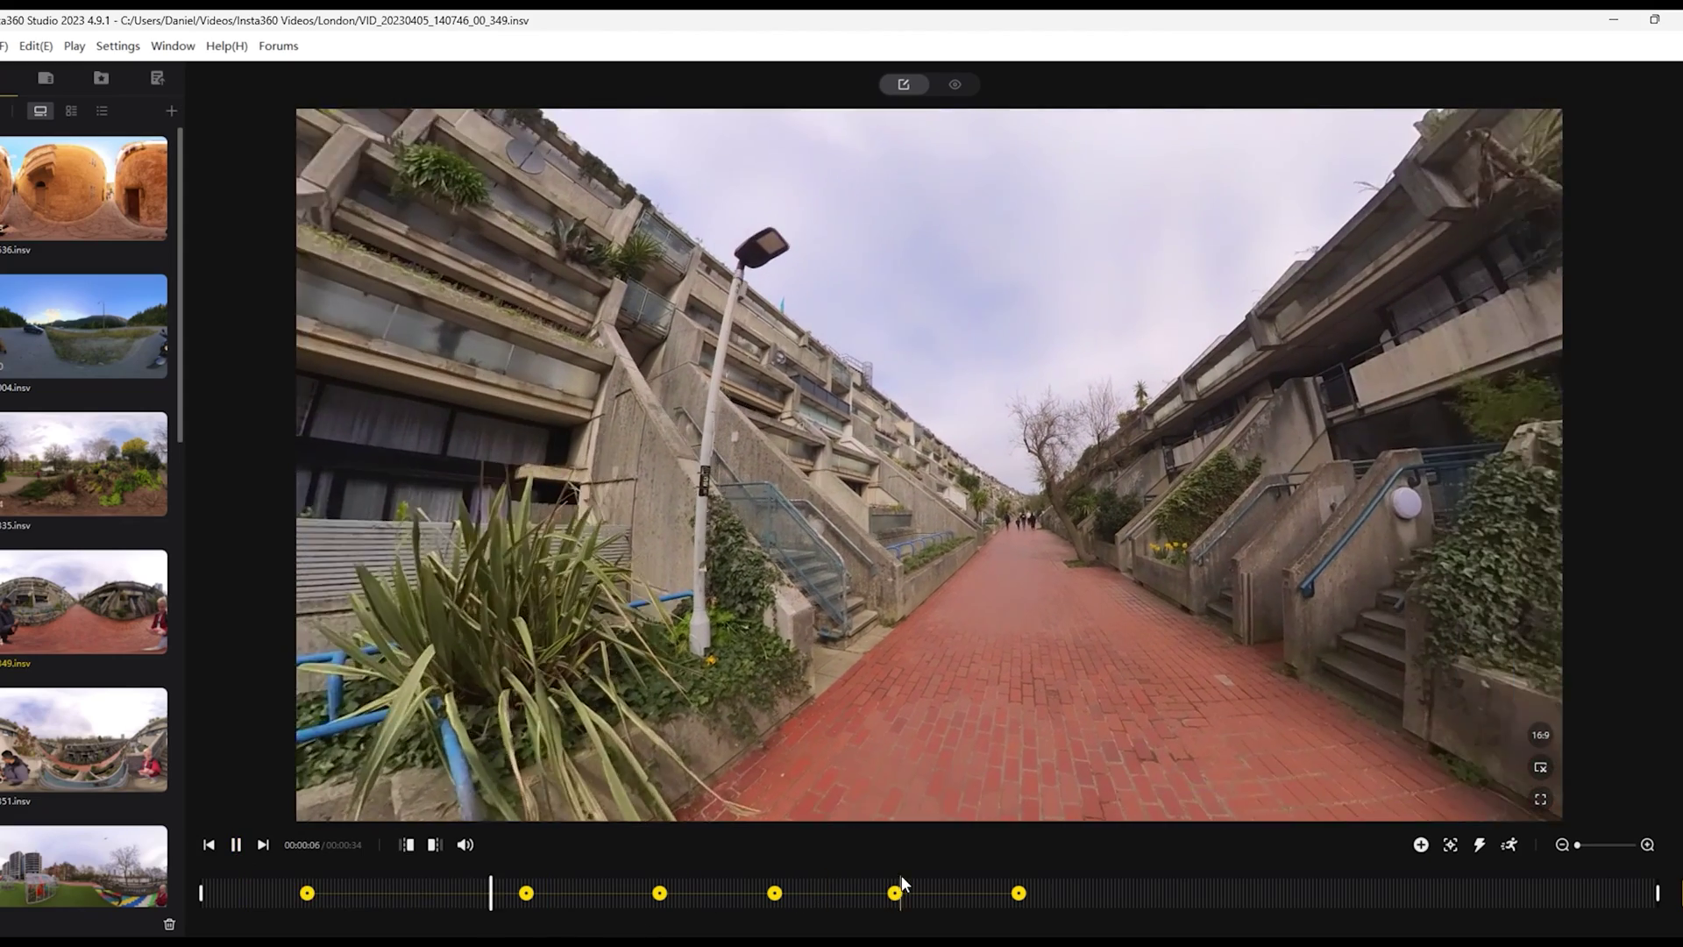
Step: Move the 0:16 keyframe to 0:22 and review the later spans' easing with playback
{"action": "left_click", "coordinate": [901, 890]}
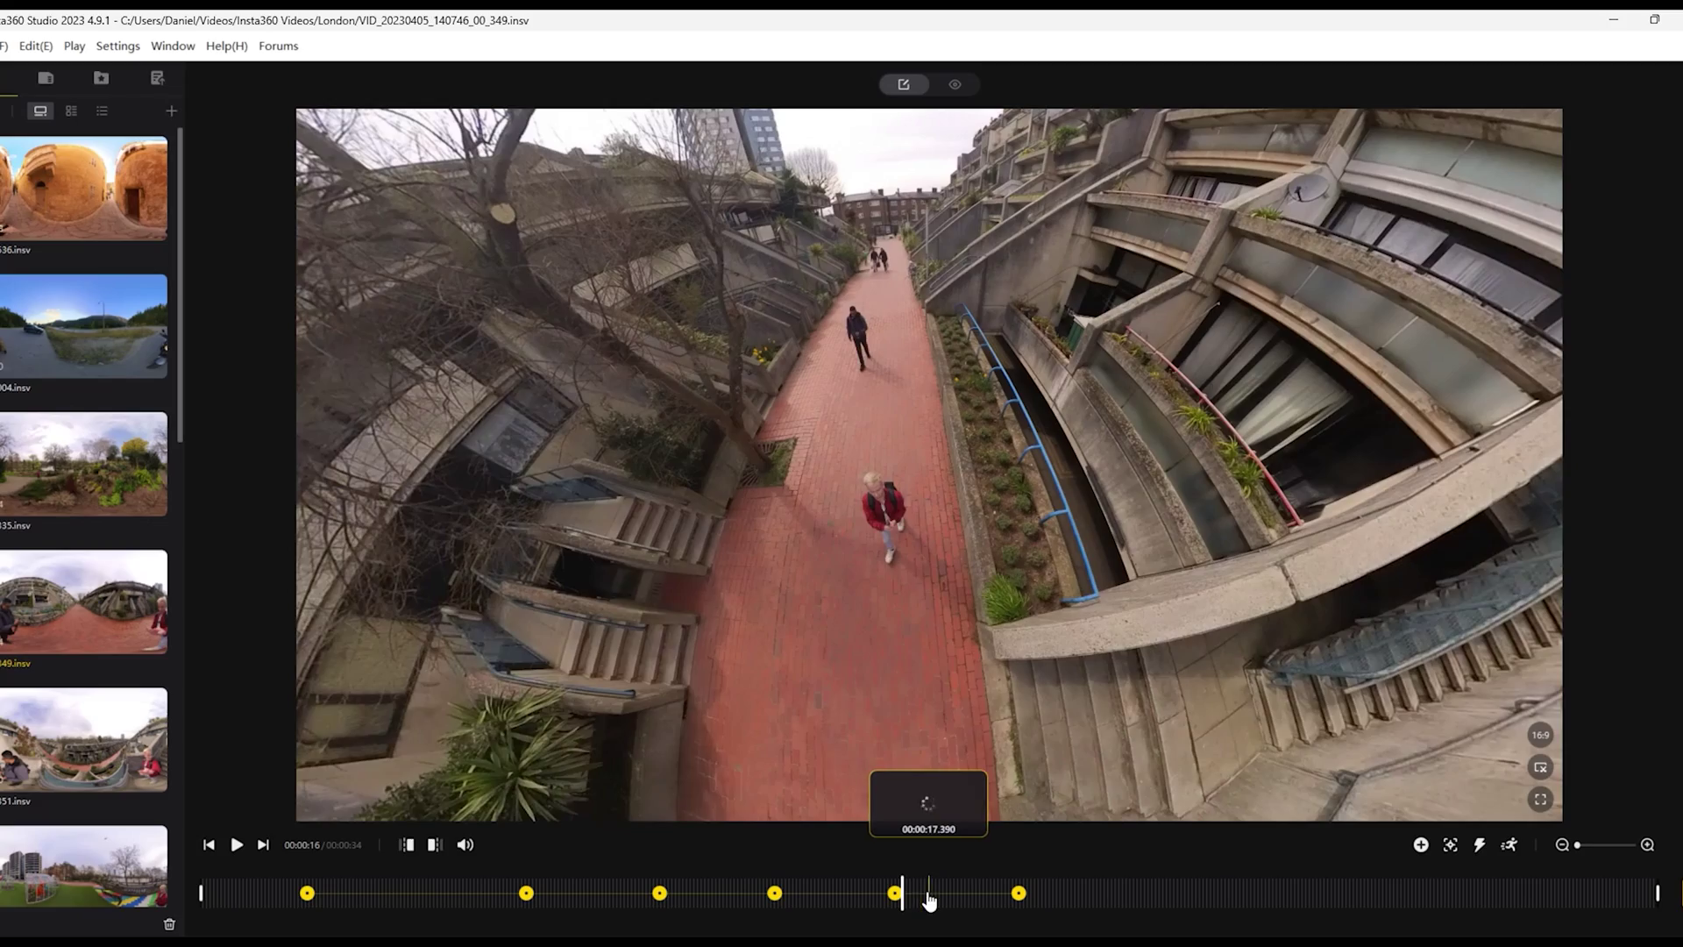
{"action": "left_click", "coordinate": [818, 892]}
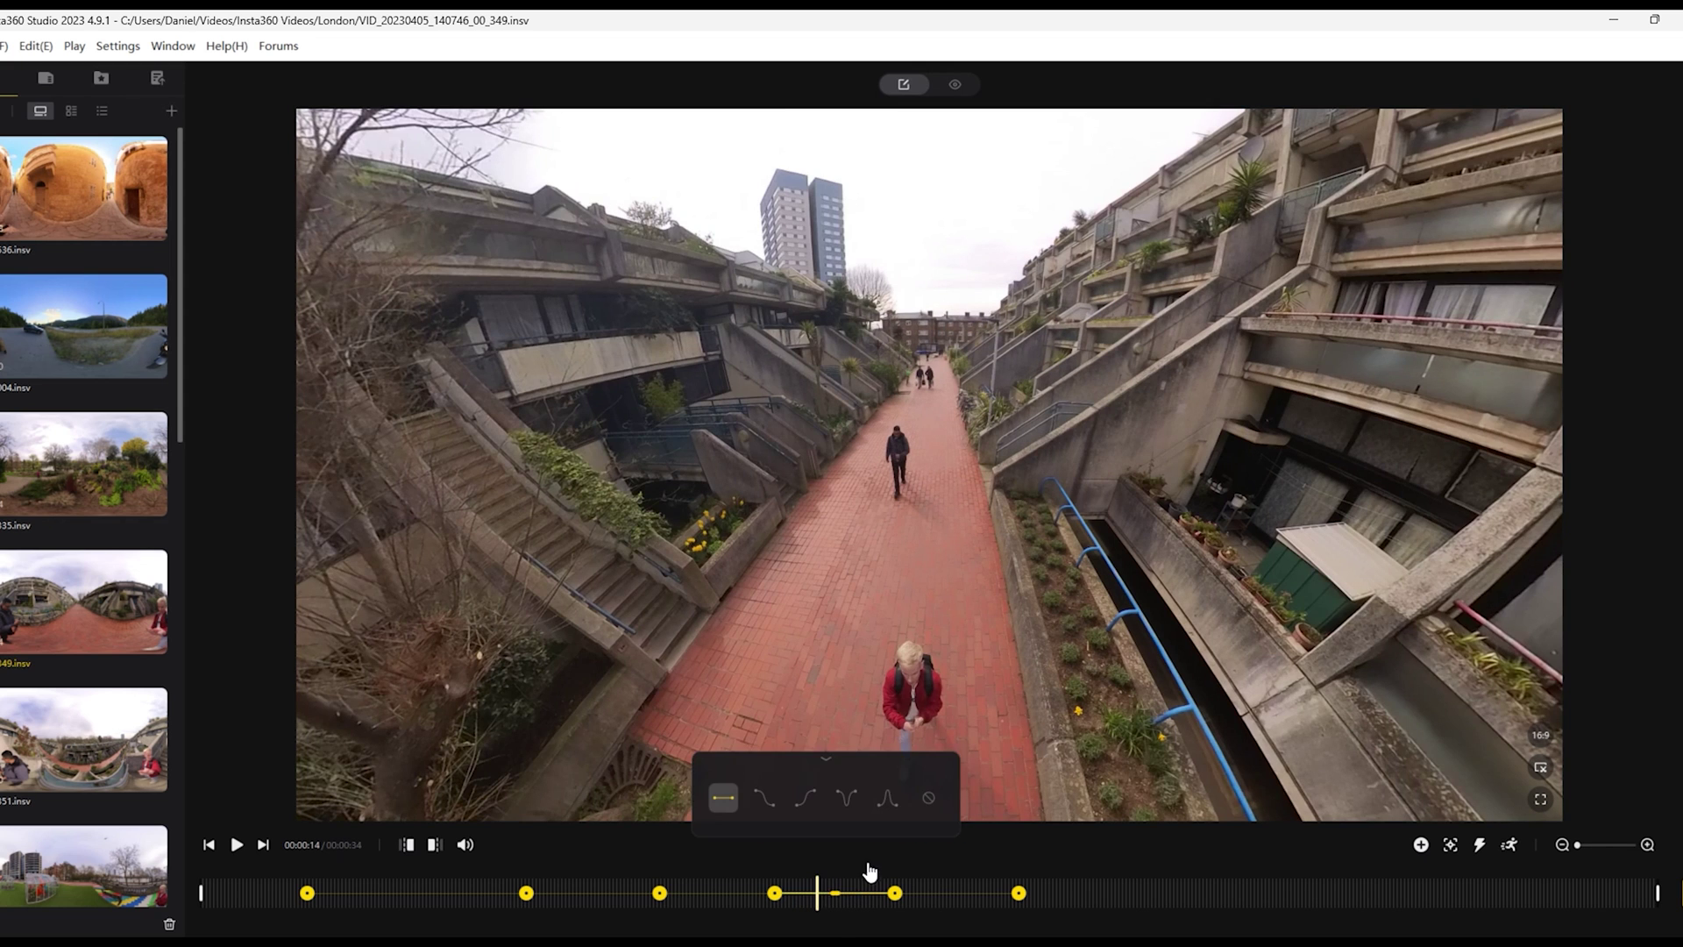
{"action": "left_click_drag", "start_coordinate": [1018, 893], "coordinate": [1136, 893]}
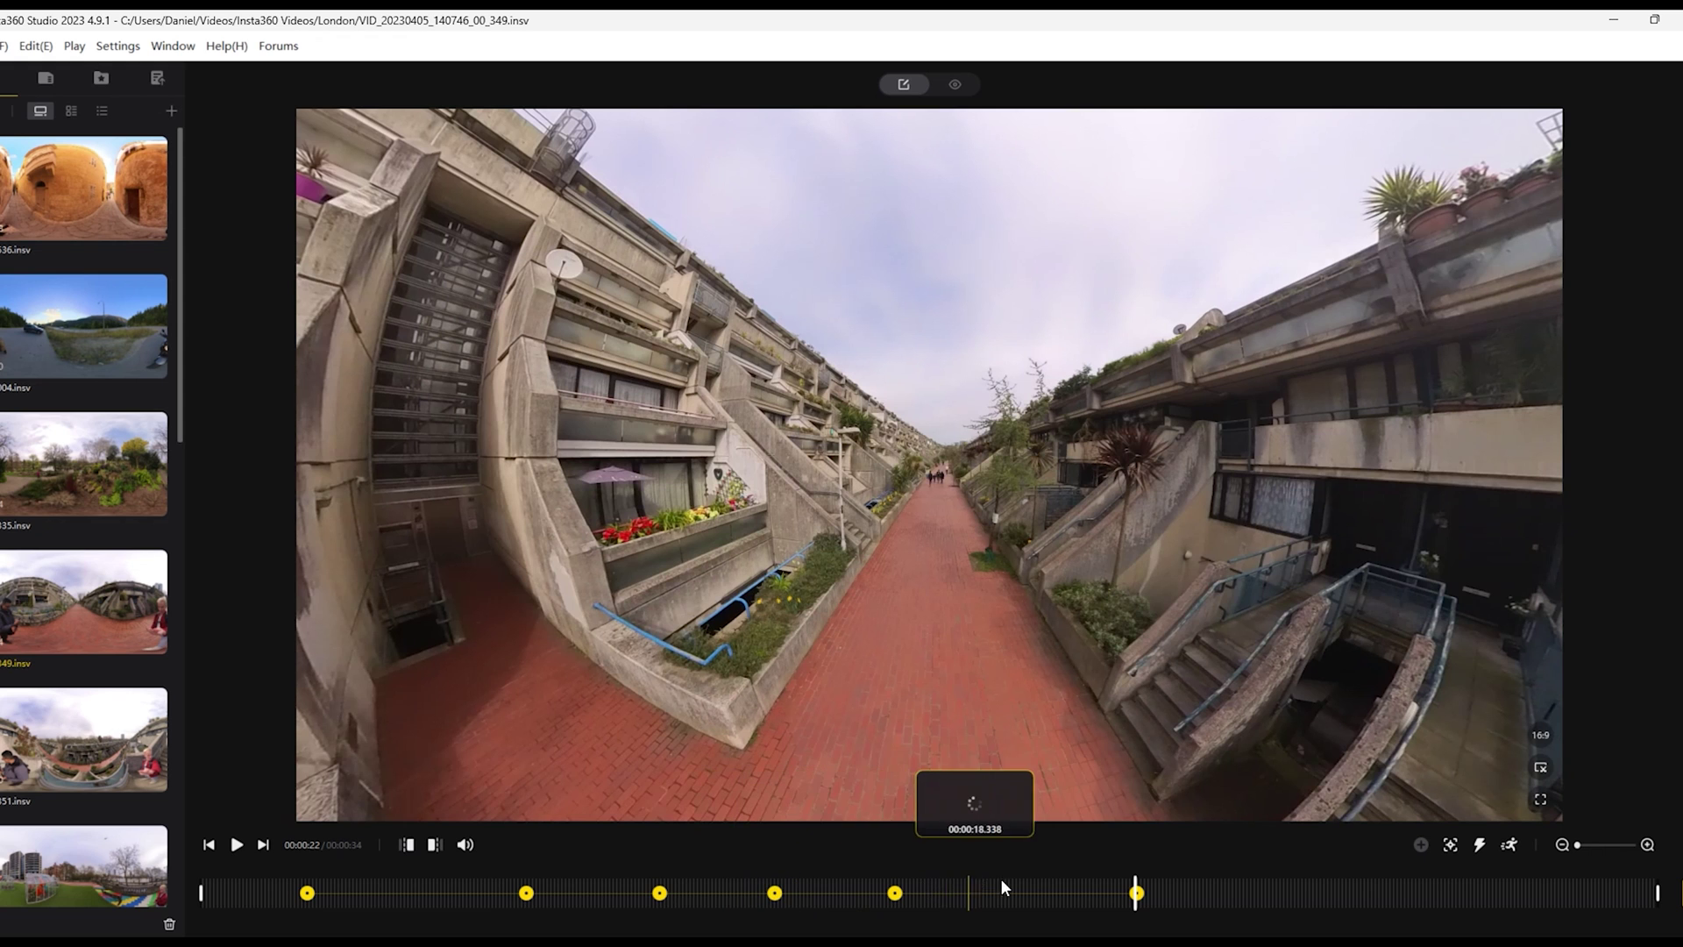
{"action": "left_click", "coordinate": [1015, 895]}
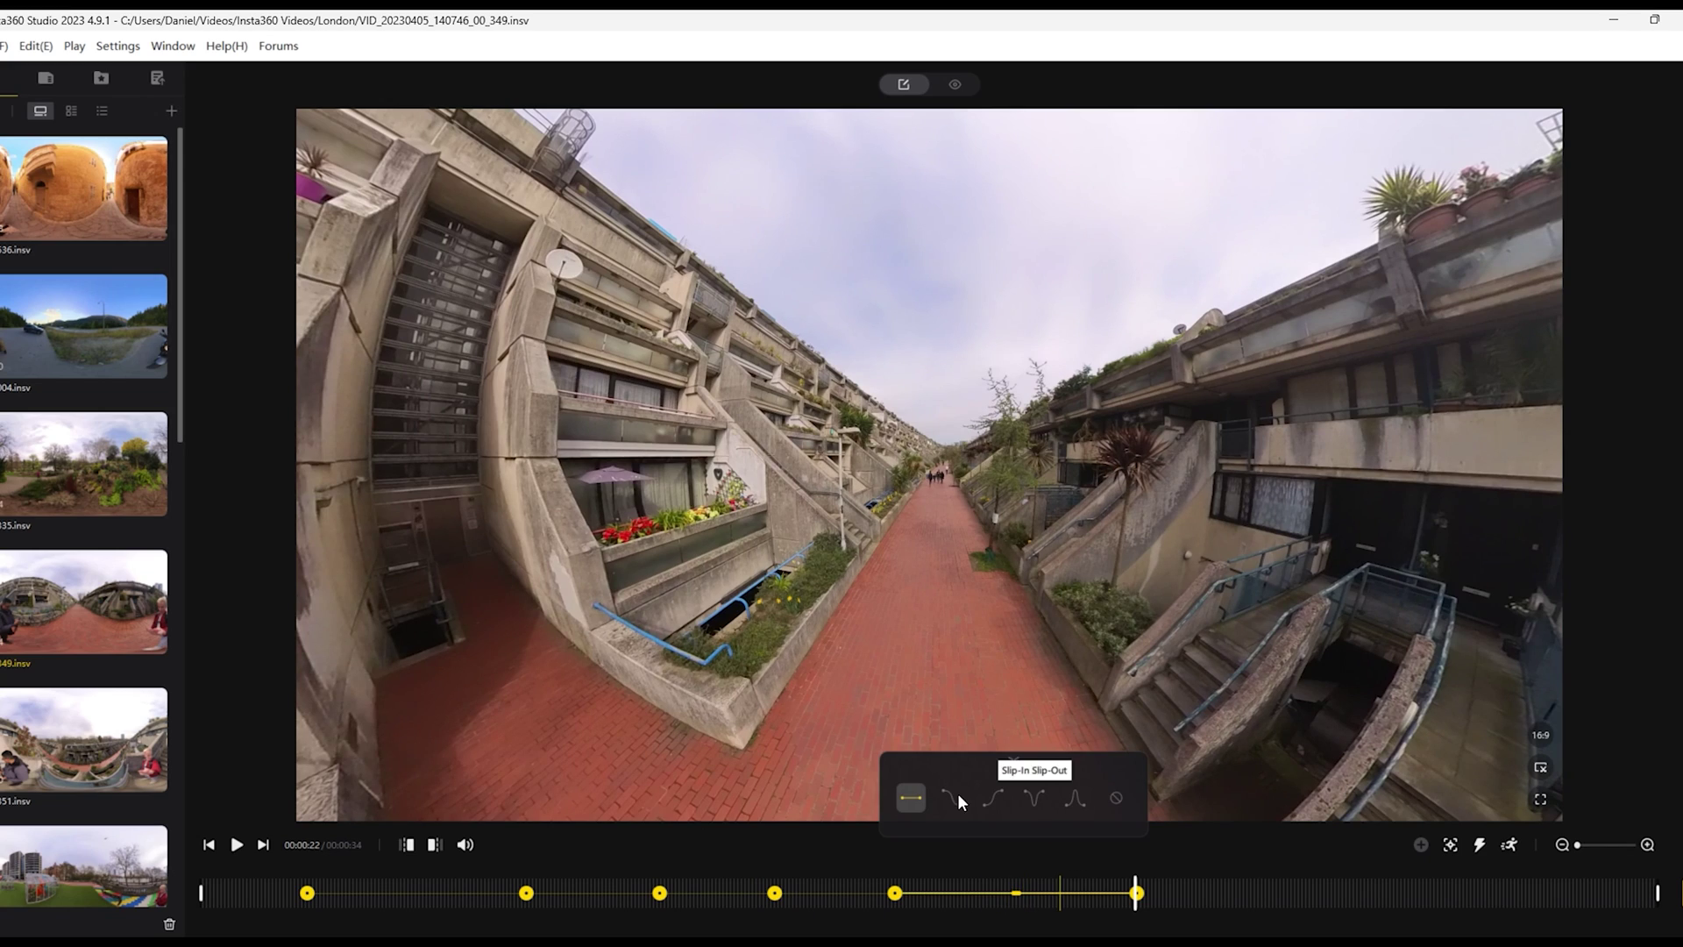
{"action": "left_click", "coordinate": [1074, 800]}
{"action": "left_click", "coordinate": [236, 844]}
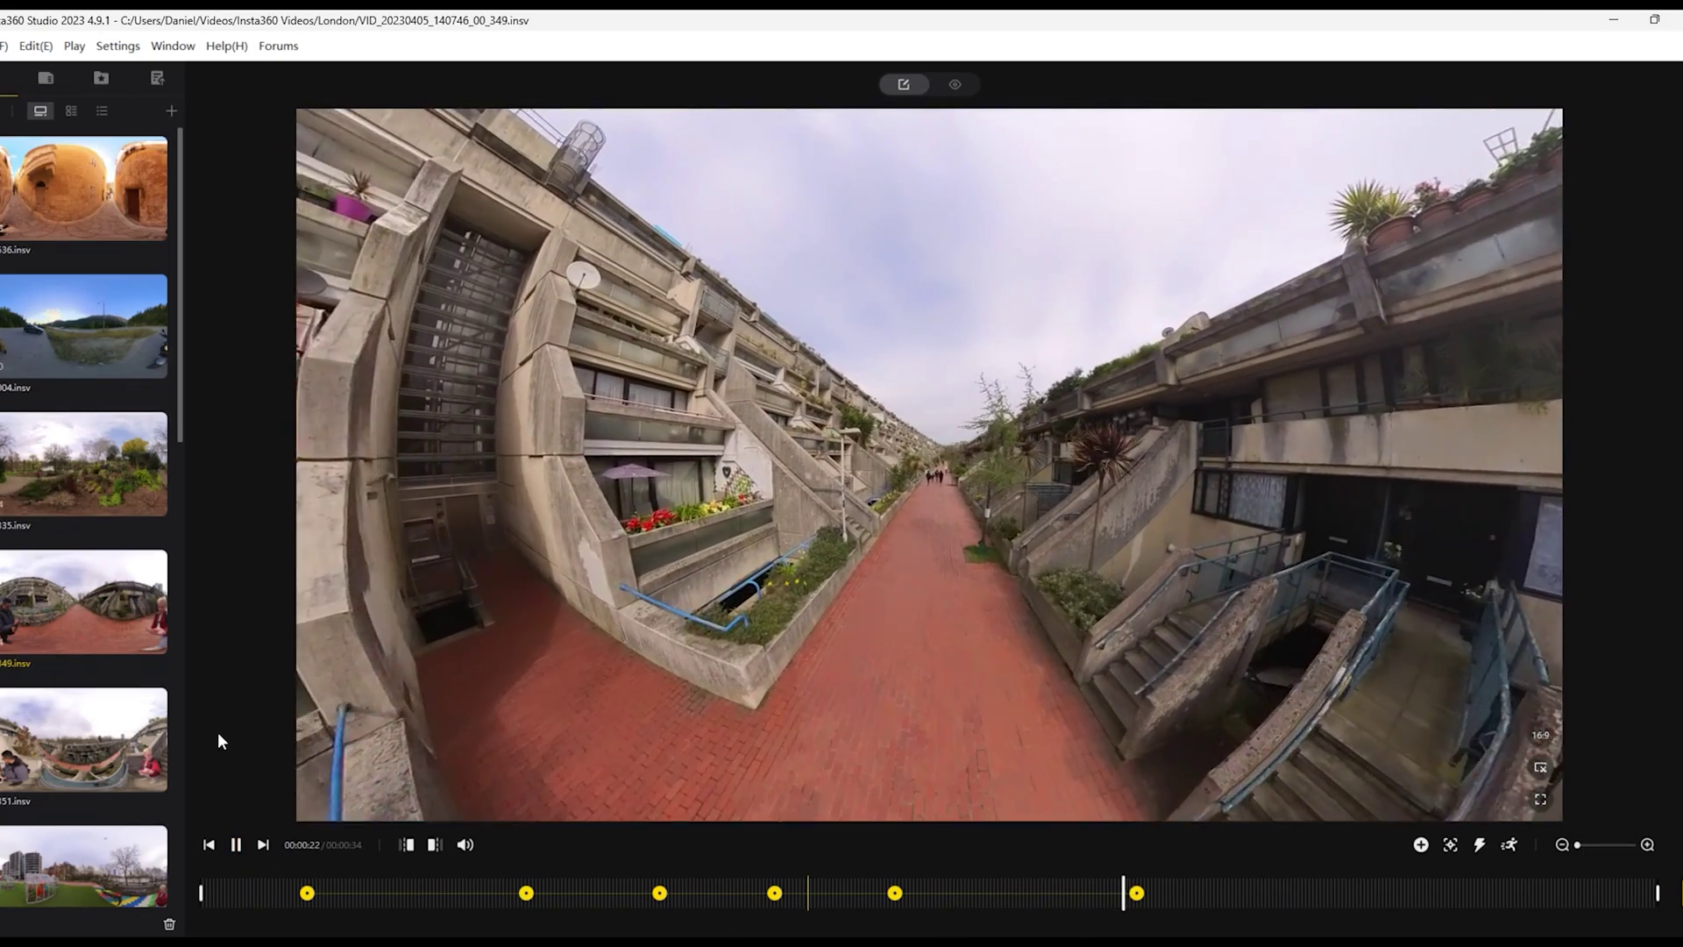
{"action": "left_click", "coordinate": [237, 845]}
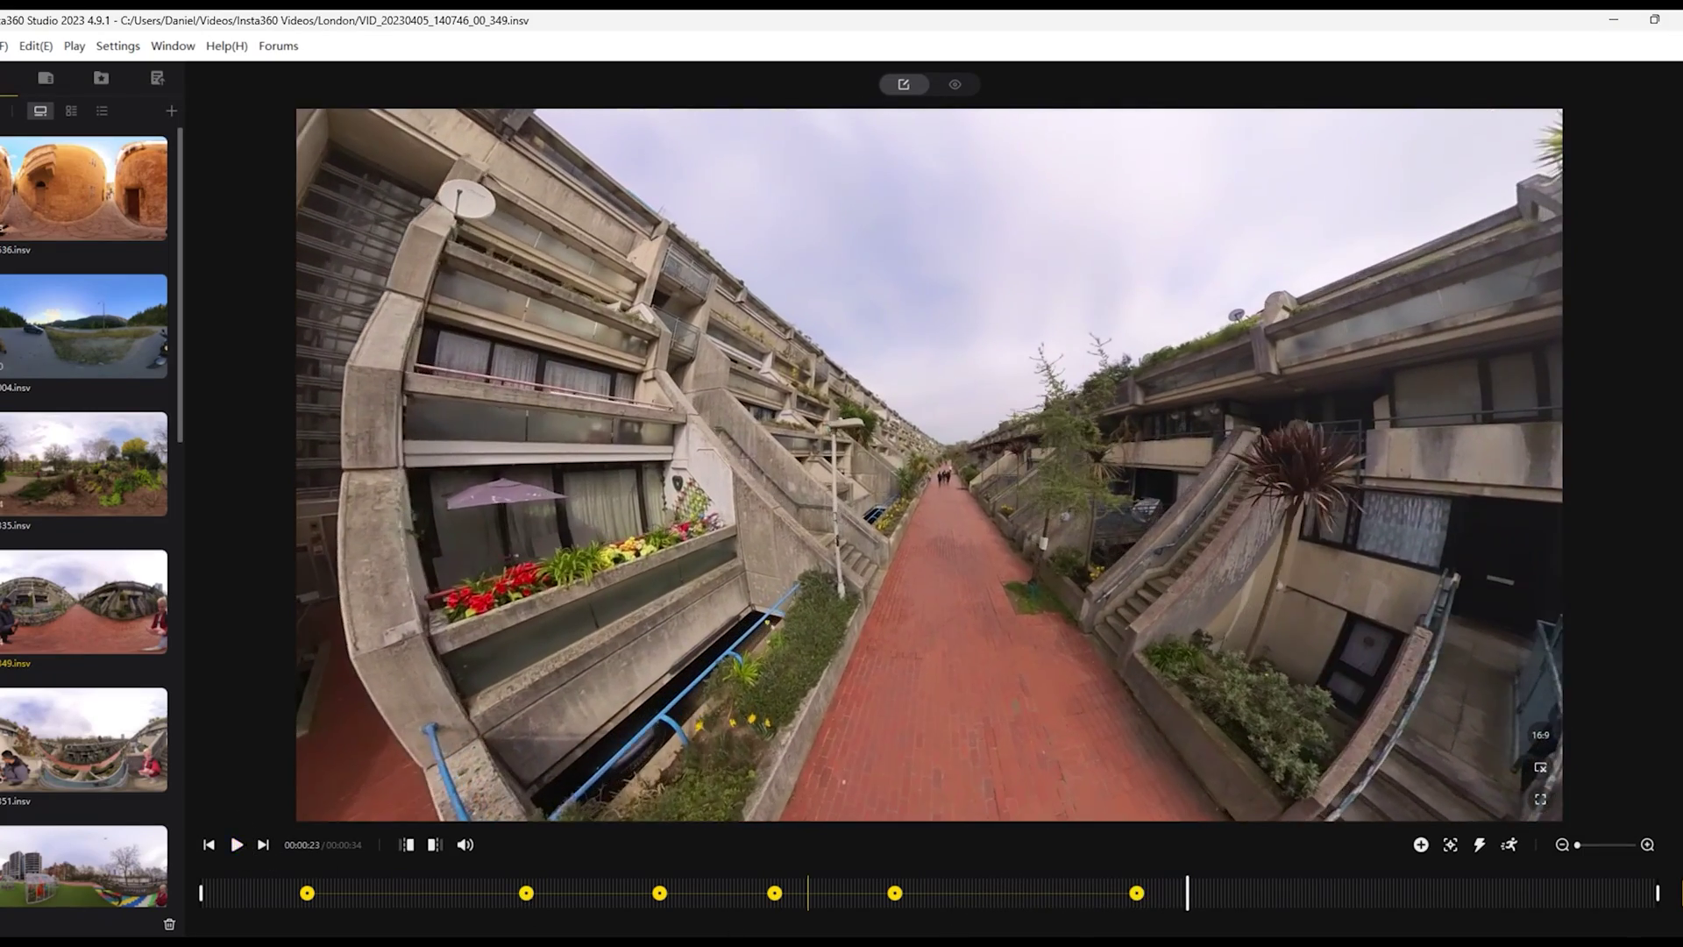
{"action": "left_click", "coordinate": [1004, 896]}
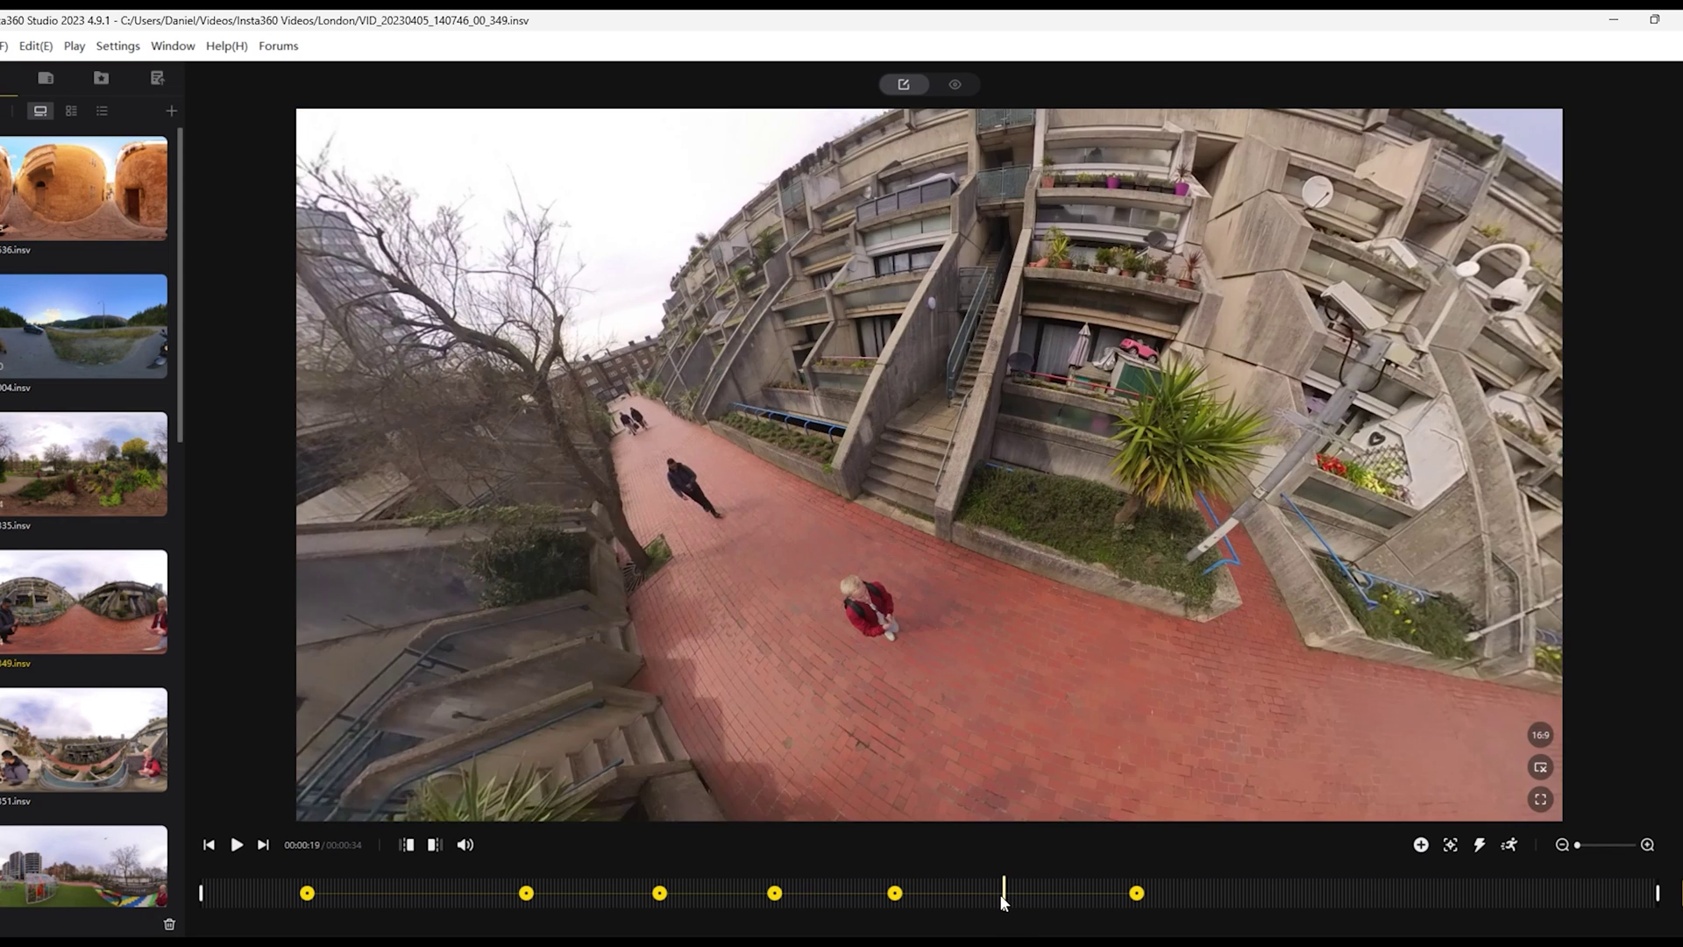
{"action": "left_click", "coordinate": [1010, 894]}
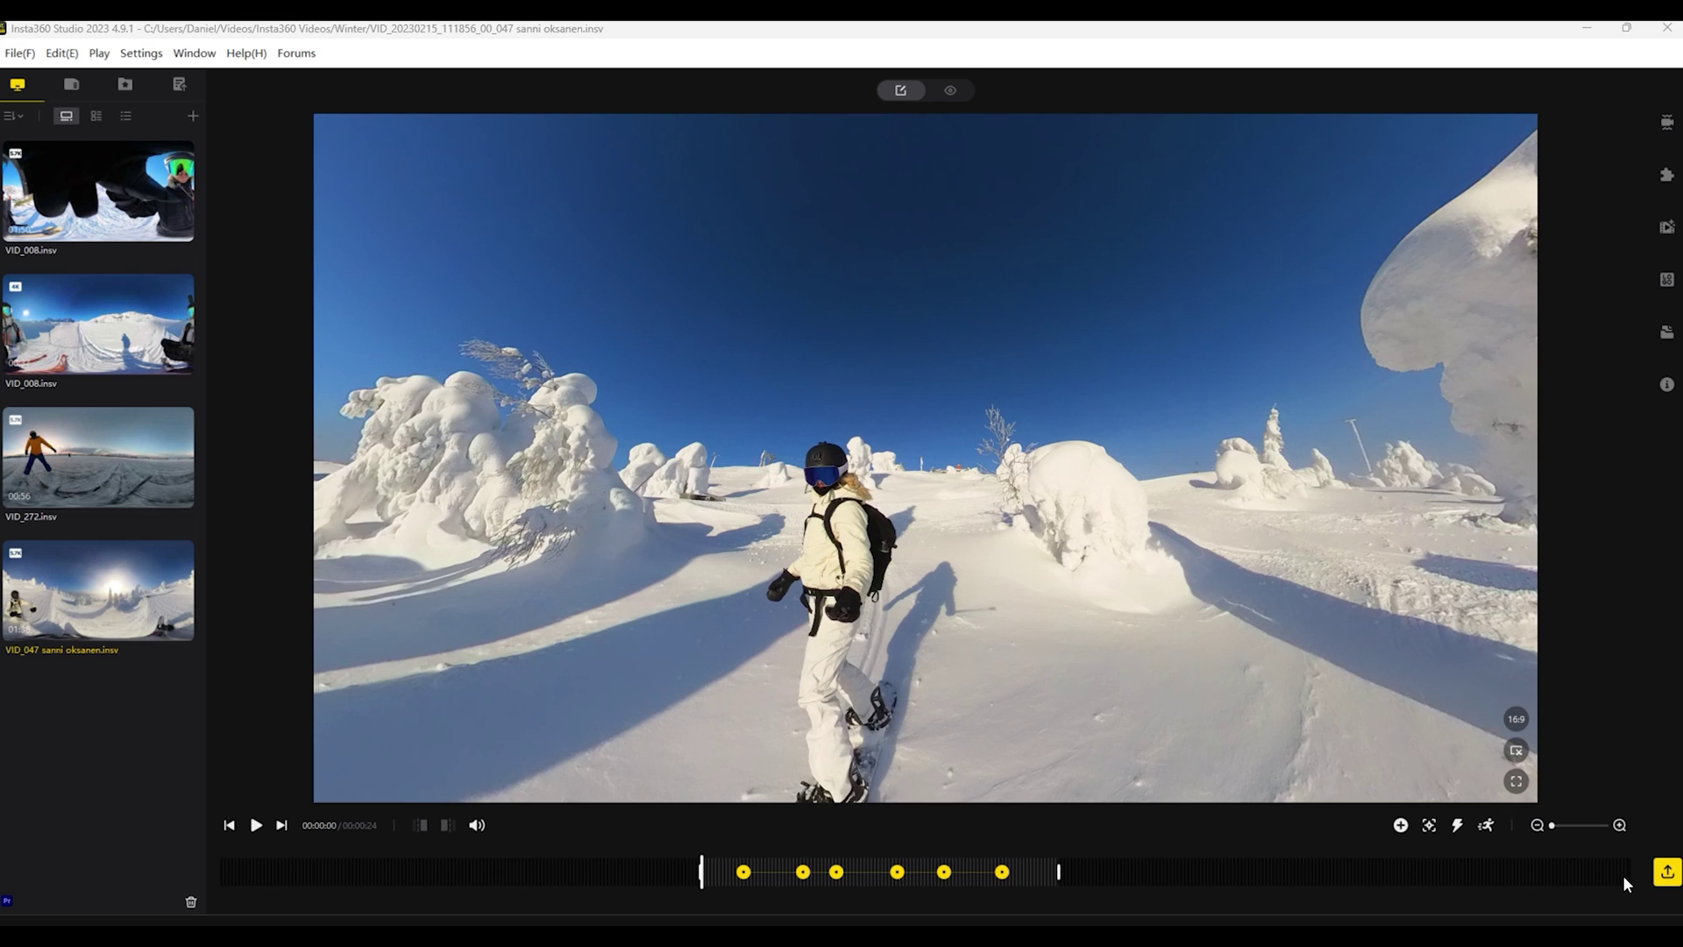
Step: Bring up Video Export Settings for VID_047: 1920x1080, 25 Mbps, H.264
{"action": "left_click", "coordinate": [1667, 871]}
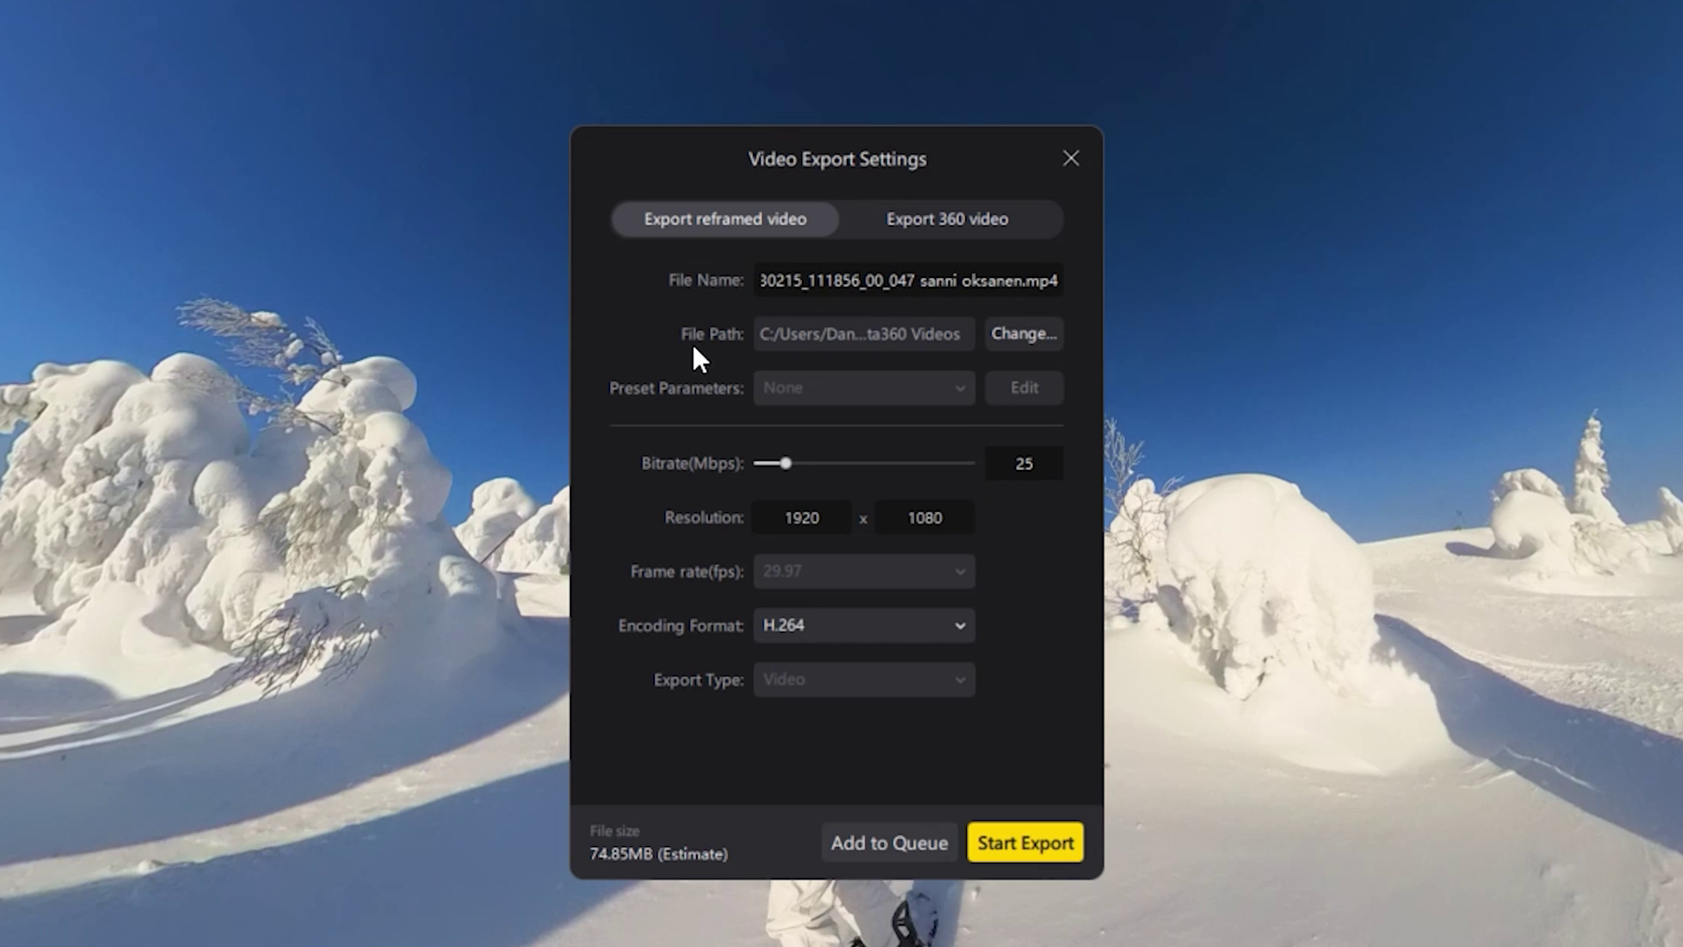
Step: Keep the reframed-video export for VID_047 and set it to 3840 x 2160 at 109 Mbps
{"action": "left_click", "coordinate": [908, 248]}
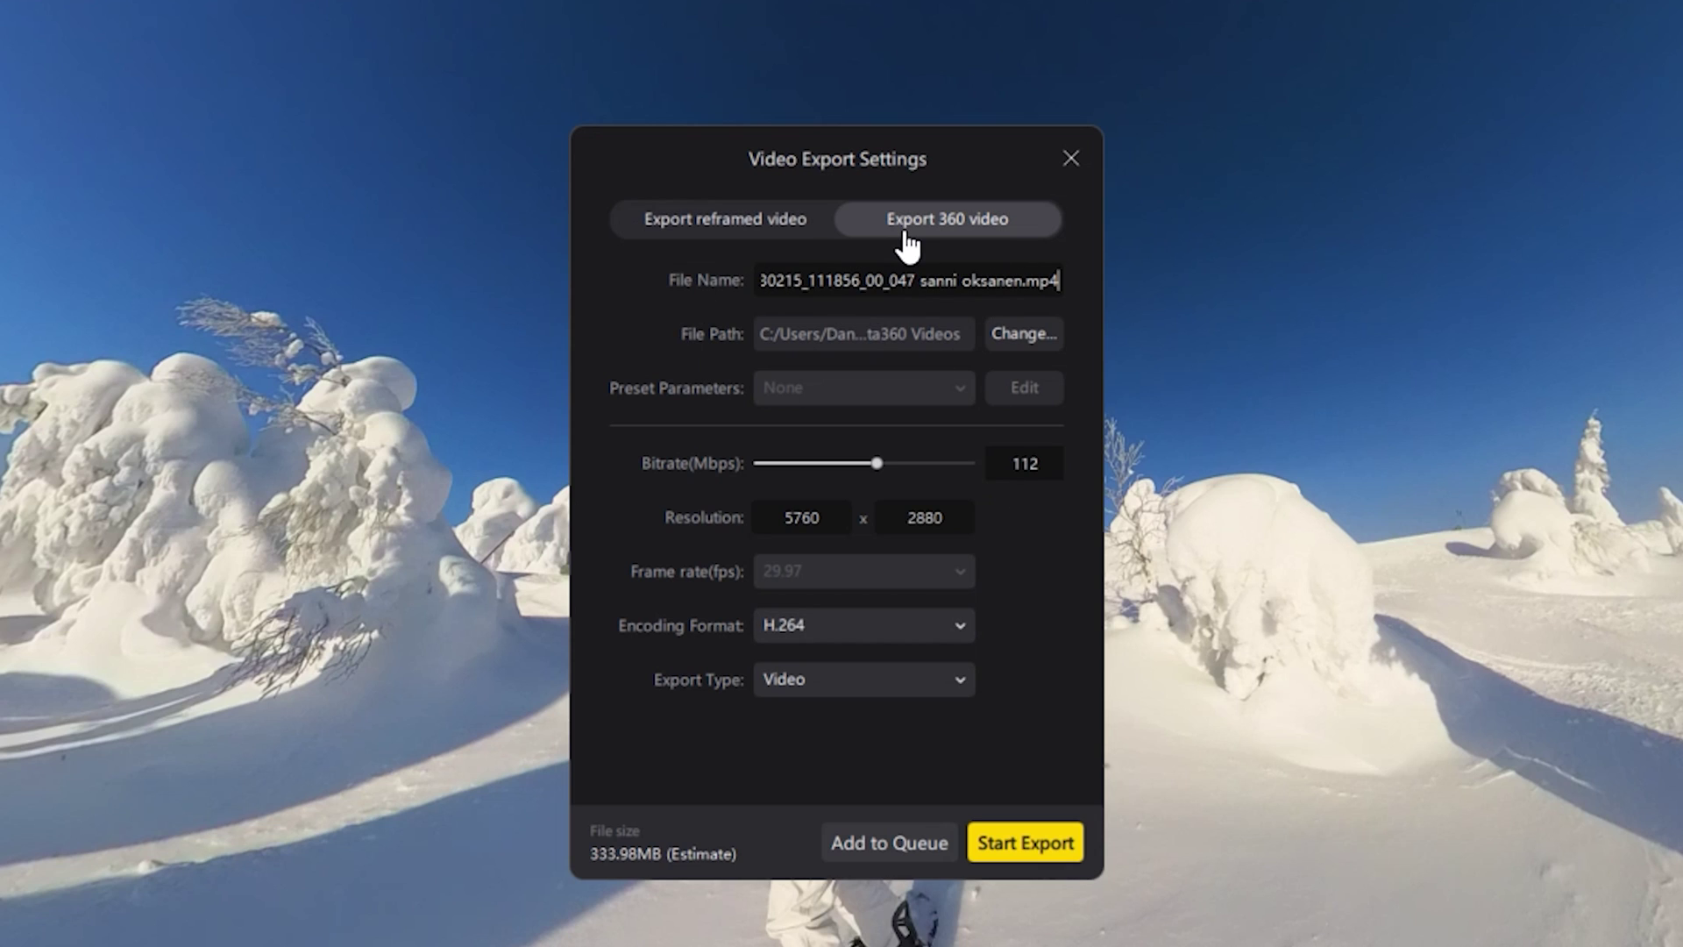
{"action": "left_click", "coordinate": [751, 242]}
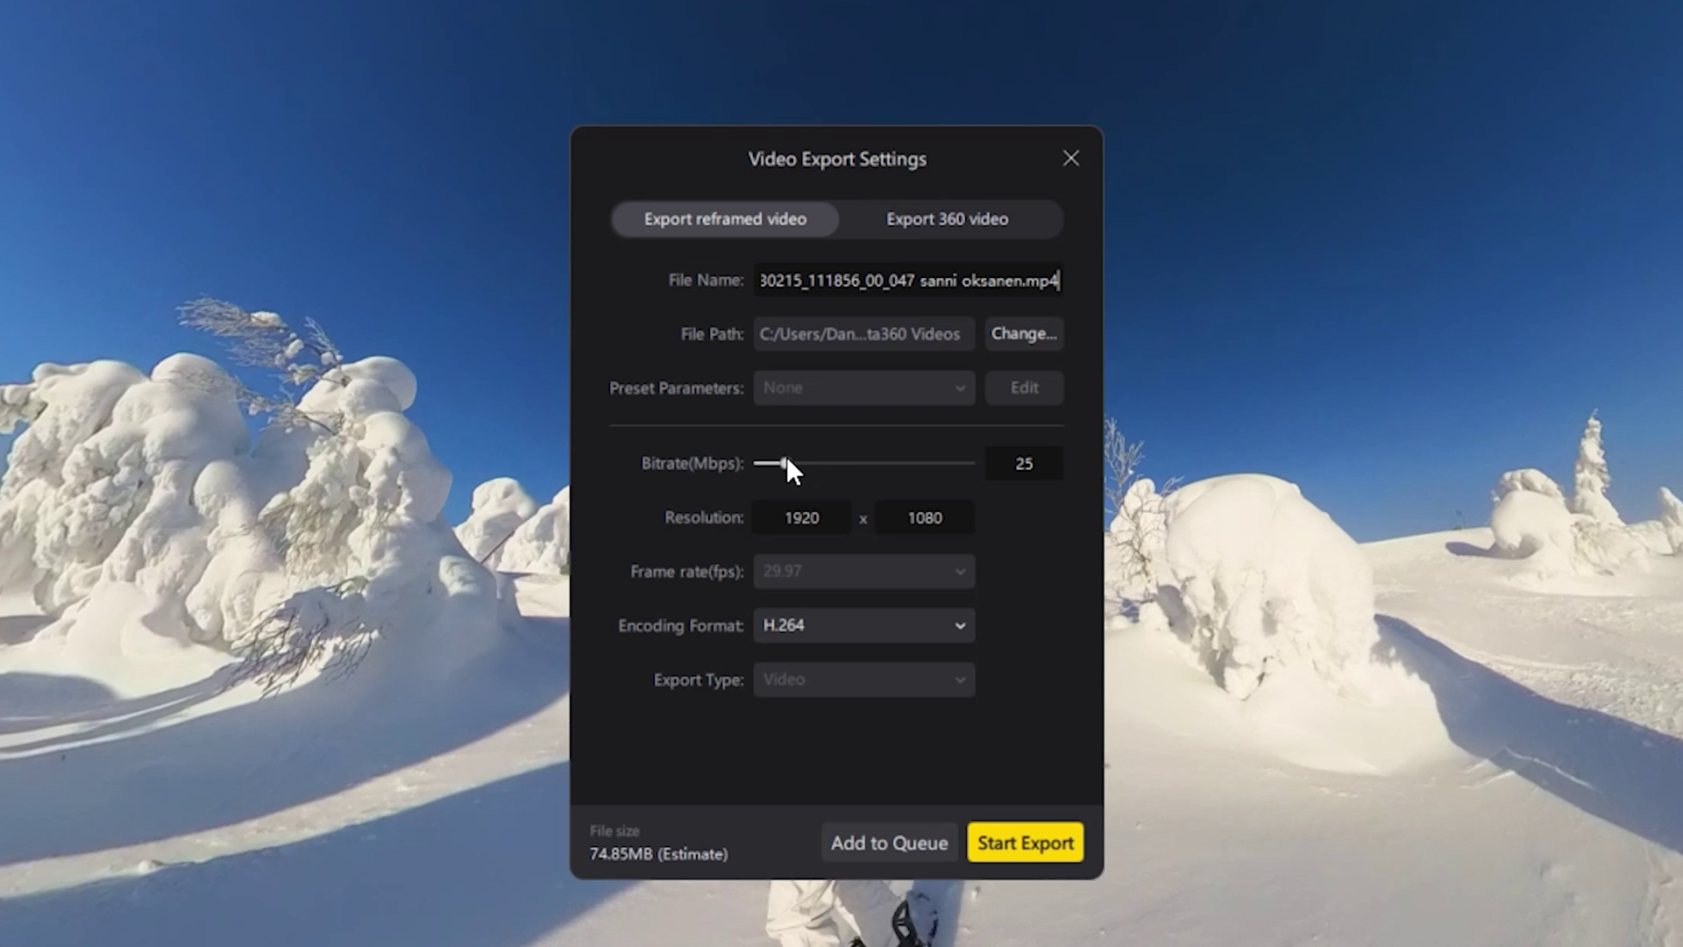
{"action": "left_click_drag", "start_coordinate": [786, 458], "coordinate": [823, 465]}
{"action": "left_click_drag", "start_coordinate": [833, 524], "coordinate": [699, 539]}
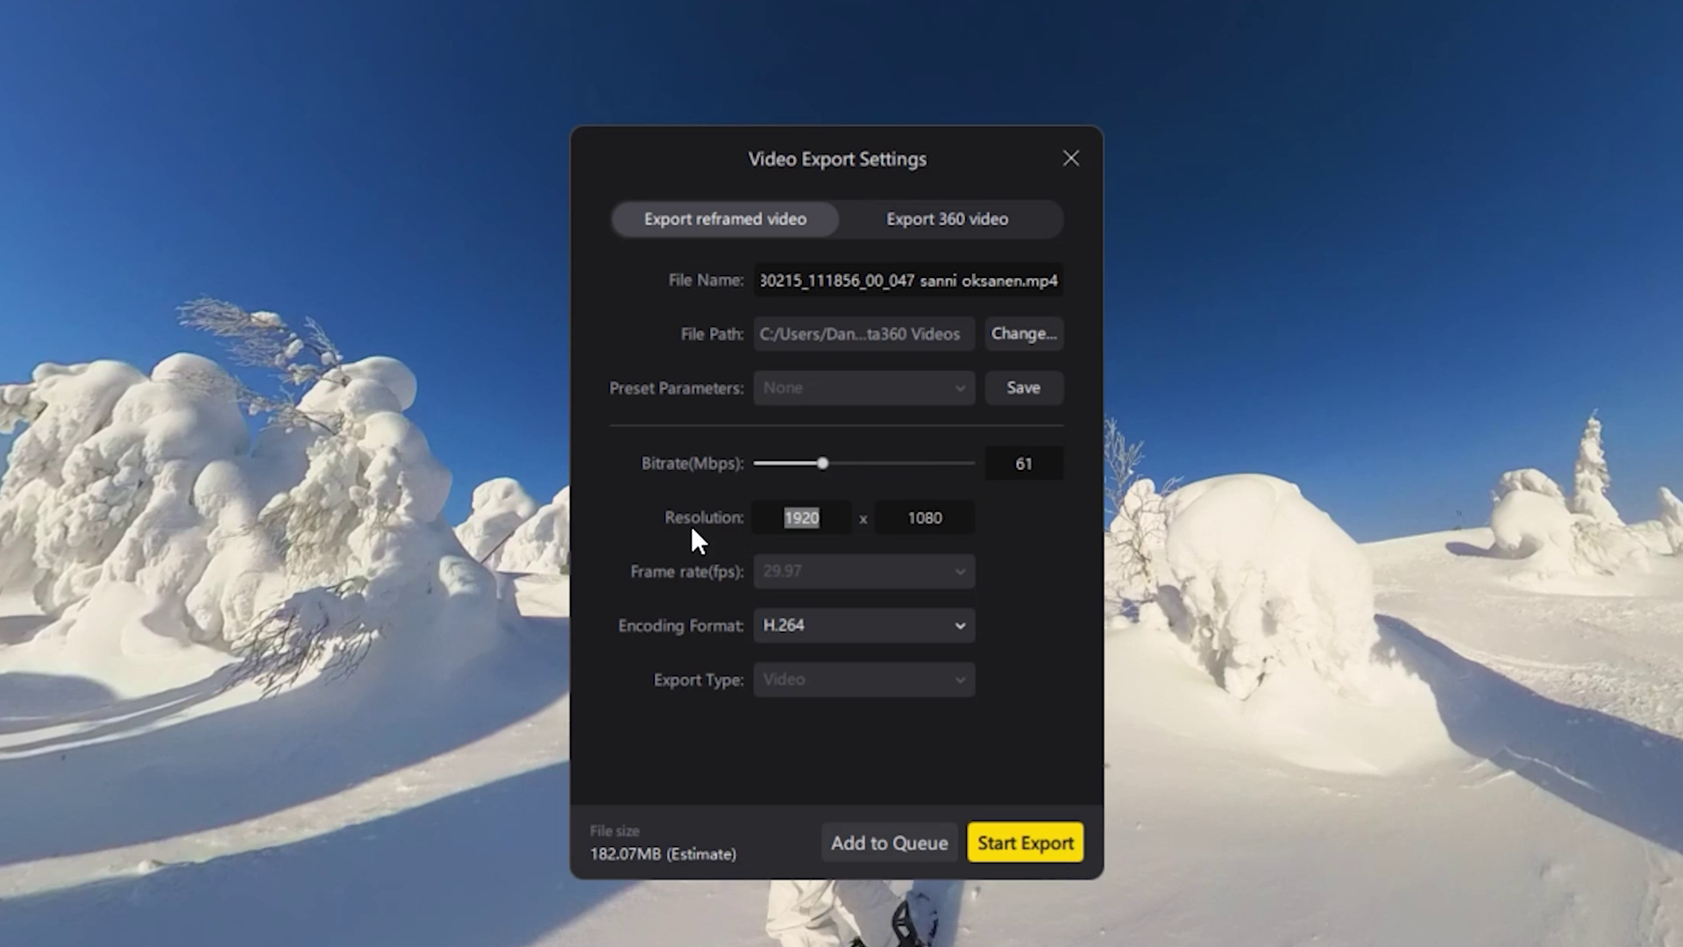
{"action": "type", "text": "3840"}
{"action": "left_click", "coordinate": [873, 461]}
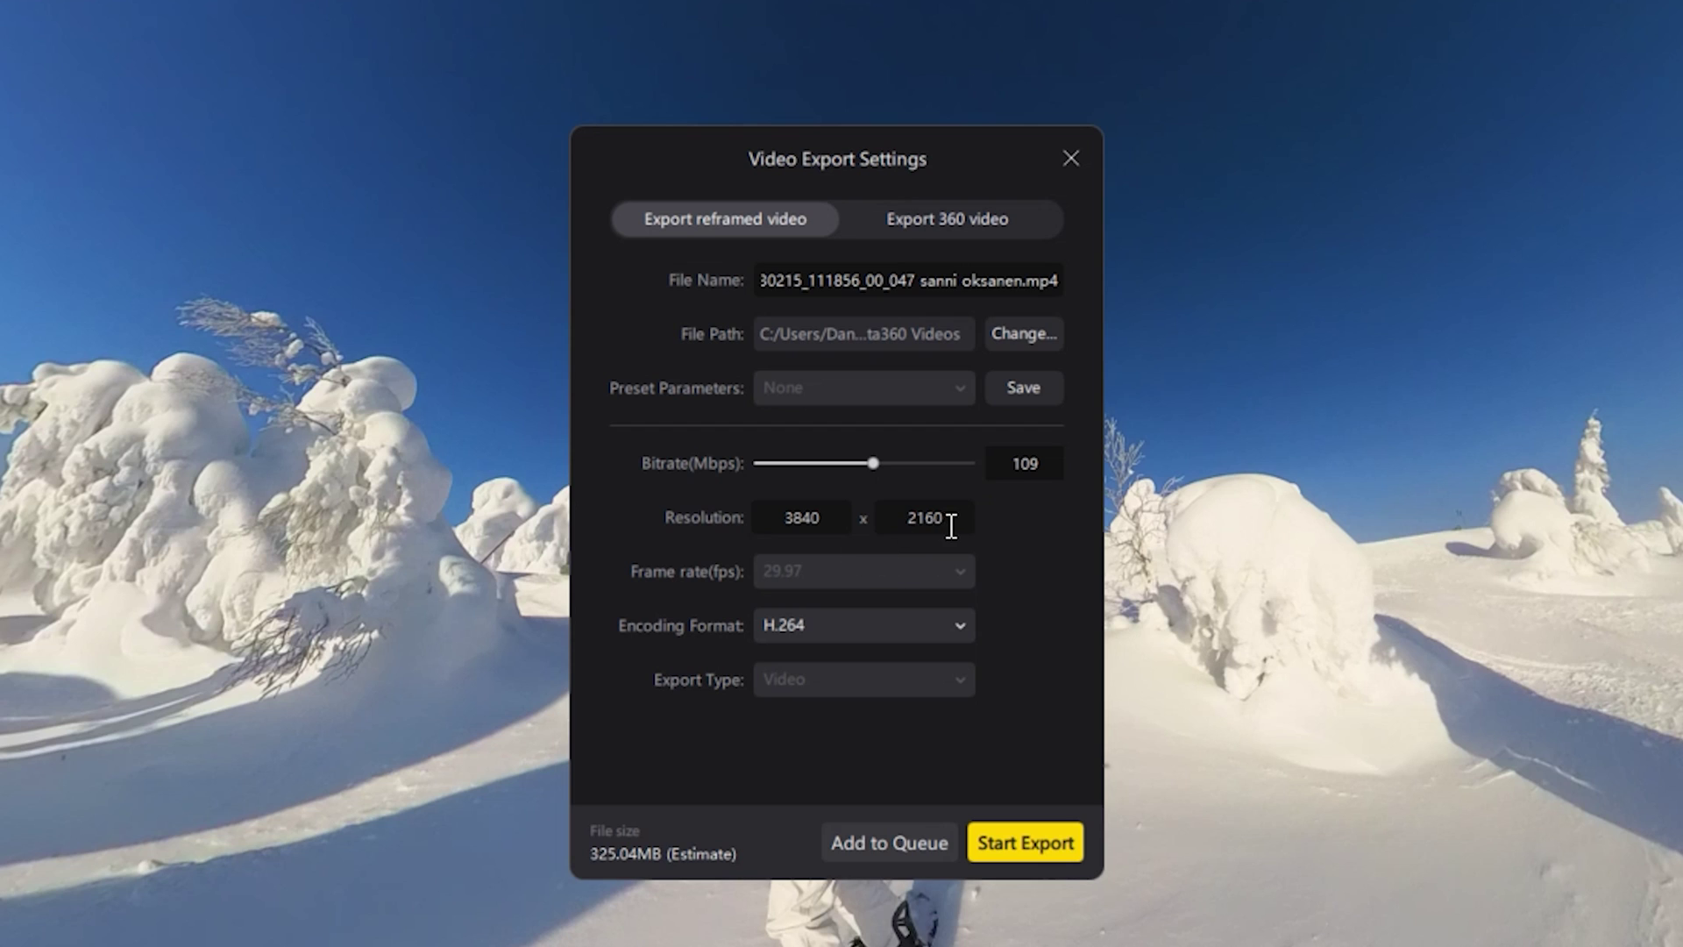
Step: Try ProRes 422, then settle on H.265 encoding and drop the bitrate to 97 Mbps
{"action": "left_click", "coordinate": [837, 635]}
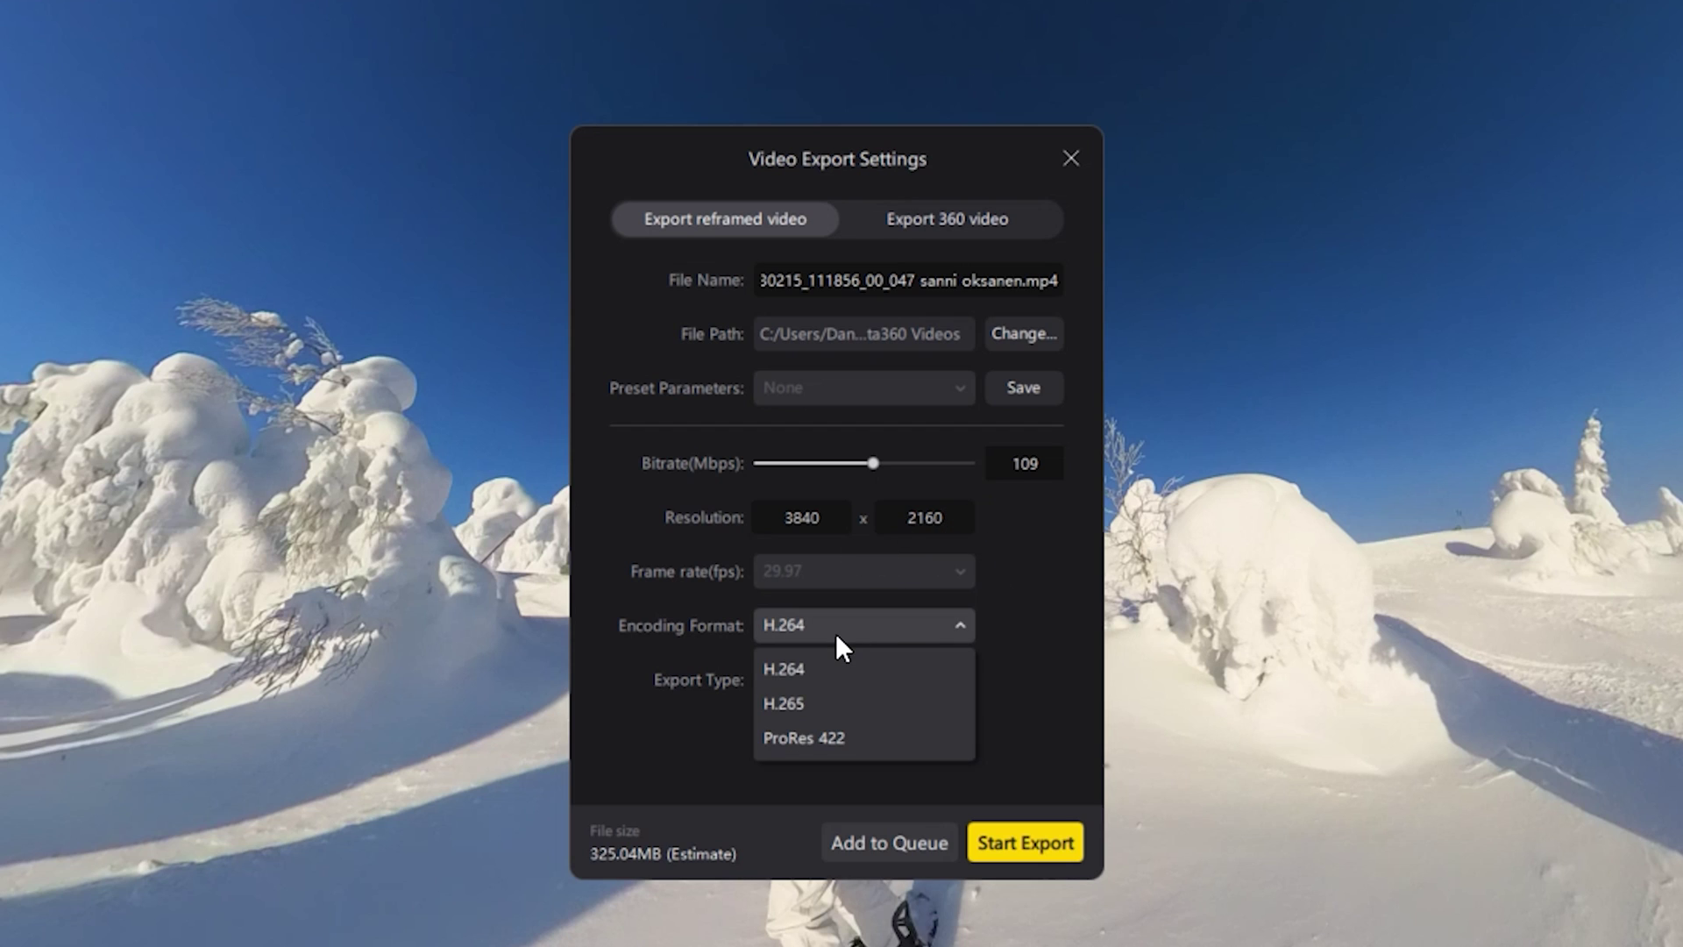
{"action": "left_click", "coordinate": [817, 739]}
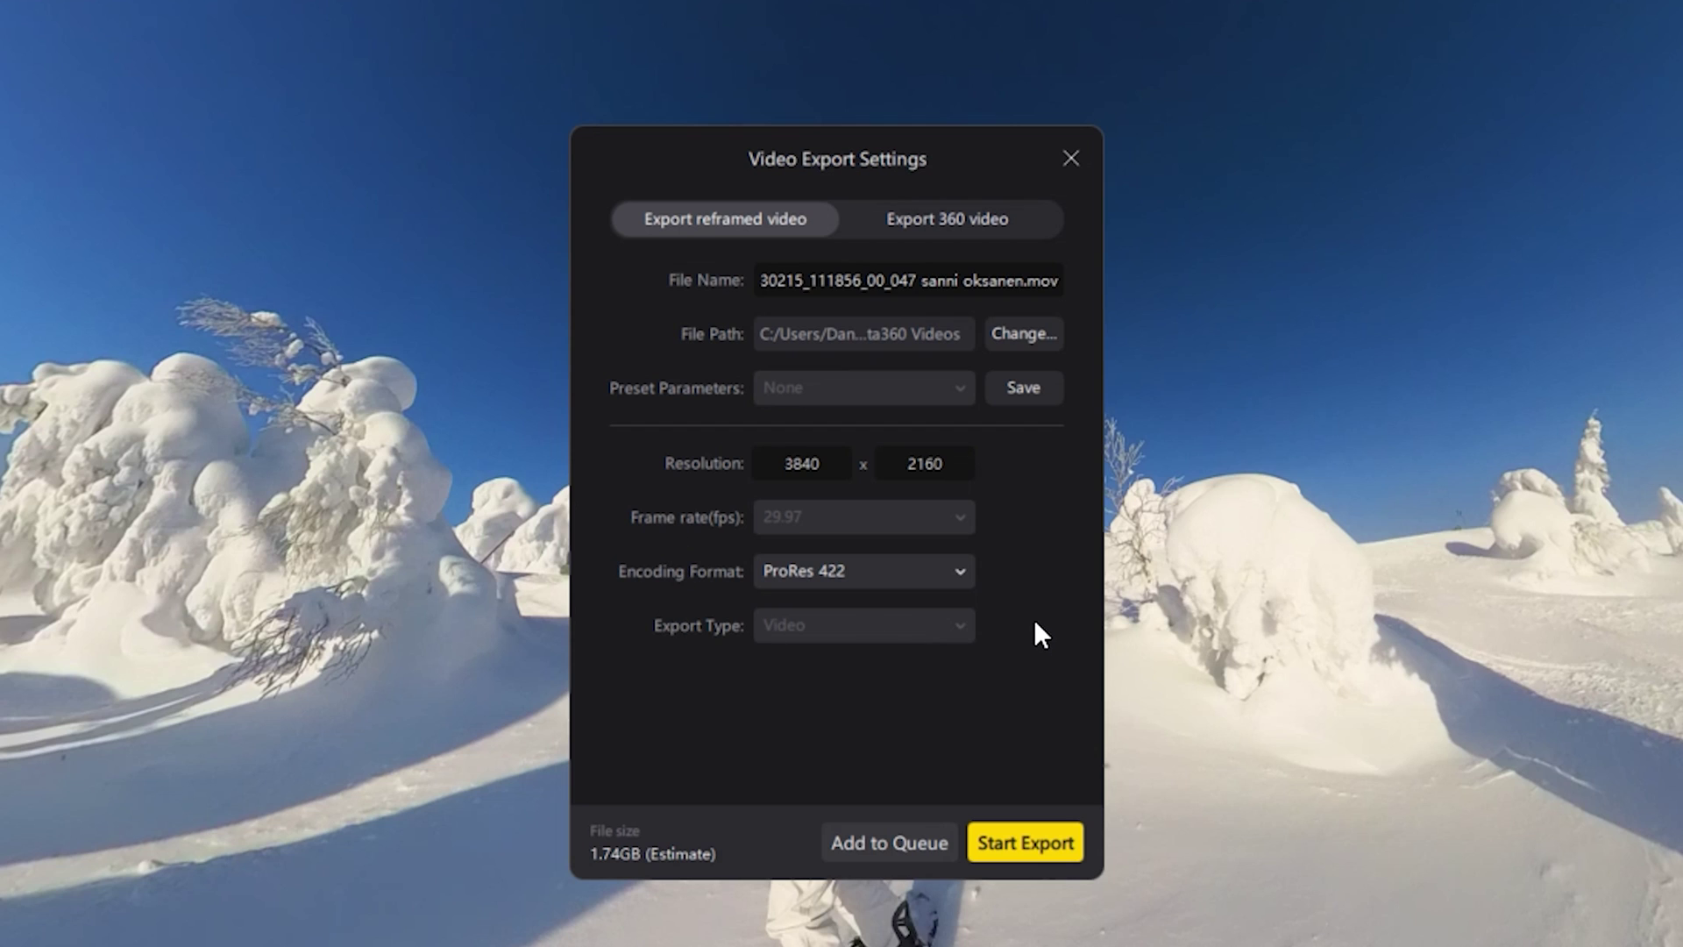
{"action": "left_click", "coordinate": [824, 571]}
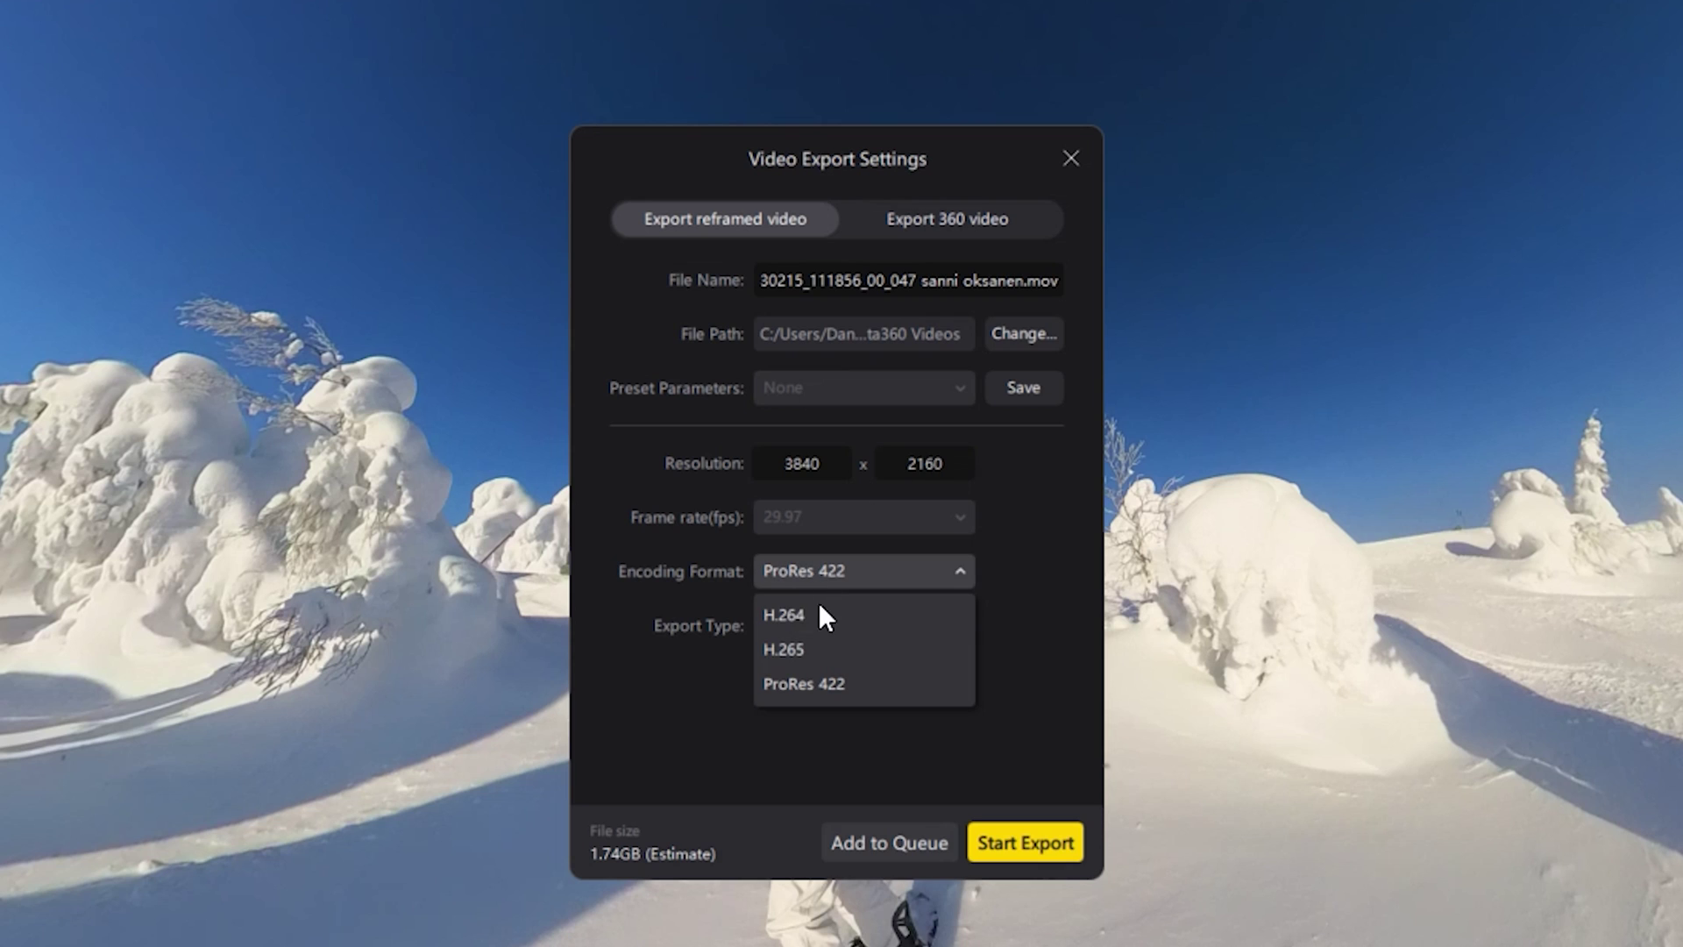
{"action": "left_click", "coordinate": [819, 648]}
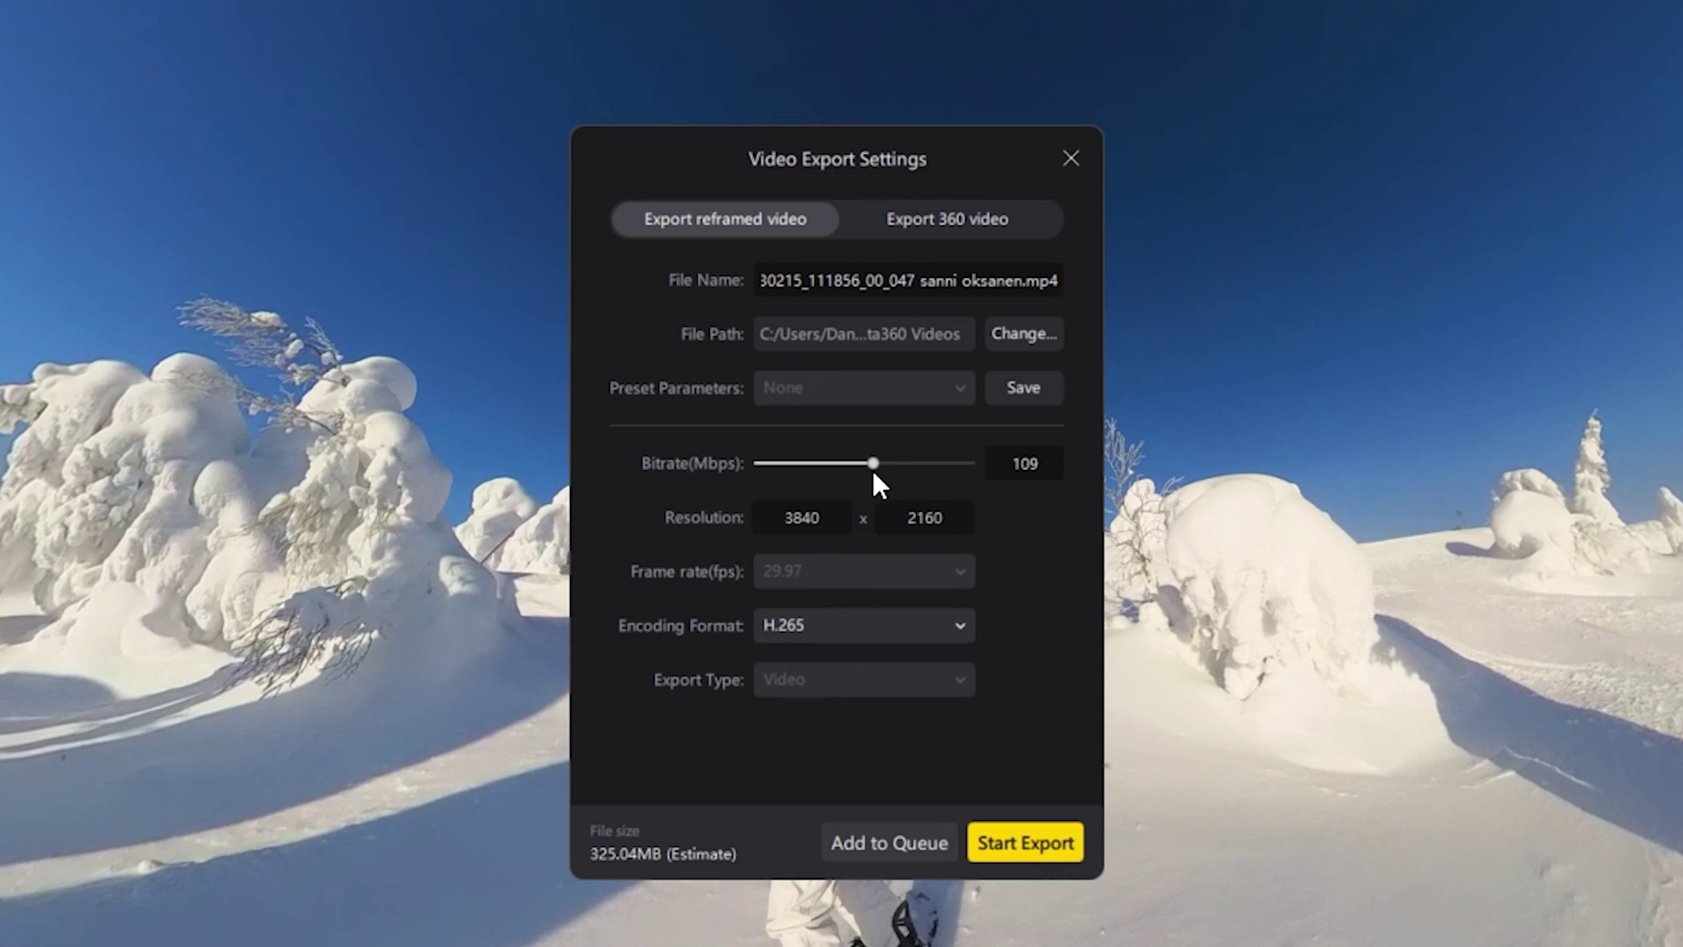
{"action": "left_click_drag", "start_coordinate": [868, 470], "coordinate": [855, 467]}
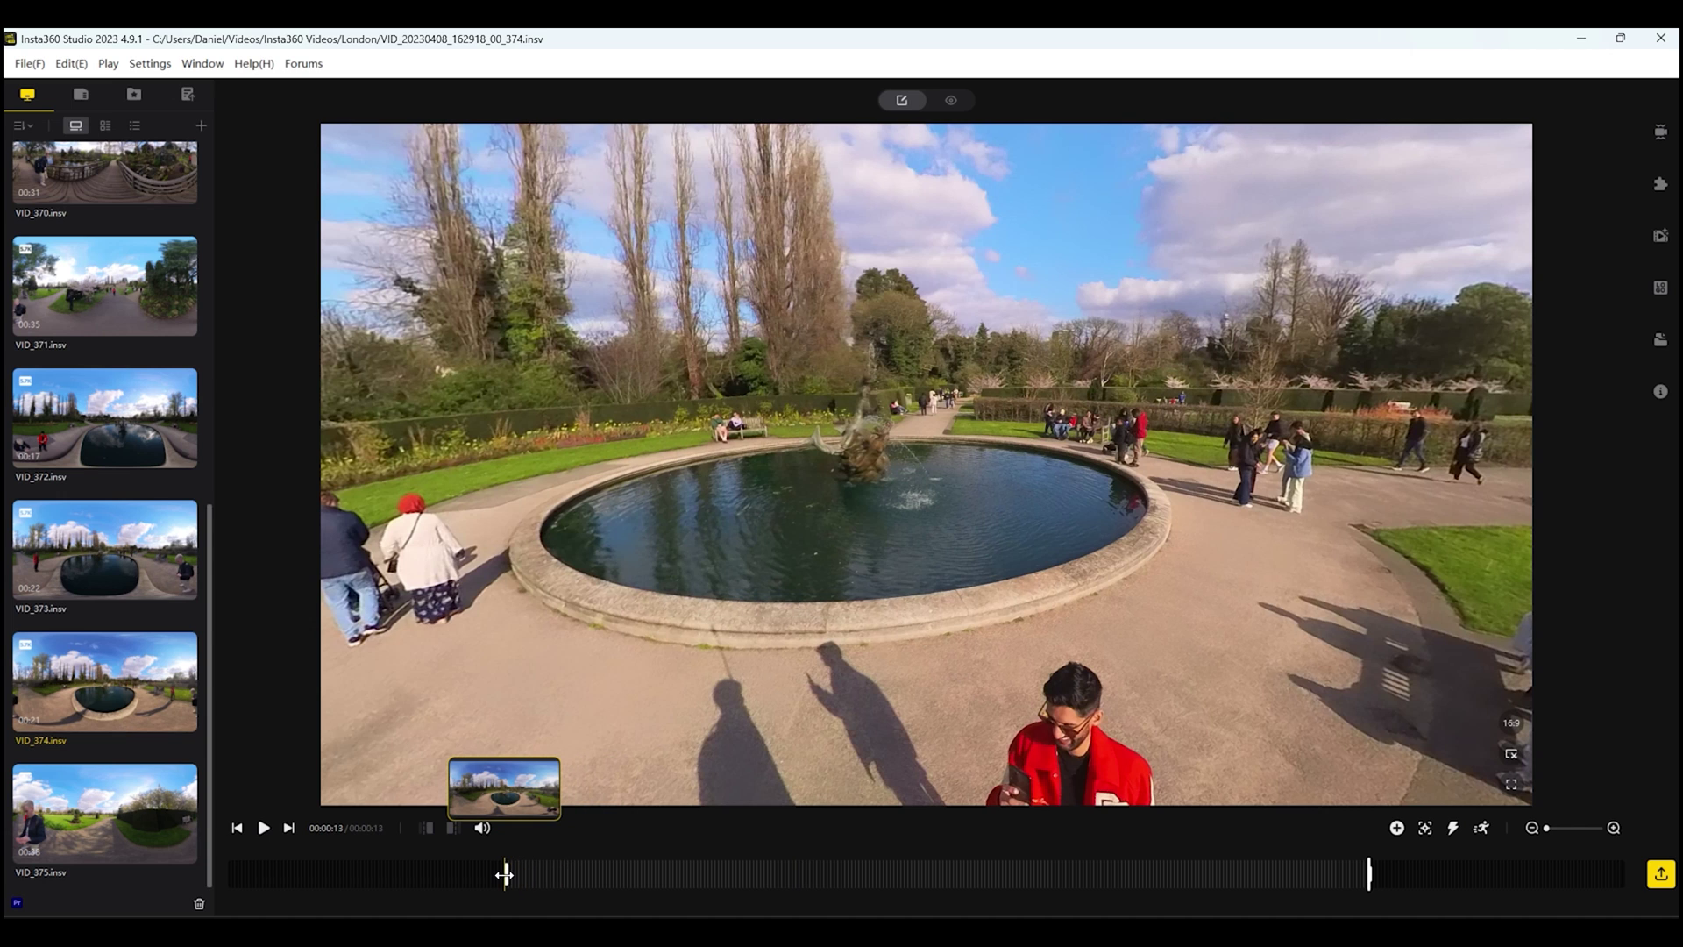
Step: Move the VID_374 fountain clip's start trim point earlier so it lasts 00:00:18
{"action": "left_click_drag", "start_coordinate": [505, 874], "coordinate": [338, 874]}
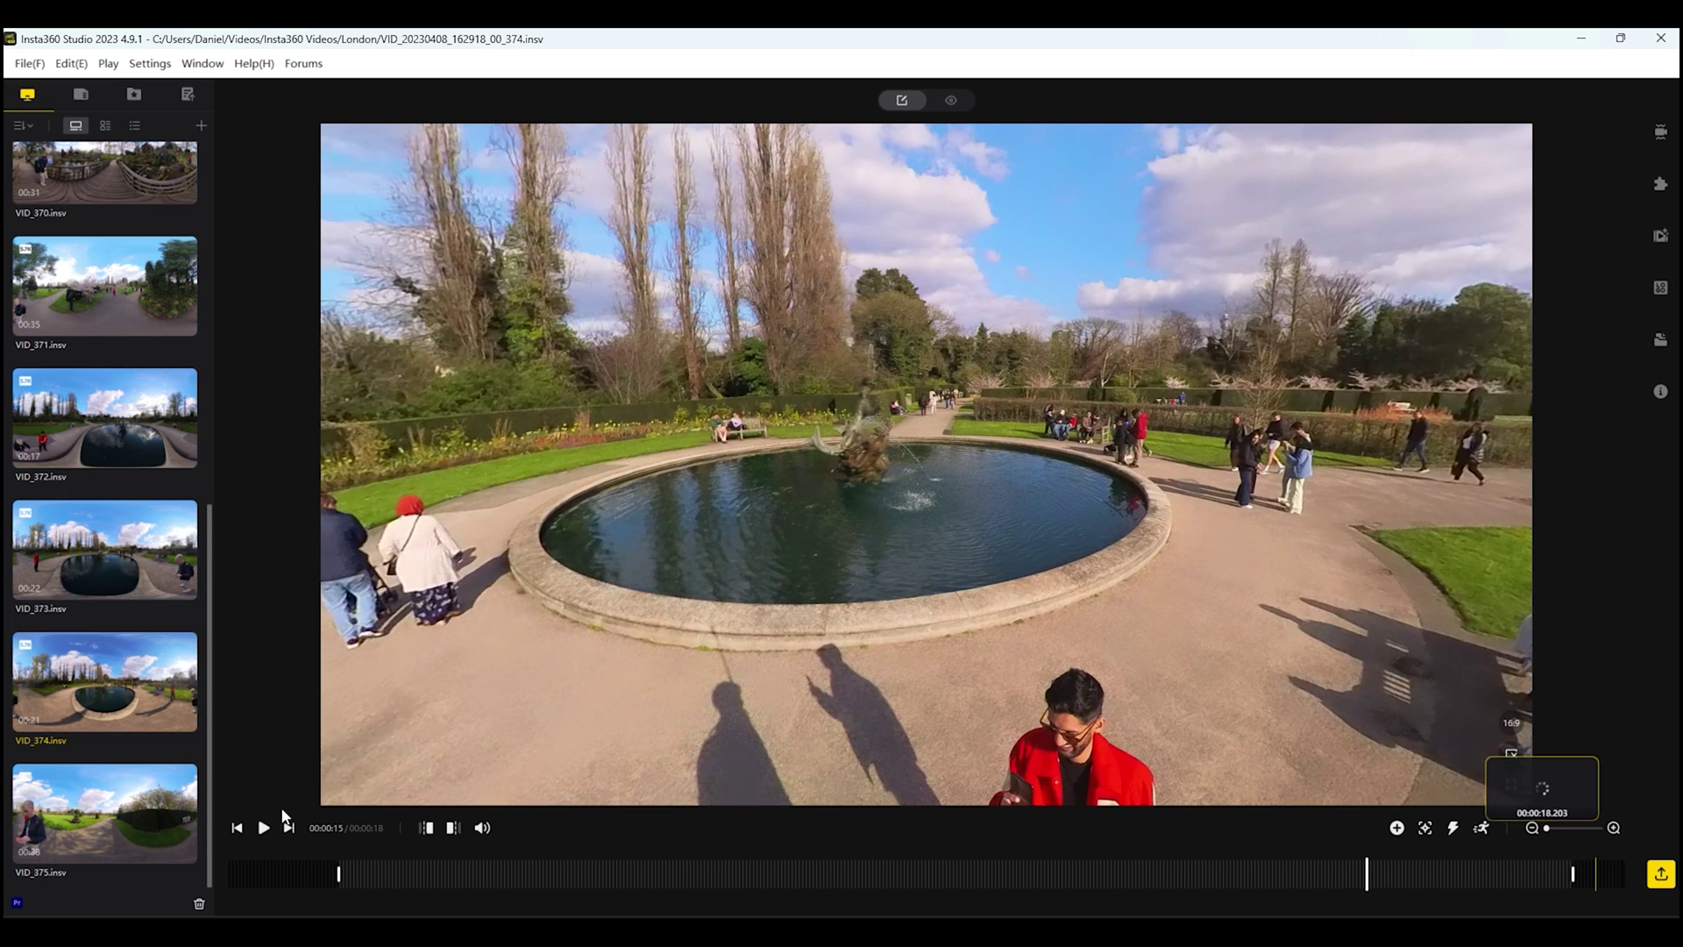
{"action": "scroll", "coordinate": [148, 399], "scroll_direction": "up", "scroll_amount": 2}
{"action": "scroll", "coordinate": [144, 403], "scroll_direction": "down", "scroll_amount": 2}
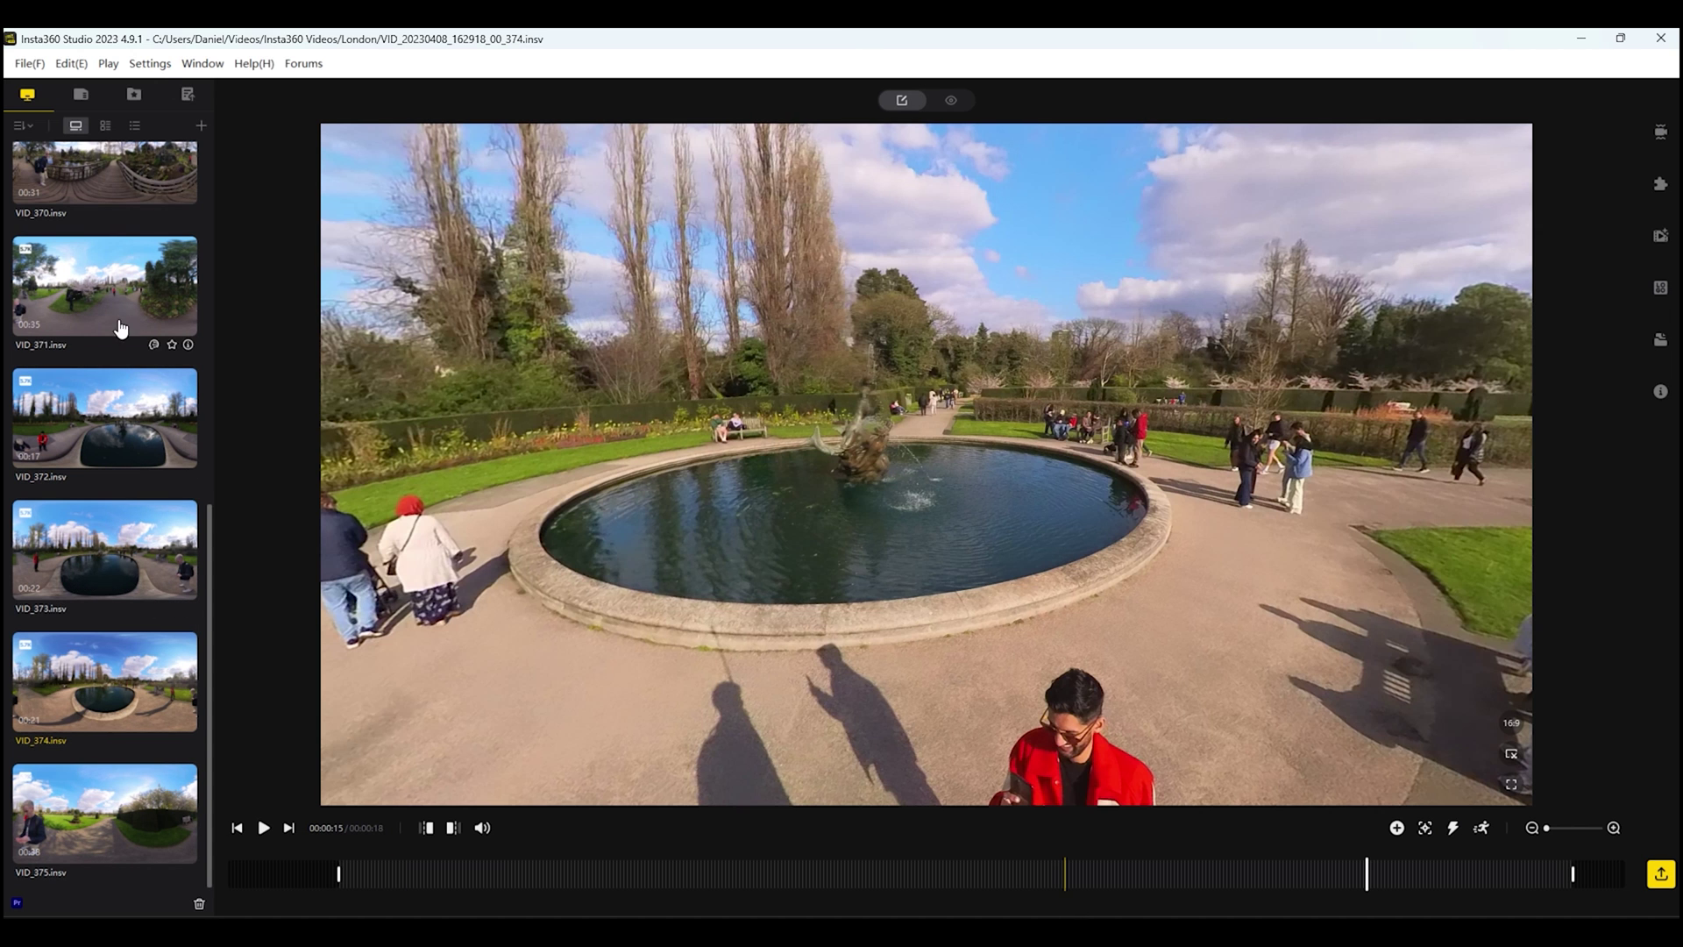